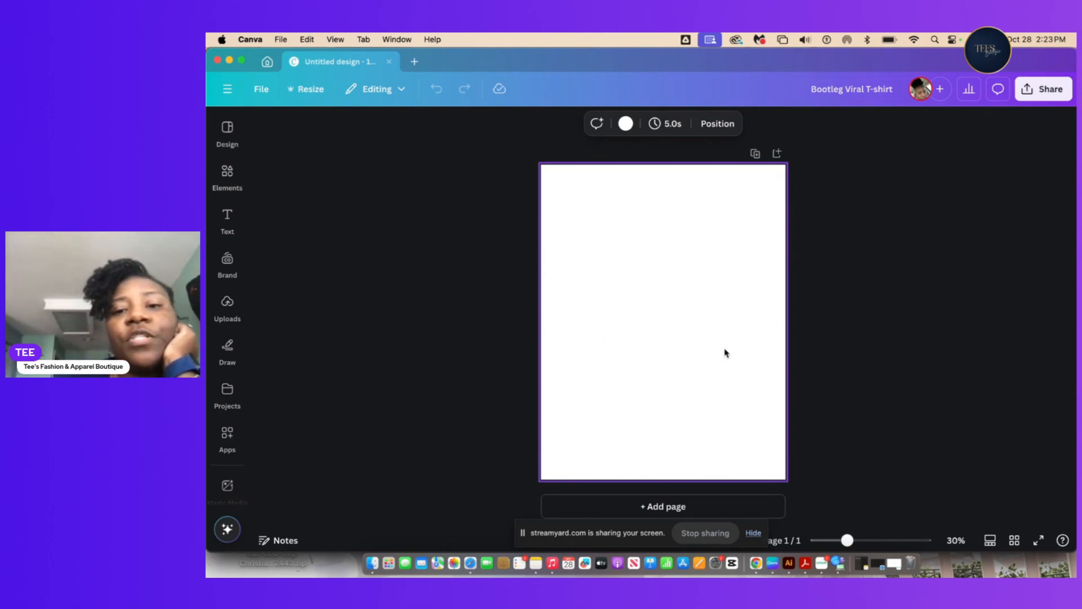
Set the blank page's background colour to solid black.
click(626, 123)
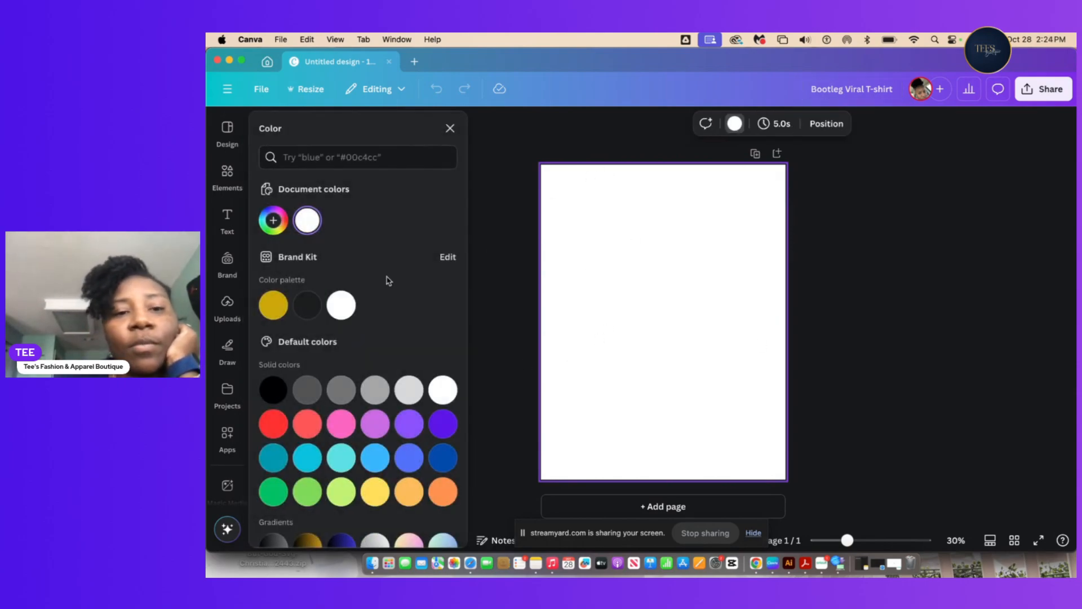
click(301, 305)
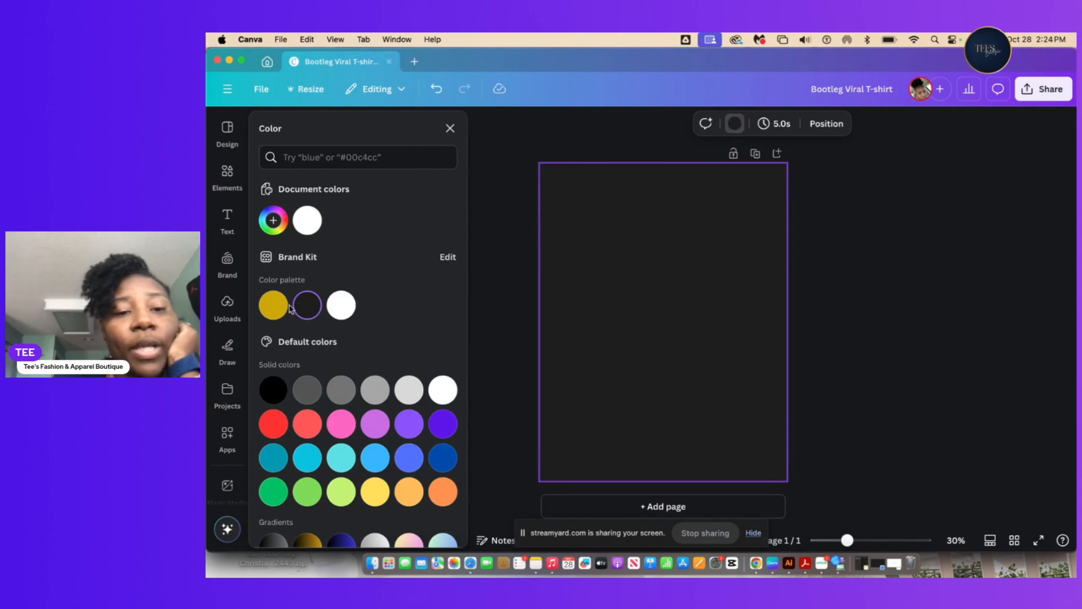
click(273, 389)
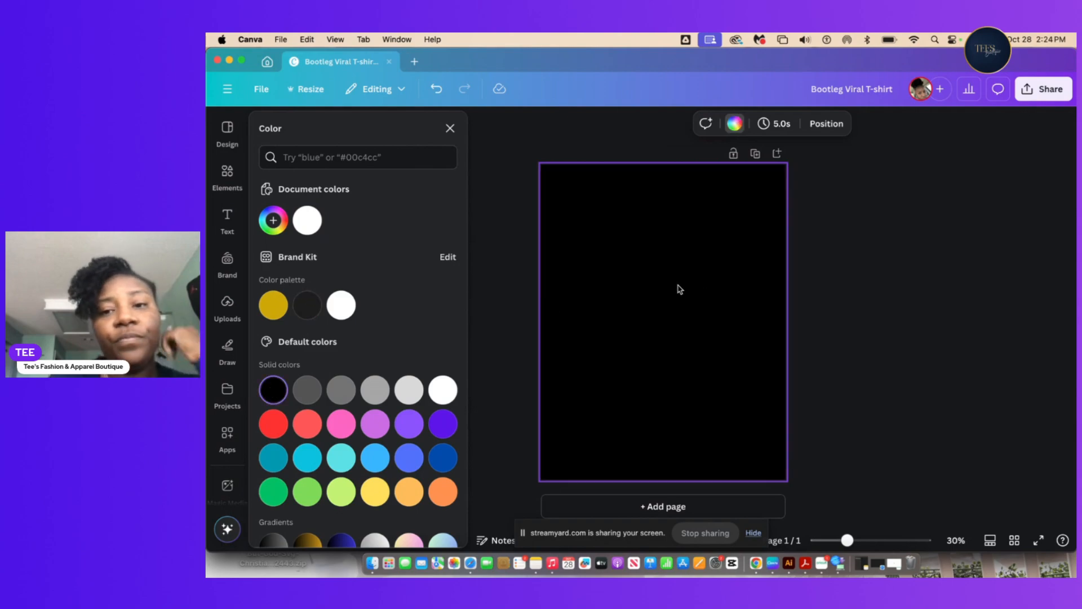
click(976, 246)
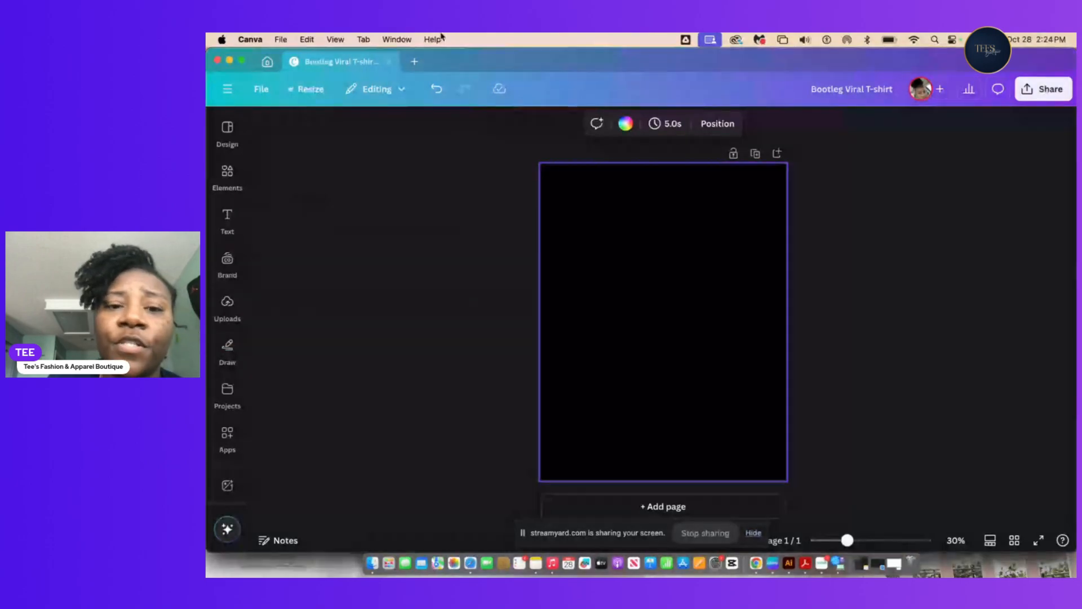
Switch to Chrome and load google.com in a new browser tab.
click(757, 563)
click(699, 60)
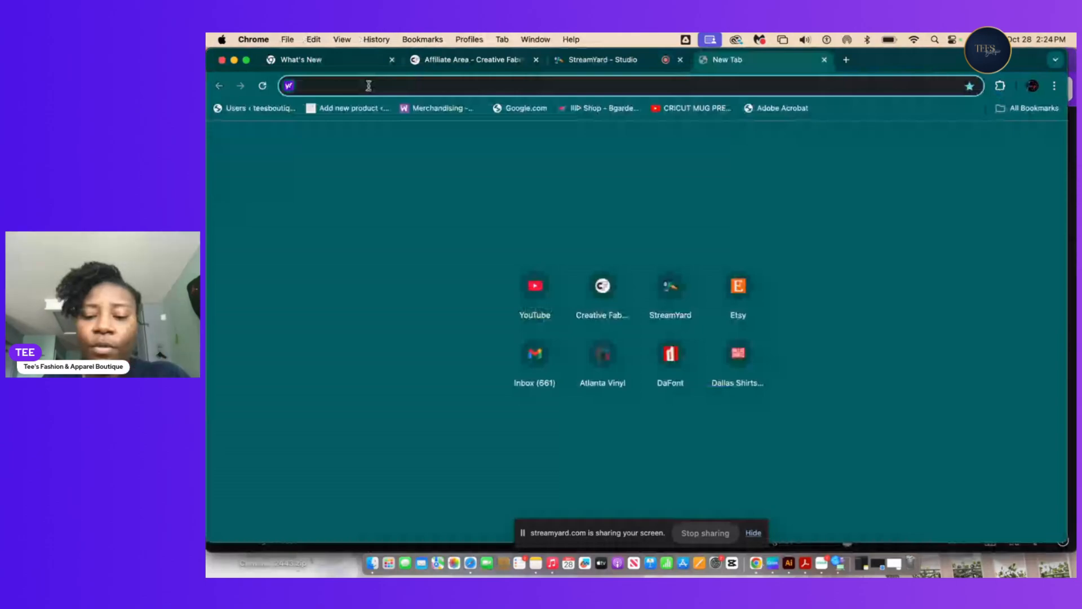
text(google)
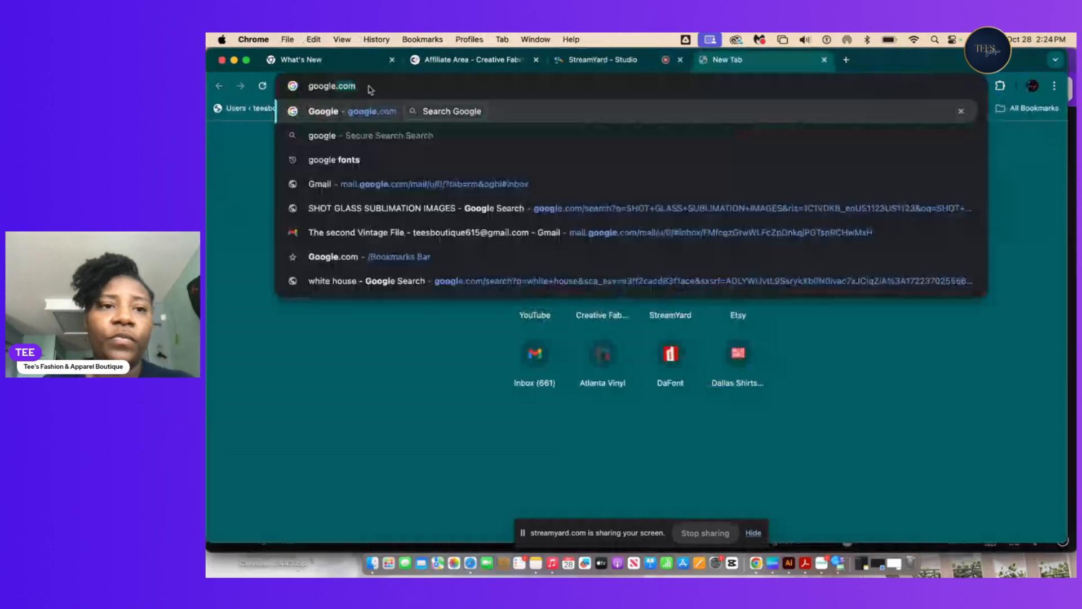
text(.com)
key(Return)
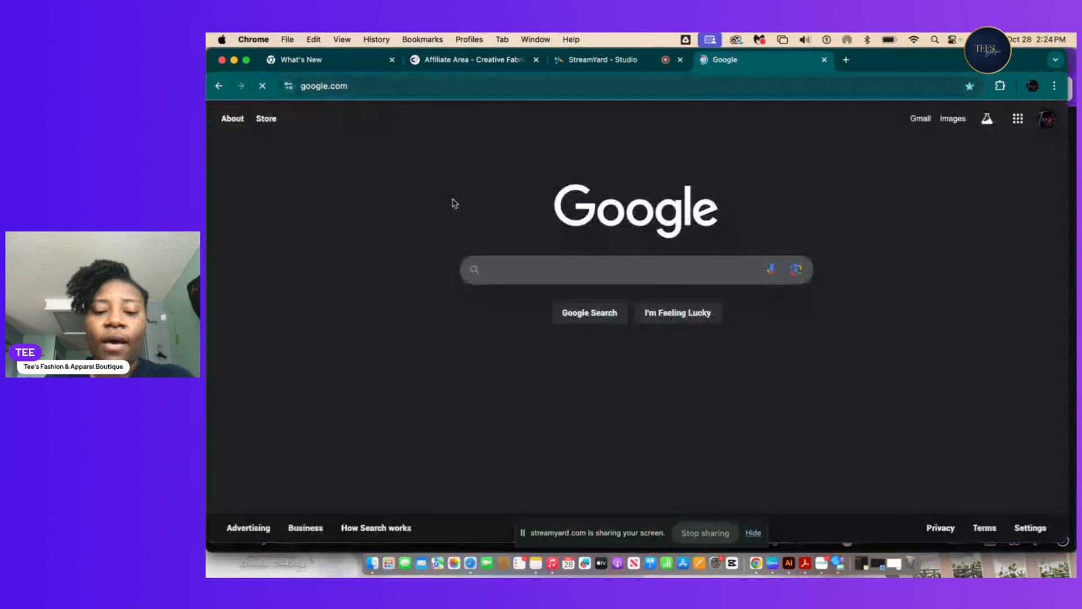
Search Google for "High quality images of chris Brown" and show only the image results.
text(High q)
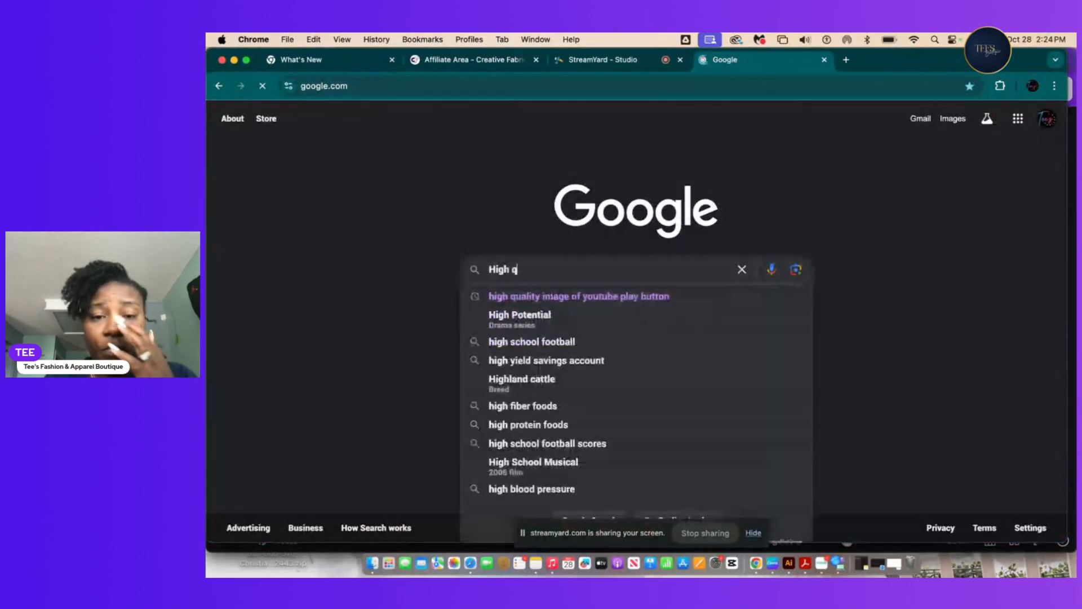
text(uality i)
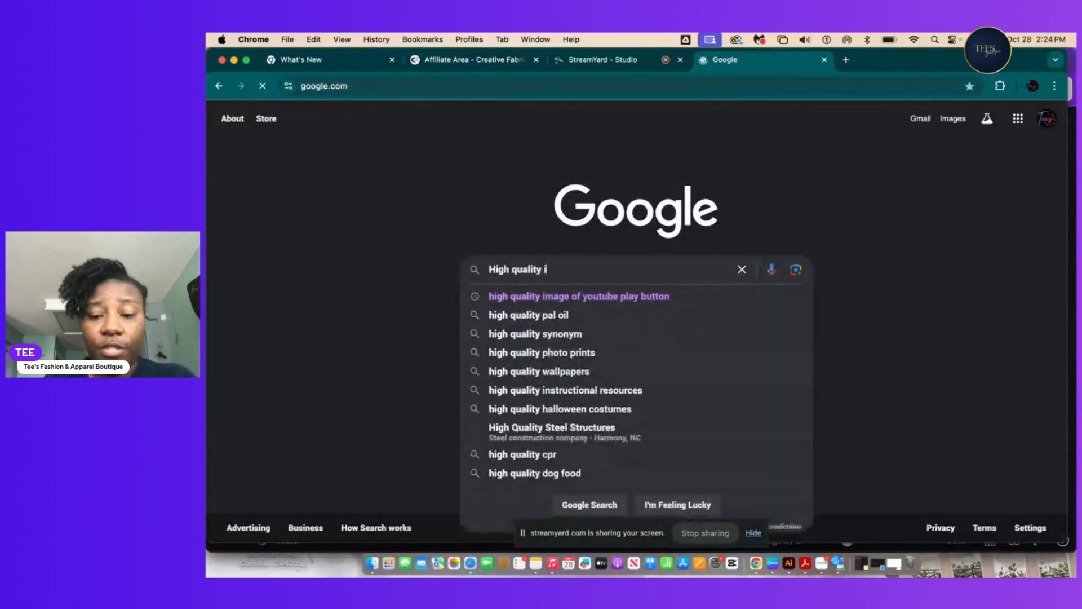
text(mages of chr)
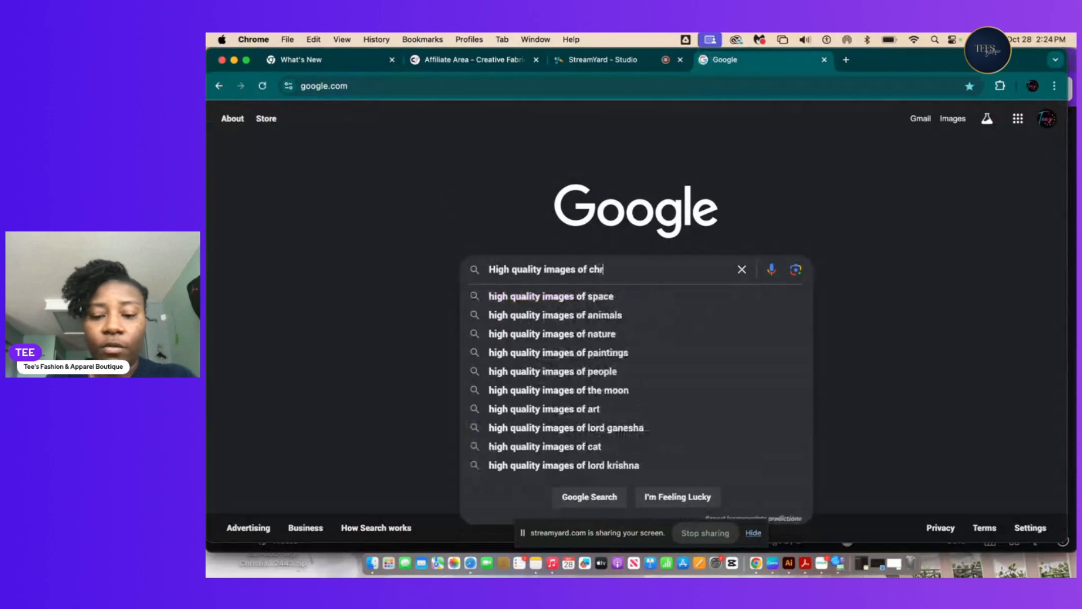
text(is)
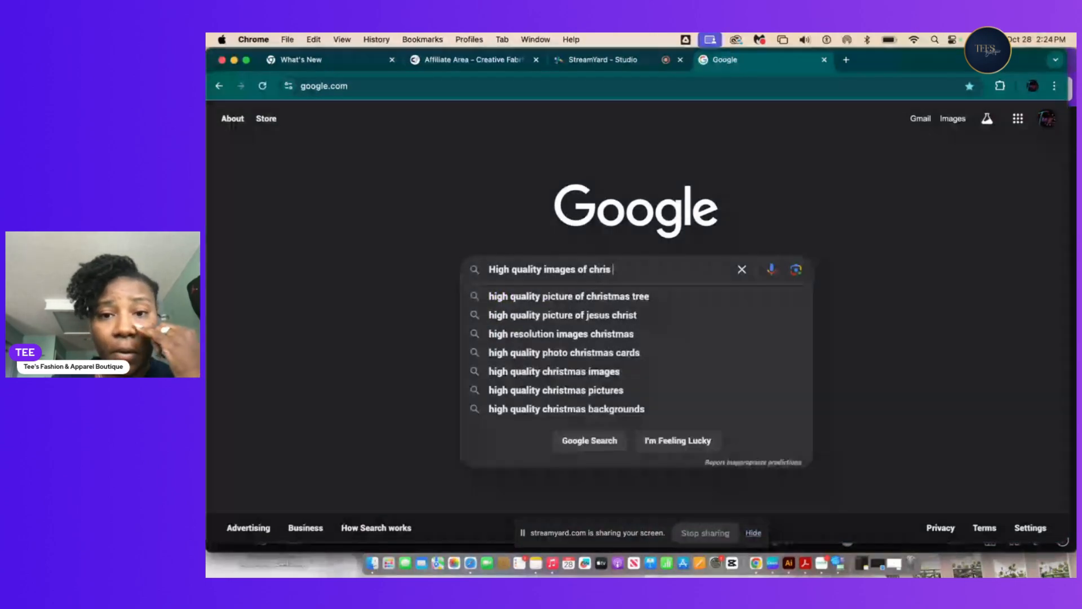
text( Bown)
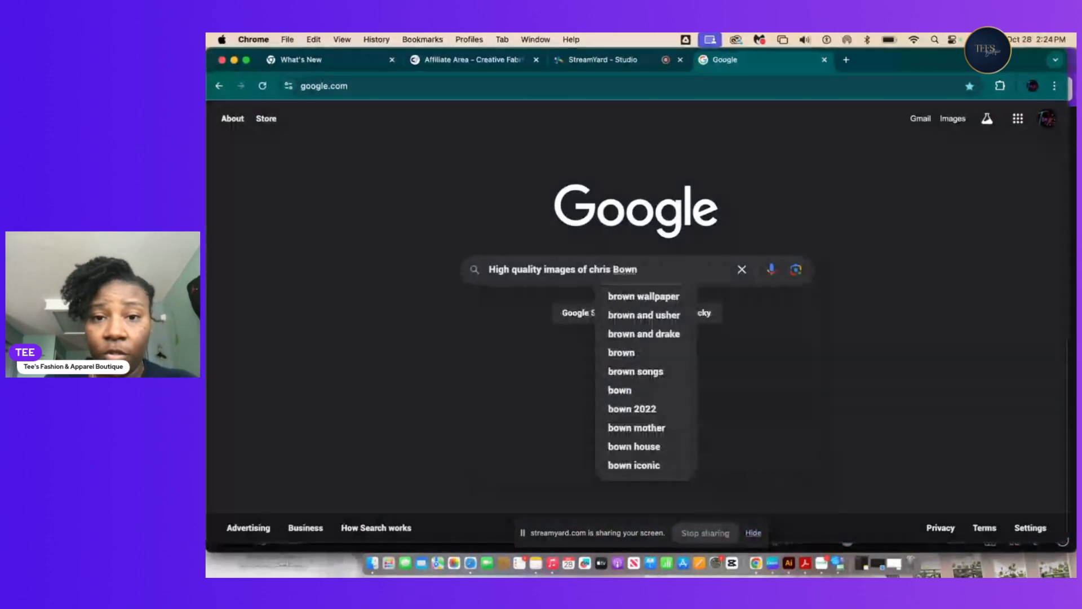
key(BackSpace)
key(BackSpace)
key(BackSpace)
text(rown)
key(Return)
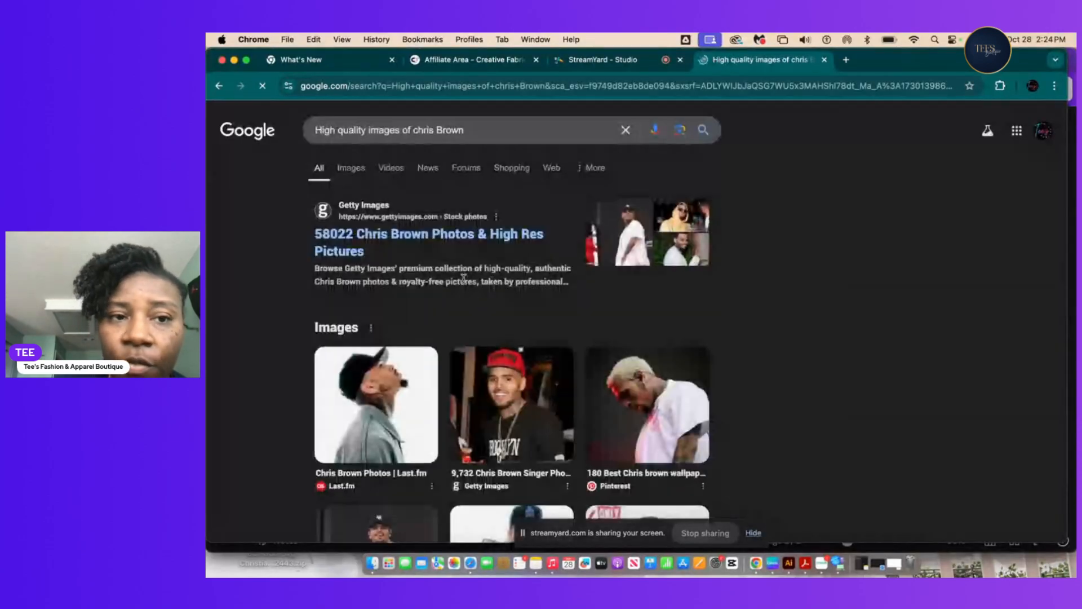
click(342, 168)
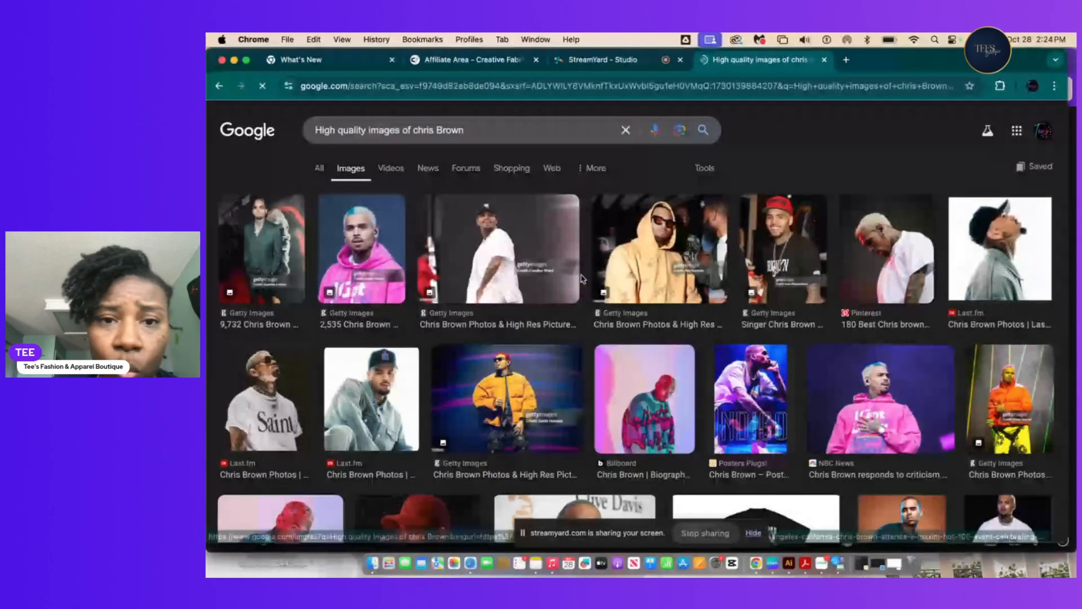
Save the Getty Images photo of the singer in a red cap and black shirt to Downloads as "Breezy 1".
scroll(583, 278, down, 1)
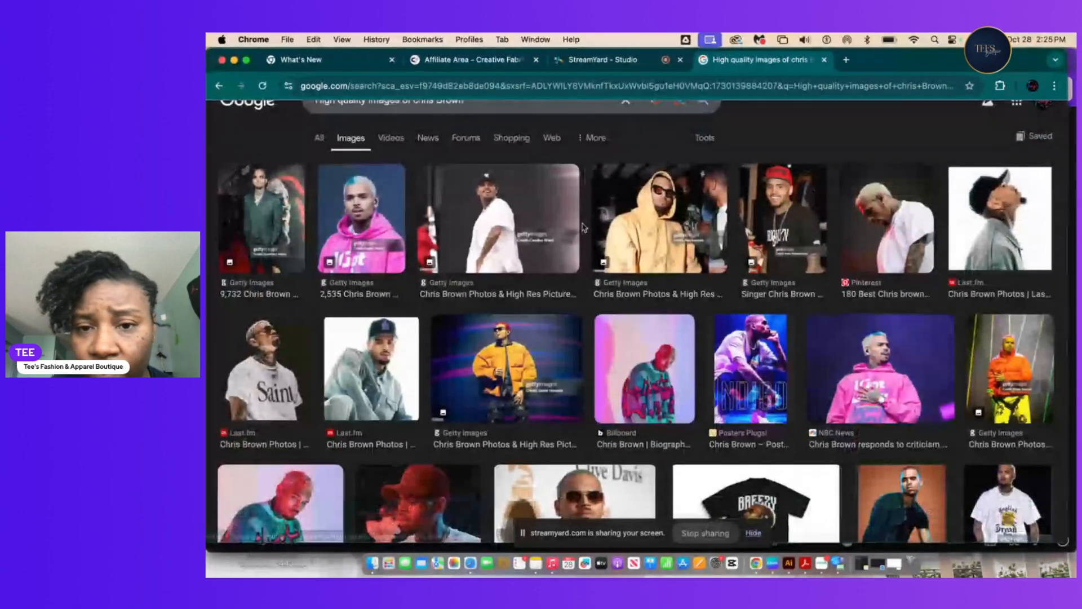
scroll(583, 226, down, 2)
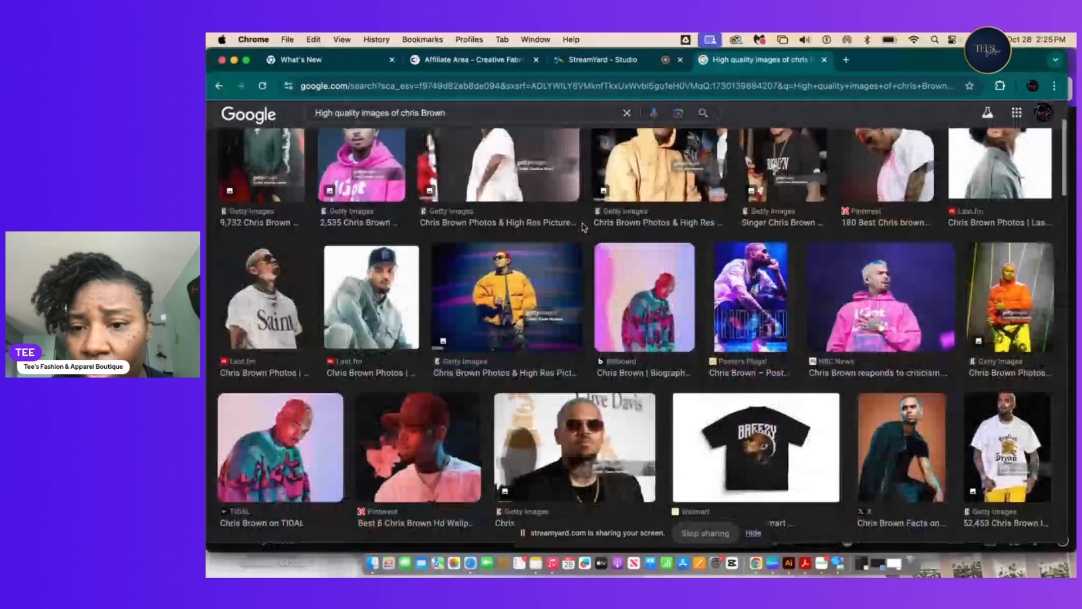
scroll(583, 227, up, 3)
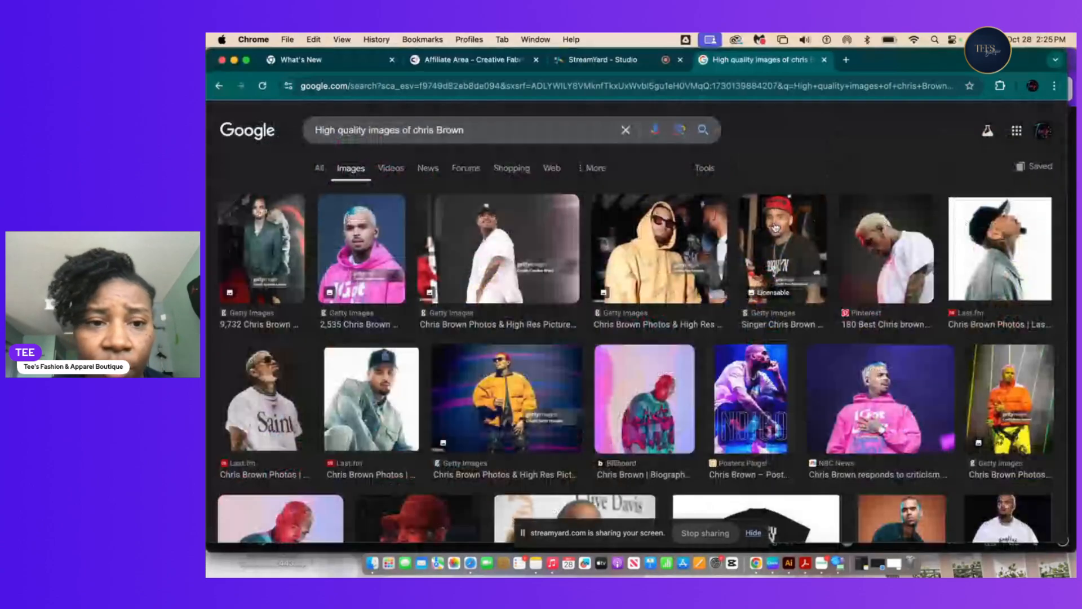
right_click(775, 227)
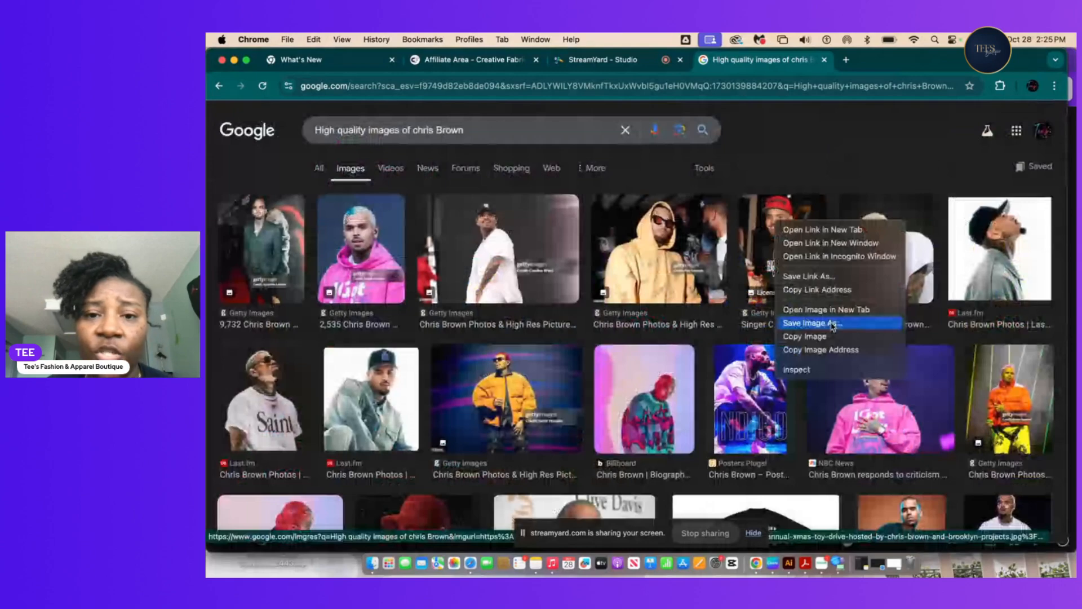
click(833, 326)
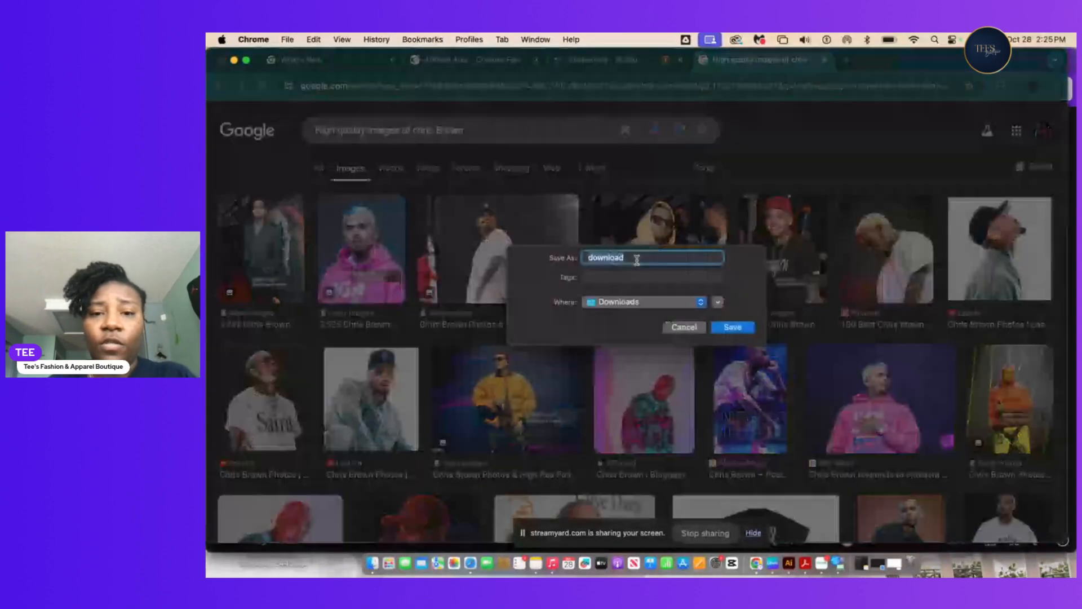
text(C)
key(BackSpace)
text(Breezy 1)
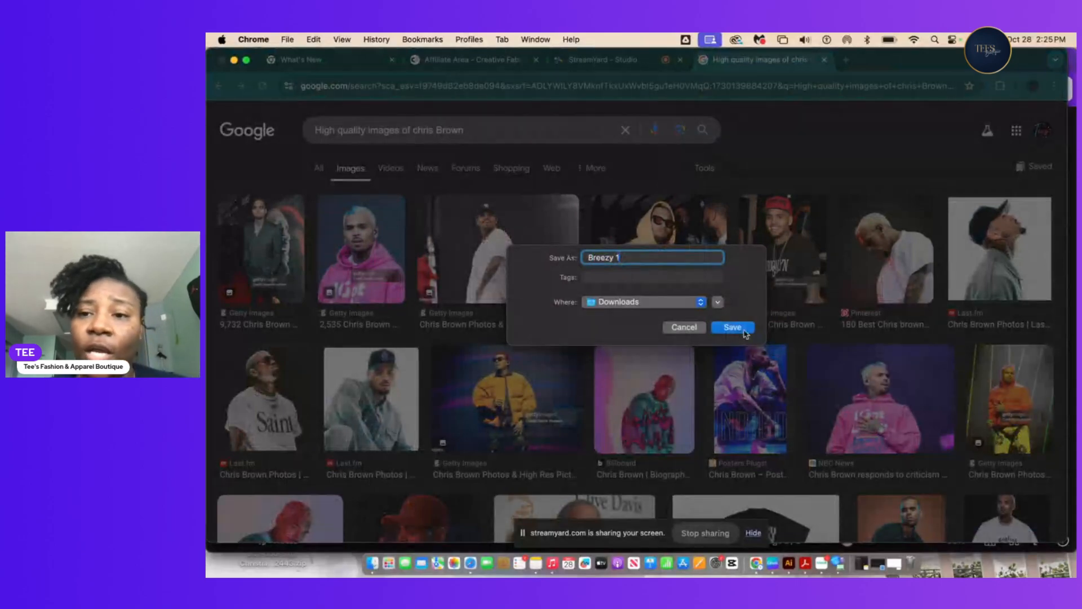
click(733, 327)
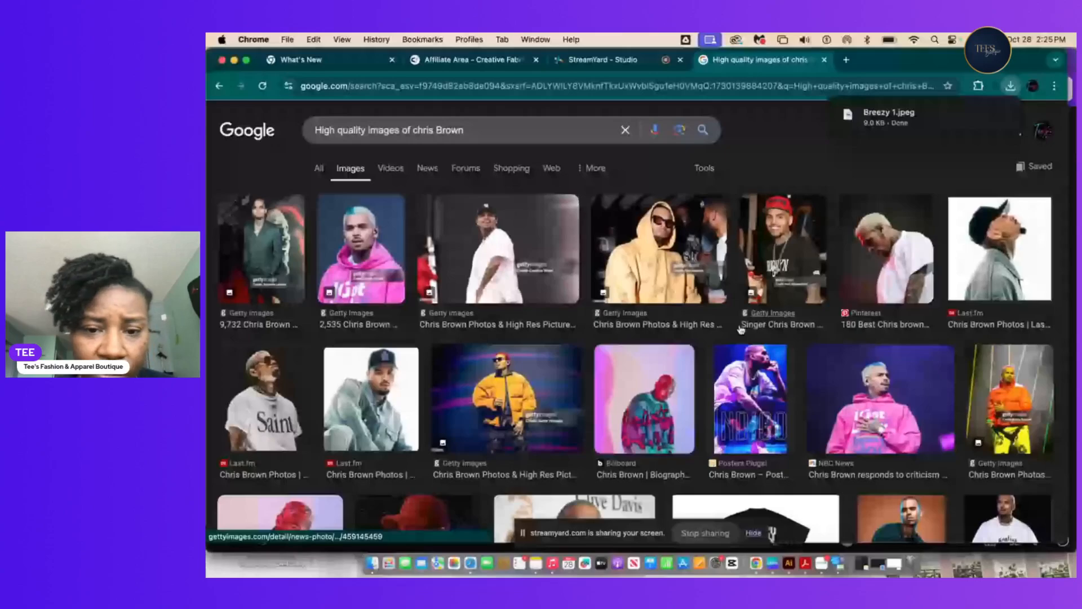
Save the Last.fm close-up photo of the singer in a dark cap to Downloads as "Brezzy 2".
scroll(609, 284, down, 1)
scroll(610, 284, down, 3)
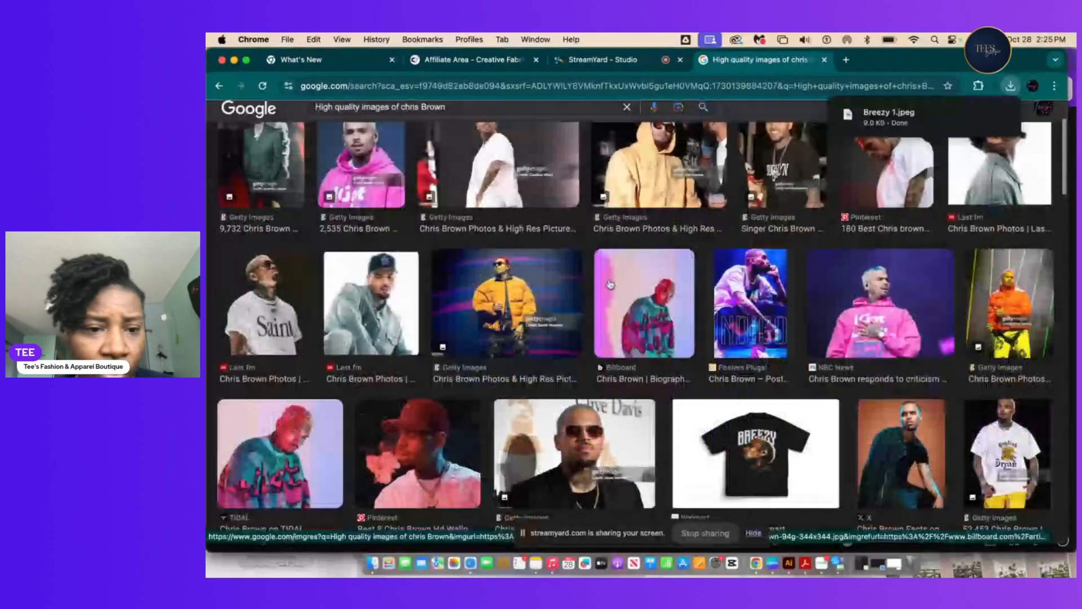
scroll(610, 283, down, 1)
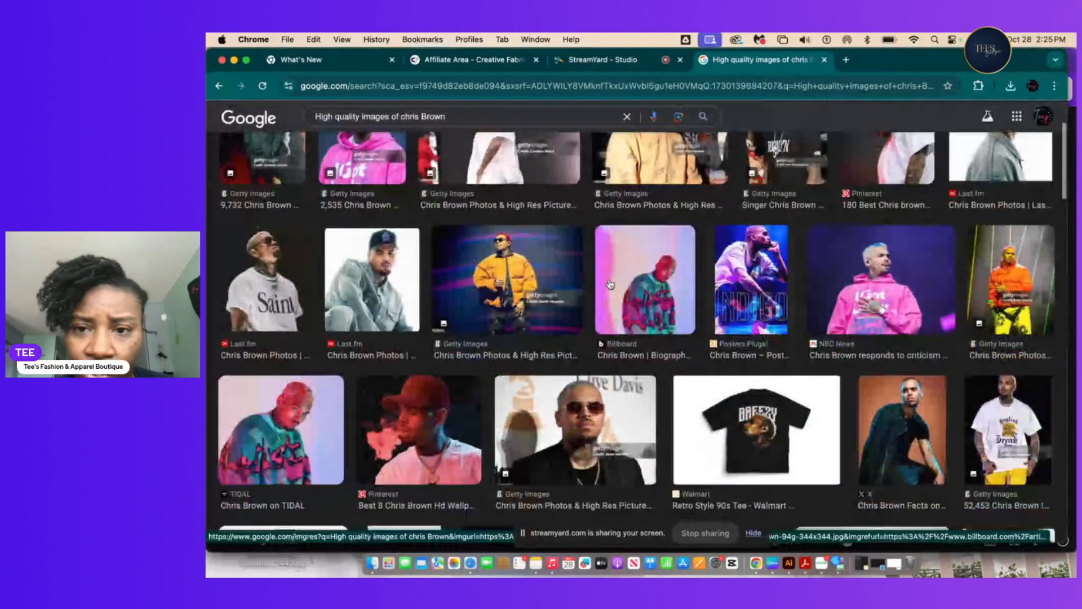
scroll(610, 283, down, 3)
scroll(610, 283, down, 7)
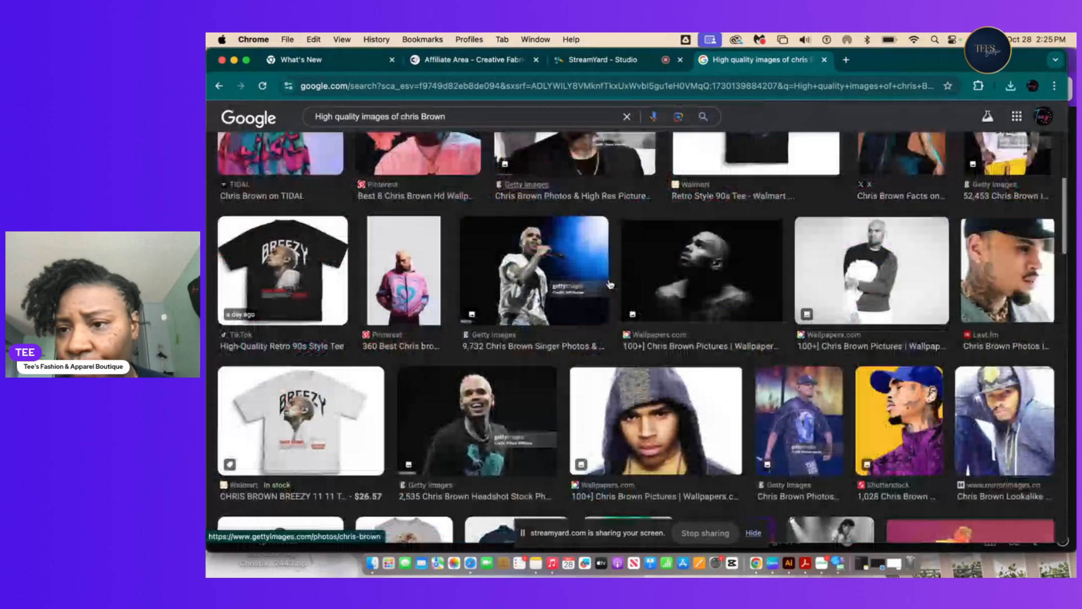
scroll(610, 283, down, 1)
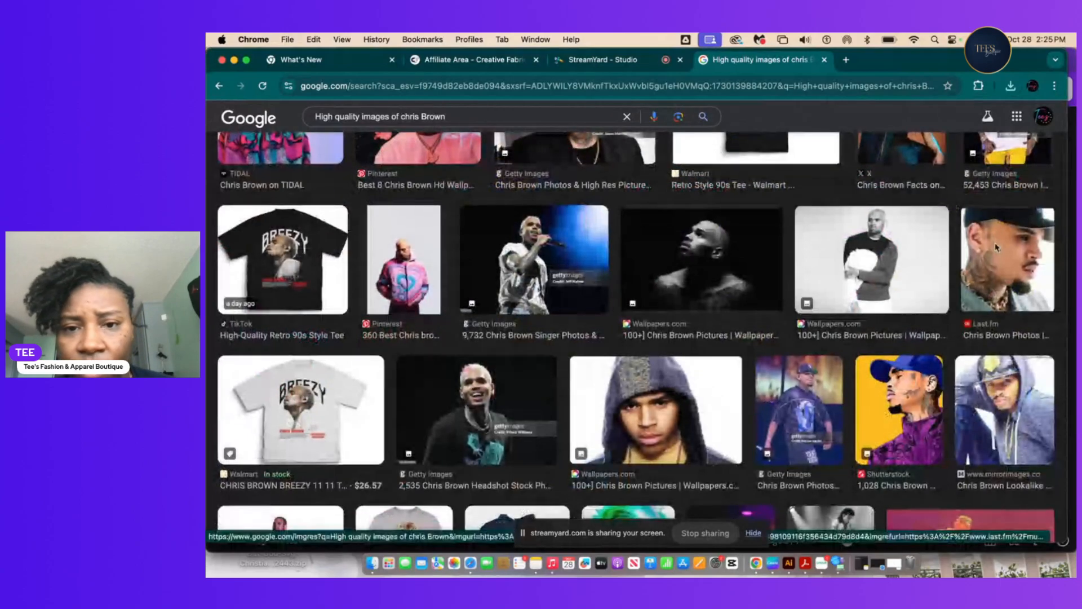
right_click(868, 245)
click(923, 344)
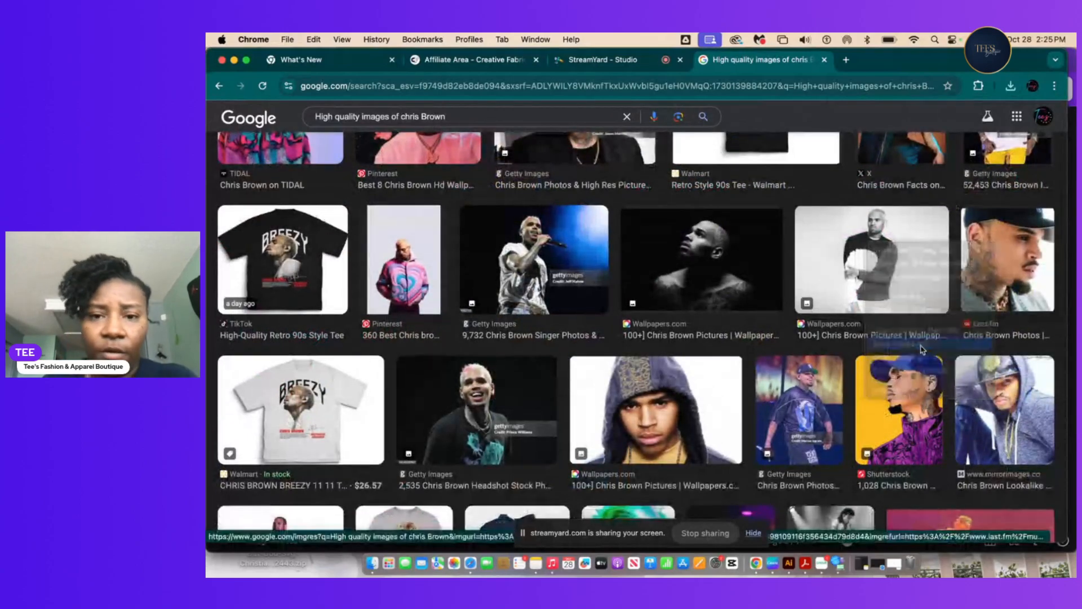
text(B)
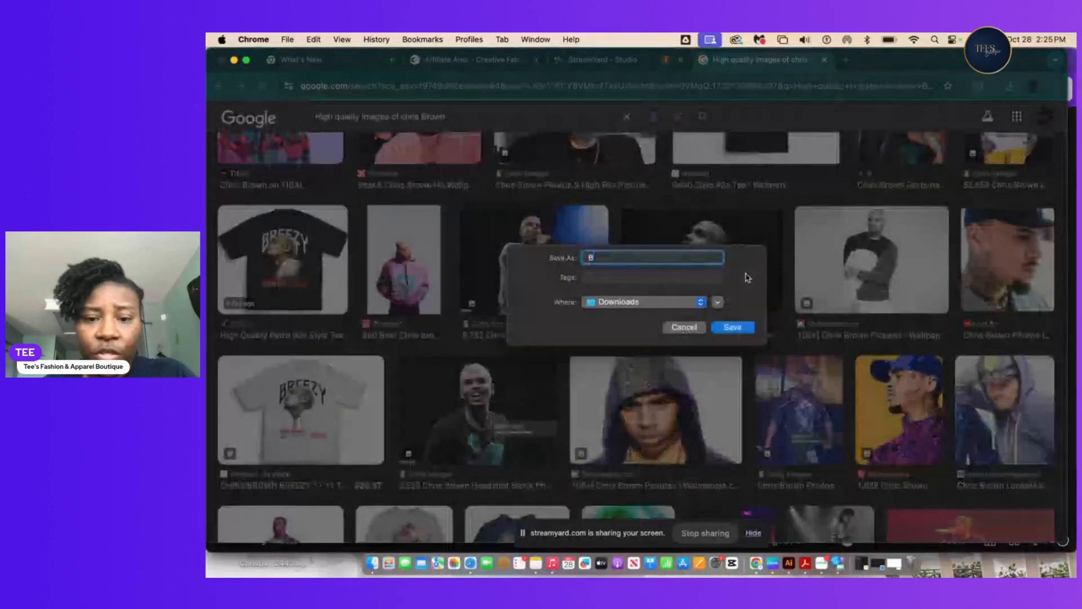
text(eez)
key(BackSpace)
key(BackSpace)
key(BackSpace)
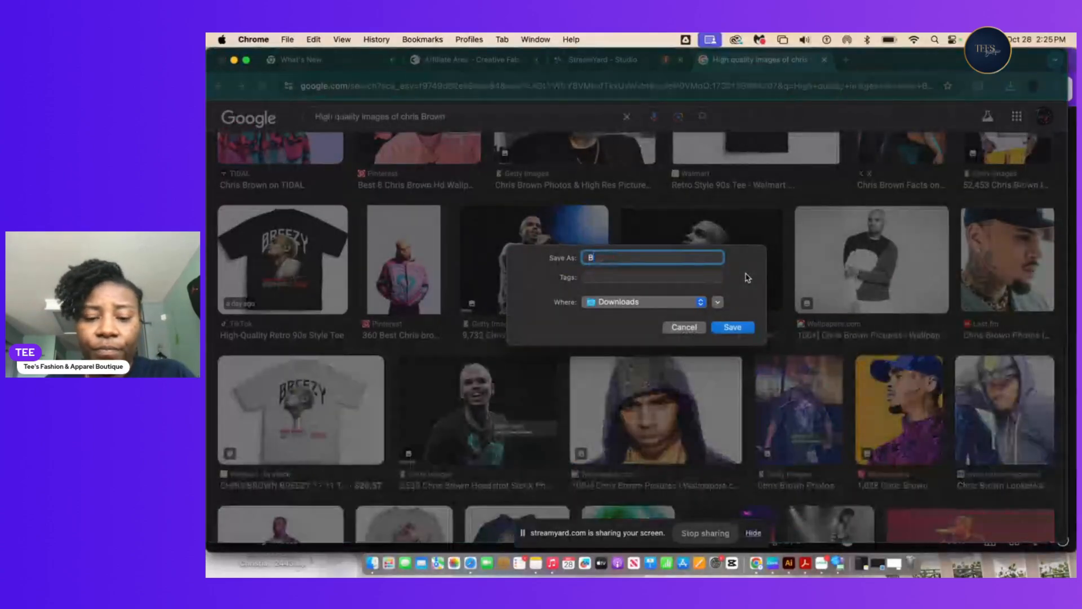
text(re)
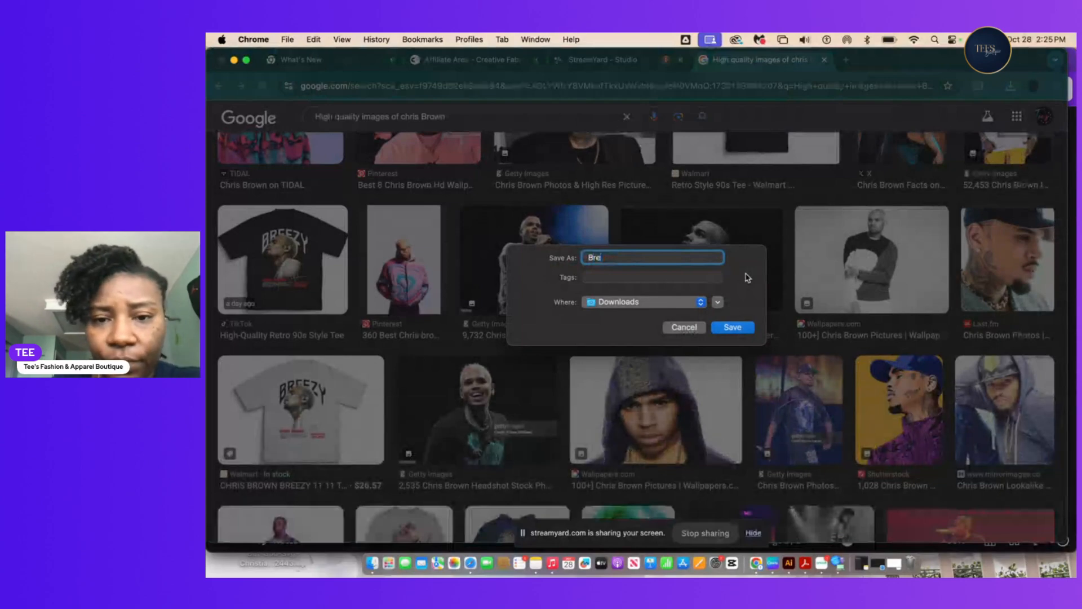
text(zzy 2)
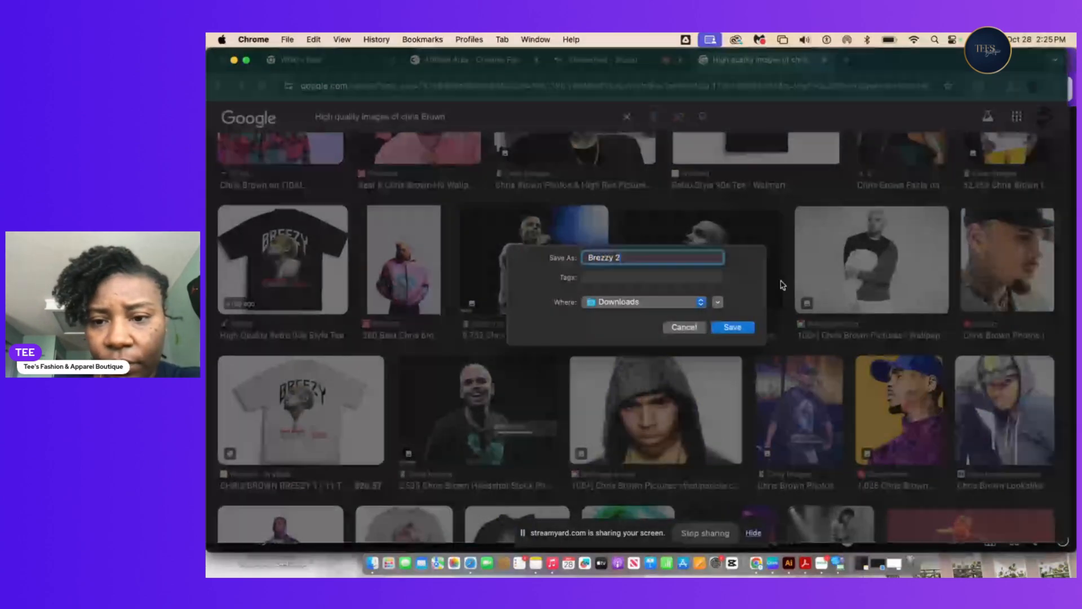
click(731, 328)
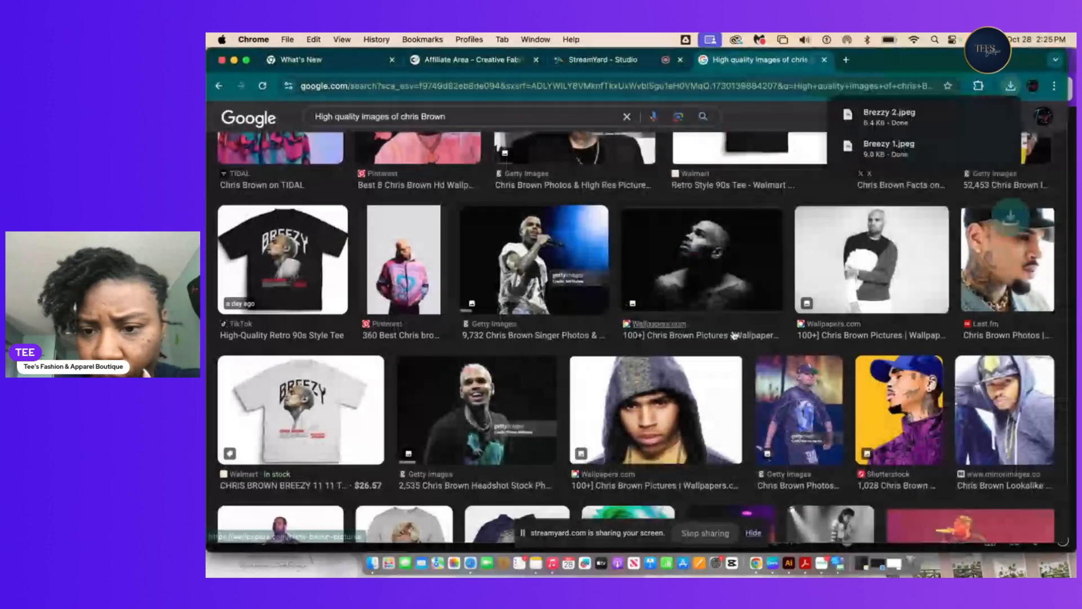
Look through the Chris Brown image results for another clear photo of the singer to use in the design.
scroll(734, 336, down, 3)
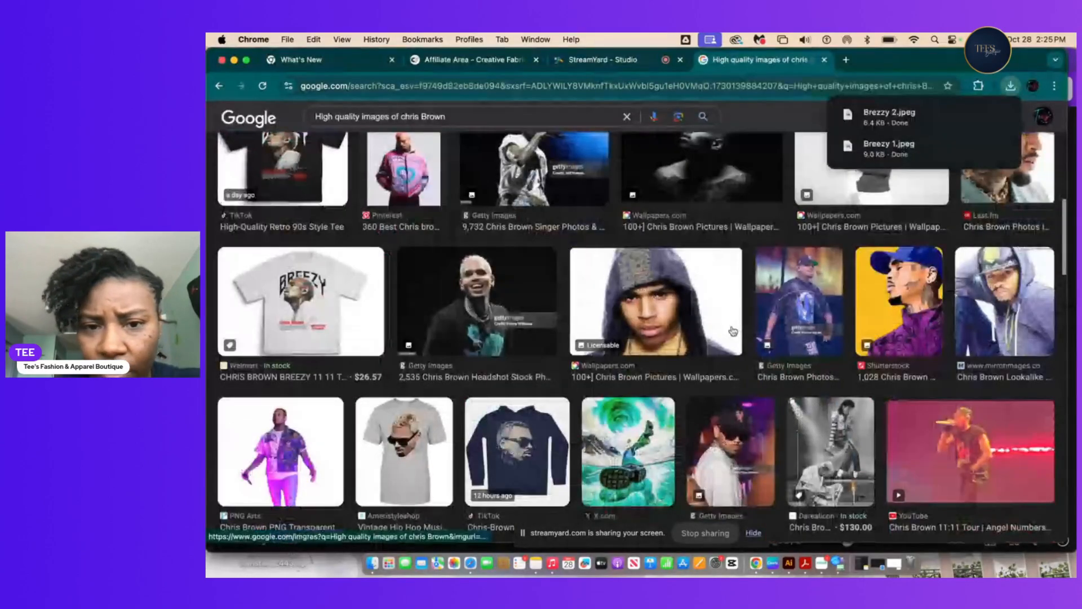
scroll(733, 331, down, 4)
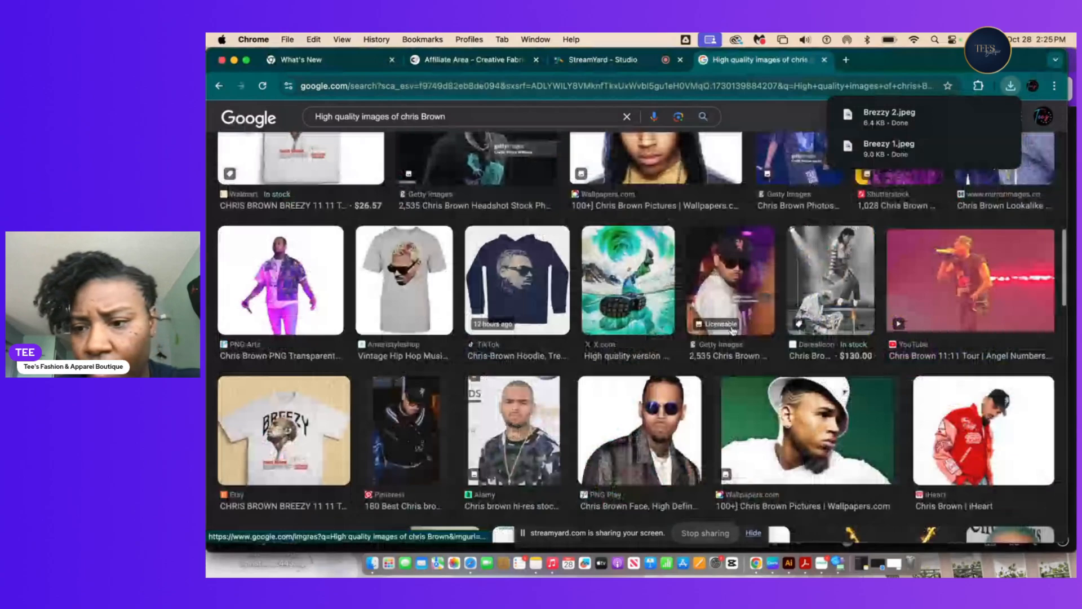
scroll(733, 330, down, 3)
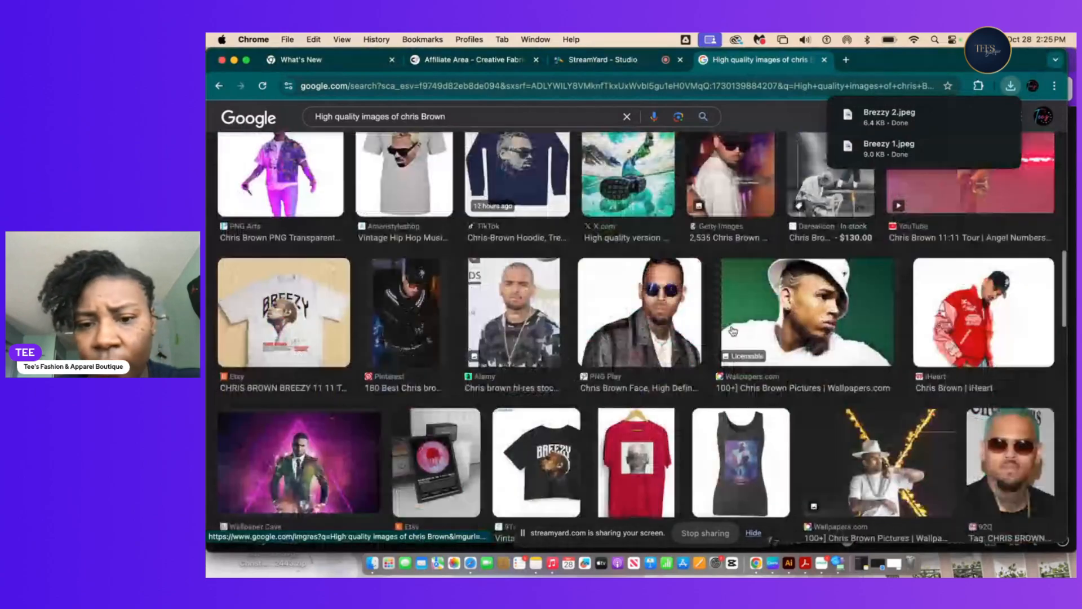
scroll(733, 331, down, 1)
scroll(733, 331, down, 1)
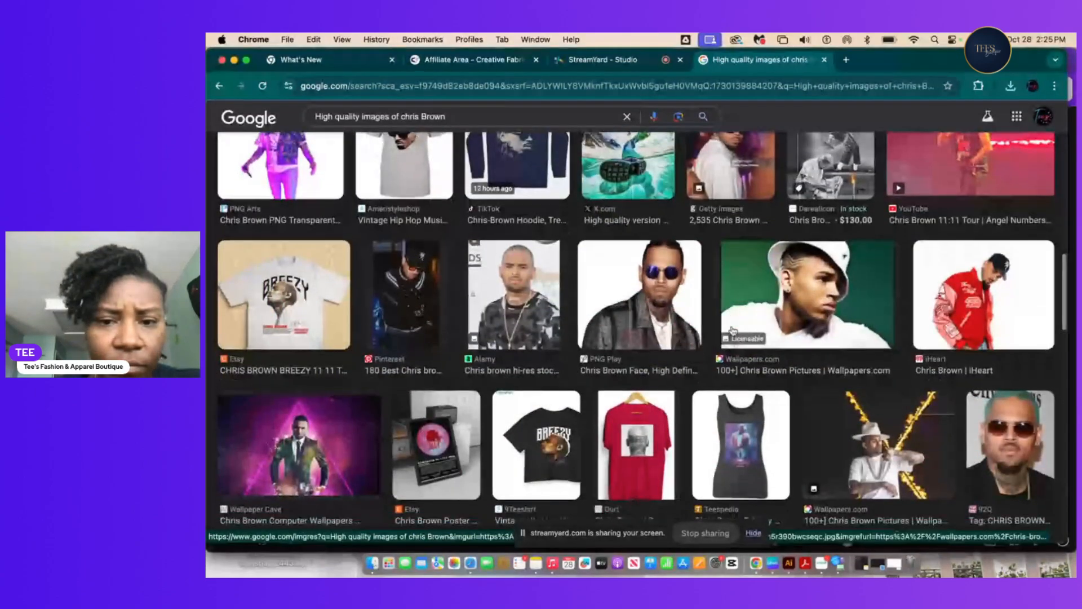
scroll(733, 330, down, 4)
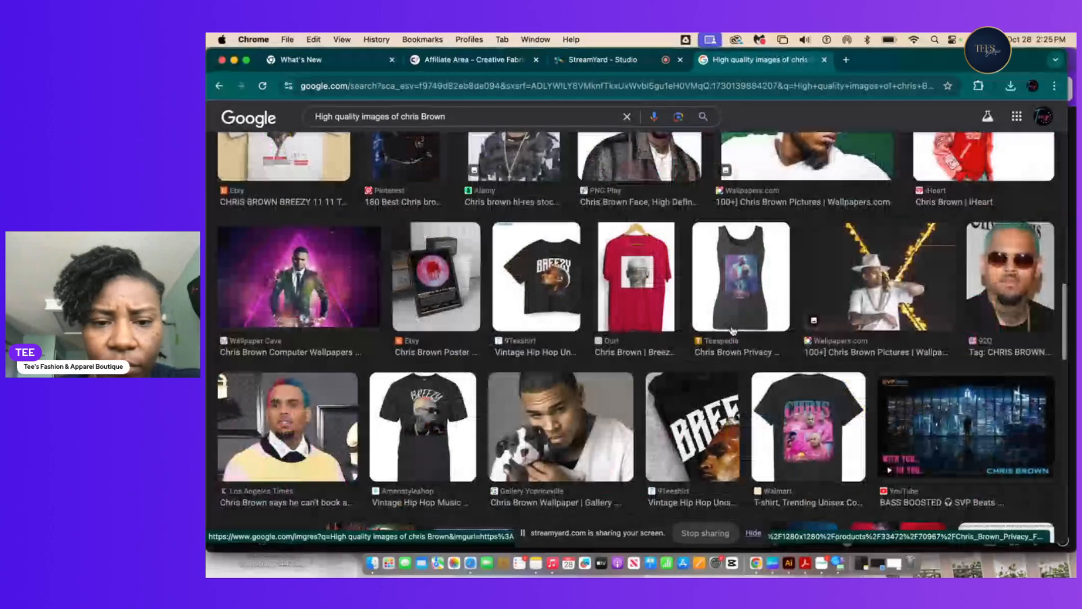
scroll(732, 331, down, 4)
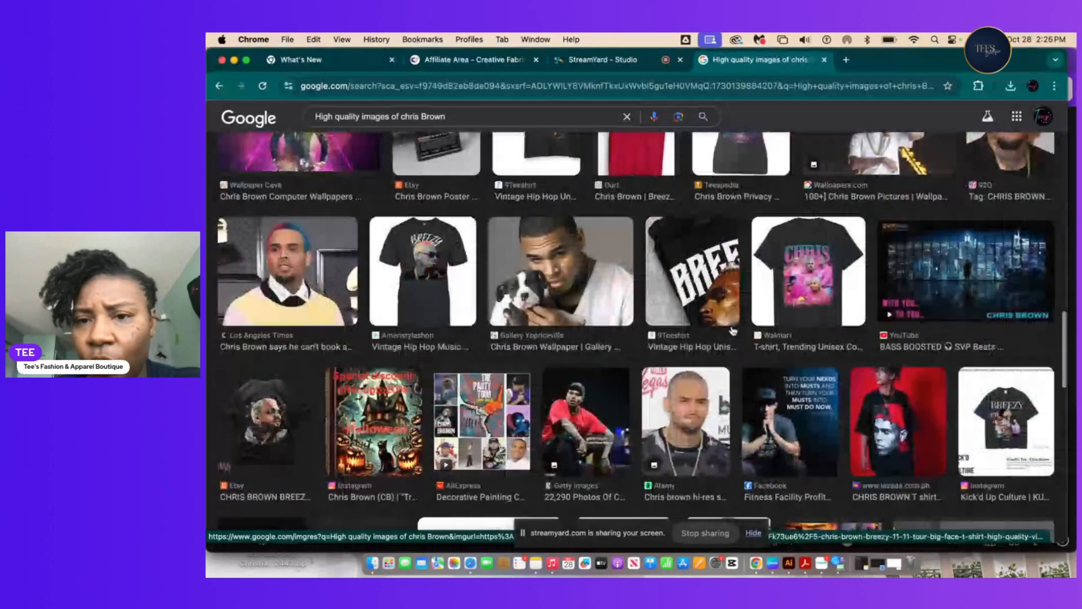
scroll(733, 331, down, 7)
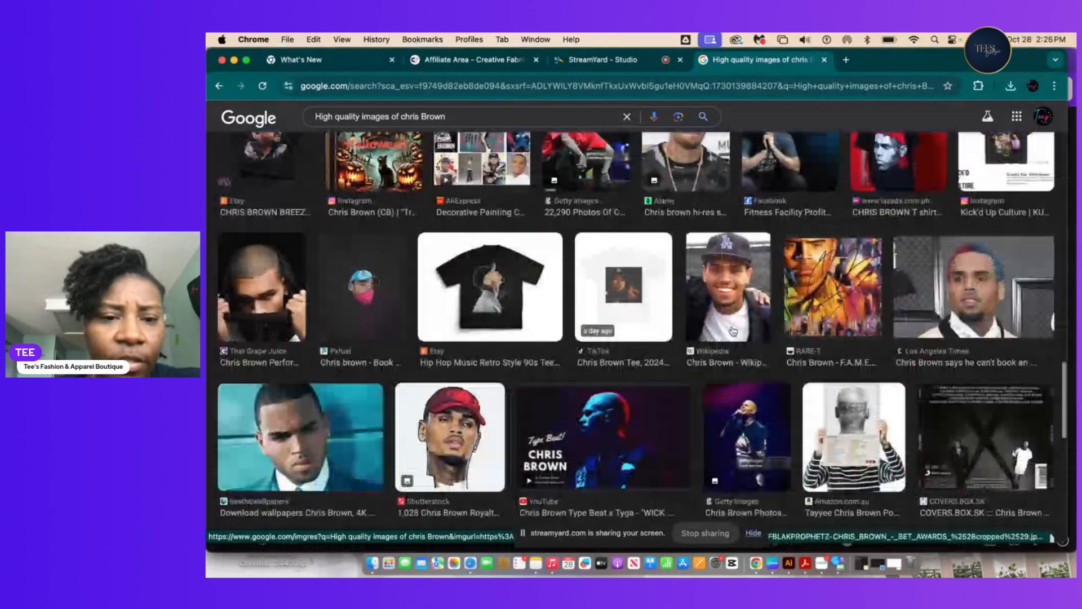
scroll(733, 331, down, 3)
scroll(732, 331, up, 2)
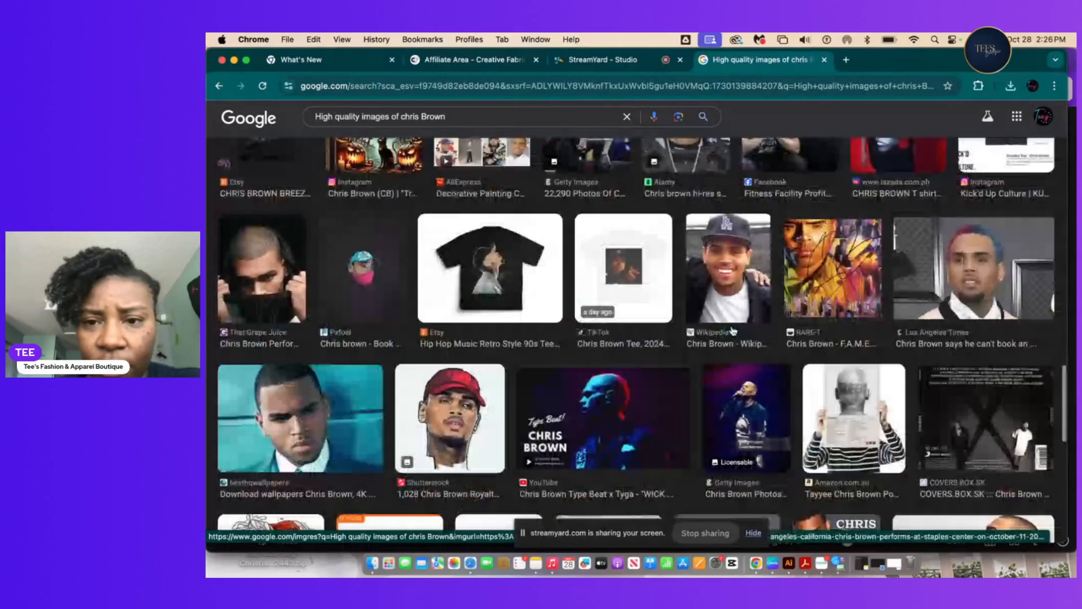
scroll(733, 330, down, 8)
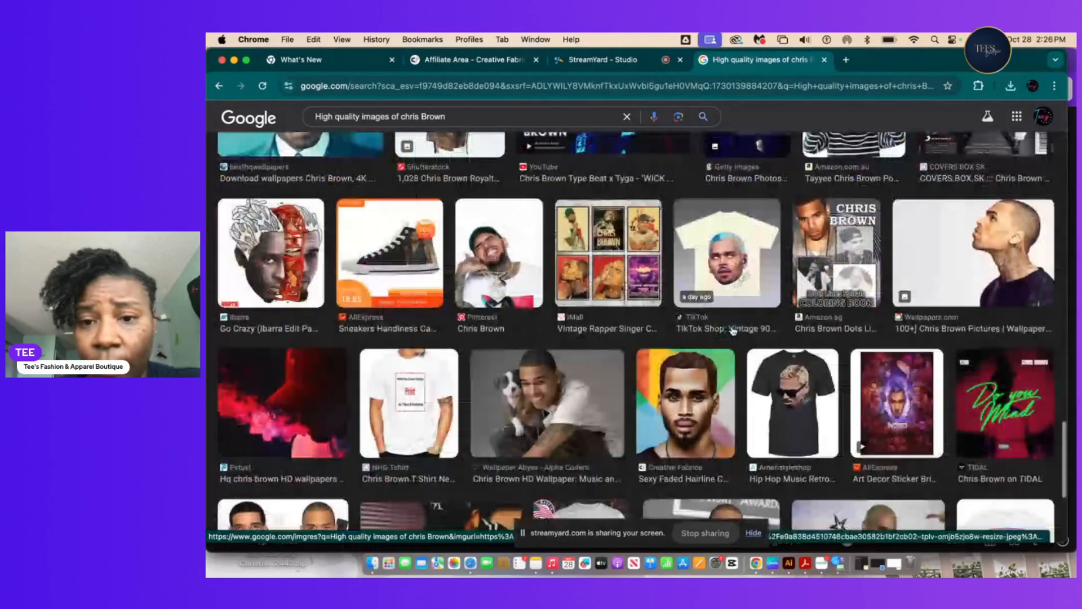
scroll(733, 331, down, 5)
scroll(733, 331, down, 2)
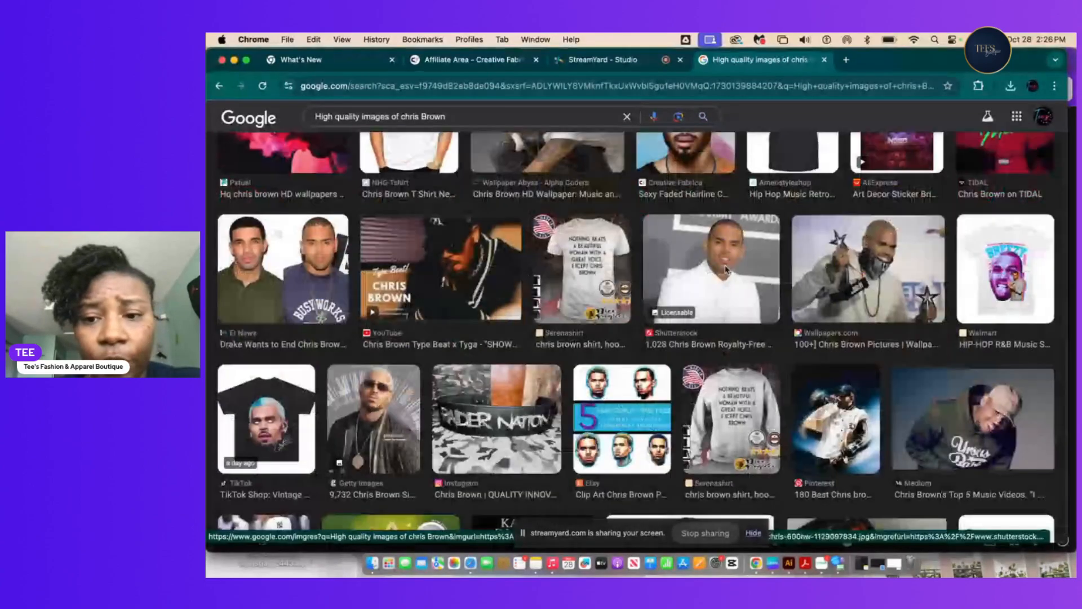
Save the Shutterstock photo of the singer in a white suit to Downloads as "Brezzy 3".
right_click(727, 270)
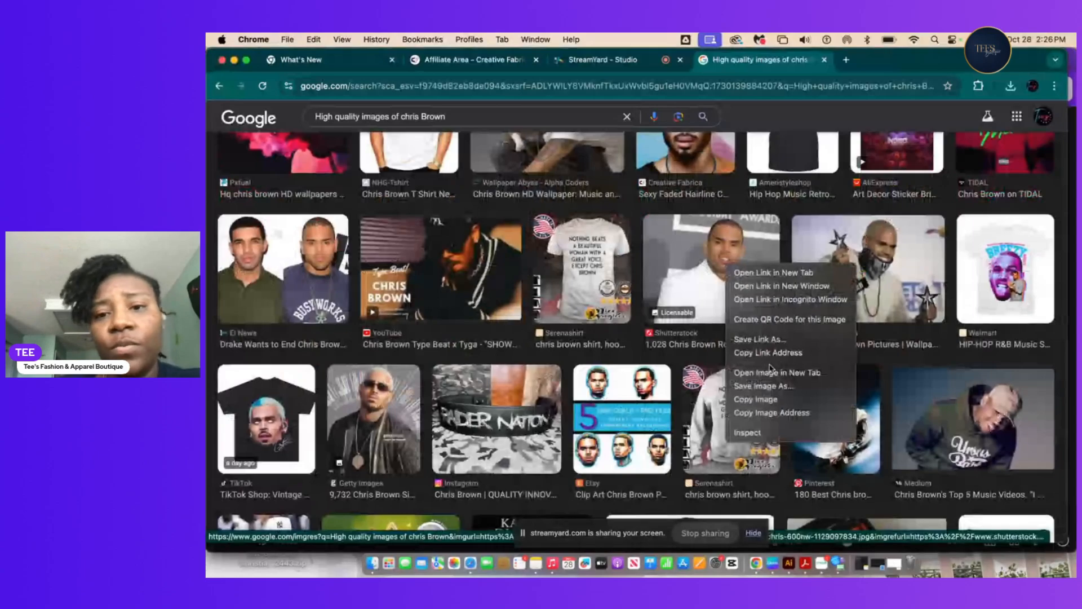
click(767, 387)
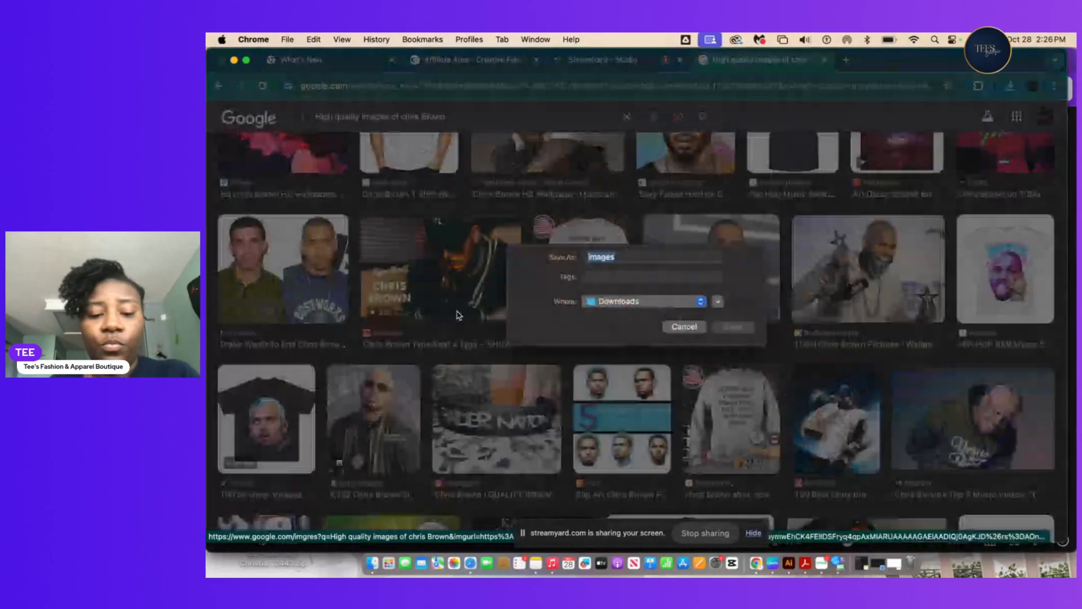
text(Brezzy)
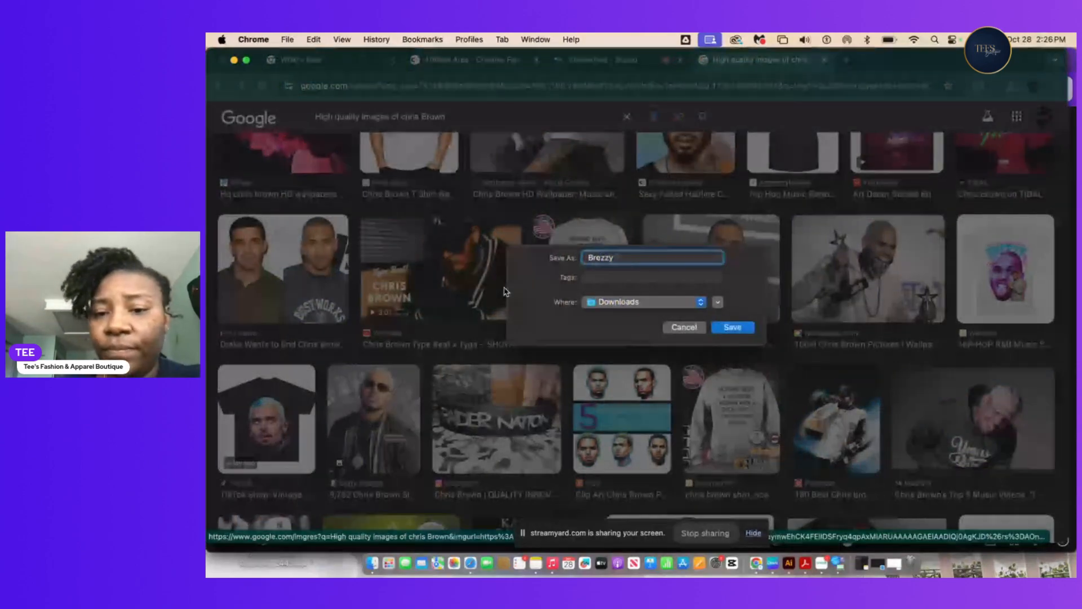
text( 3)
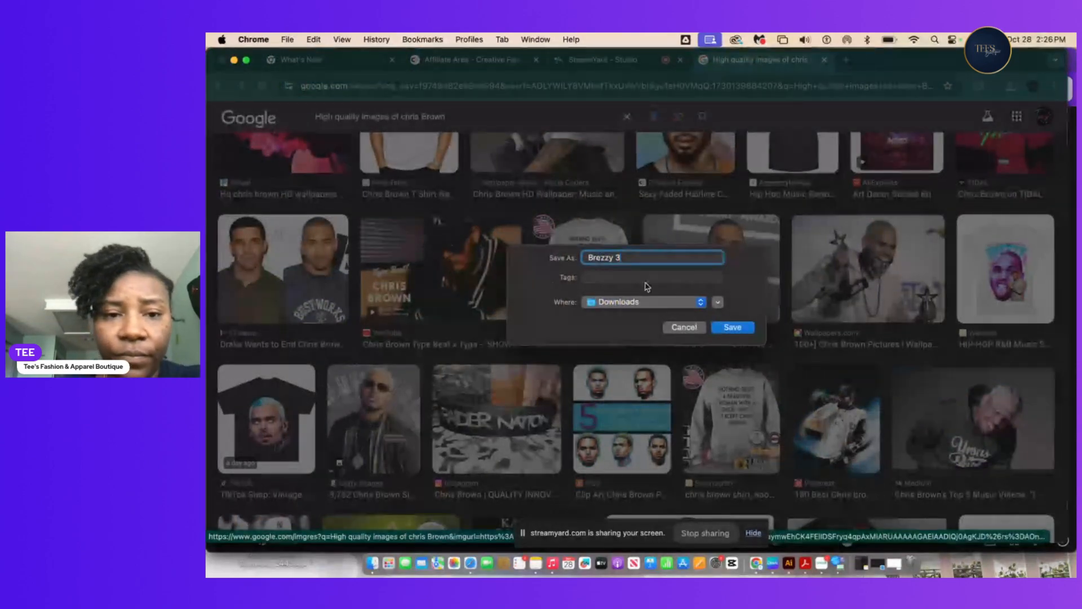
click(733, 327)
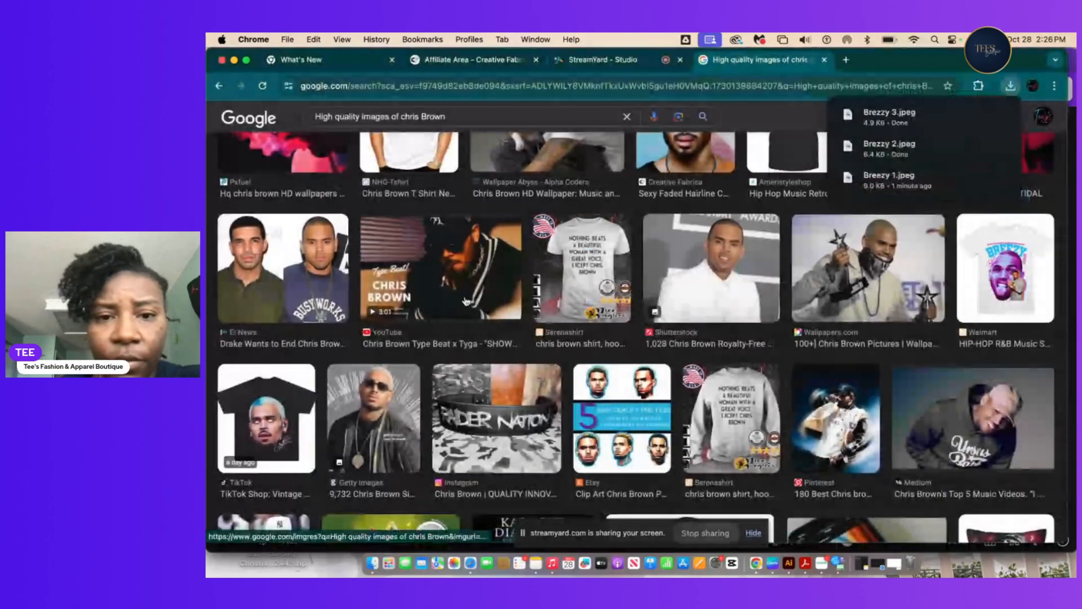
Find the Wikipedia photo of the smiling singer in a dark cap and save it to Downloads as "Brezzy 4".
scroll(465, 300, down, 3)
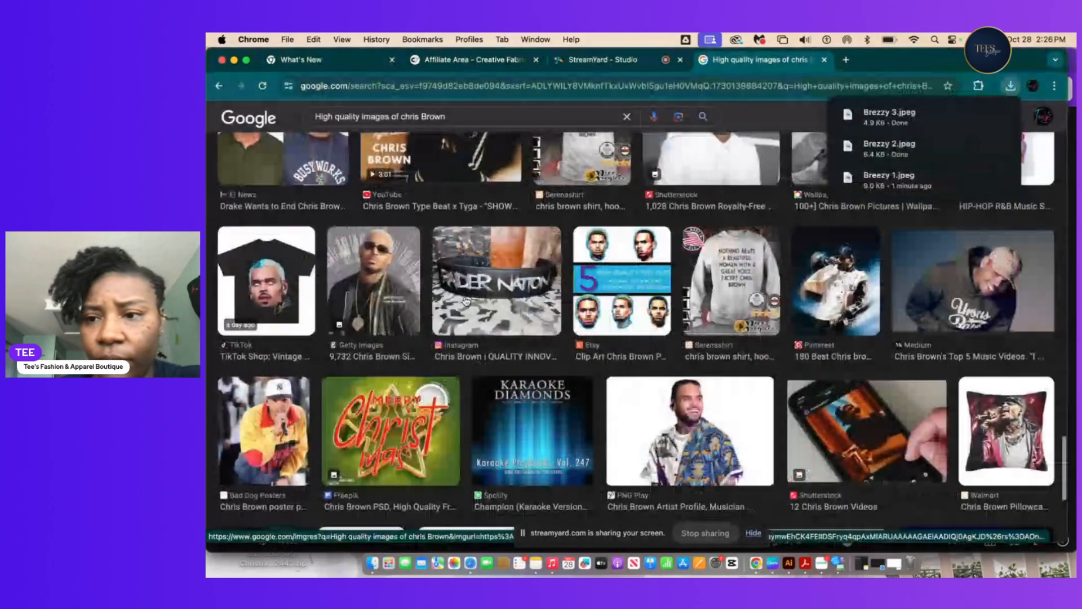
scroll(466, 300, down, 6)
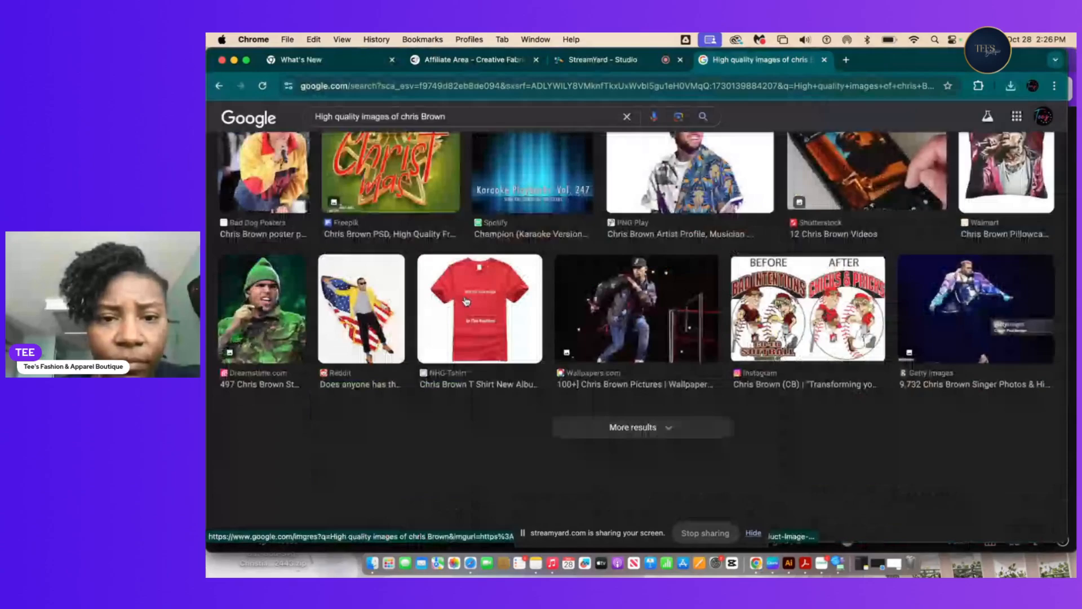
scroll(466, 300, down, 5)
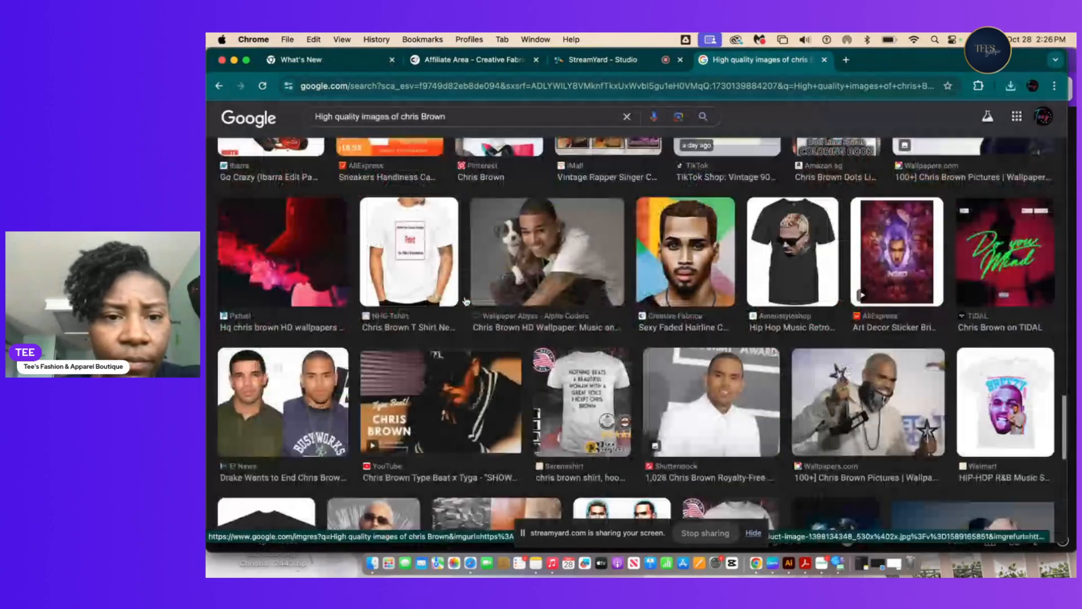
scroll(465, 300, up, 3)
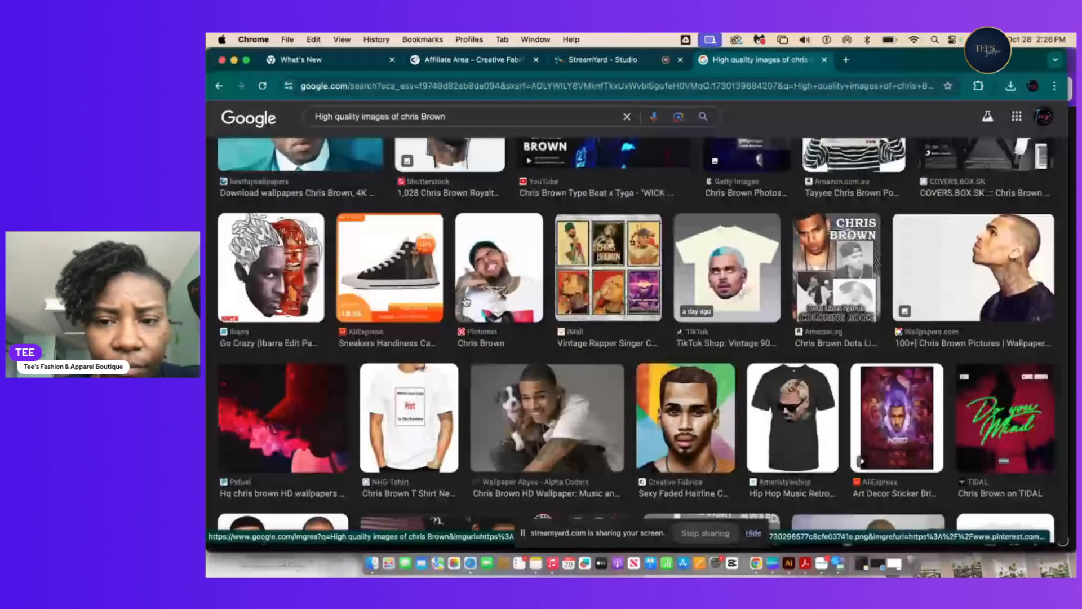
scroll(466, 301, up, 1)
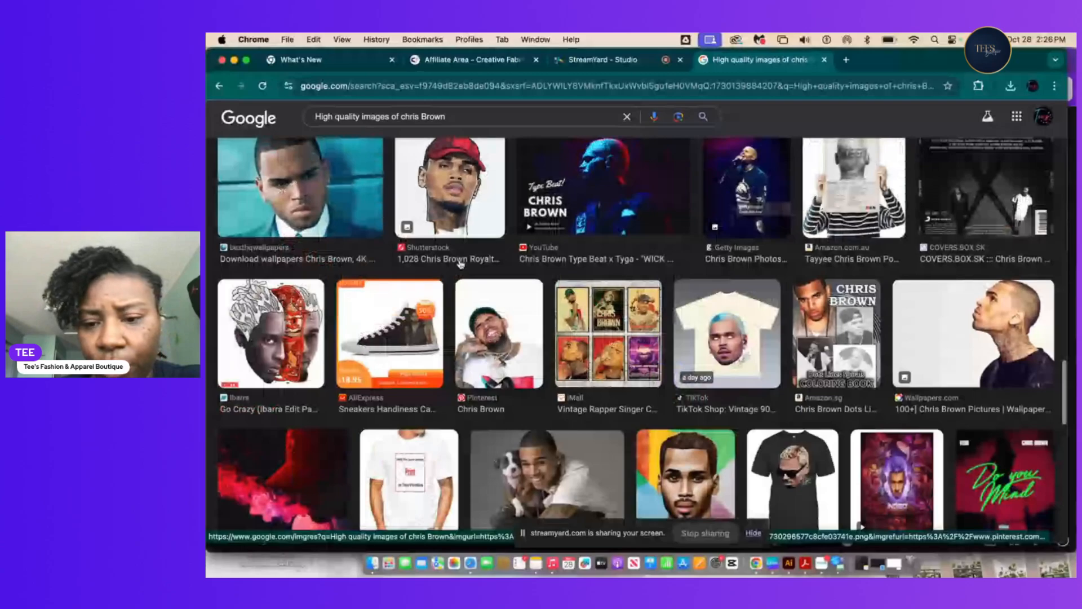
scroll(461, 264, up, 5)
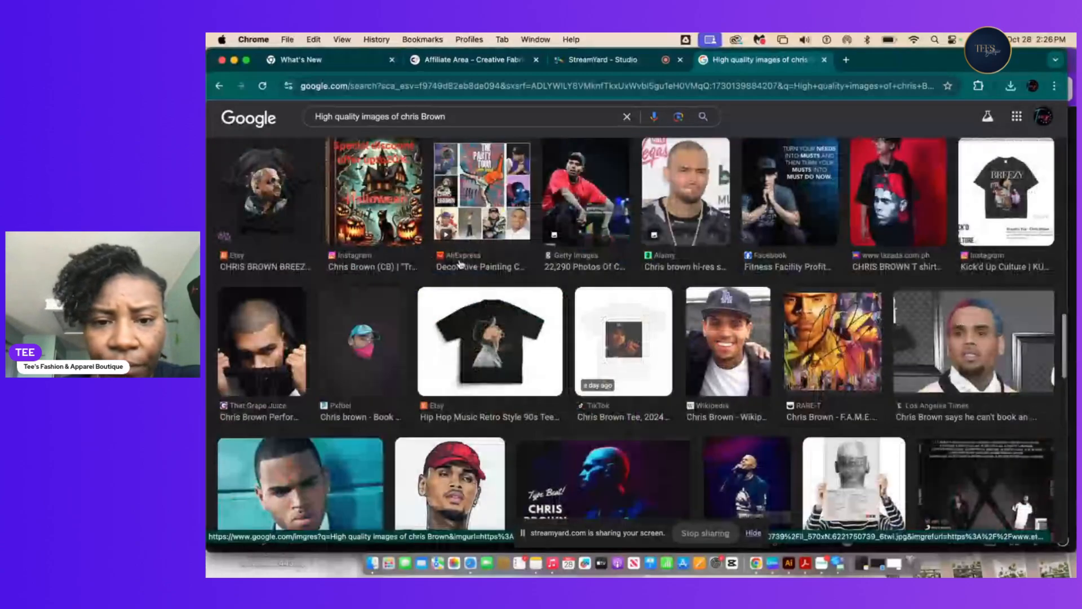
scroll(722, 355, up, 1)
right_click(721, 355)
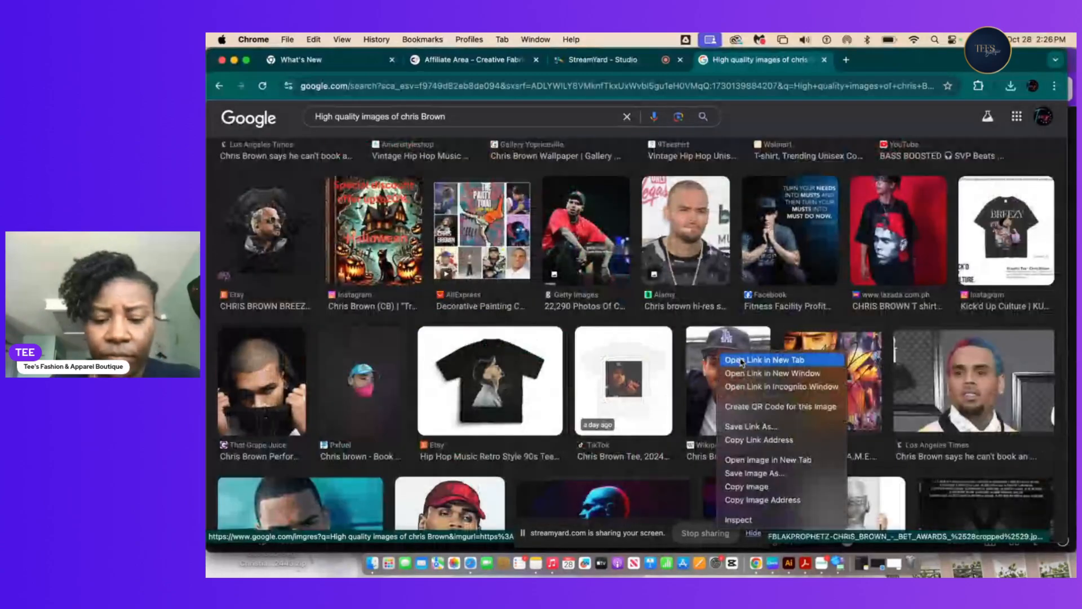
click(765, 474)
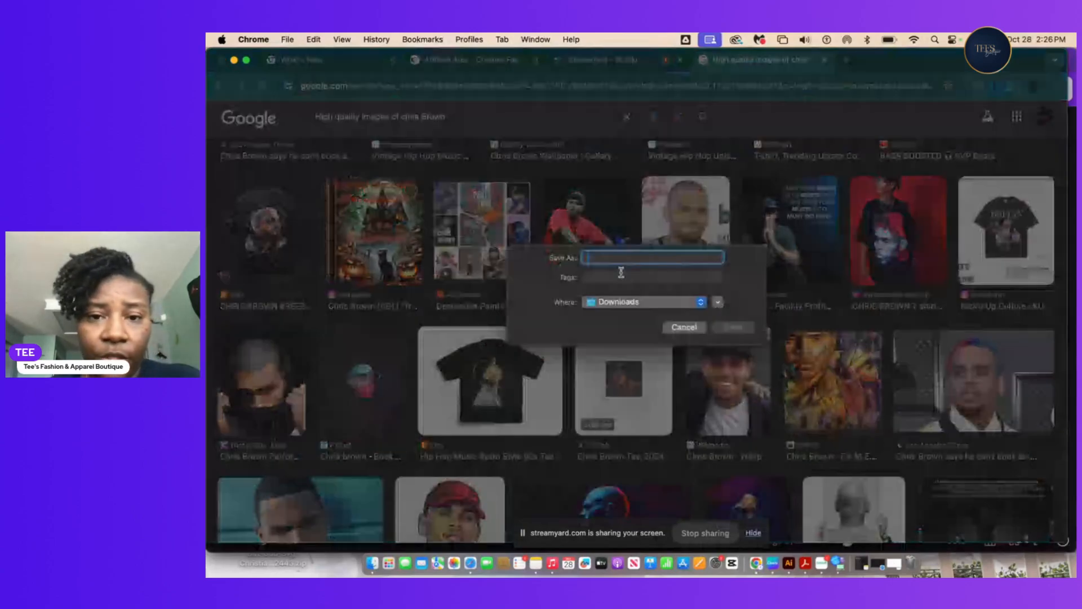
text(Bezzy 4)
key(BackSpace)
key(BackSpace)
key(BackSpace)
key(BackSpace)
key(BackSpace)
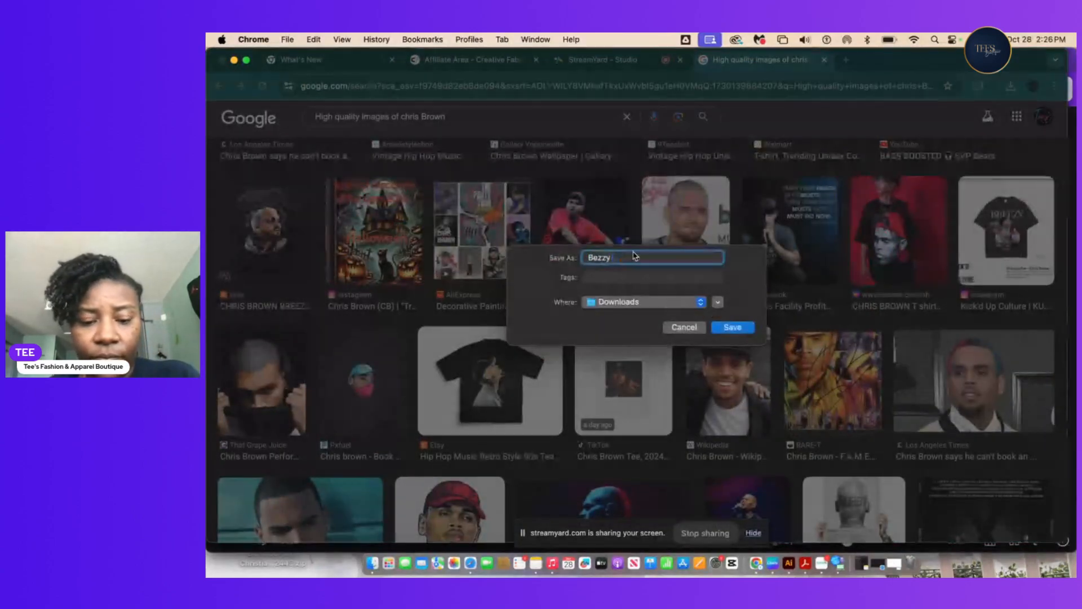
key(BackSpace)
text(re)
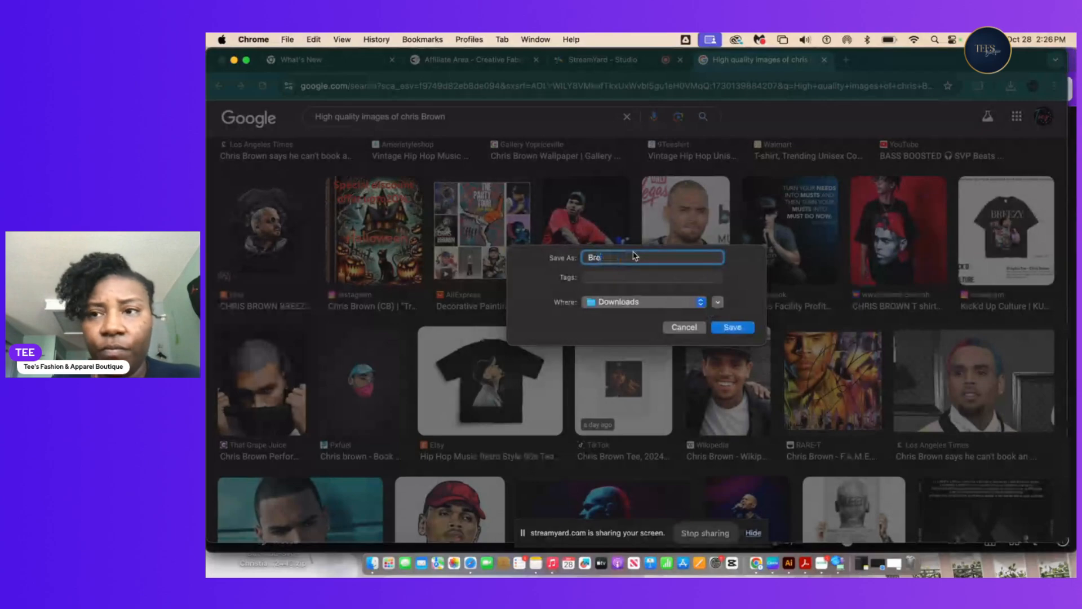
text(zzy 4)
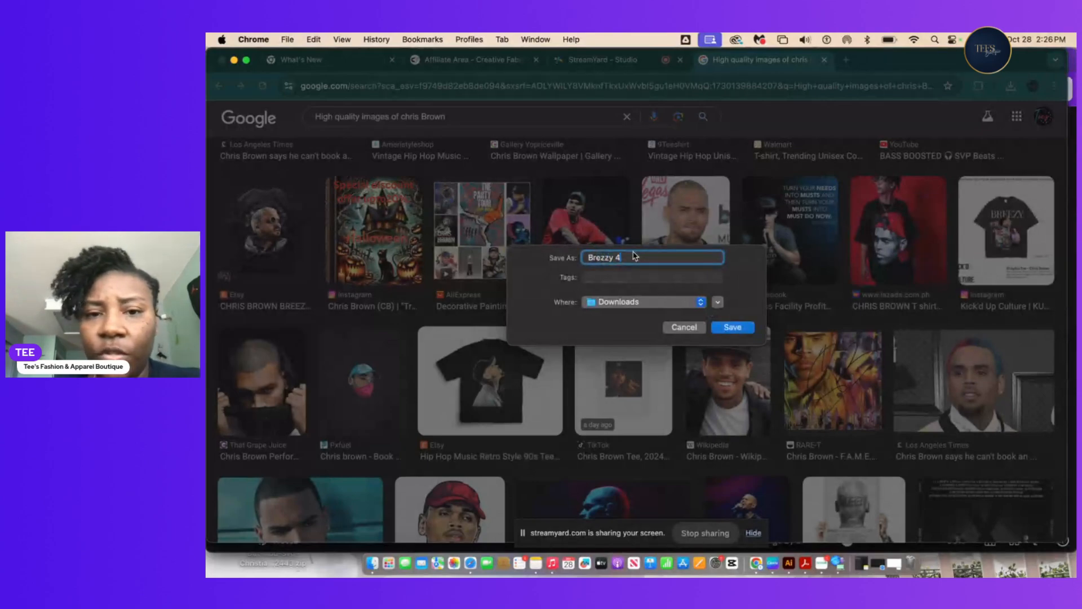
click(729, 330)
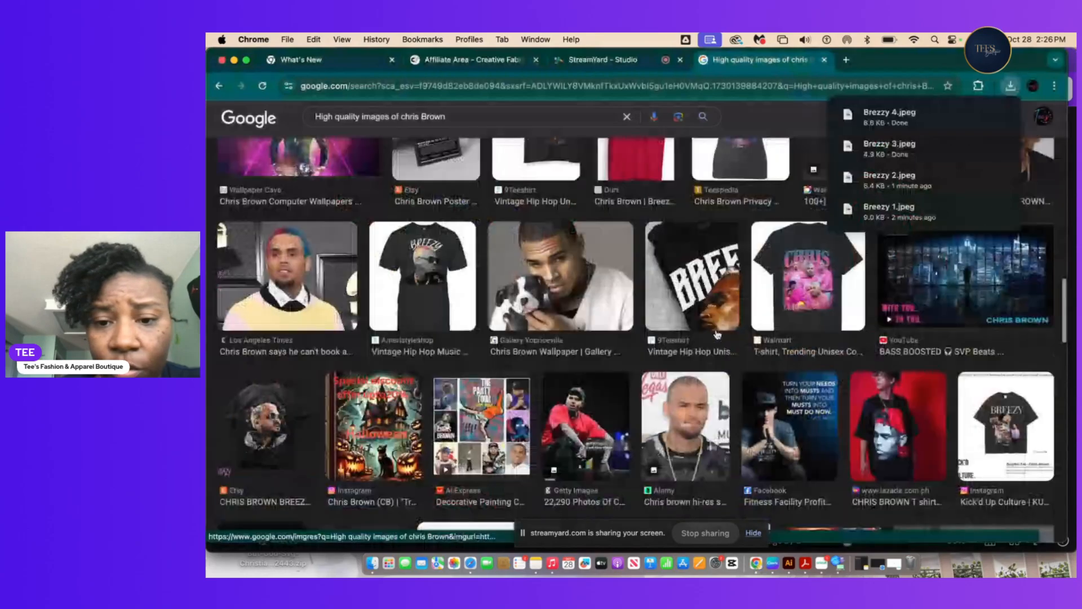
Save the NBC News photo of the singer in a pink hoodie to Downloads as "Brezzy 5".
scroll(727, 335, down, 5)
scroll(717, 334, up, 10)
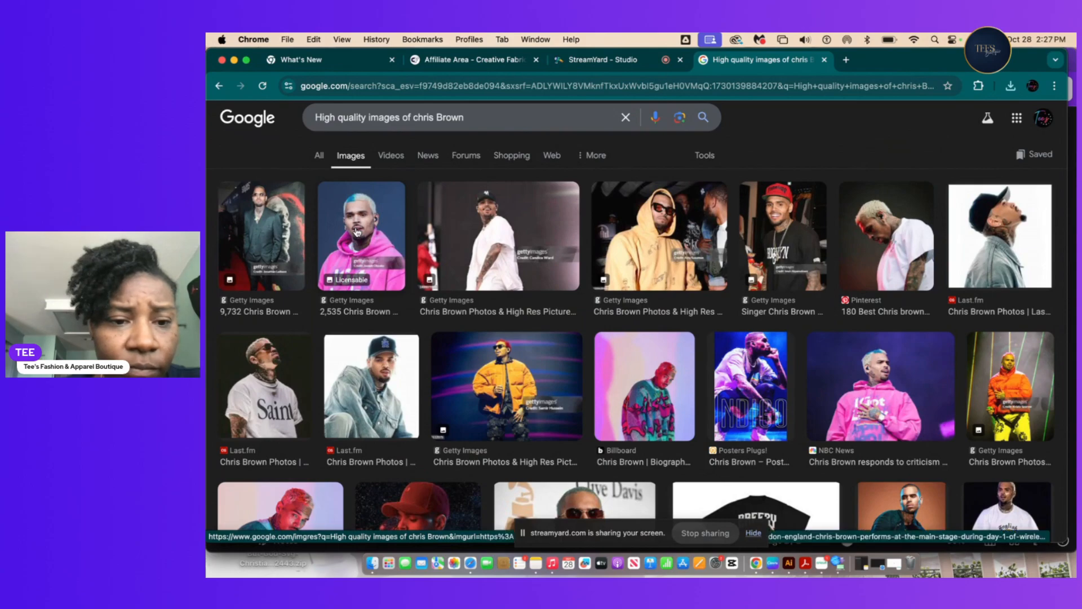
right_click(868, 371)
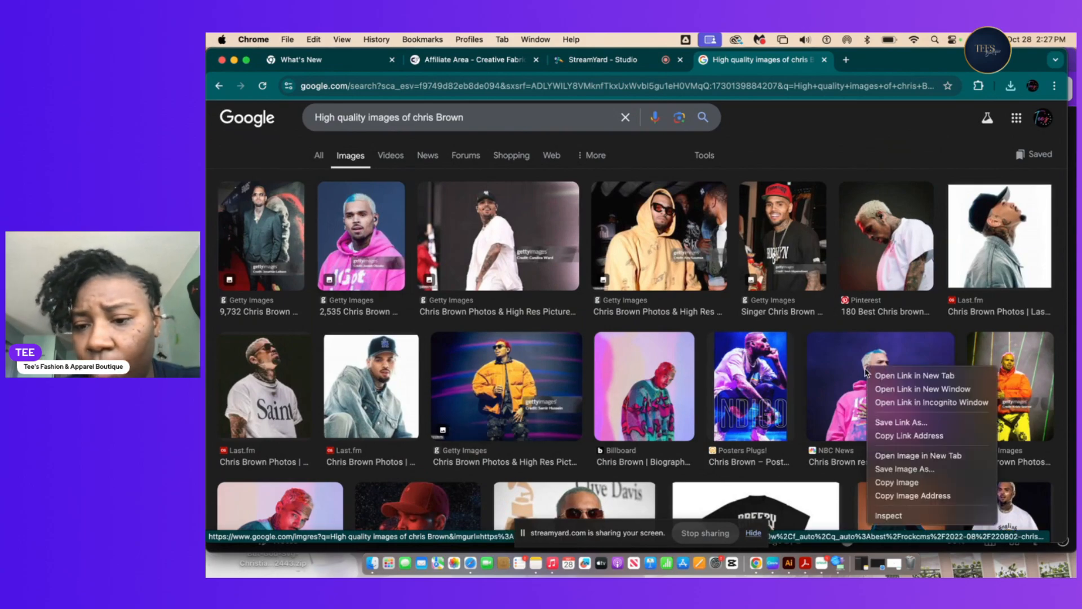
click(910, 470)
key(BackSpace)
text(Brezzy 5)
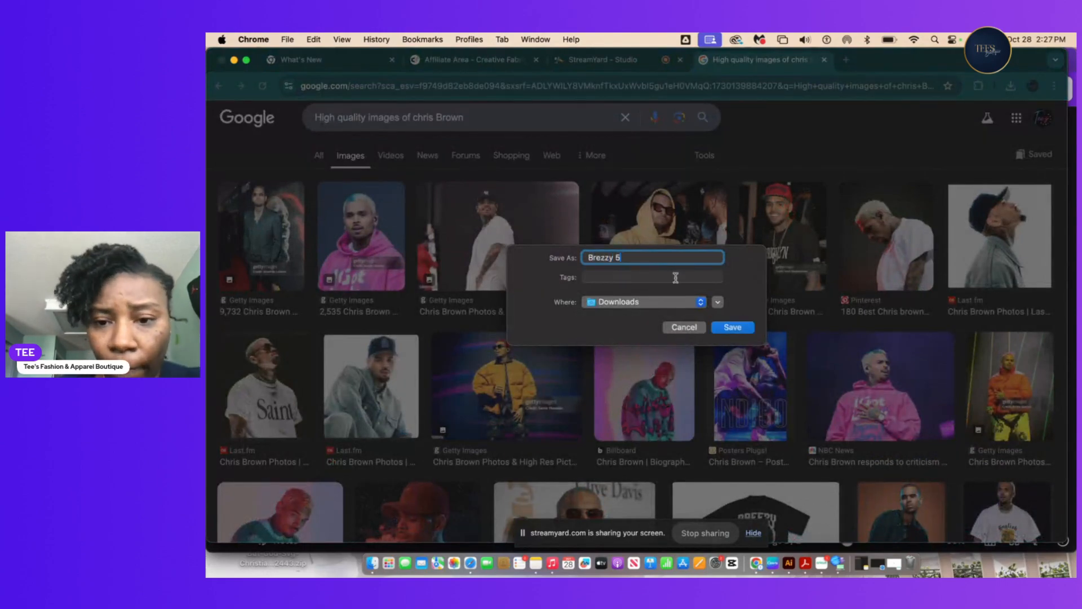
click(727, 327)
Save the X photo of the singer in a dark jacket against an orange-brown background to Downloads as "Brezzy 6".
scroll(584, 291, down, 3)
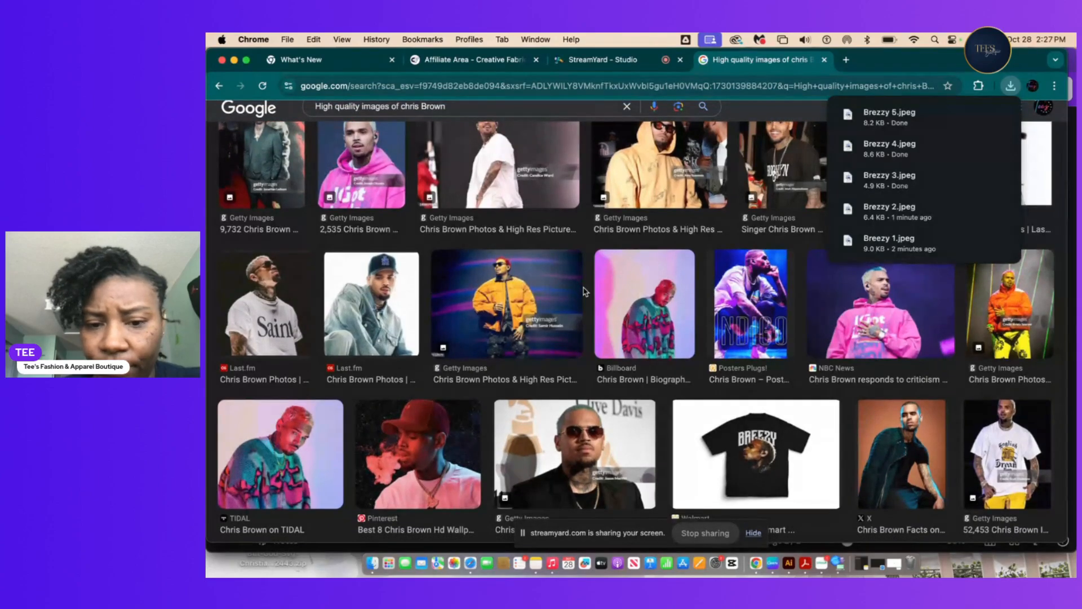
right_click(996, 451)
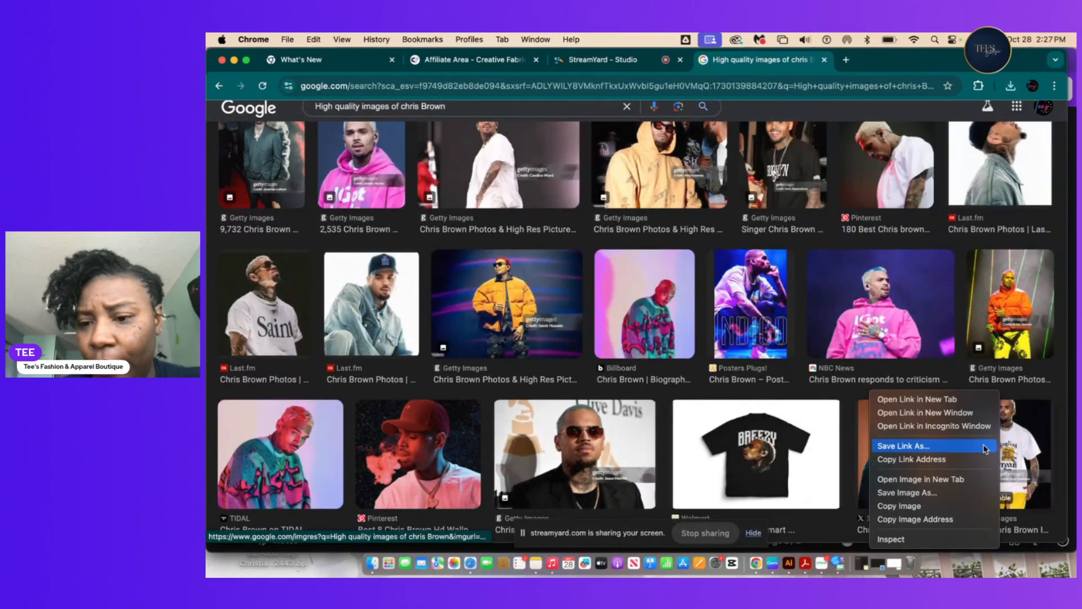
click(899, 494)
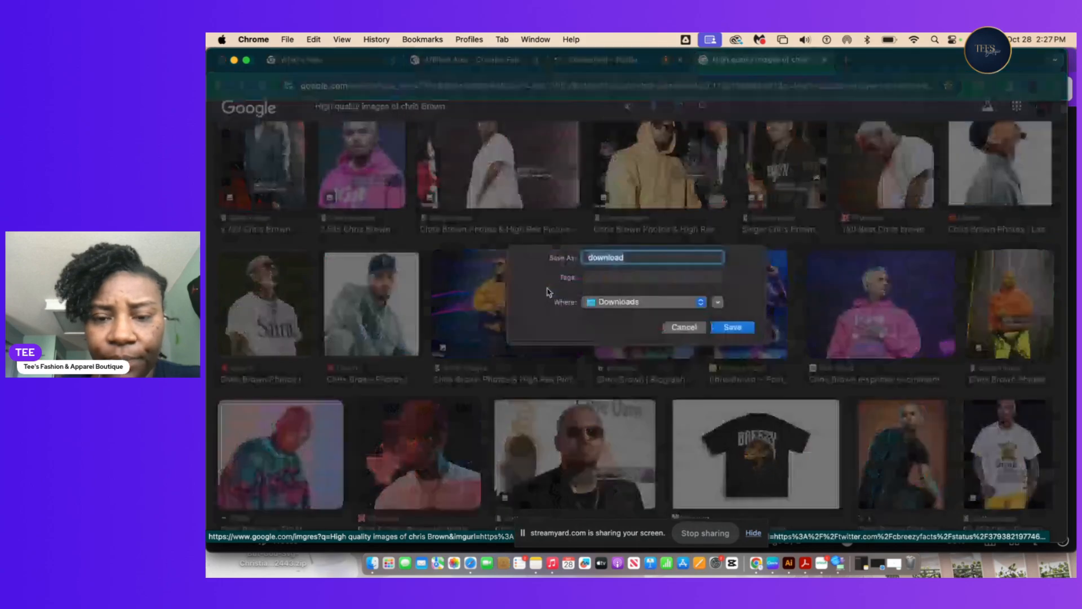
key(BackSpace)
text(Brezzy 6)
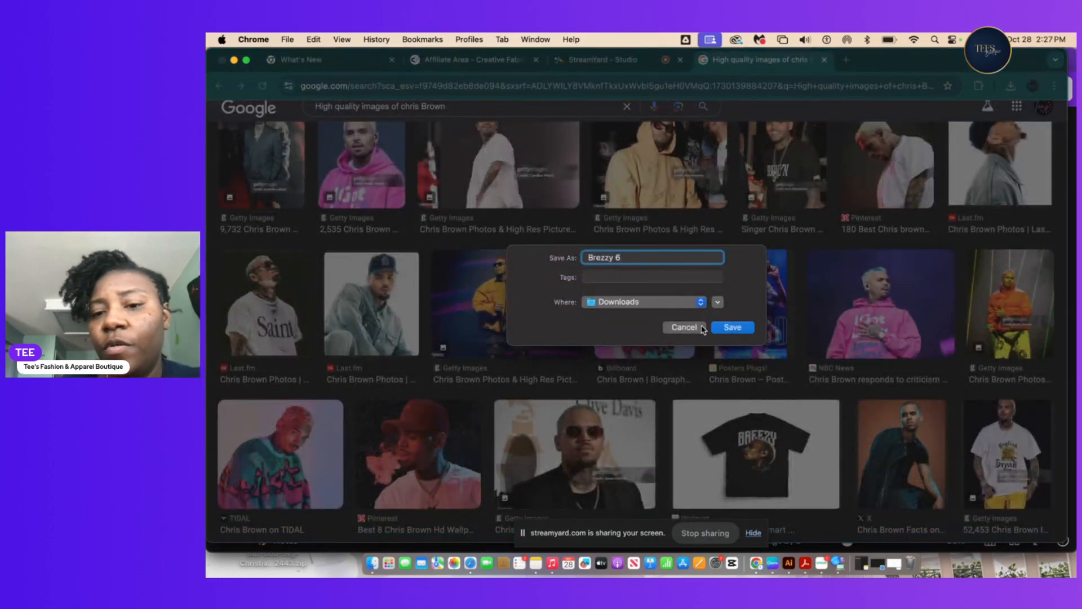
click(731, 328)
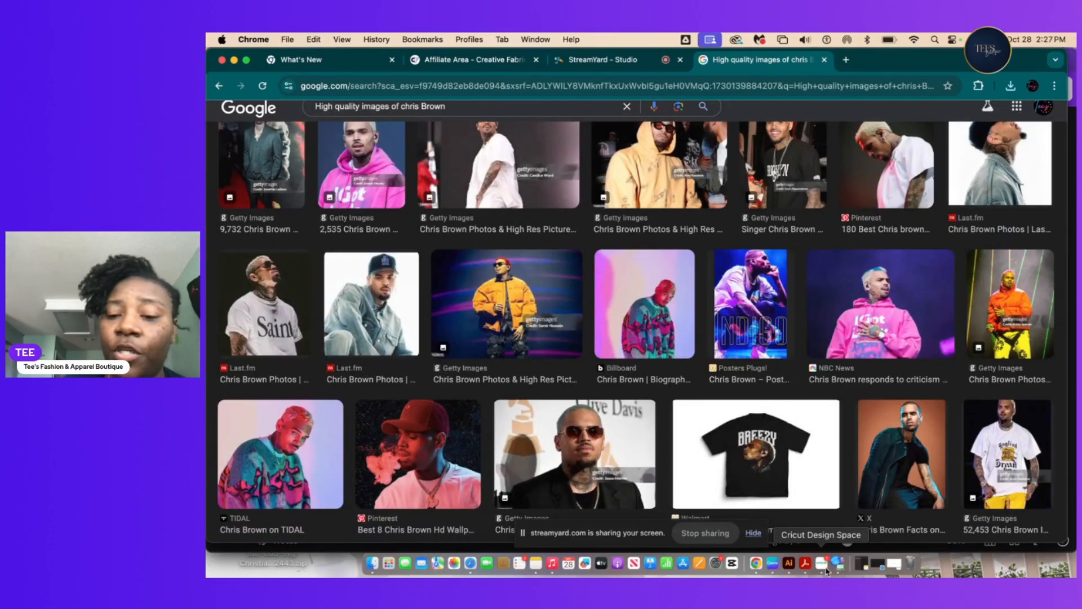
Switch to Canva, start a file upload and search the Downloads folder for "Bre".
click(772, 568)
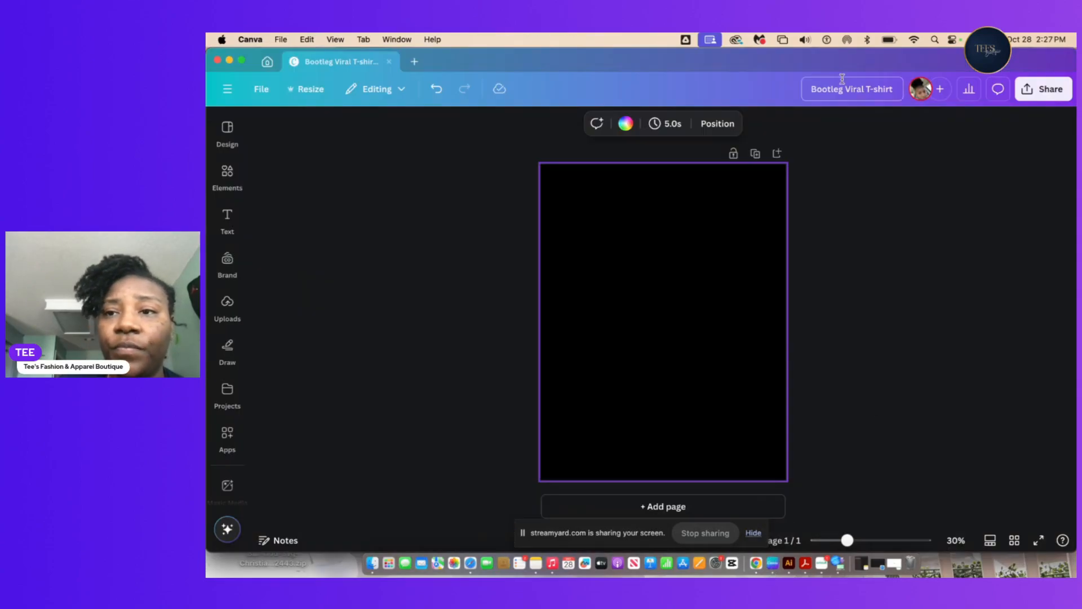
drag(936, 63, 983, 97)
click(274, 460)
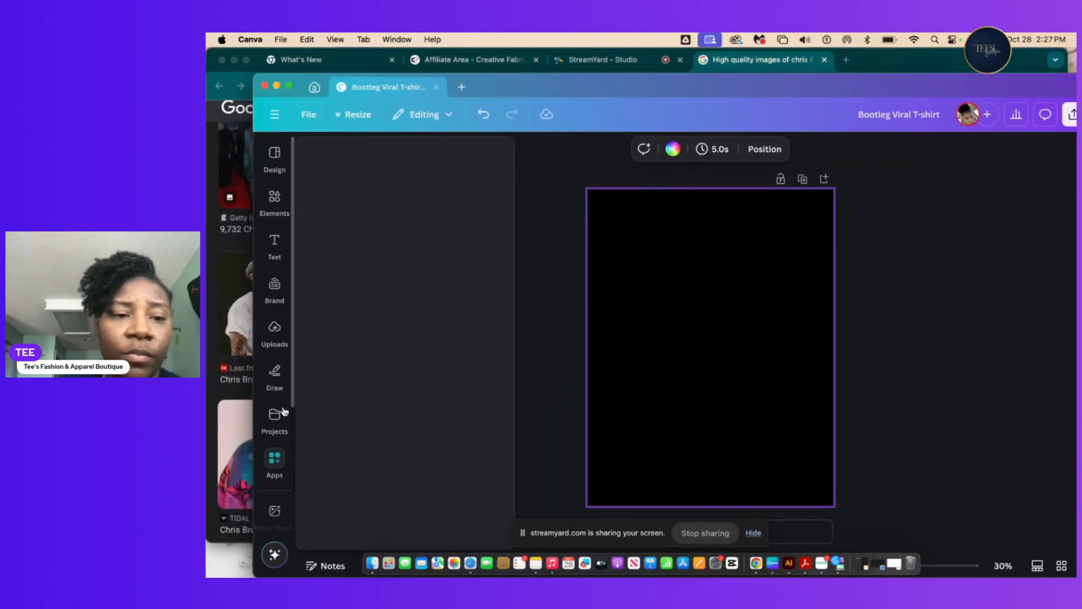
click(275, 332)
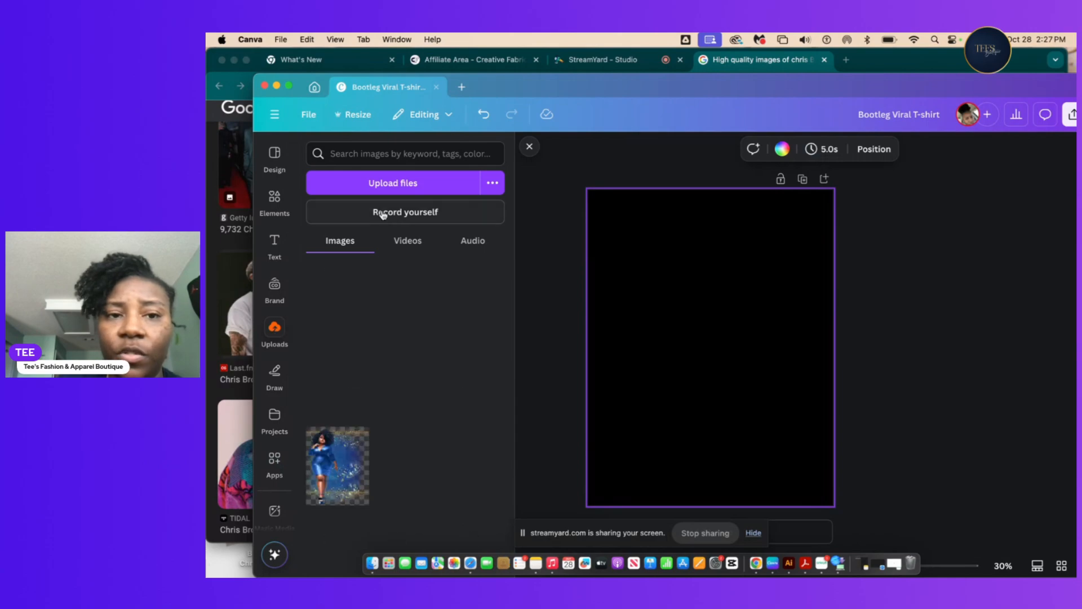
click(410, 186)
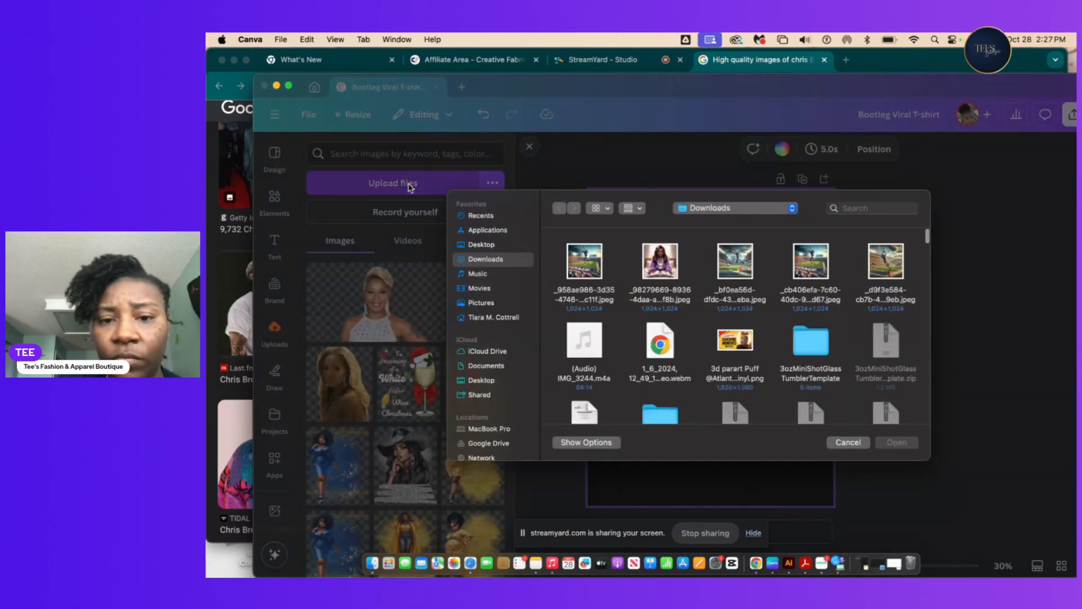
click(851, 208)
text(Bre)
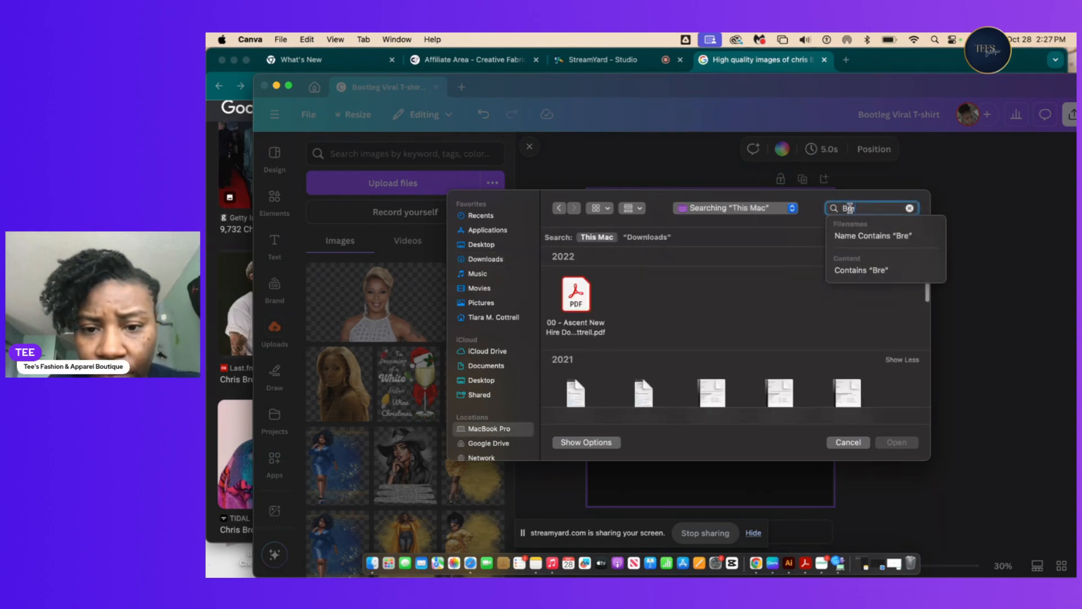
click(648, 237)
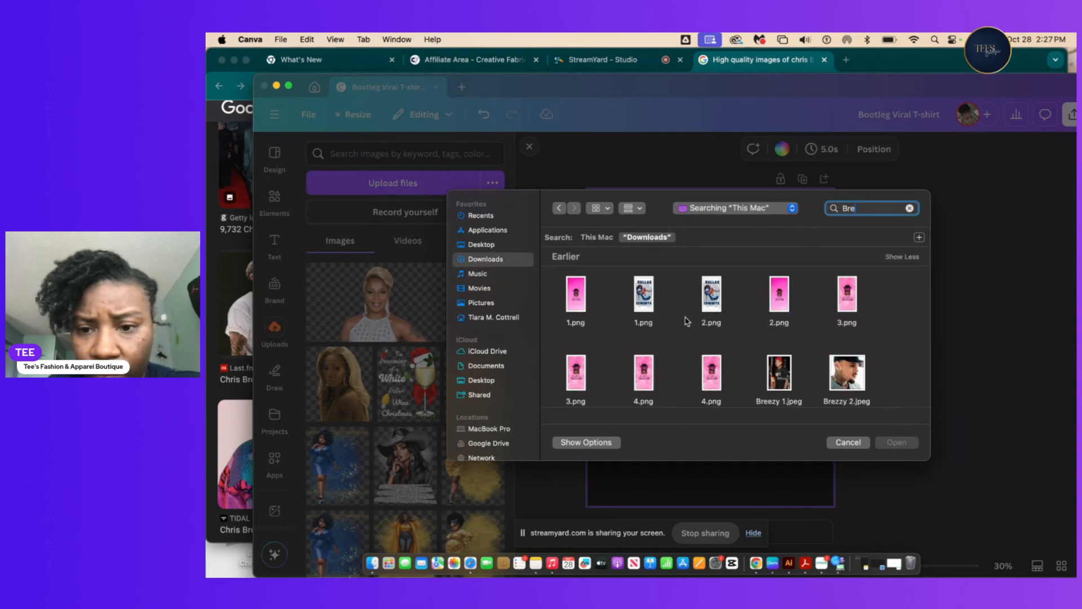
Select Breezy 1.jpeg and Brezzy 2.jpeg through Brezzy 6.jpeg together and upload all six photos to the design's uploads.
scroll(686, 322, down, 3)
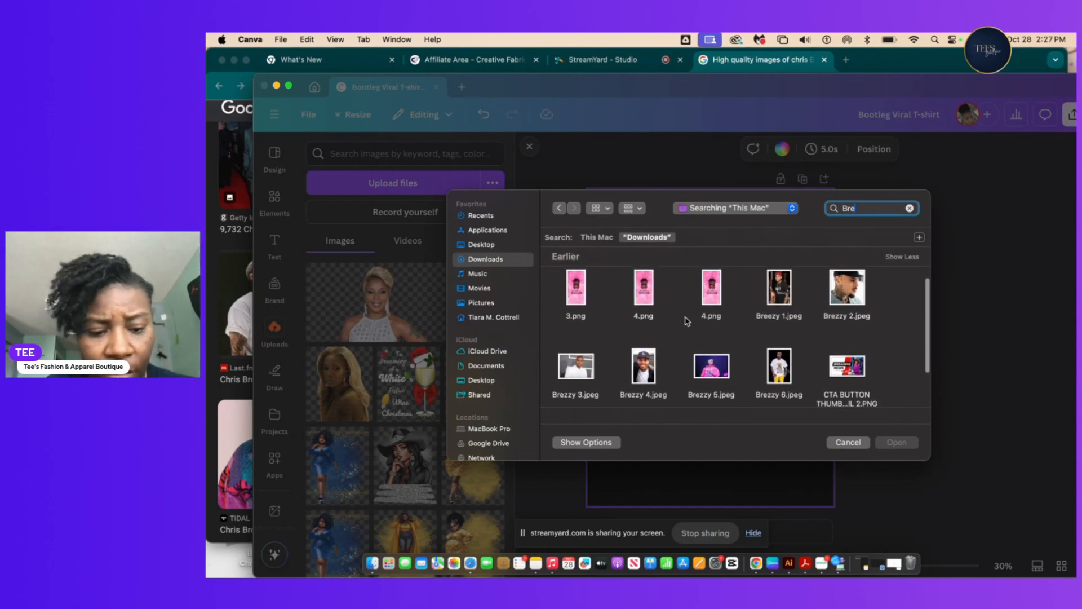
scroll(687, 321, up, 2)
click(782, 330)
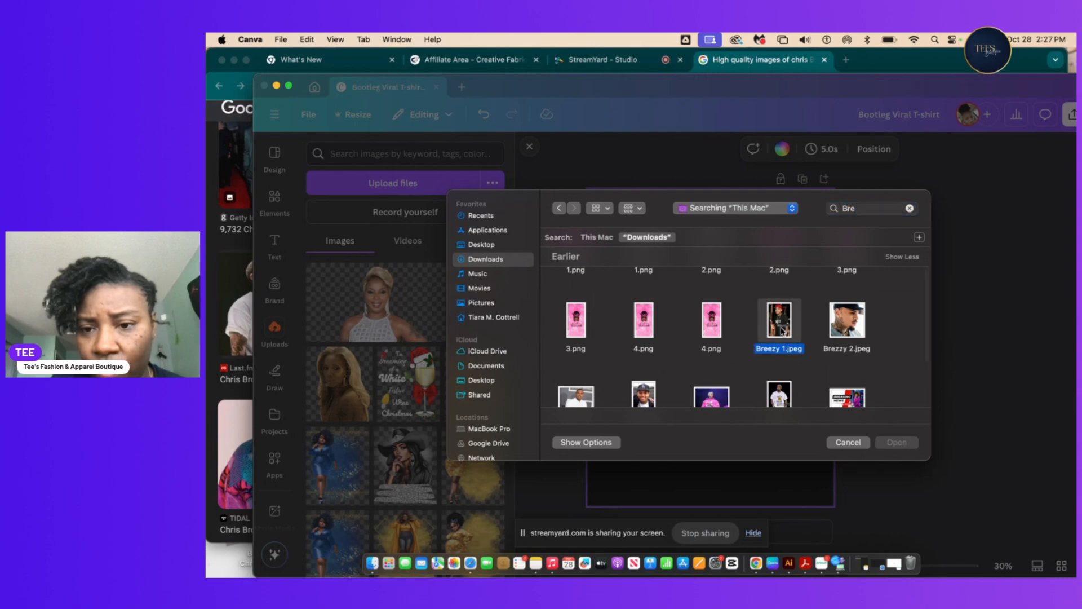
super+click(843, 329)
scroll(678, 335, down, 2)
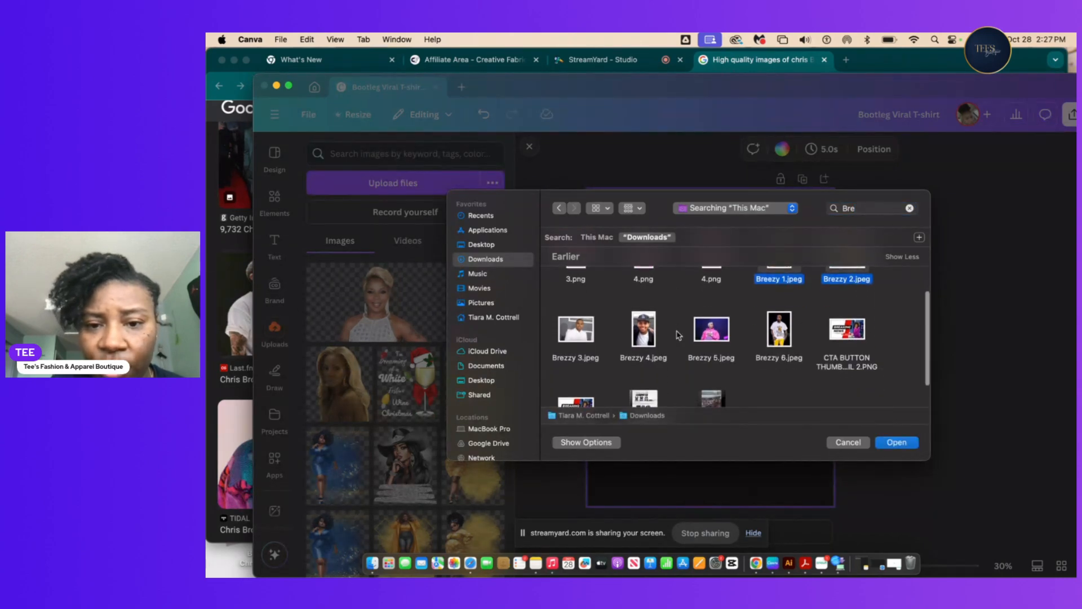
super+click(593, 333)
super+click(643, 333)
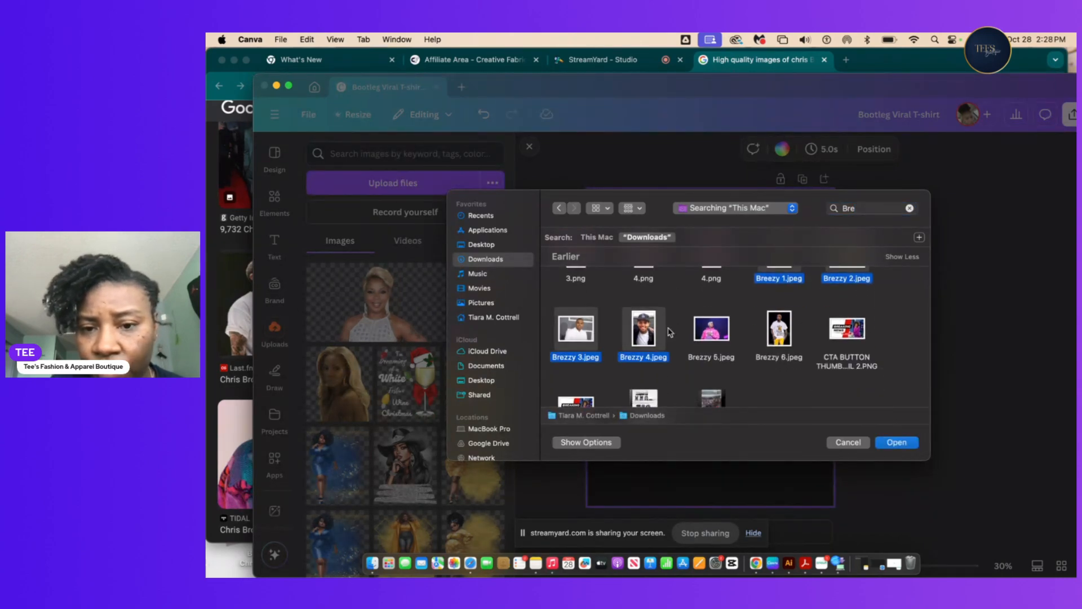
super+click(721, 332)
super+click(788, 332)
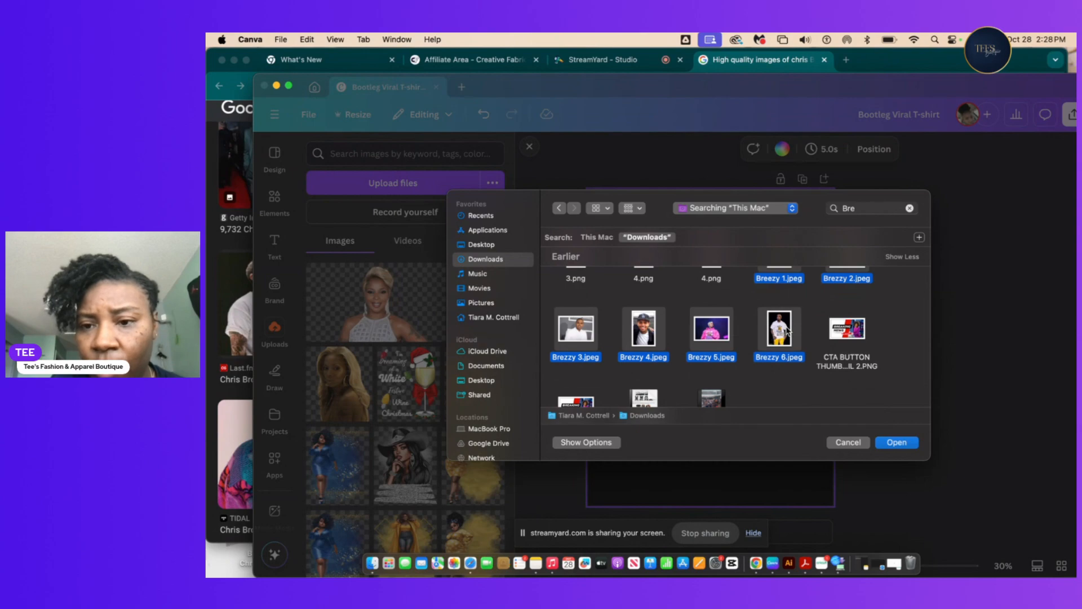
click(887, 441)
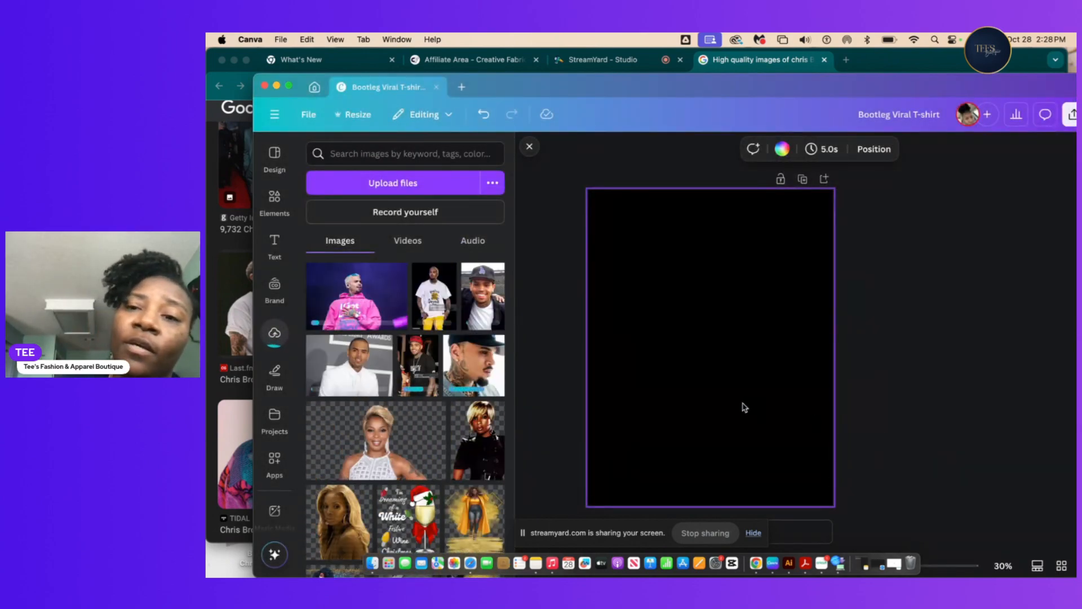
Make the Canva window full screen and search the elements for "Pink Smoke", limiting the results to graphics.
drag(992, 85, 945, 48)
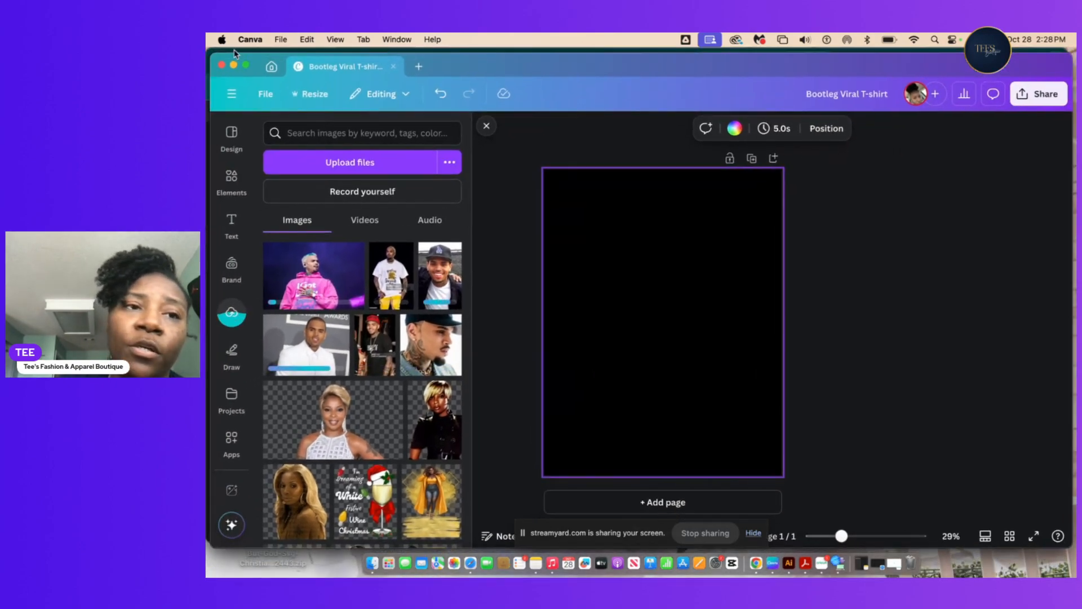
click(245, 66)
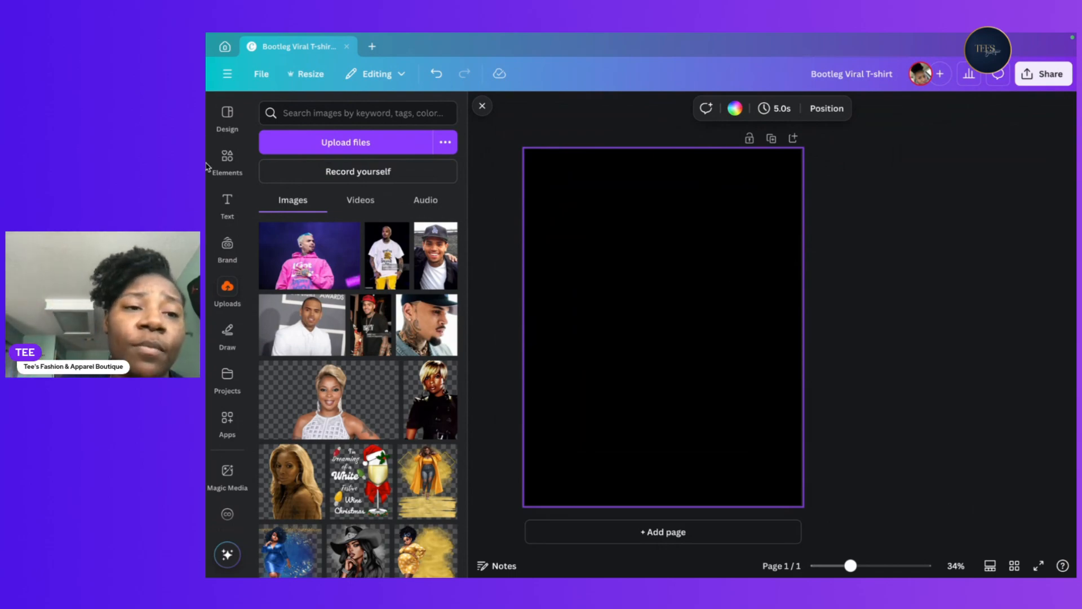
click(227, 158)
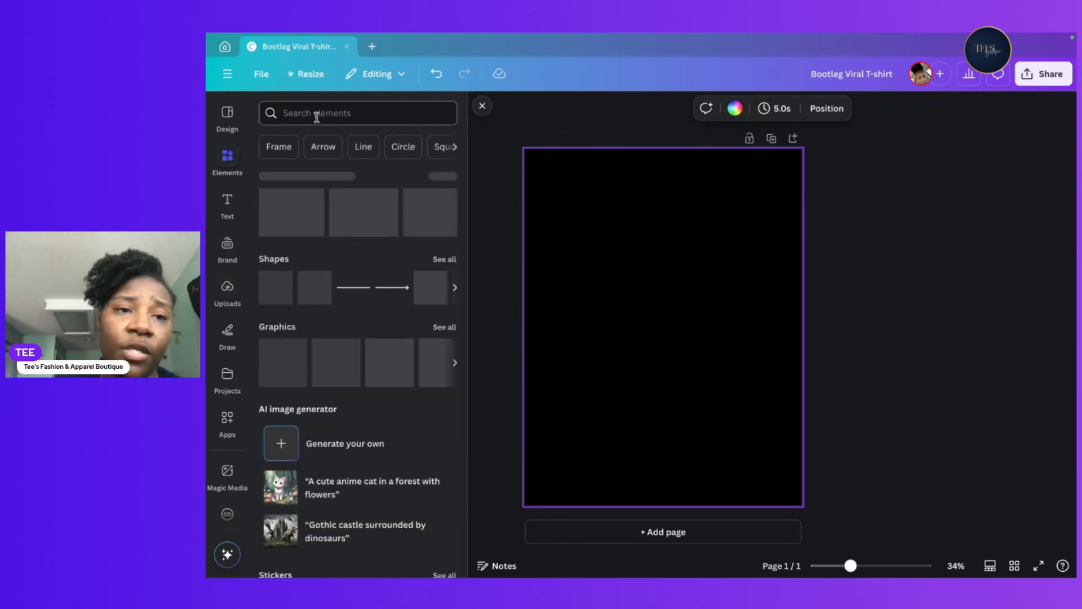
click(316, 115)
text(Pinl)
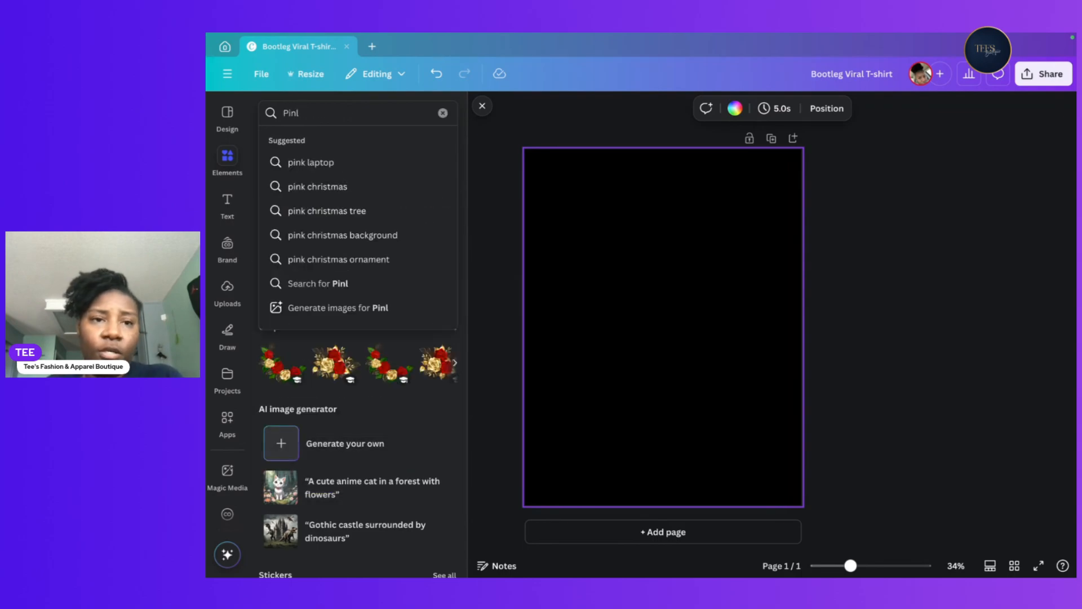
key(BackSpace)
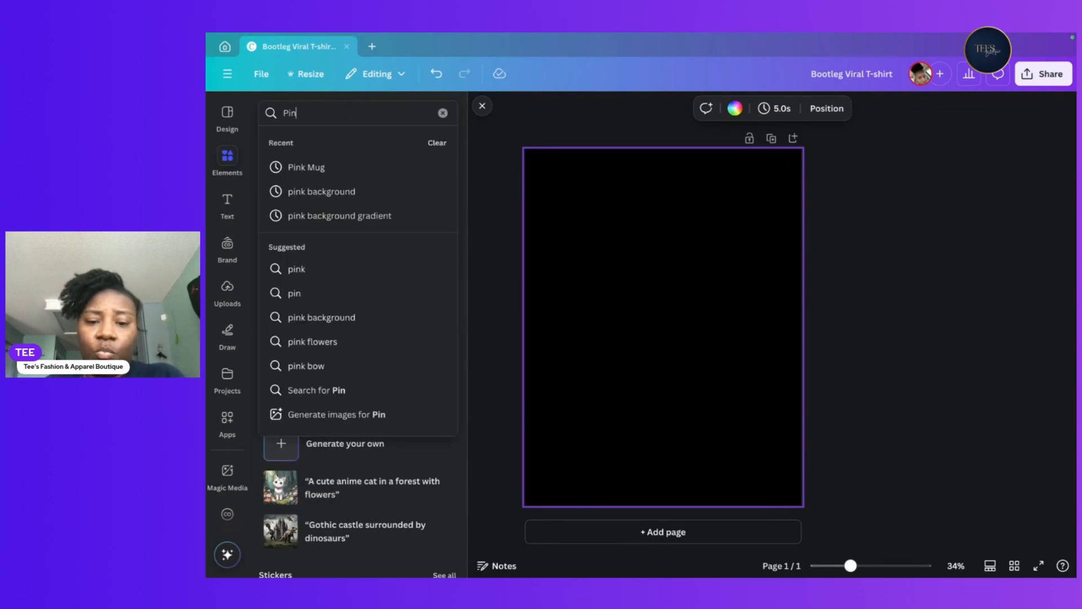
text(k Smoke)
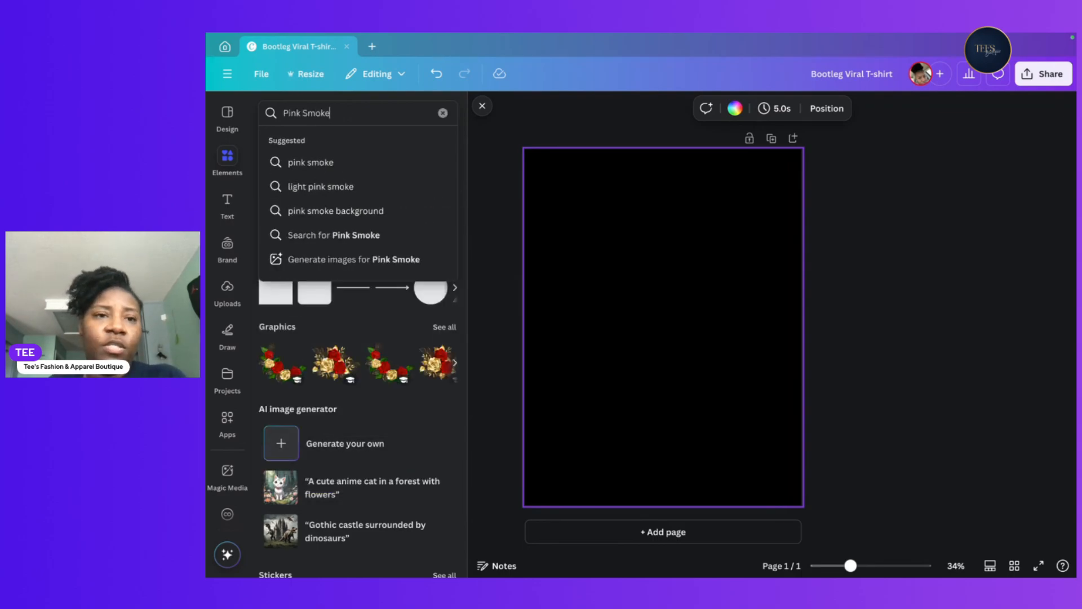
key(Return)
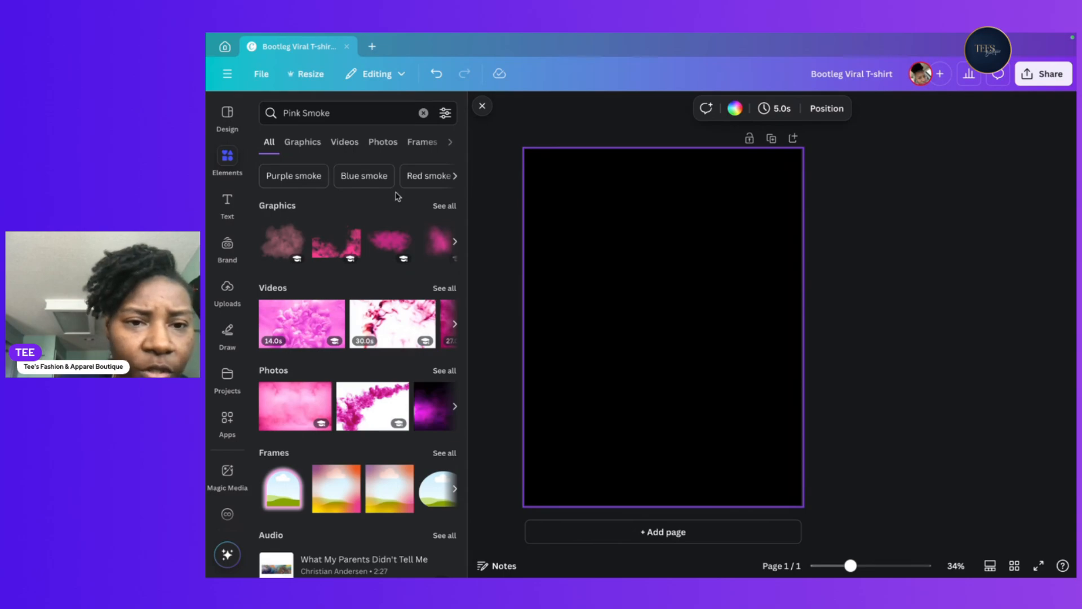
click(305, 143)
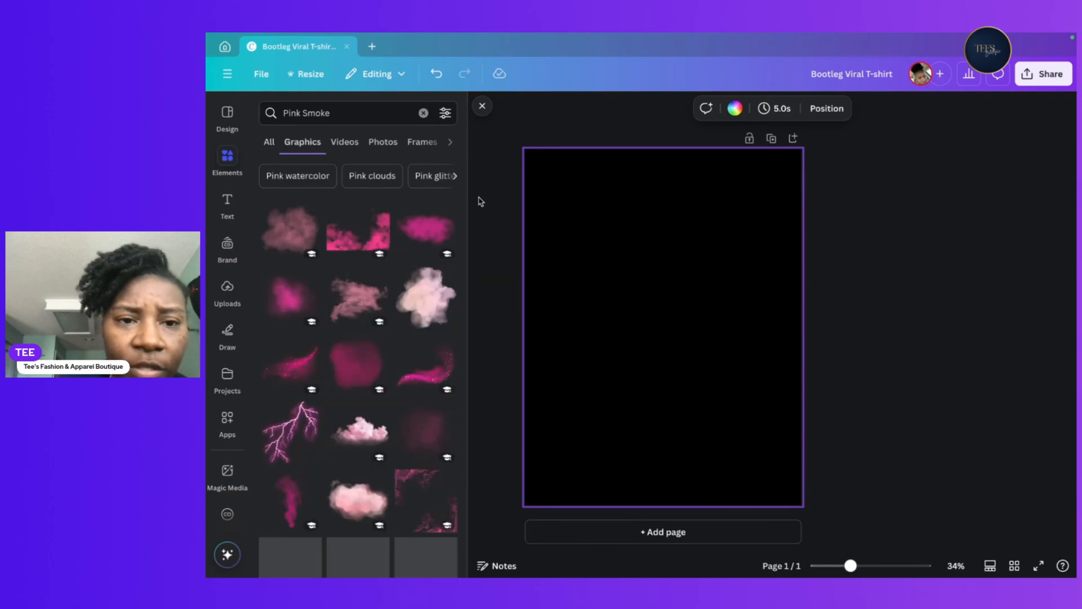
Add the glowing pink neon ring graphic to the black page and centre it.
scroll(393, 242, down, 2)
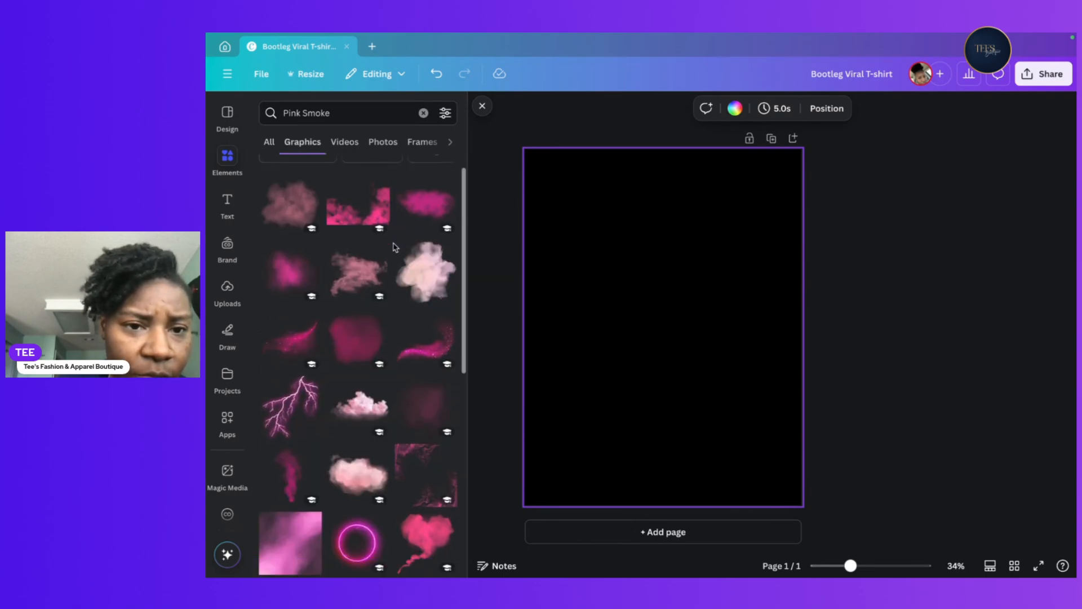
scroll(393, 247, down, 2)
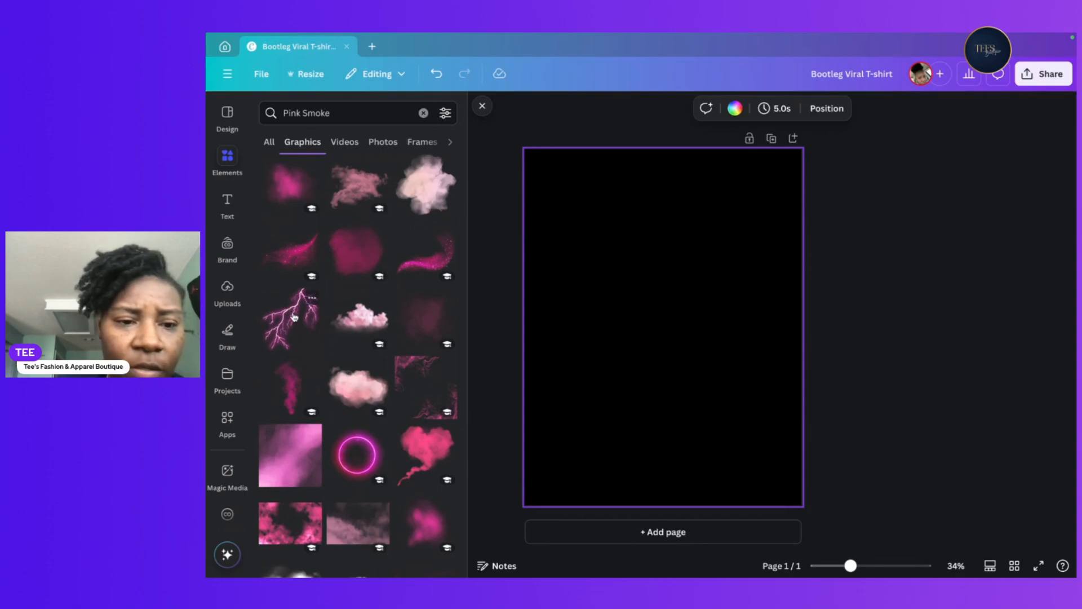
click(356, 451)
click(767, 186)
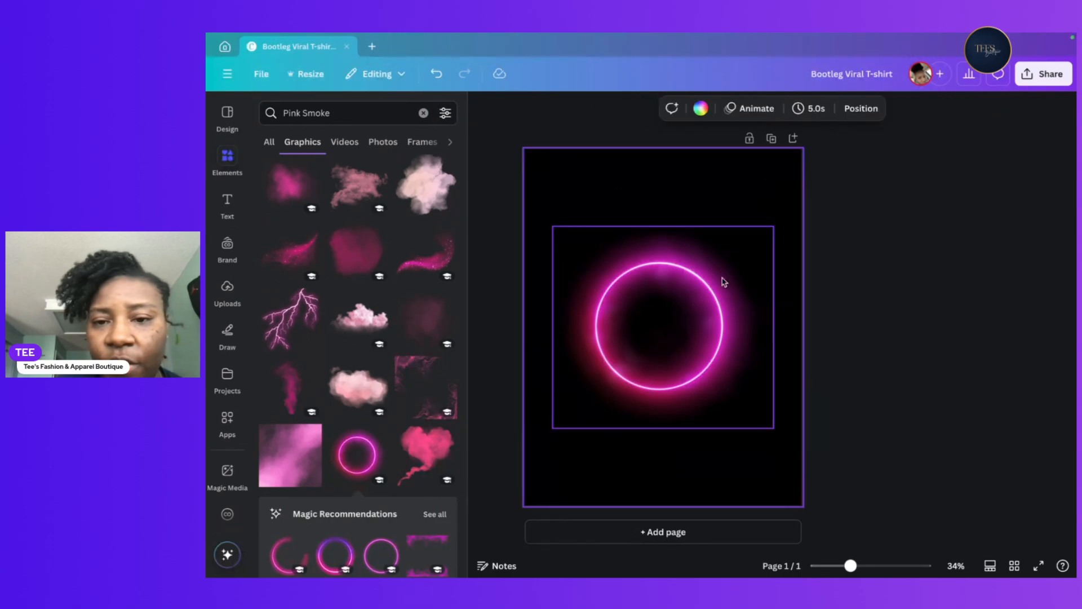
mouse_move(686, 278)
mouse_down()
mouse_move(702, 270)
mouse_move(693, 272)
mouse_up()
Add the pink lightning graphic, shrink it, rotate it to stand upright and place it in the page's upper-left corner.
click(305, 303)
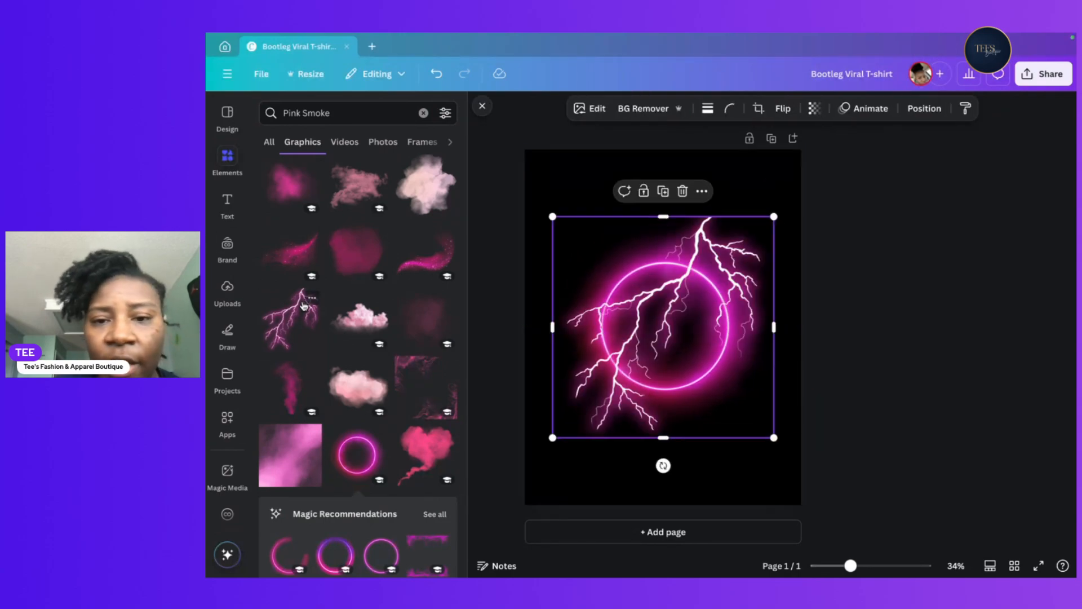
drag(687, 279, 627, 212)
drag(715, 370, 624, 290)
drag(654, 215, 604, 172)
drag(555, 228, 577, 238)
drag(587, 319, 584, 279)
drag(566, 175, 567, 187)
Duplicate the lightning bolt and place the copy level with it in the page's upper-right corner.
right_click(567, 188)
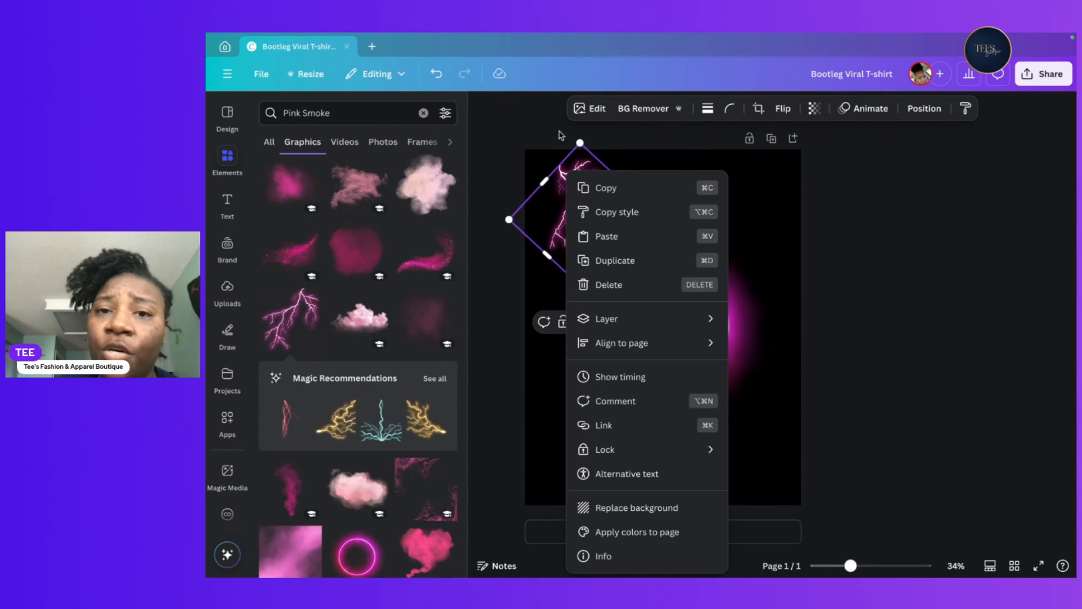
click(626, 262)
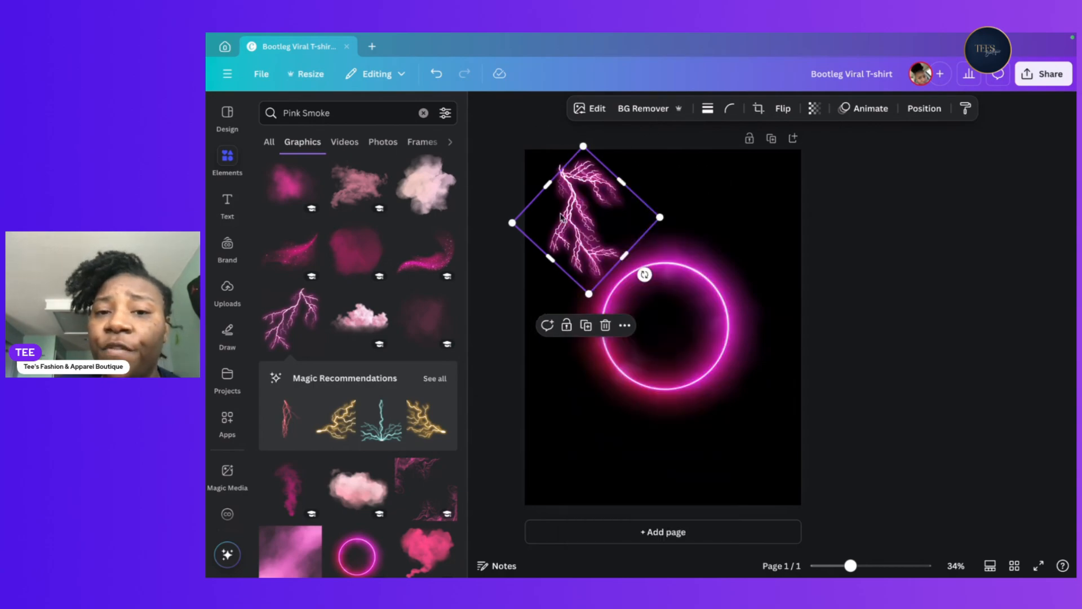
drag(574, 212, 747, 209)
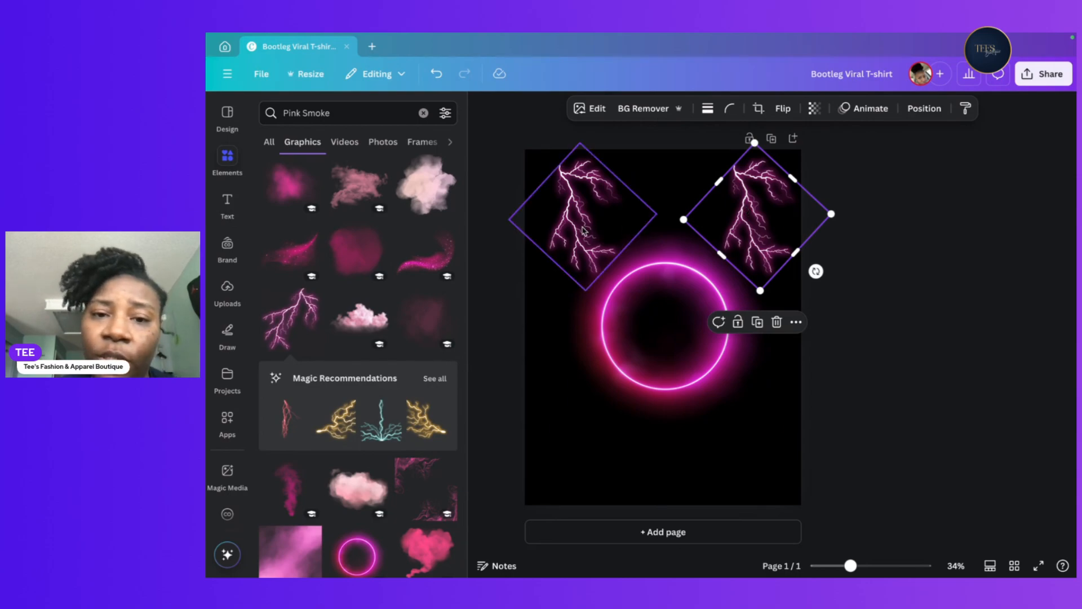
Duplicate the upper-left lightning bolt, move the copy to the page's lower-left corner and rotate it to branch upward.
right_click(586, 229)
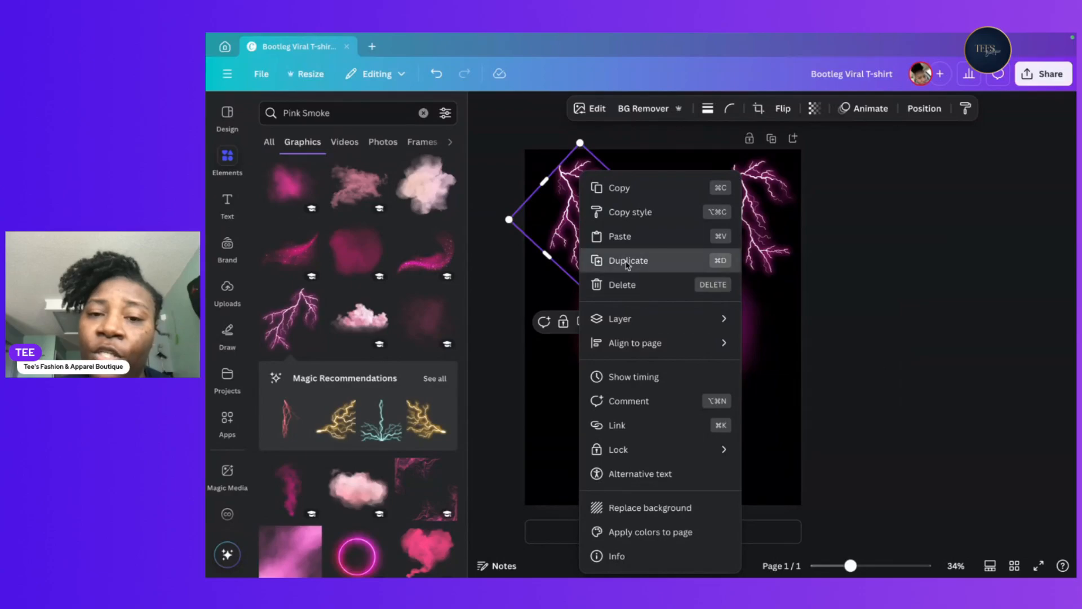
click(623, 260)
drag(593, 239, 567, 457)
drag(634, 492, 553, 377)
Duplicate the lower-left lightning bolt and place the copy in the page's lower-right corner.
right_click(593, 422)
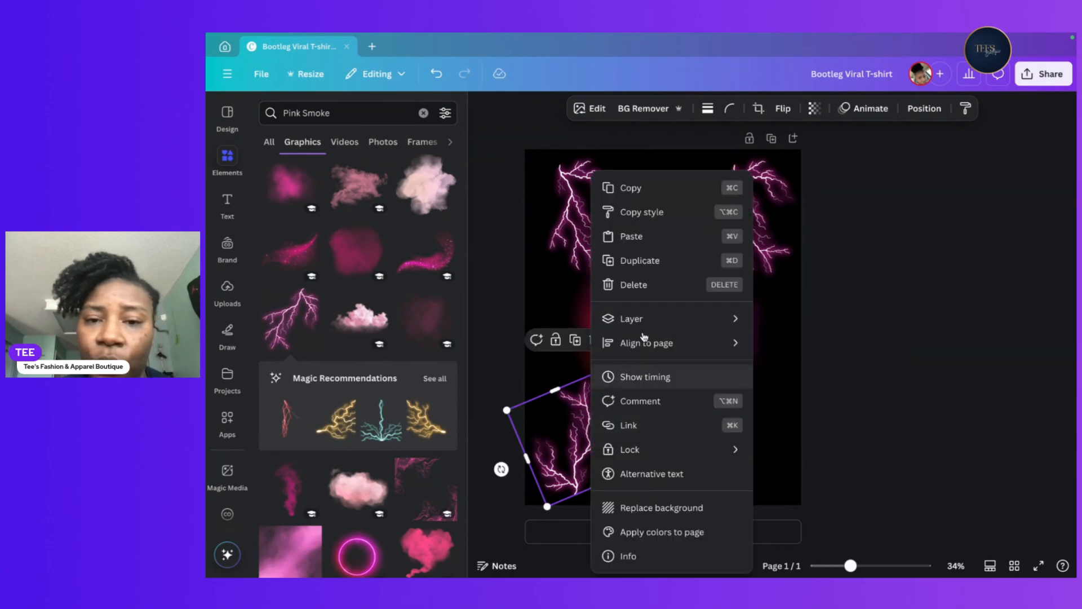
click(647, 260)
drag(581, 446, 747, 456)
click(862, 418)
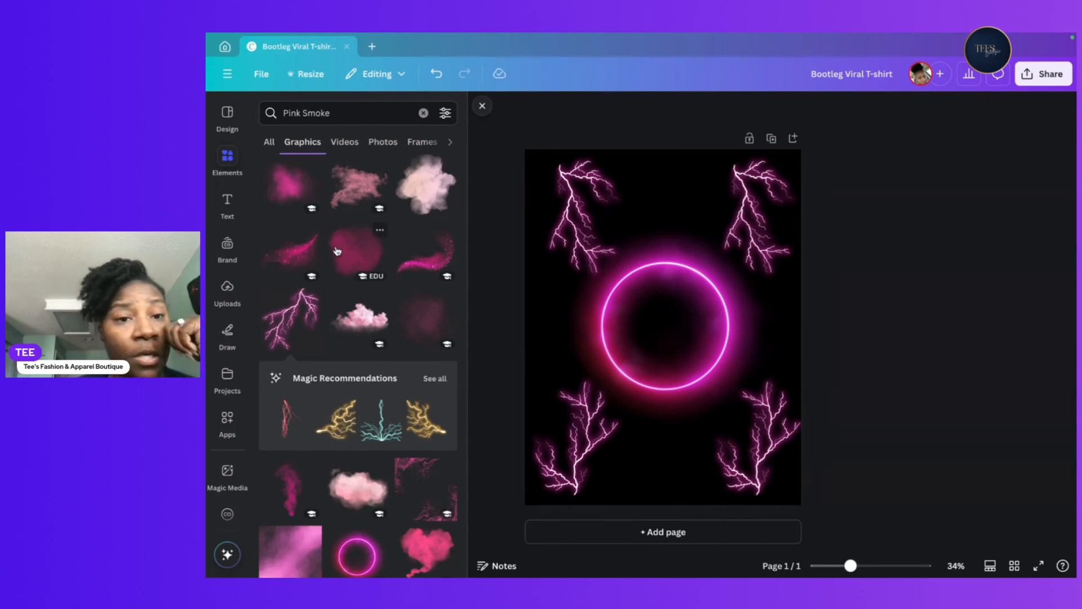
Add the pale pink smoke cloud graphic, move it to the upper part of the page and set its transparency to 36.
click(425, 185)
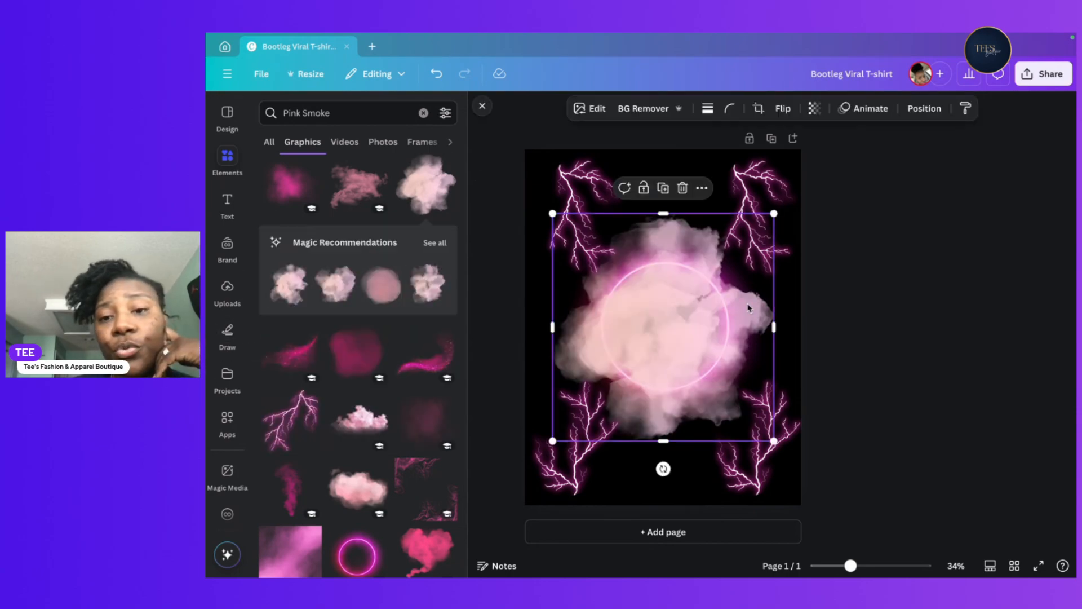
drag(703, 287, 698, 202)
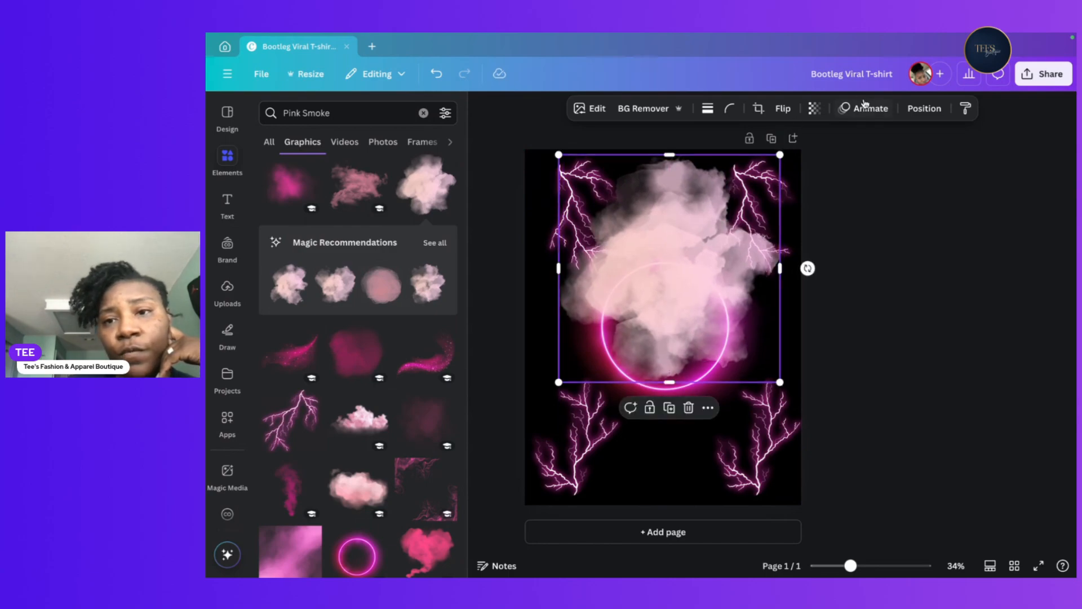
click(816, 108)
drag(843, 157, 787, 161)
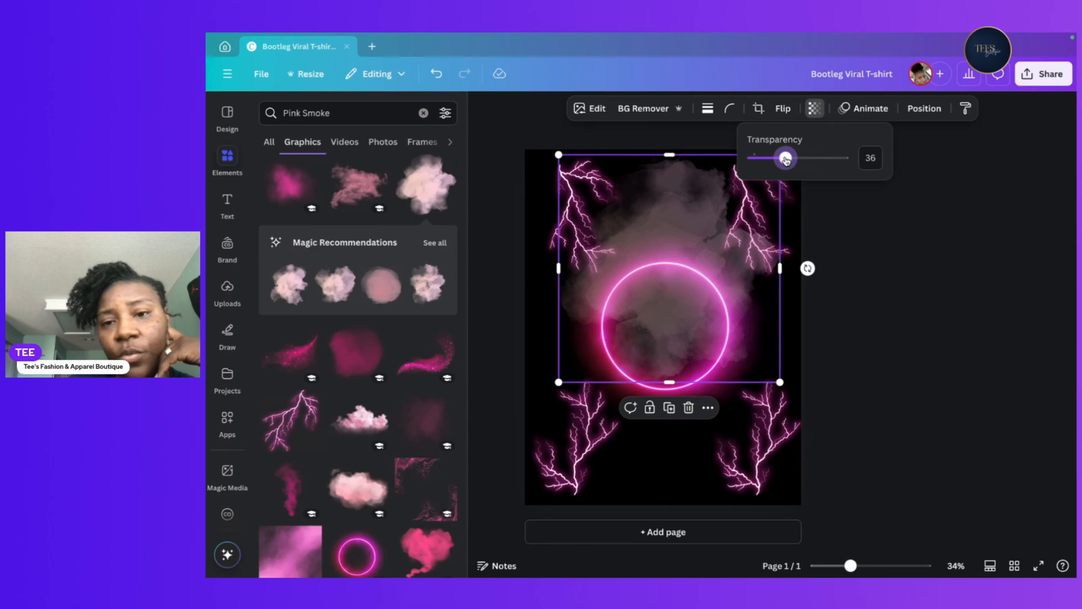
click(849, 227)
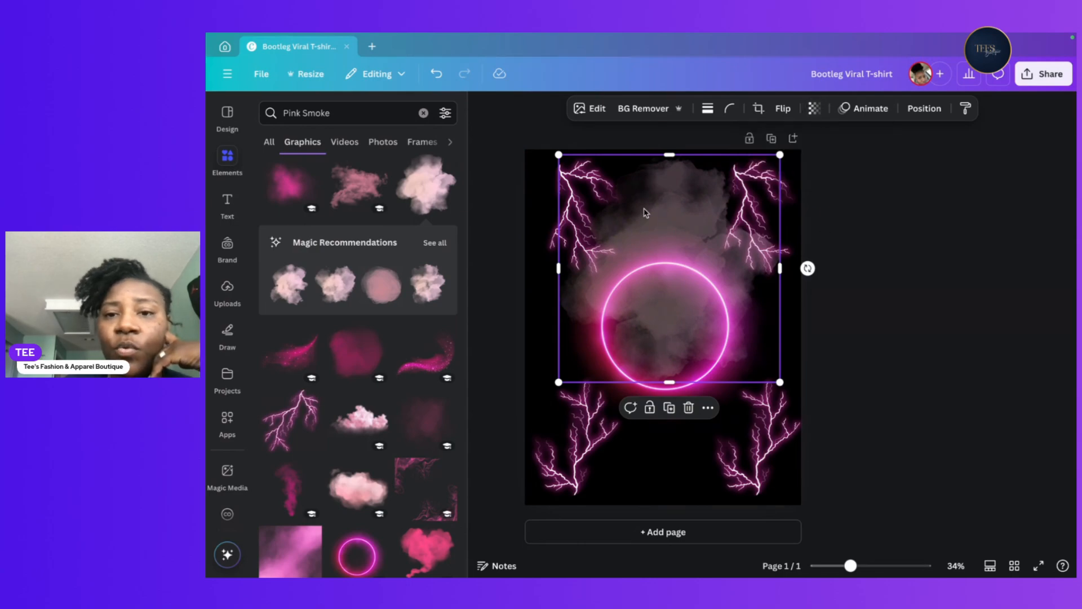
Duplicate the smoke cloud, move the copy to the lower part of the page and flip it horizontally.
right_click(646, 212)
click(701, 261)
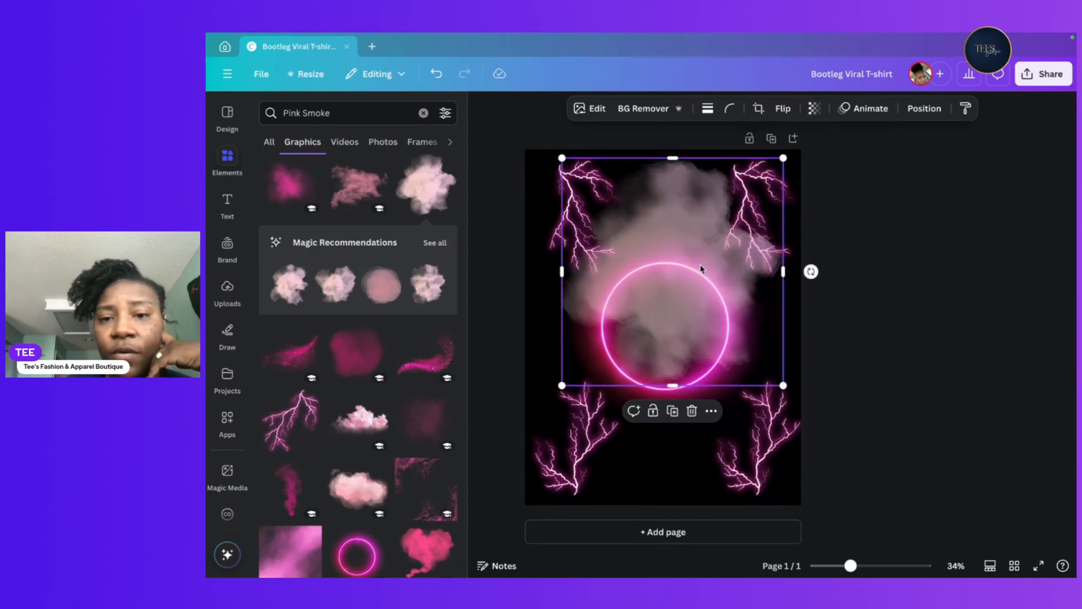
drag(683, 249, 666, 380)
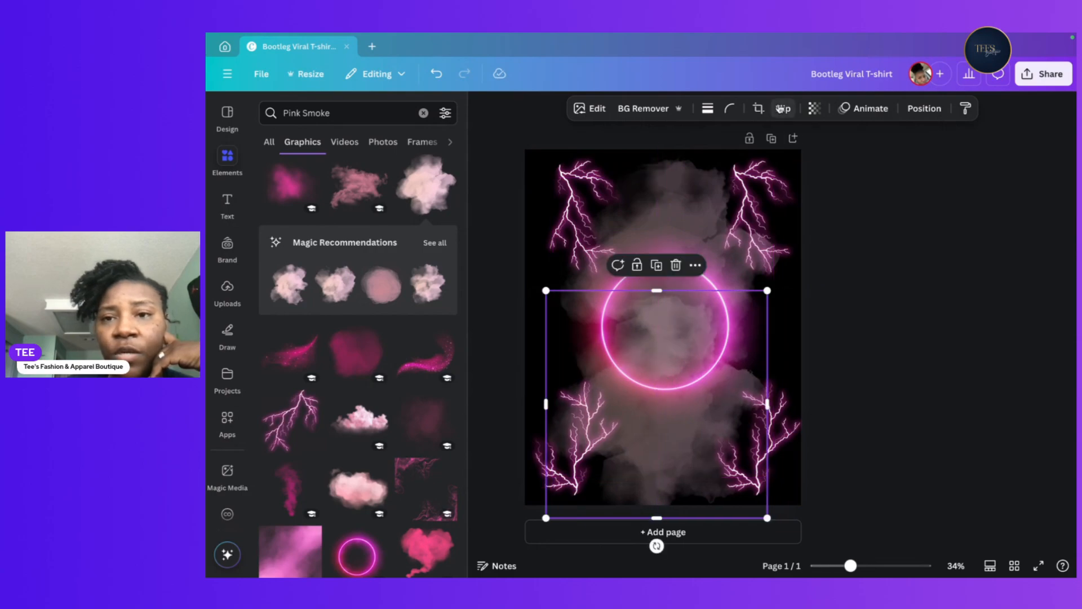
click(783, 108)
click(803, 142)
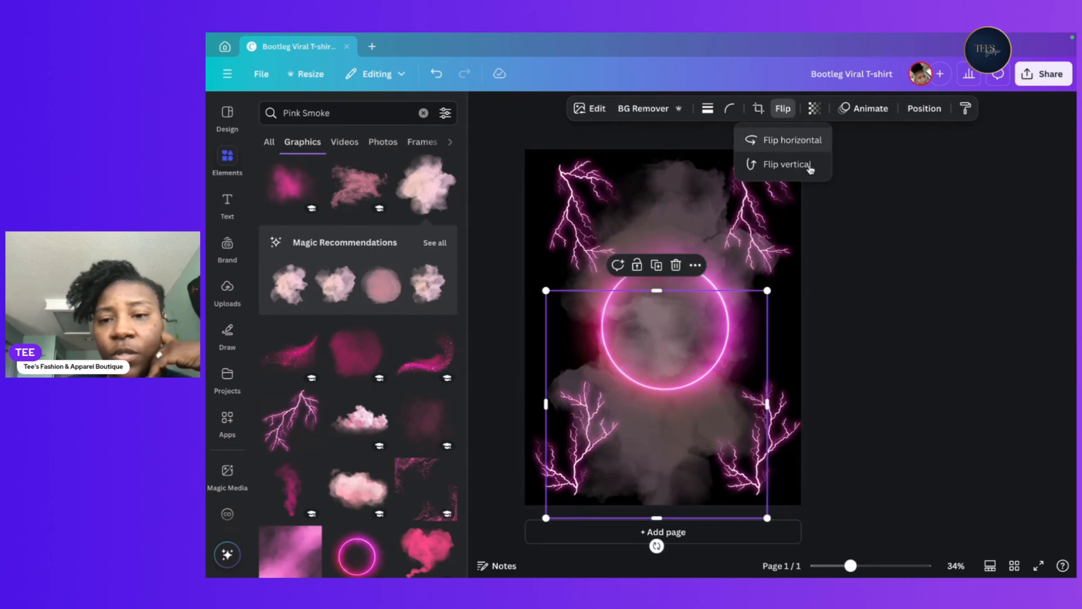
click(788, 318)
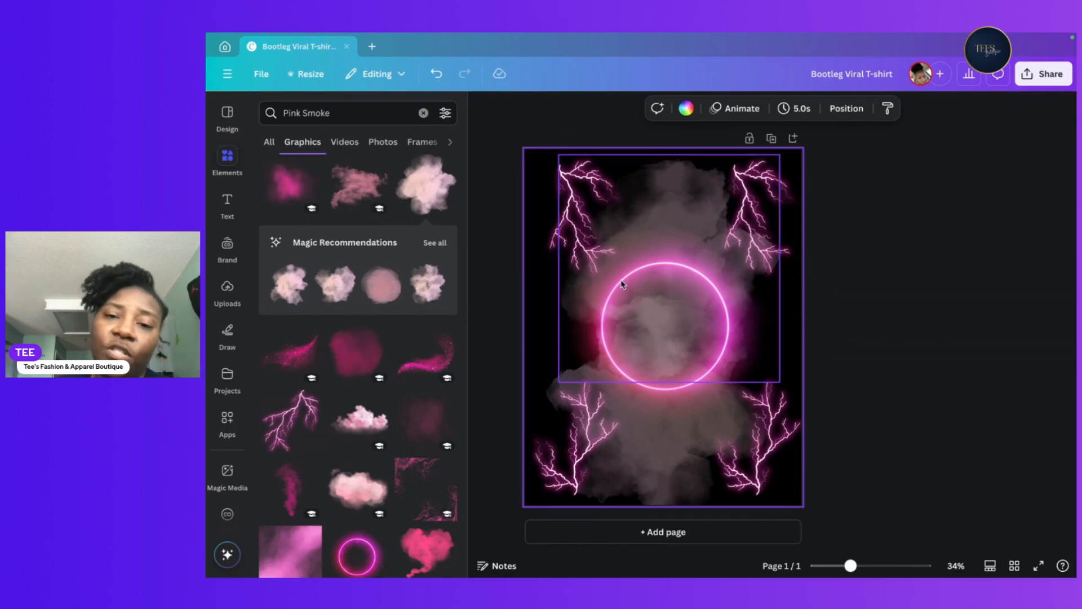
Offset the upper smoke cloud to the page's left and the lower one to the right, cropping the lower cloud's upper edge.
drag(688, 204, 641, 212)
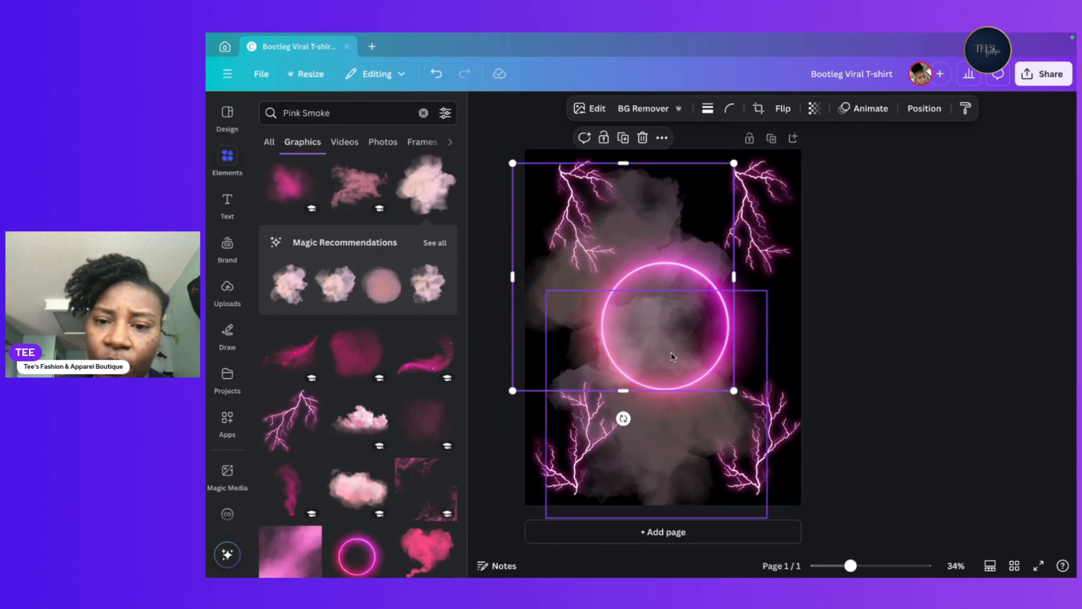
drag(688, 418, 729, 415)
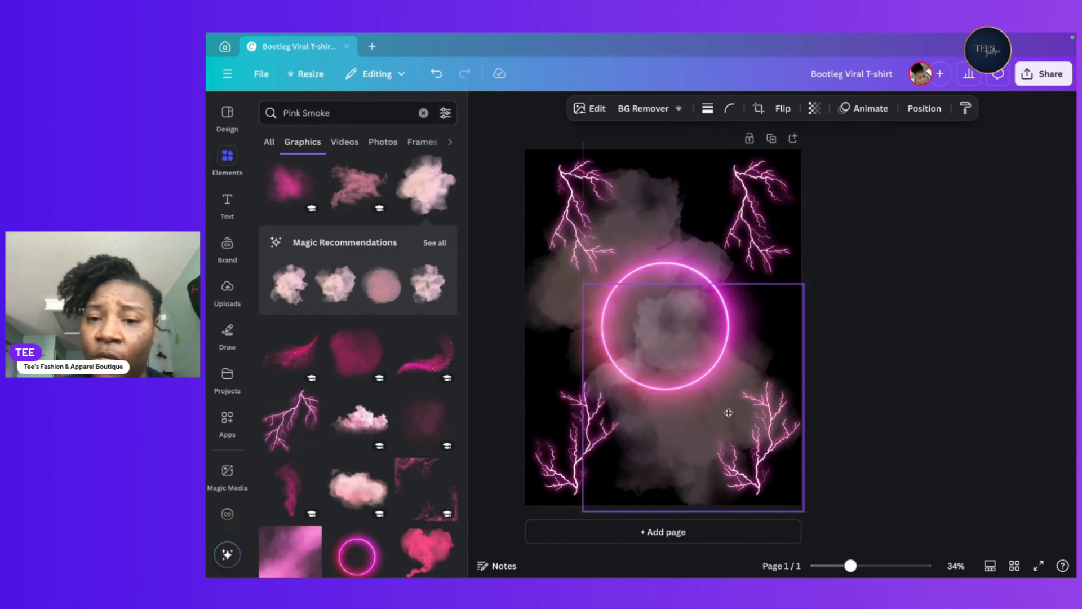
drag(696, 286, 707, 326)
click(871, 334)
mouse_move(633, 357)
mouse_down()
mouse_move(603, 364)
mouse_move(621, 364)
mouse_up()
click(918, 333)
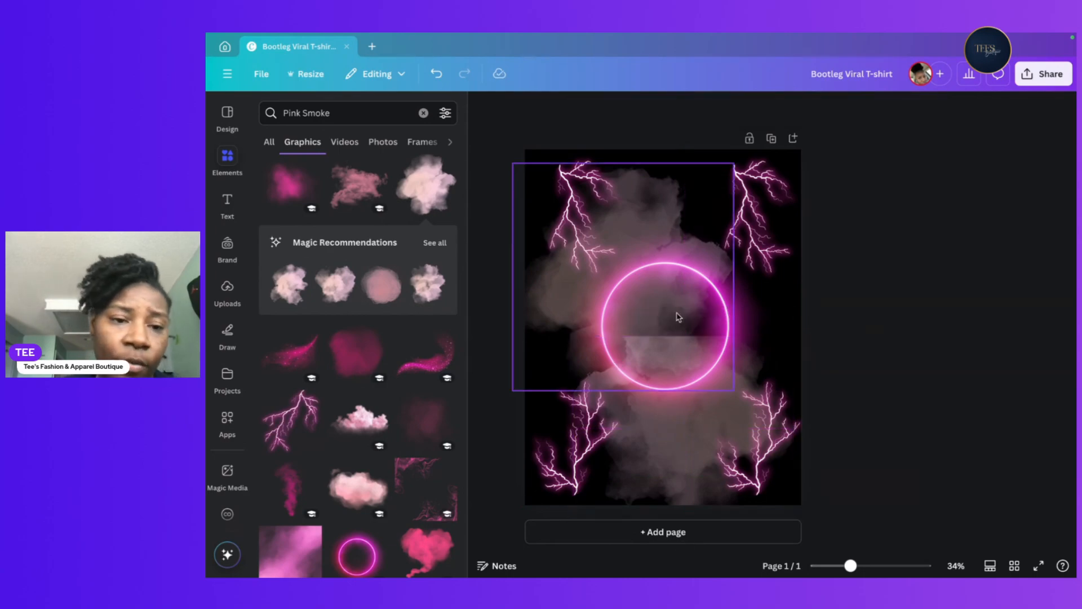
Add the uploaded close-up photo with the dark cap, remove its background and stretch it downward over the neon circle.
click(228, 288)
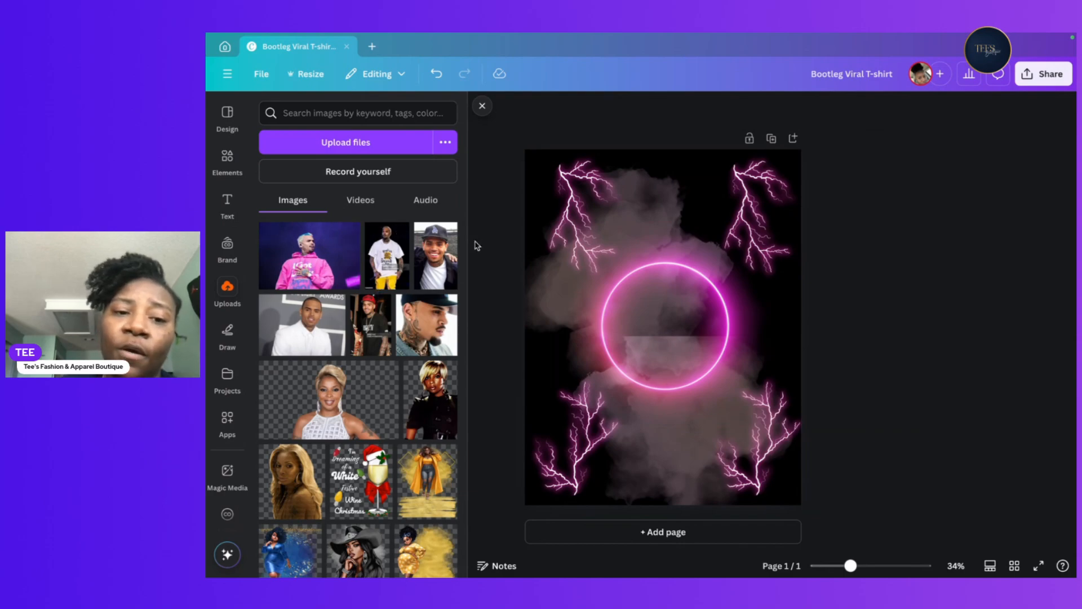
click(434, 314)
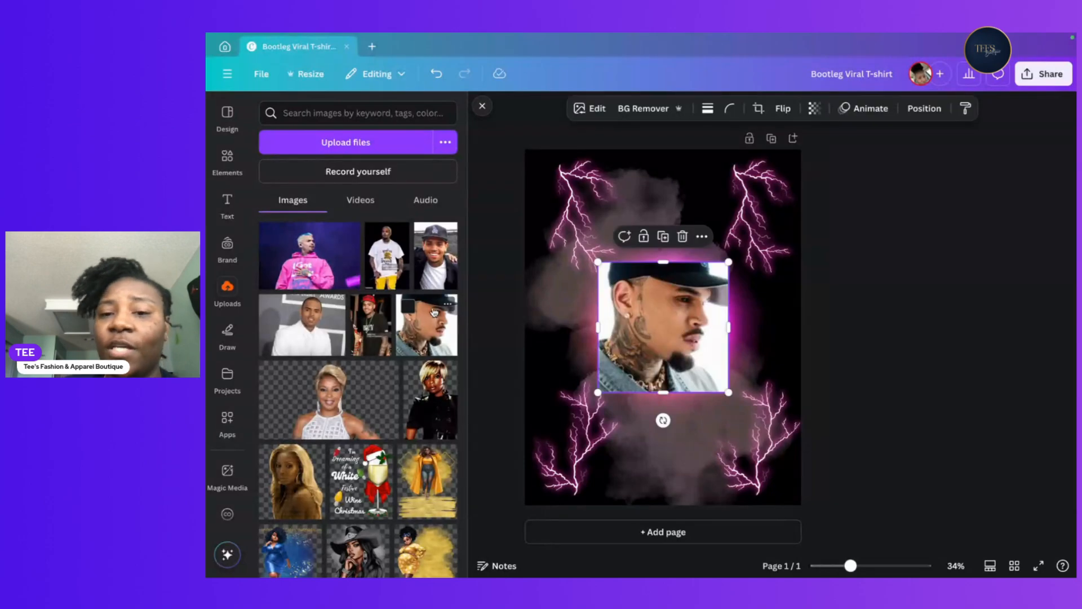
click(636, 107)
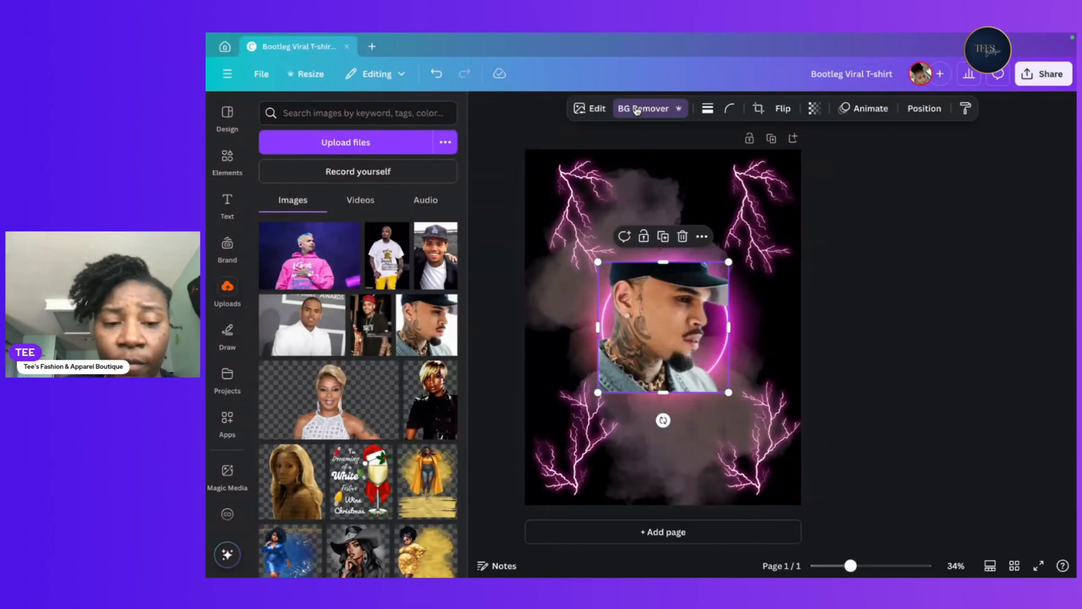
drag(691, 317, 647, 257)
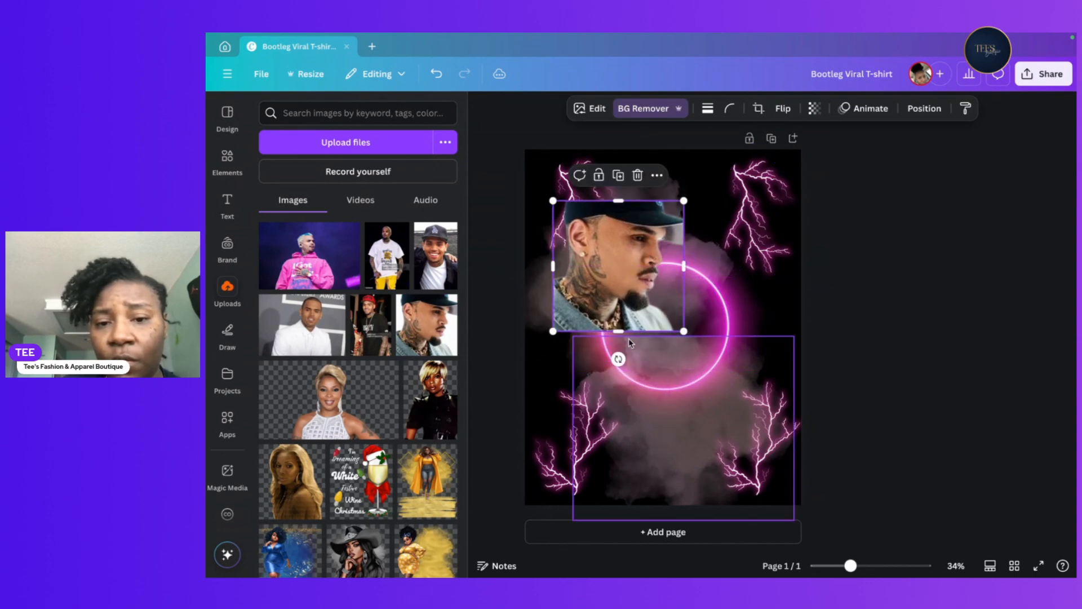
drag(618, 336, 627, 430)
drag(615, 358, 664, 379)
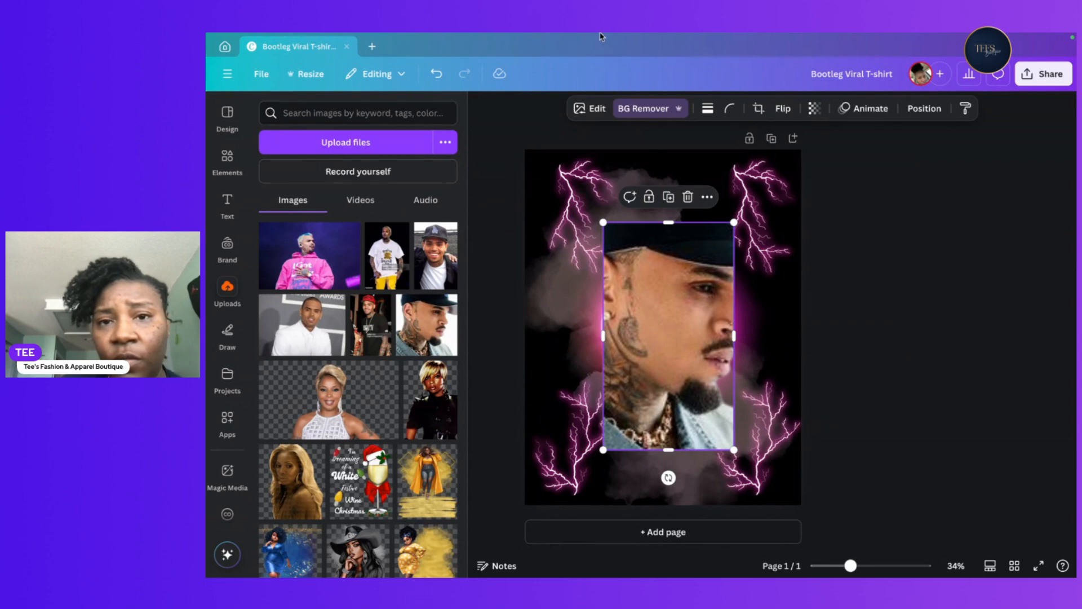
Undo the last moves and the stretching of the dark-cap photo.
click(646, 108)
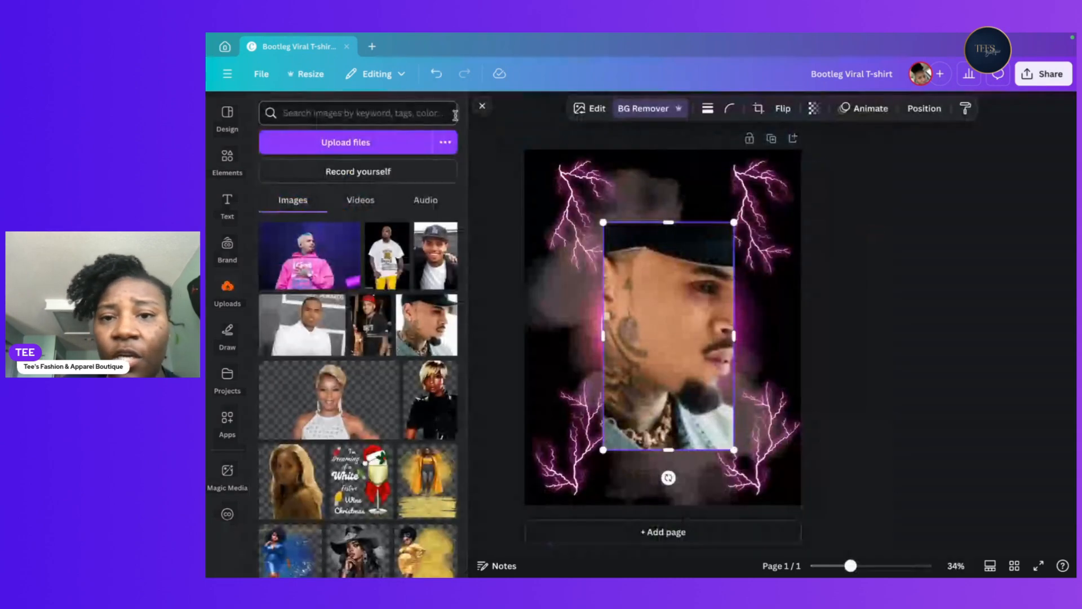
click(449, 113)
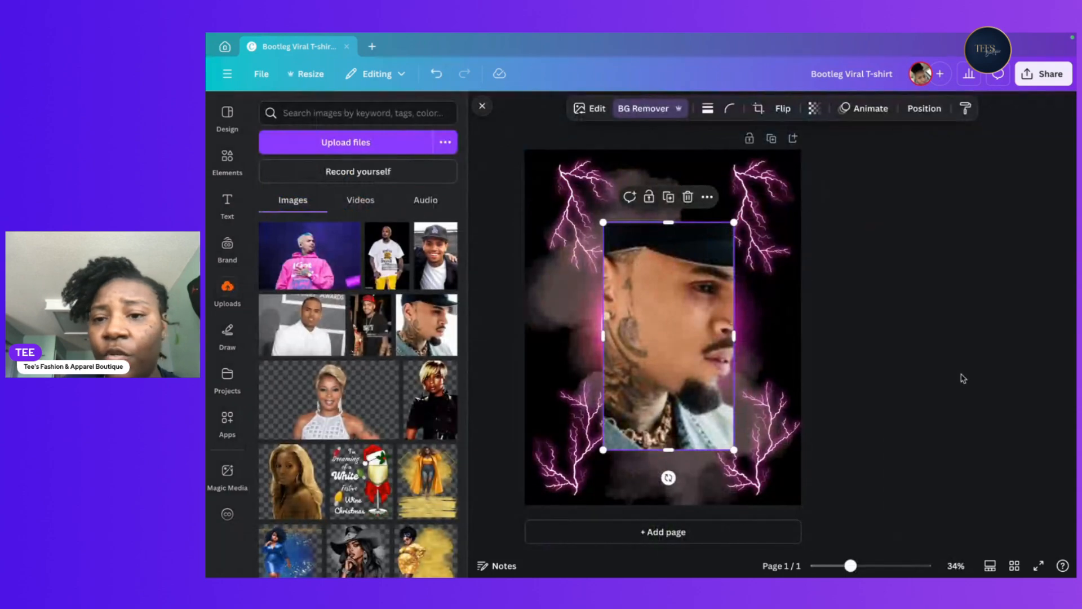
click(966, 360)
drag(674, 327, 649, 326)
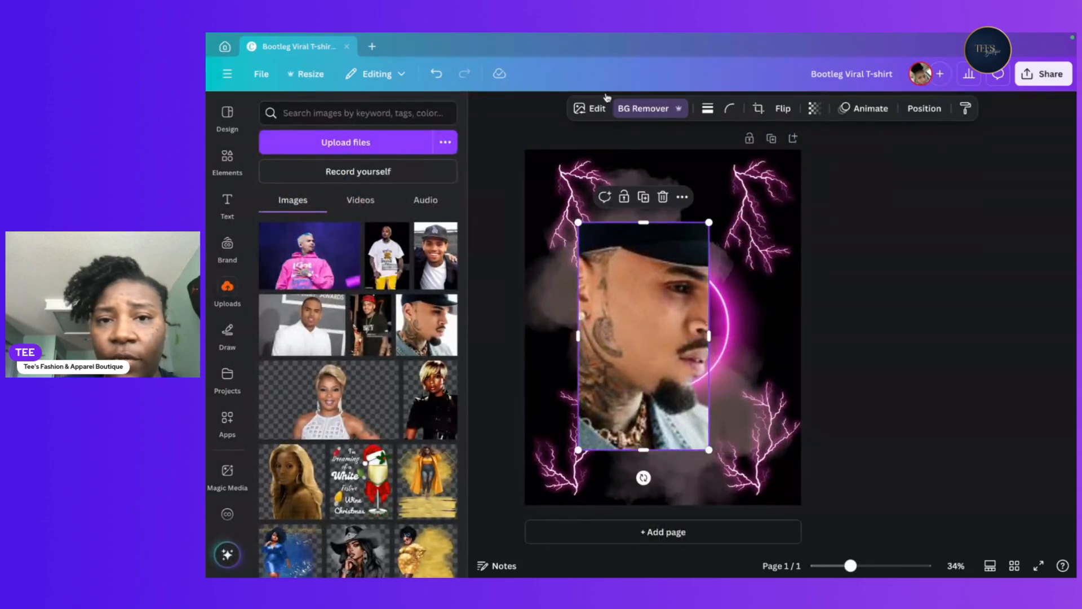
click(434, 75)
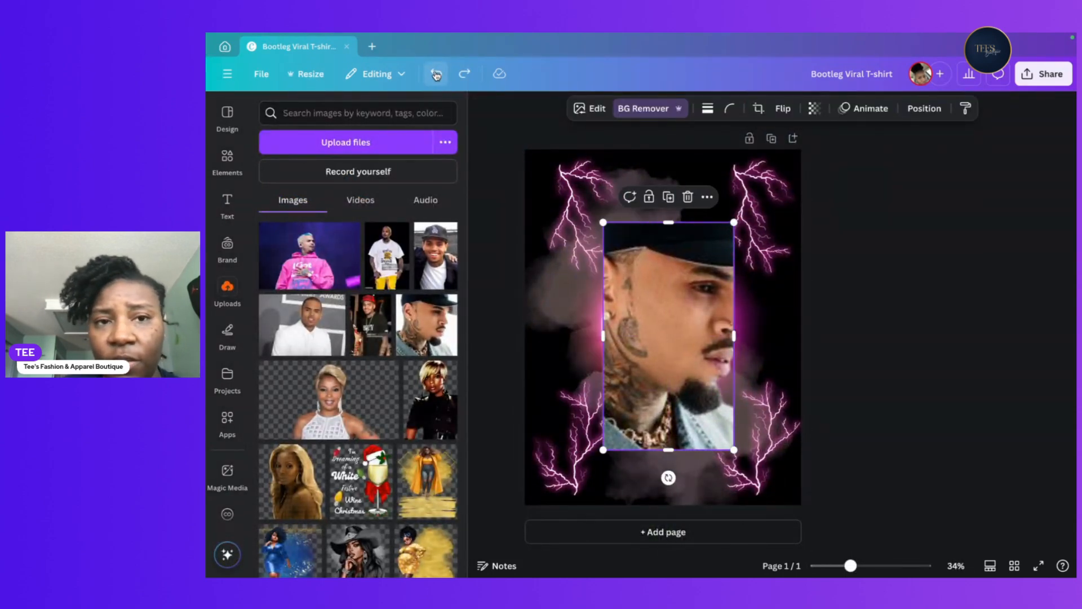
click(435, 75)
click(436, 75)
Delete the dark-cap photo from the page after trying it over the neon circle with its upper edge cropped.
drag(591, 271, 648, 336)
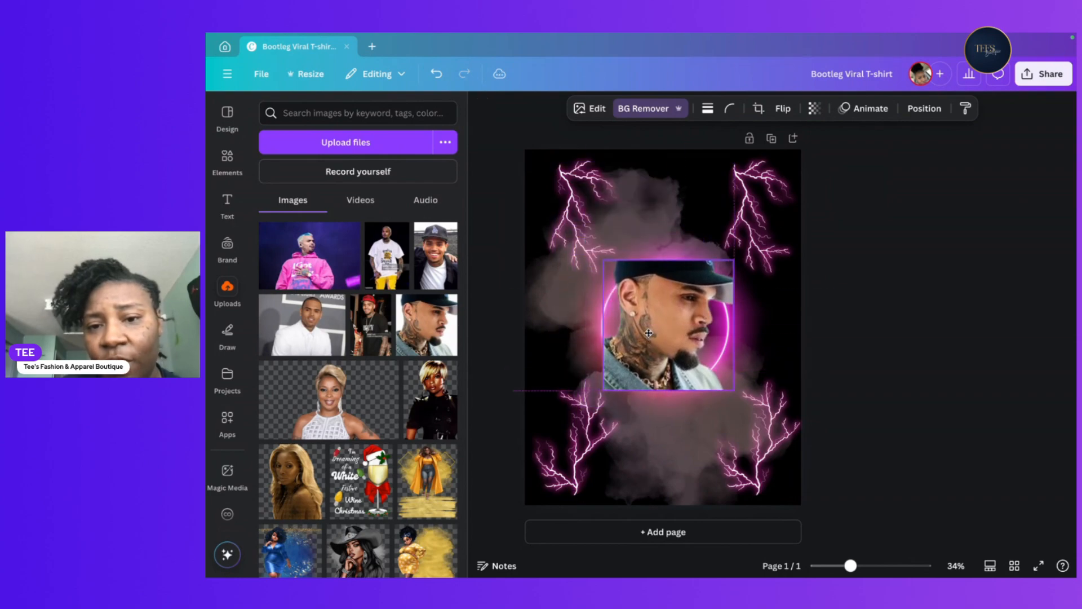
mouse_move(668, 260)
mouse_down()
mouse_move(667, 202)
mouse_move(668, 270)
mouse_up()
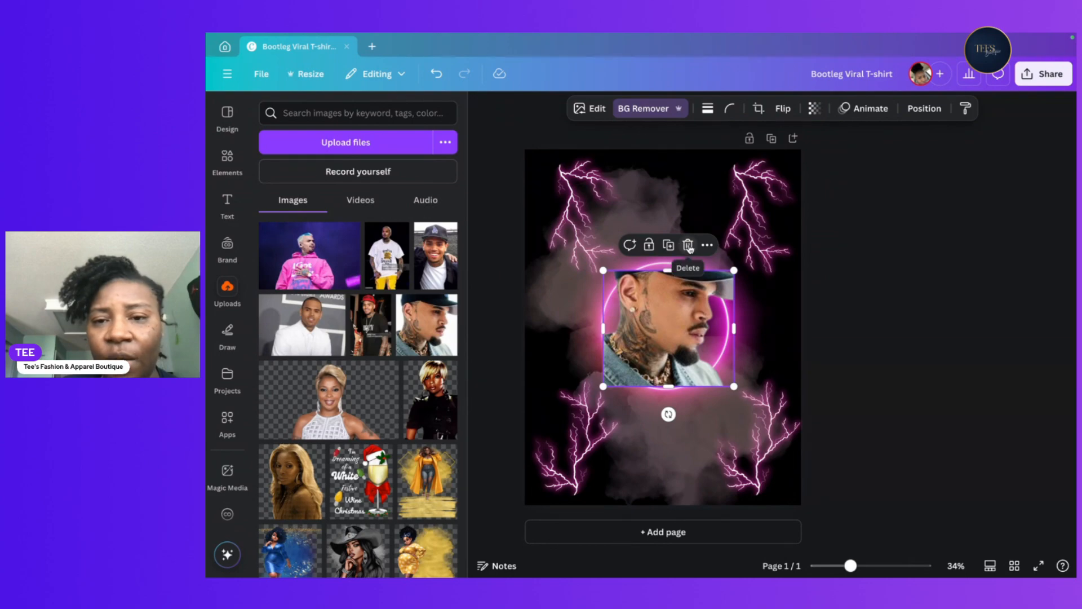
click(688, 246)
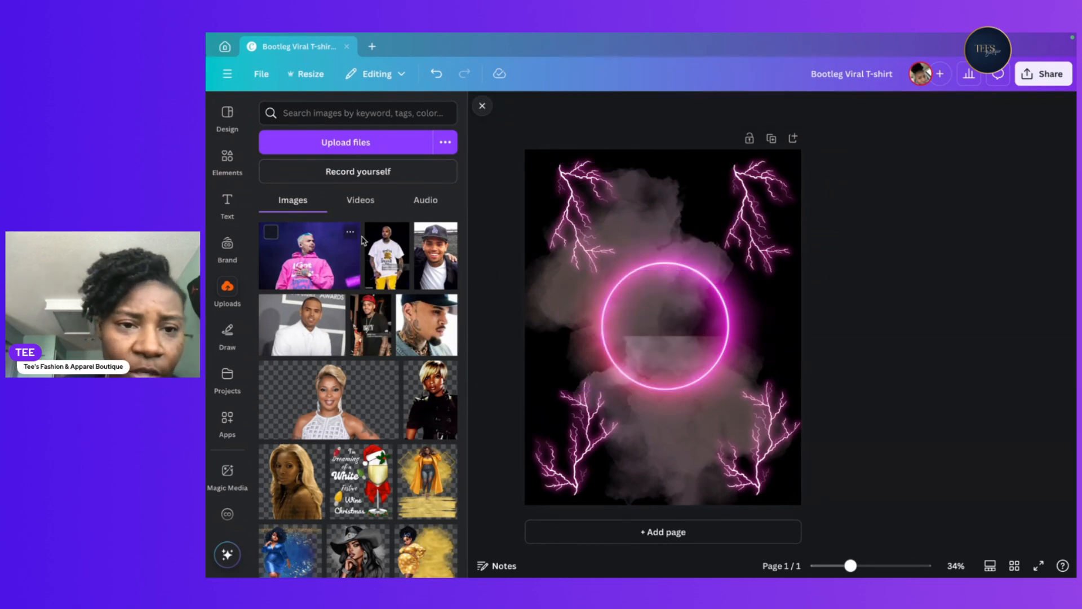
Add the uploaded photo of Chris Brown in the white suit and remove its background.
click(332, 307)
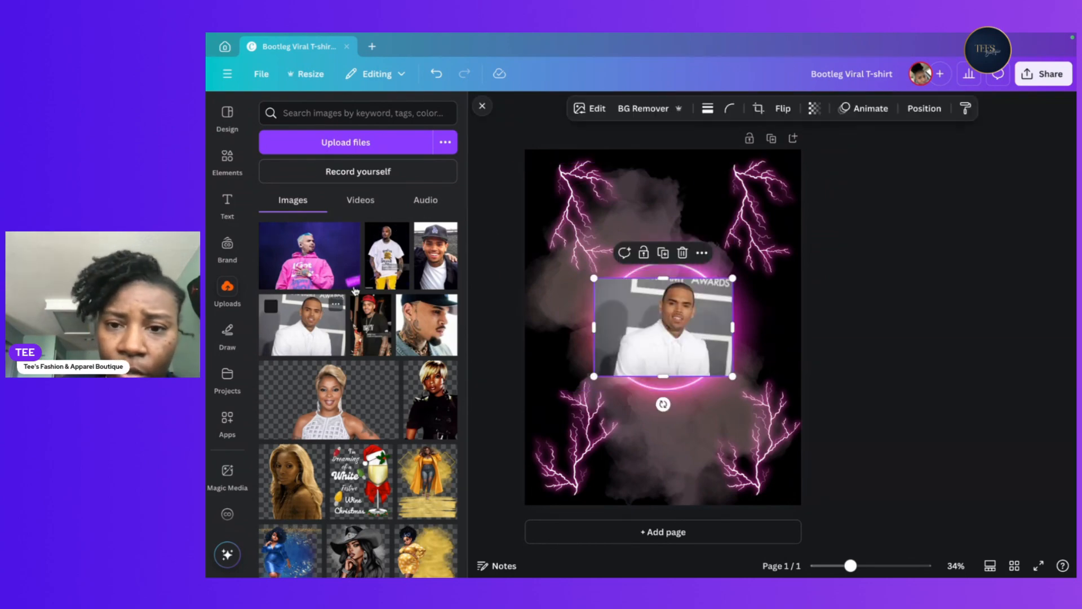
click(663, 254)
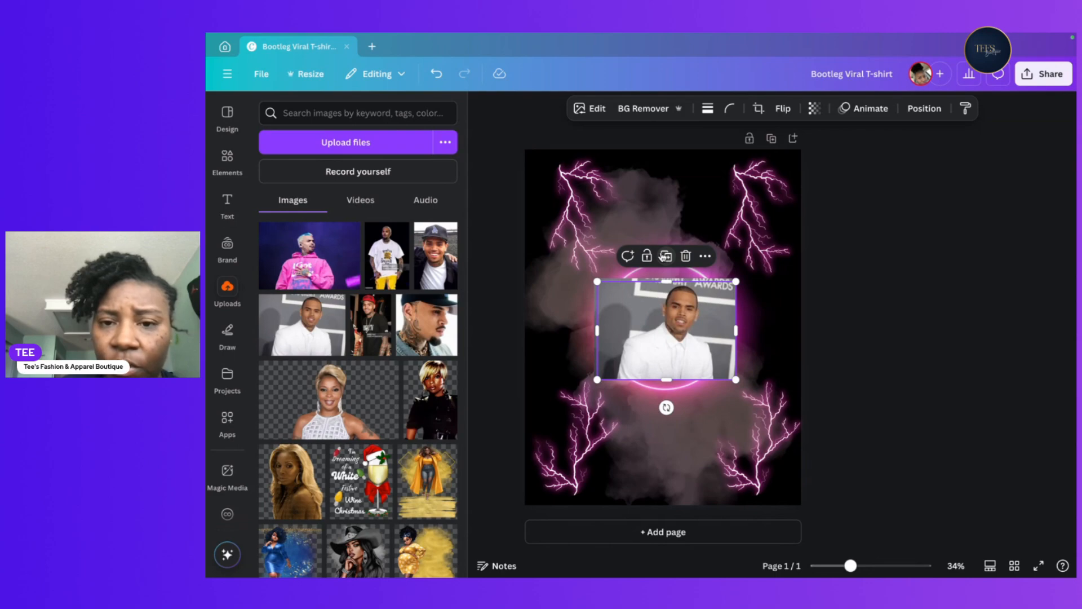
click(437, 75)
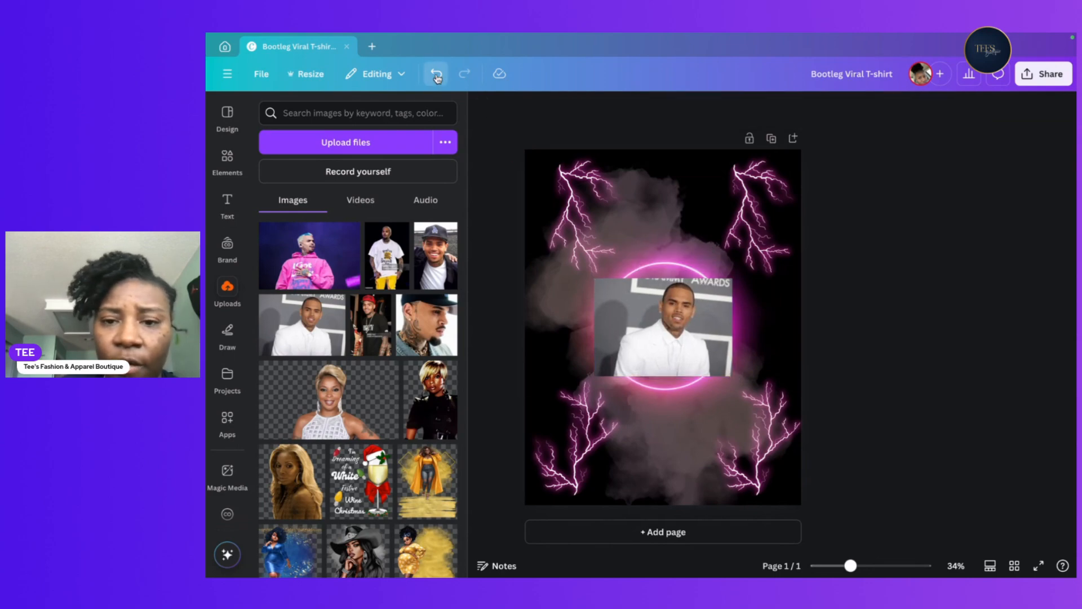
click(699, 302)
click(632, 107)
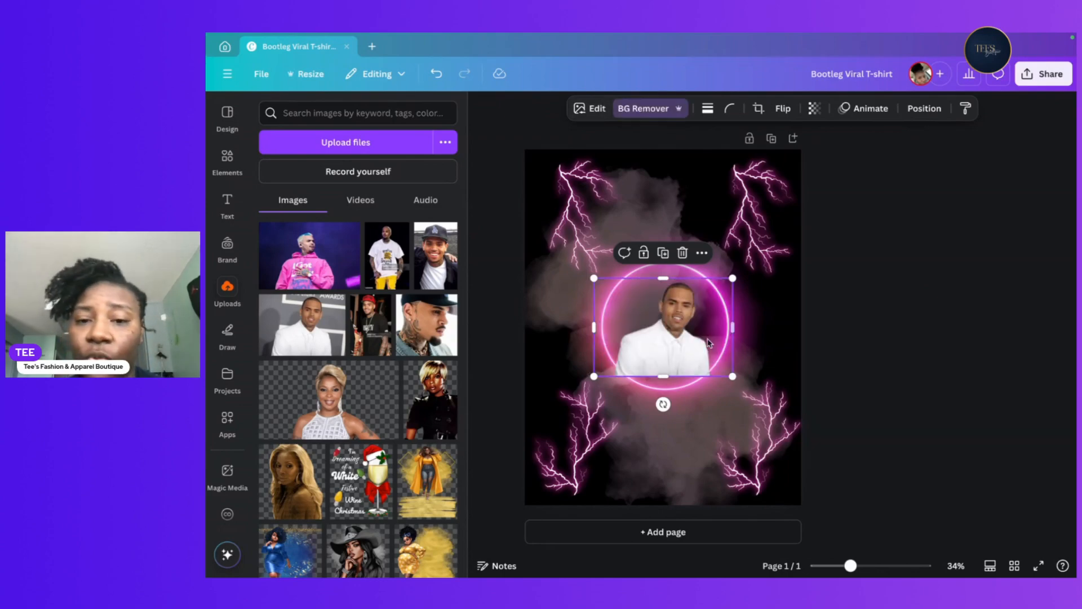
Crop the white-suit photo's sides, enlarge it downward and center it horizontally over the lower half of the neon circle.
drag(592, 331, 617, 329)
drag(732, 324, 711, 327)
drag(668, 378, 668, 464)
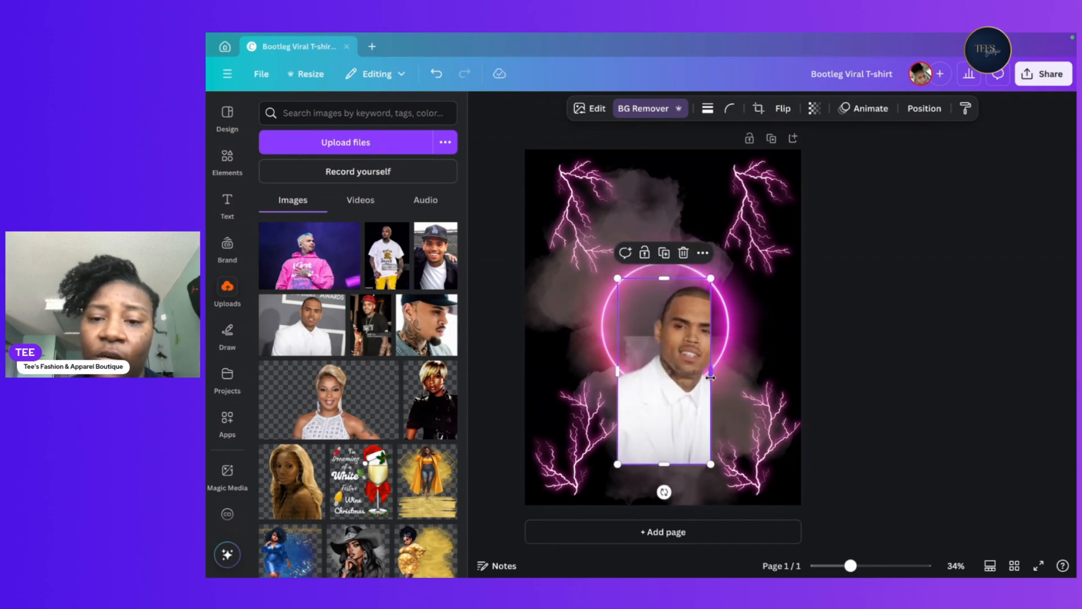
drag(713, 372, 732, 372)
mouse_move(684, 411)
mouse_down()
mouse_move(664, 397)
mouse_move(673, 422)
mouse_up()
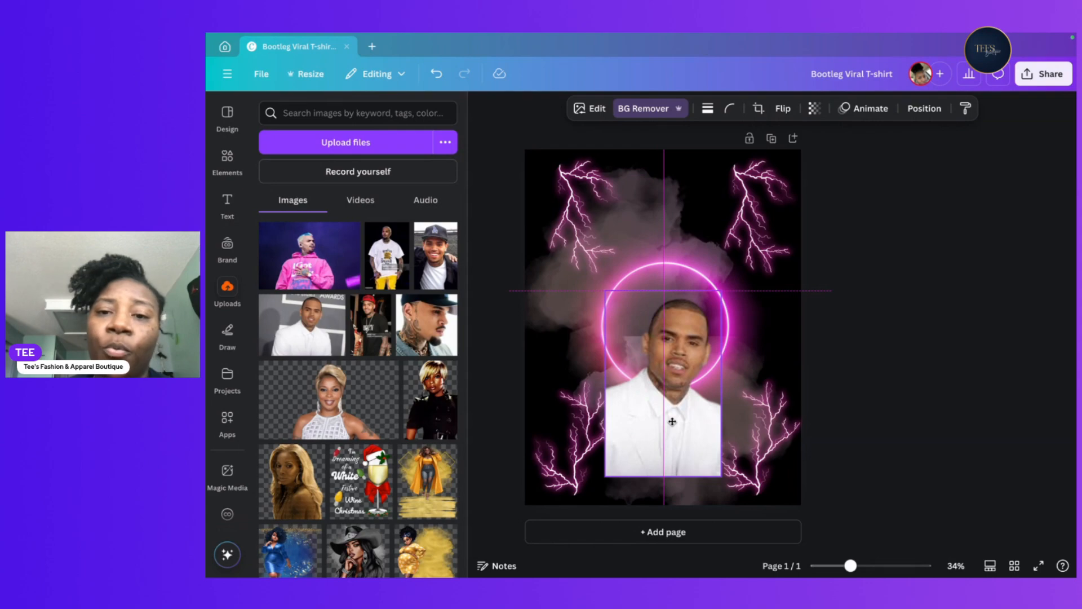
drag(673, 422, 673, 421)
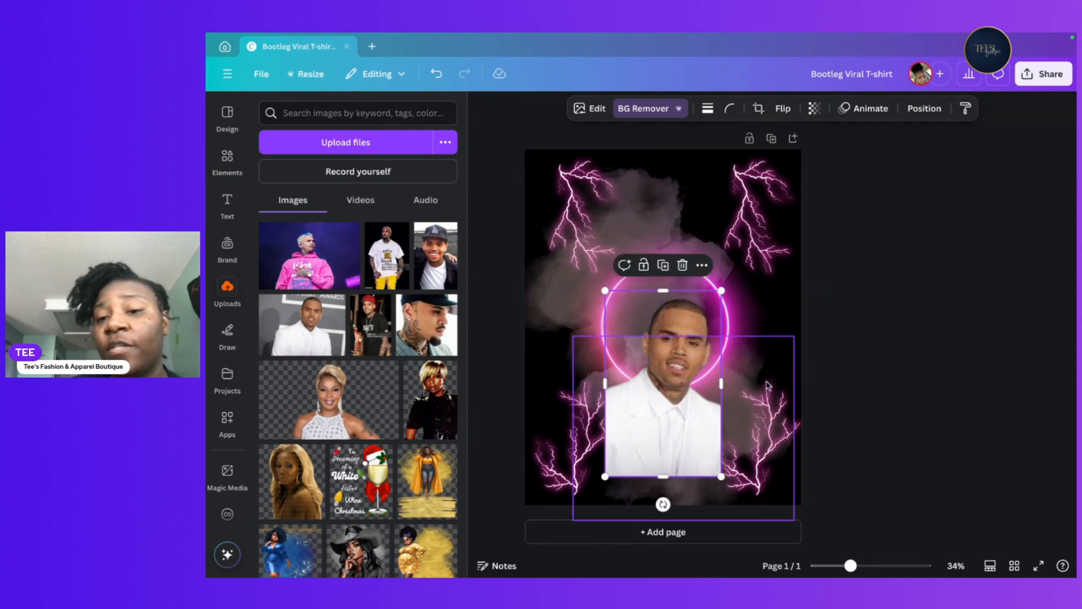
click(843, 366)
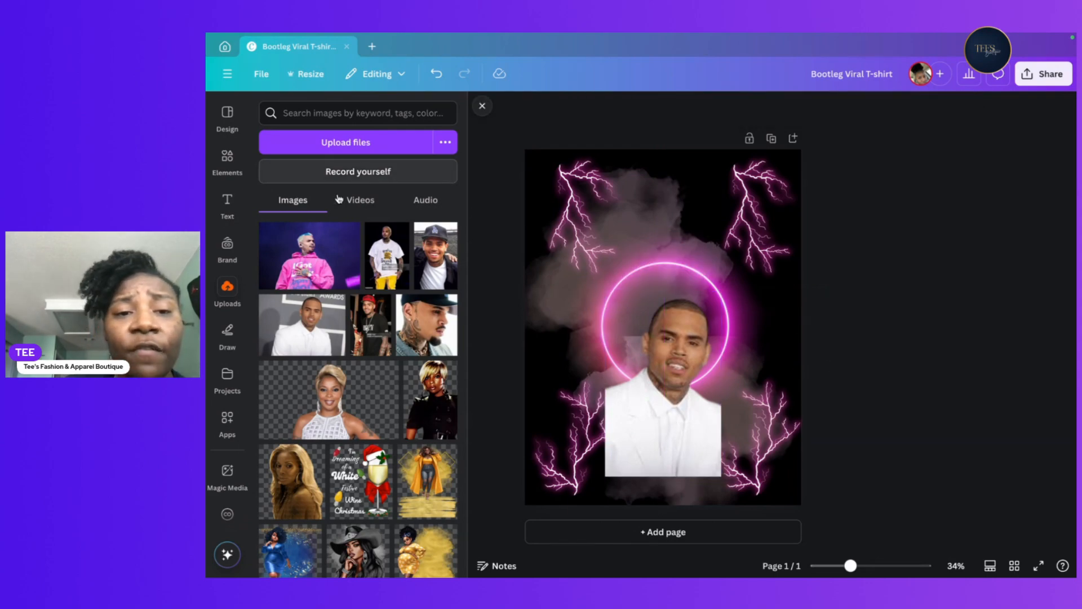
Add the uploaded photo with the English Dream T-shirt, remove its background and move it up and left of the white-suit photo.
click(373, 242)
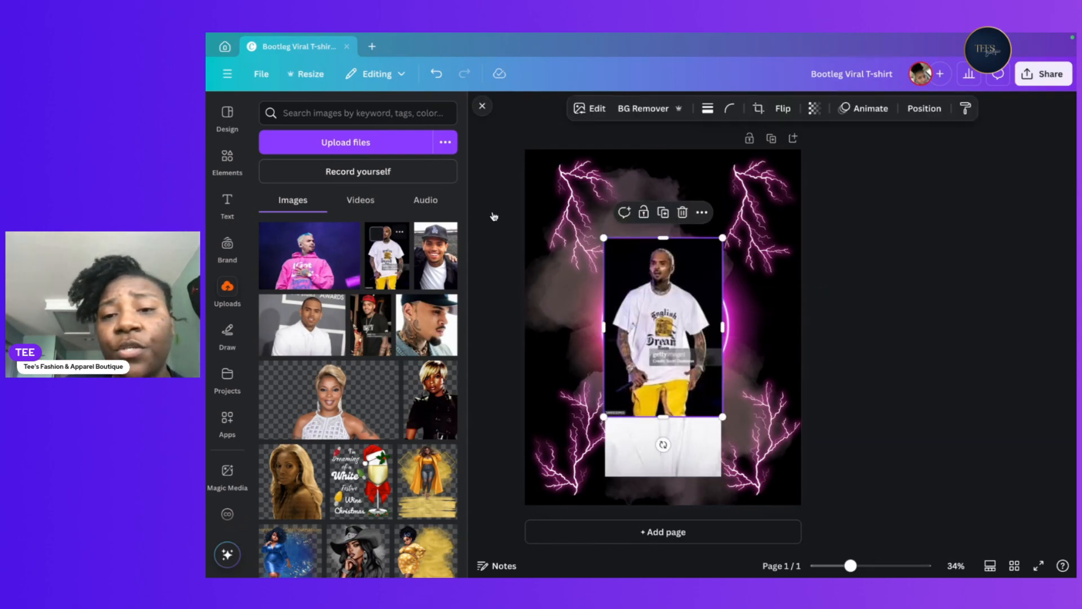
click(647, 109)
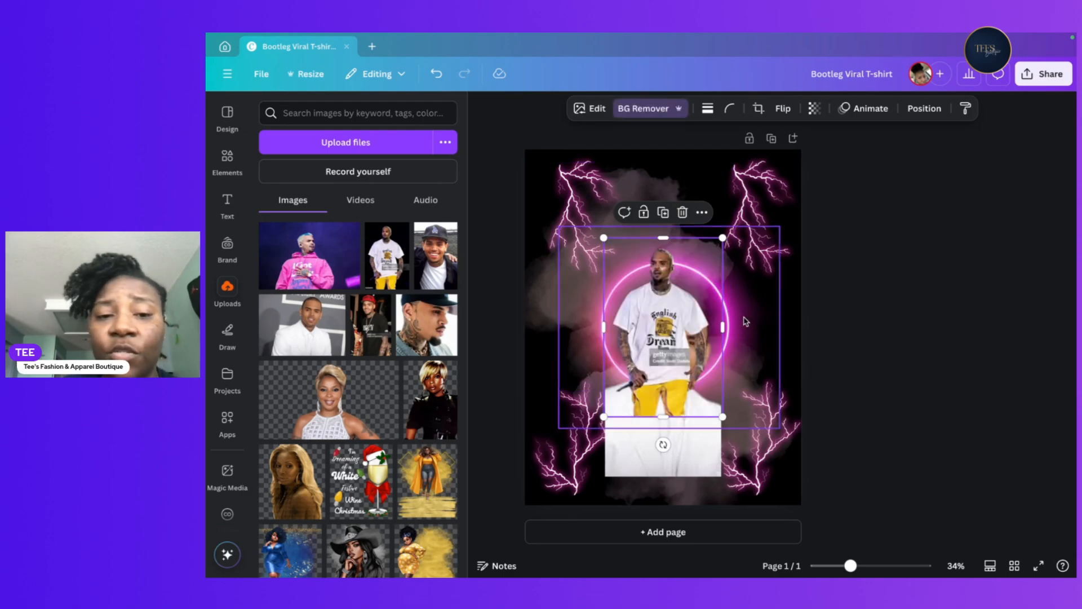
drag(679, 318, 634, 278)
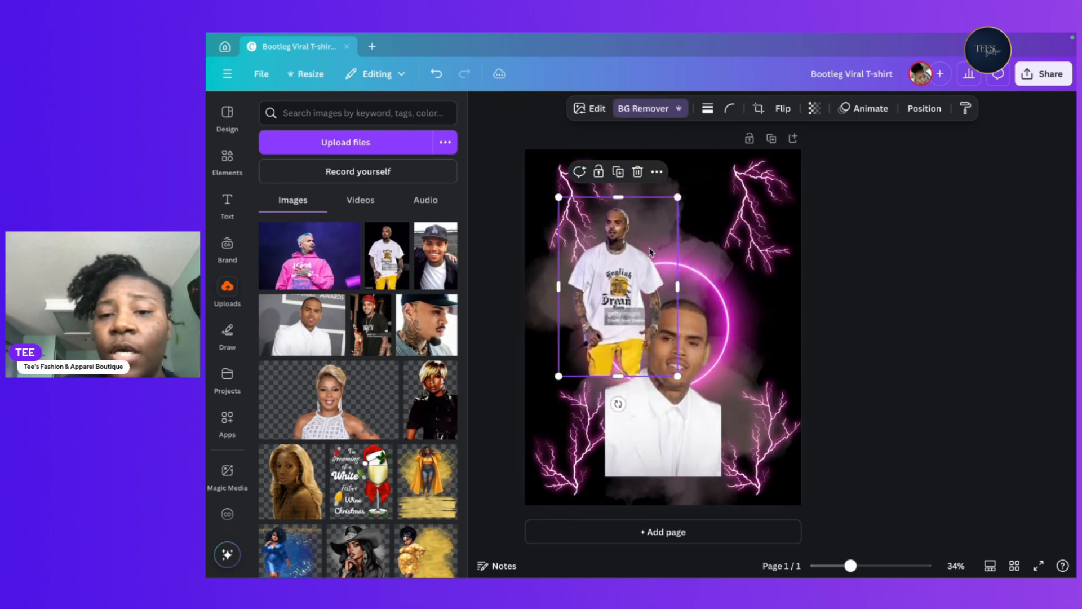
Layer the English Dream T-shirt photo behind the white-suit photo and move it inside the neon circle.
click(658, 172)
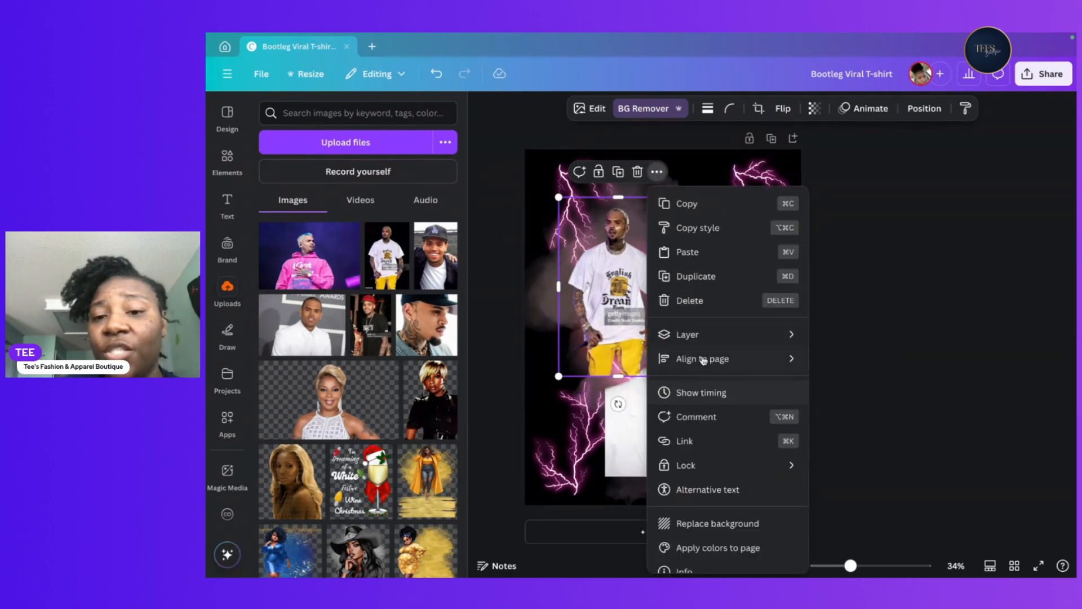
mouse_move(708, 338)
click(840, 383)
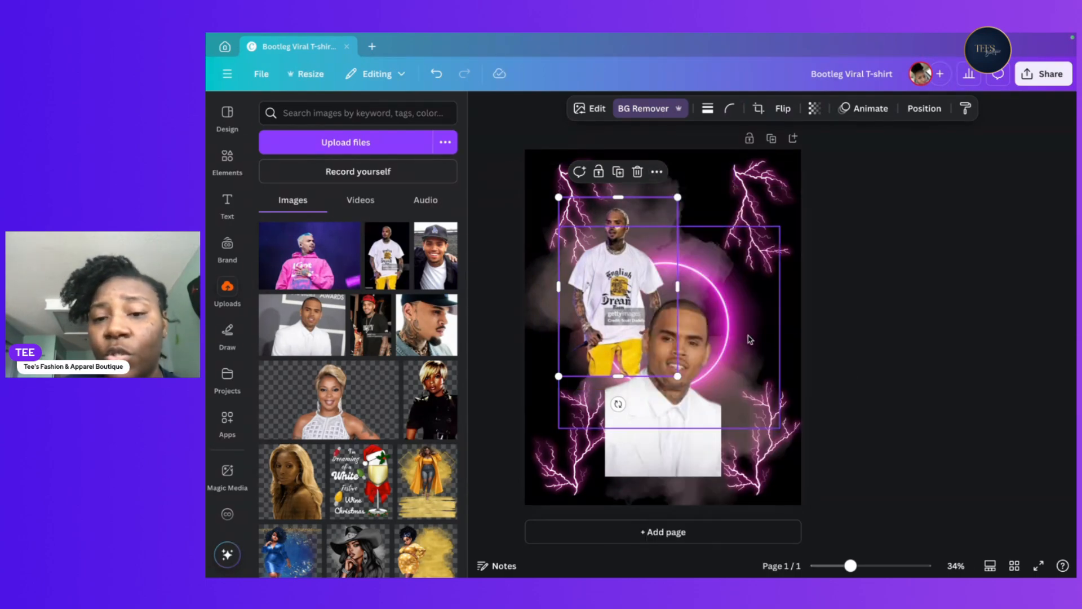
drag(618, 312, 641, 332)
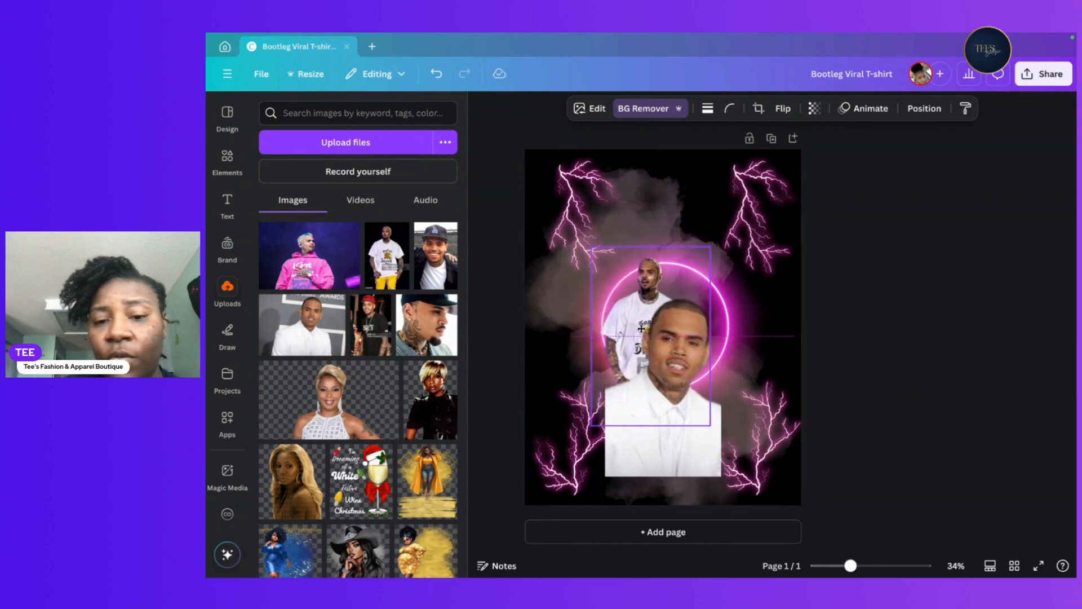
Widen the white-suit photo on both sides to include the full shoulders.
click(626, 446)
drag(599, 385, 588, 388)
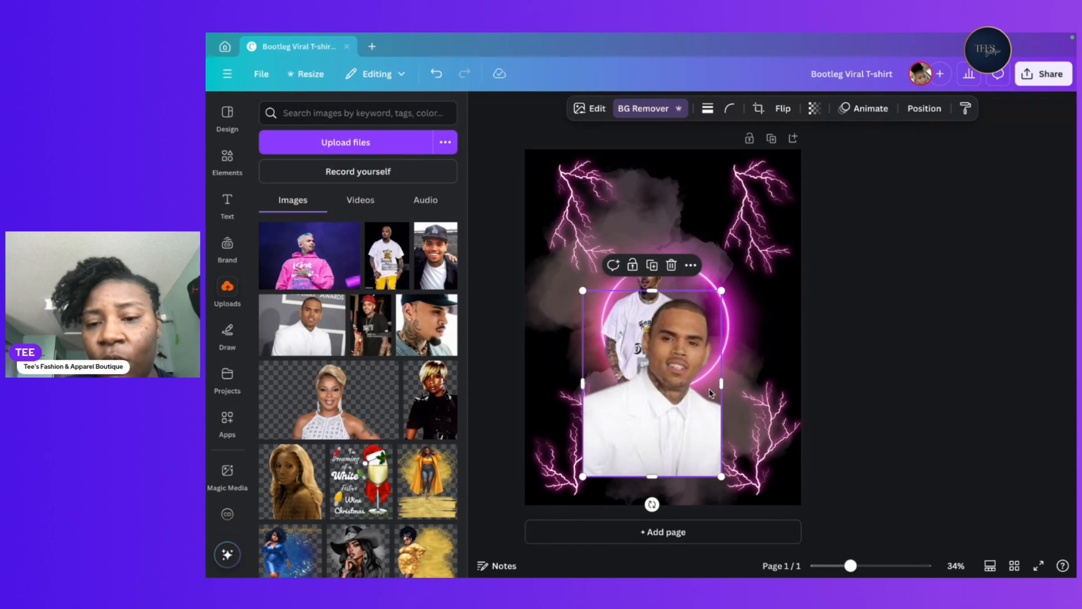
drag(721, 385, 735, 389)
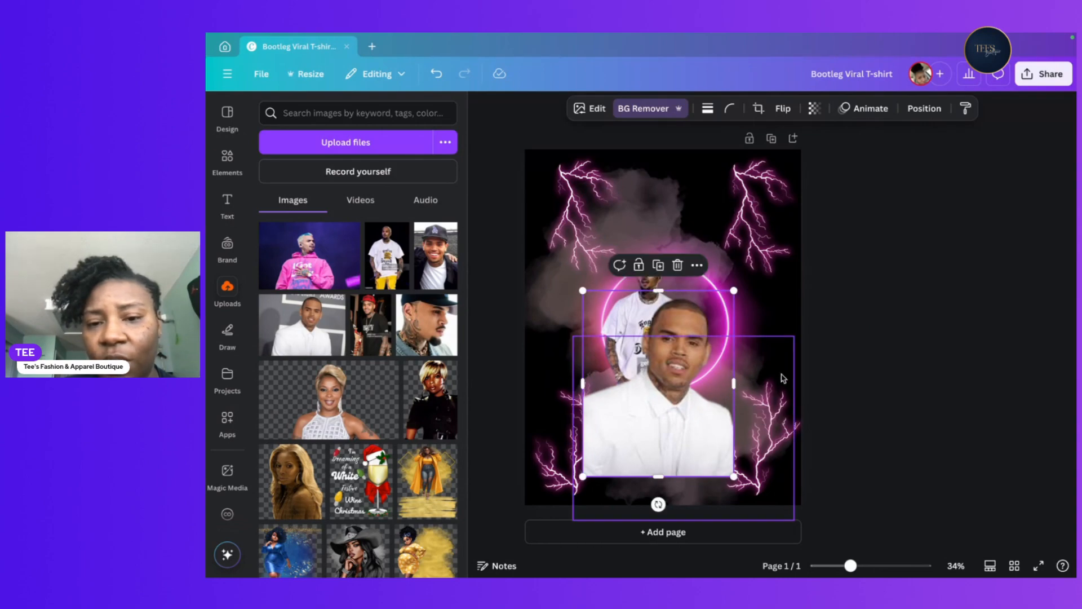
Move the English Dream T-shirt photo left and slightly down so its shirt print shows beside the white-suit photo.
click(782, 377)
click(631, 298)
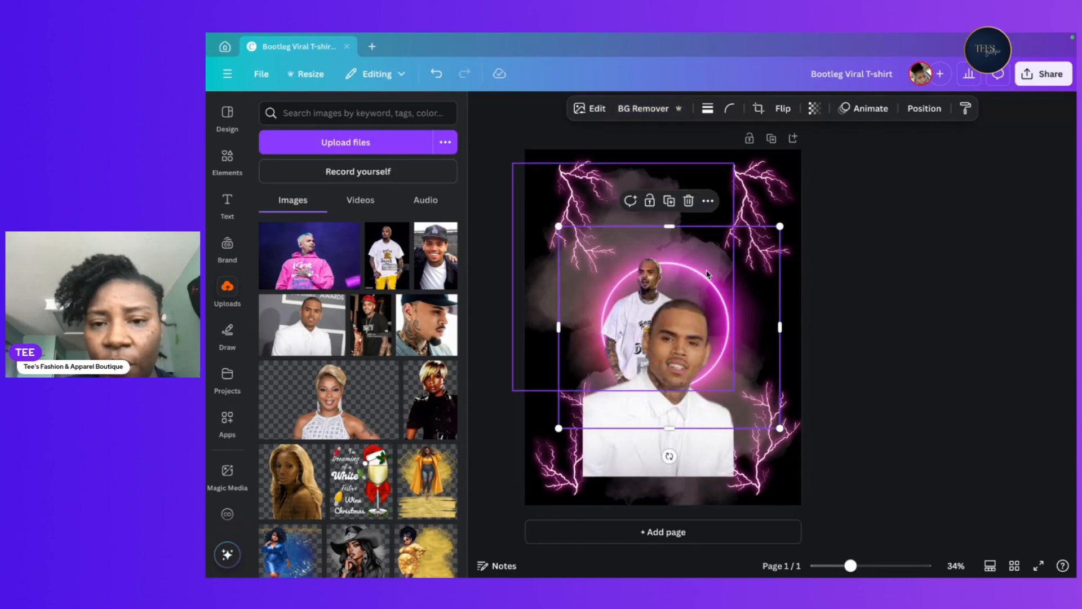
mouse_move(632, 298)
mouse_down()
mouse_move(620, 301)
mouse_move(641, 299)
mouse_move(623, 300)
mouse_move(632, 297)
mouse_up()
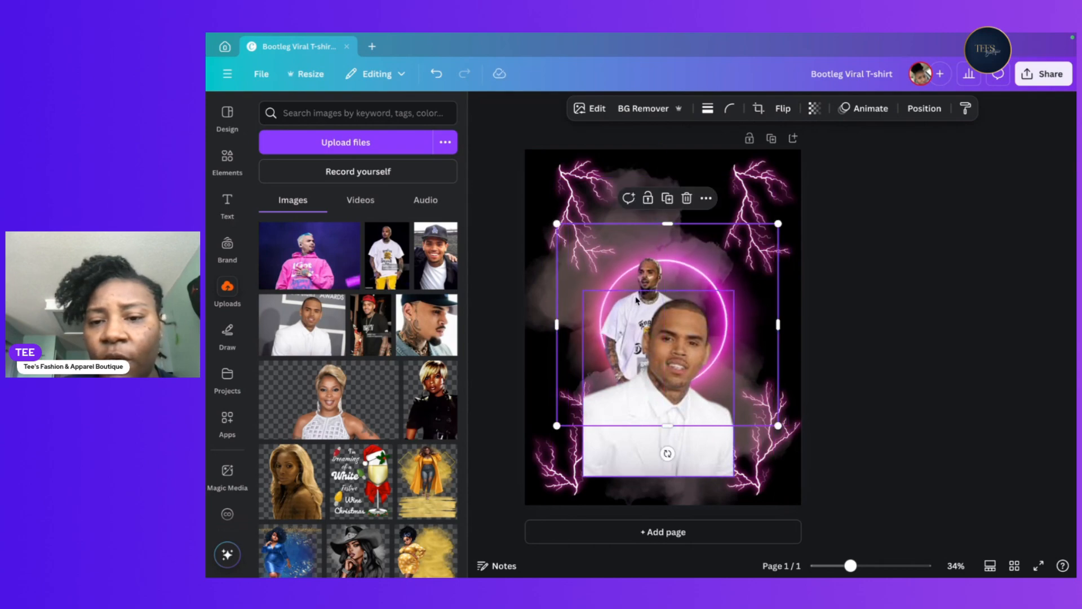
click(848, 300)
click(636, 312)
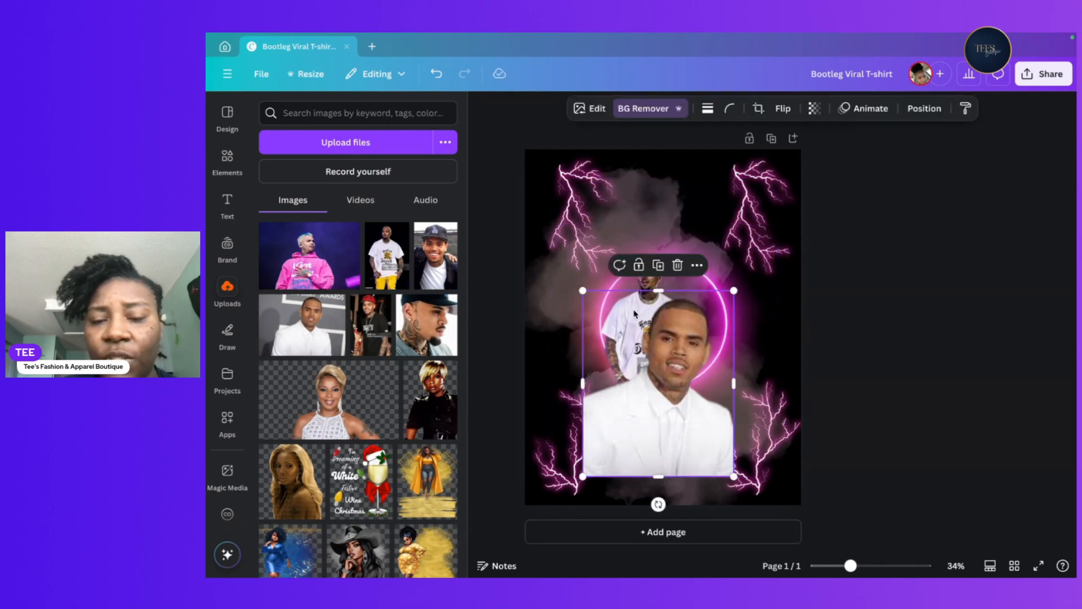
click(648, 274)
drag(649, 275, 626, 281)
click(781, 305)
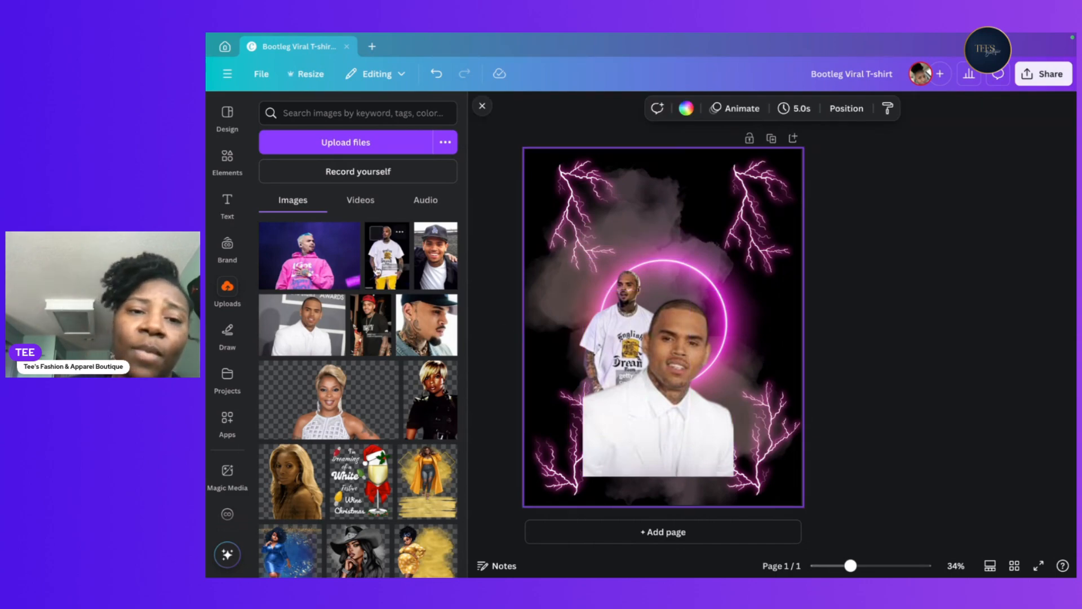
Add the uploaded LA-cap photo, remove its background and layer it directly behind the white-suit photo.
click(440, 259)
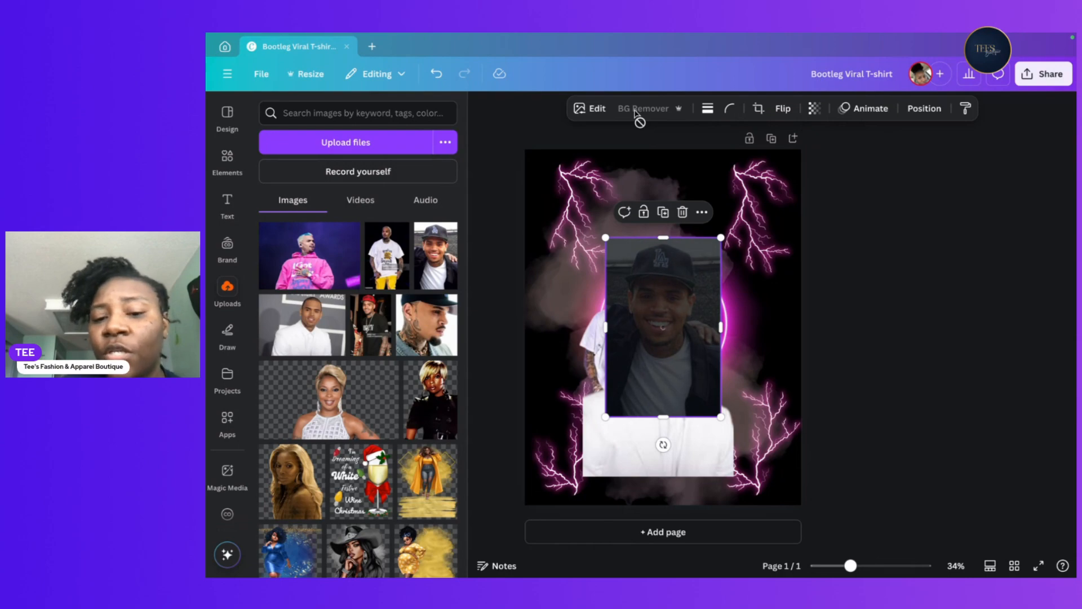
drag(679, 275, 772, 272)
click(797, 210)
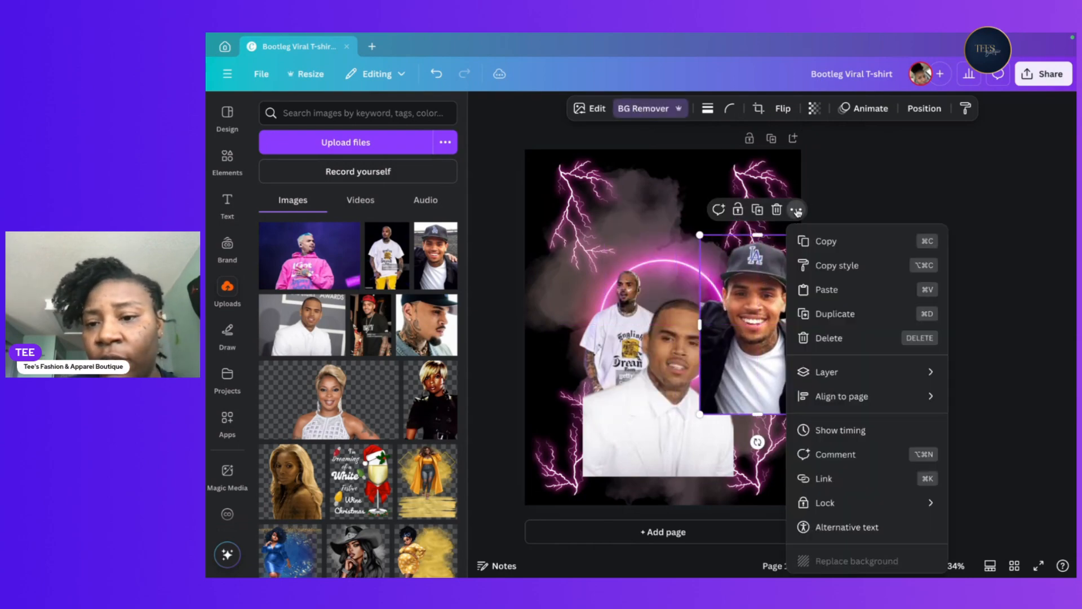
mouse_move(877, 374)
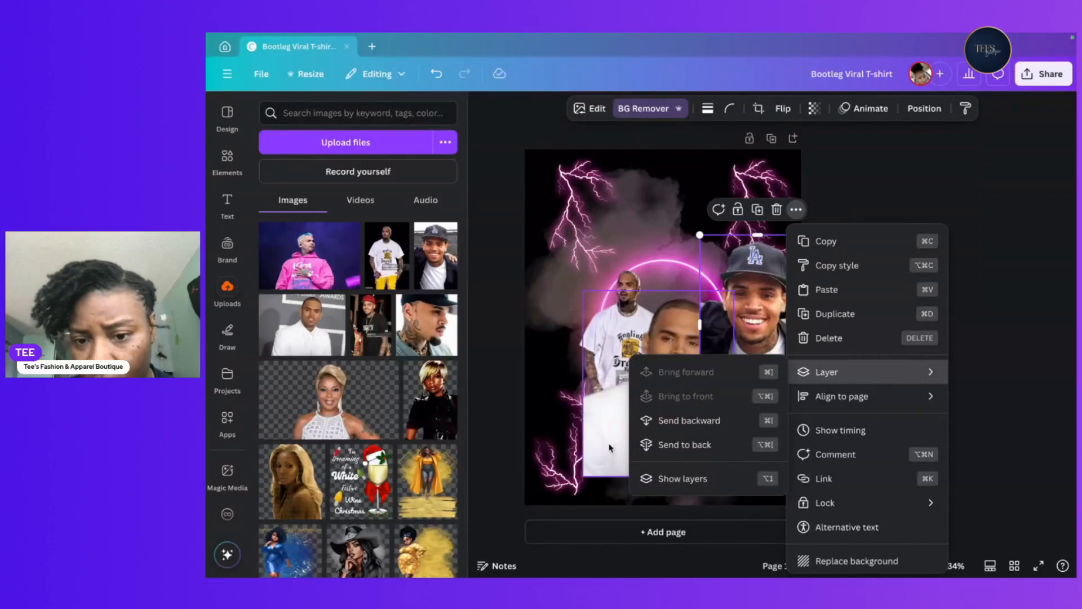
click(657, 420)
drag(767, 267, 726, 263)
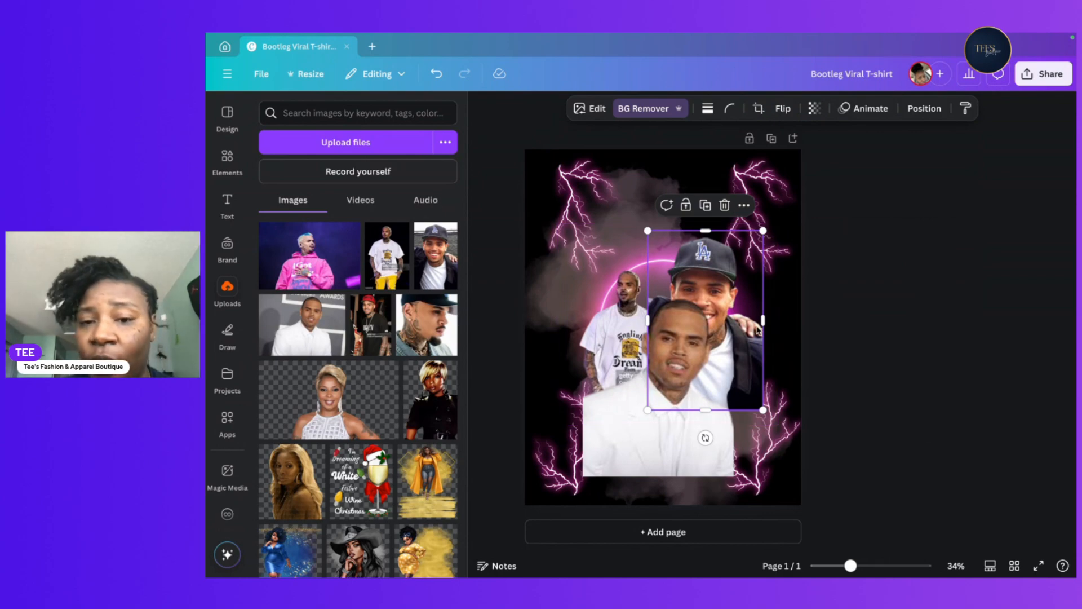
Arrange the LA-cap photo to the left of the white-suit photo's head and the English Dream T-shirt photo to its right.
drag(708, 273, 586, 287)
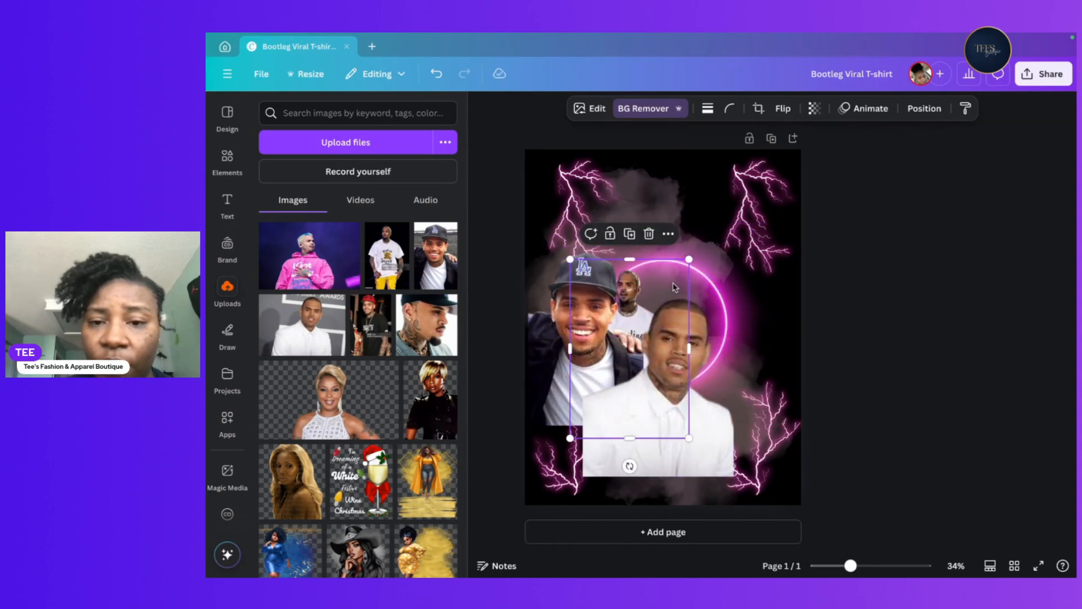
drag(631, 286, 612, 270)
click(635, 287)
click(634, 282)
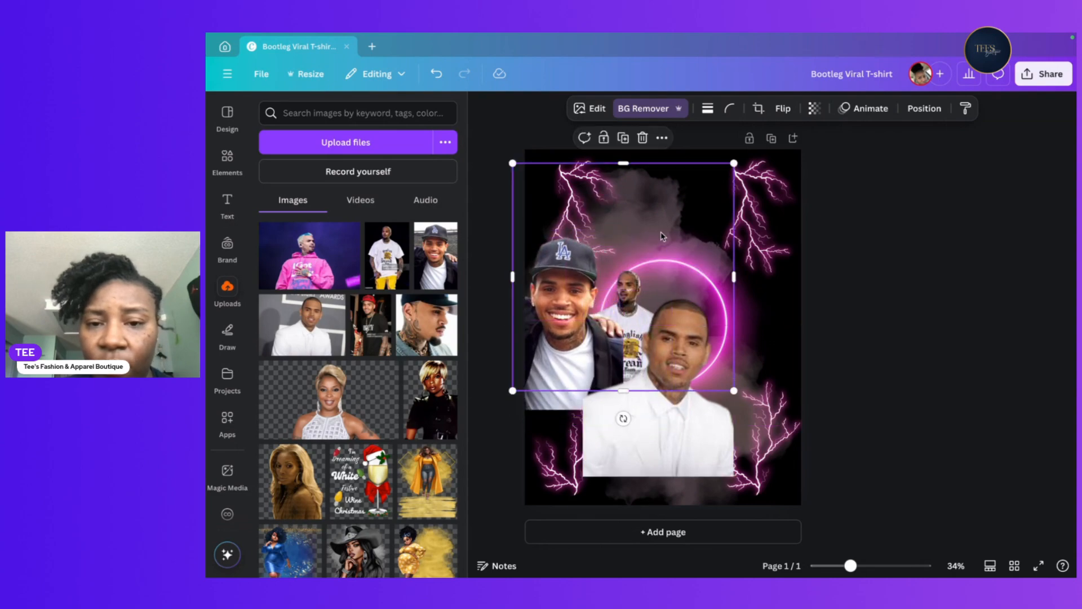
click(624, 285)
drag(626, 285, 720, 285)
drag(571, 283, 637, 285)
drag(712, 287, 673, 268)
click(791, 294)
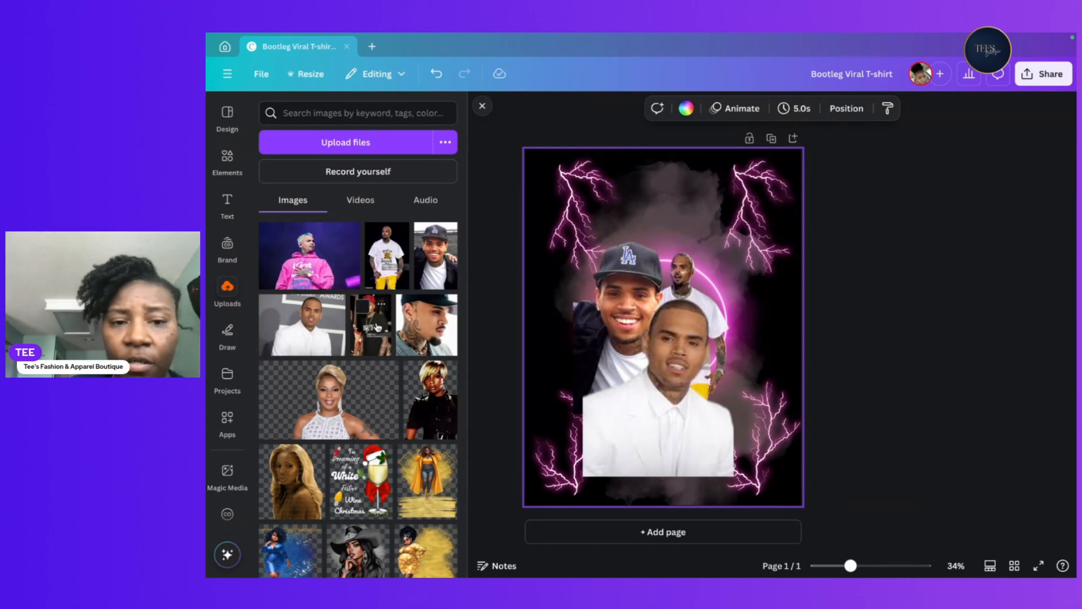
Add the uploaded red-cap Brooklyn T-shirt photo, remove its background and move it down and right, next to the white-suit photo.
click(377, 327)
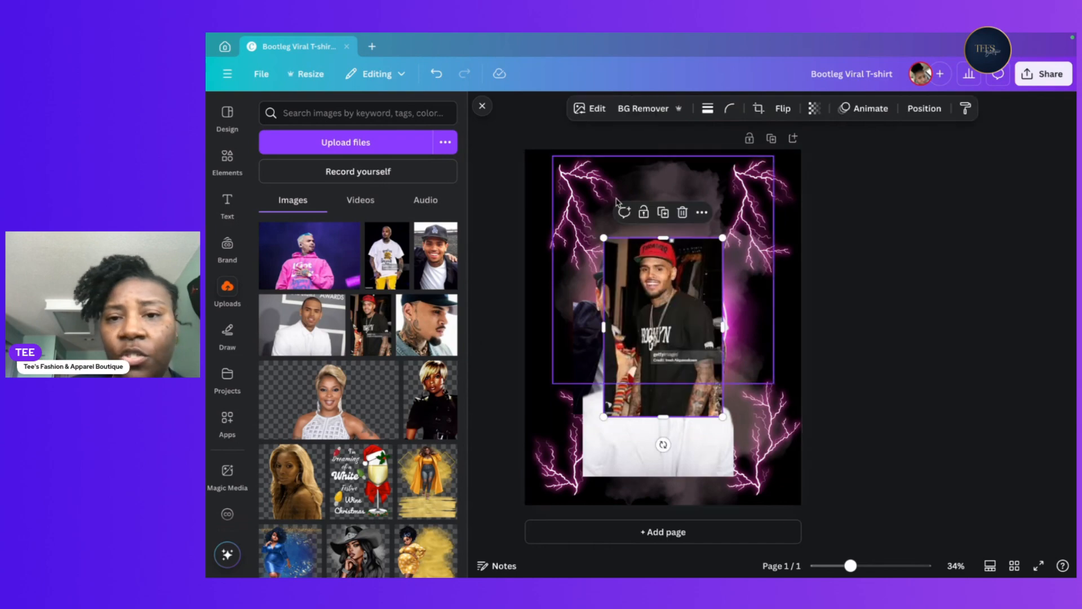
click(657, 109)
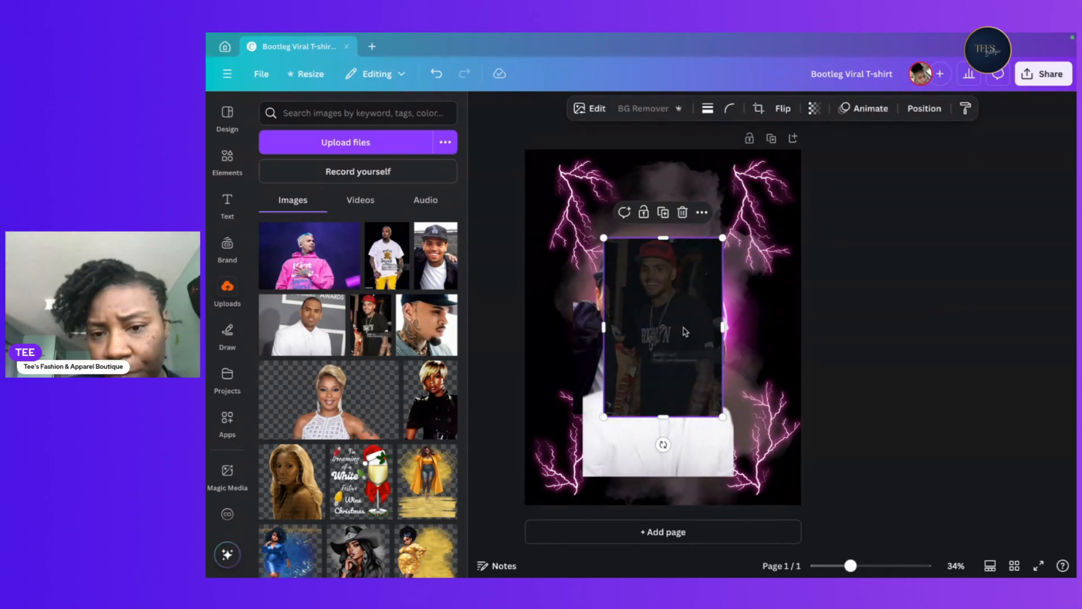
drag(654, 318, 726, 366)
Send the red-cap photo backward behind the white-suit photo and shift it slightly right and down.
right_click(735, 354)
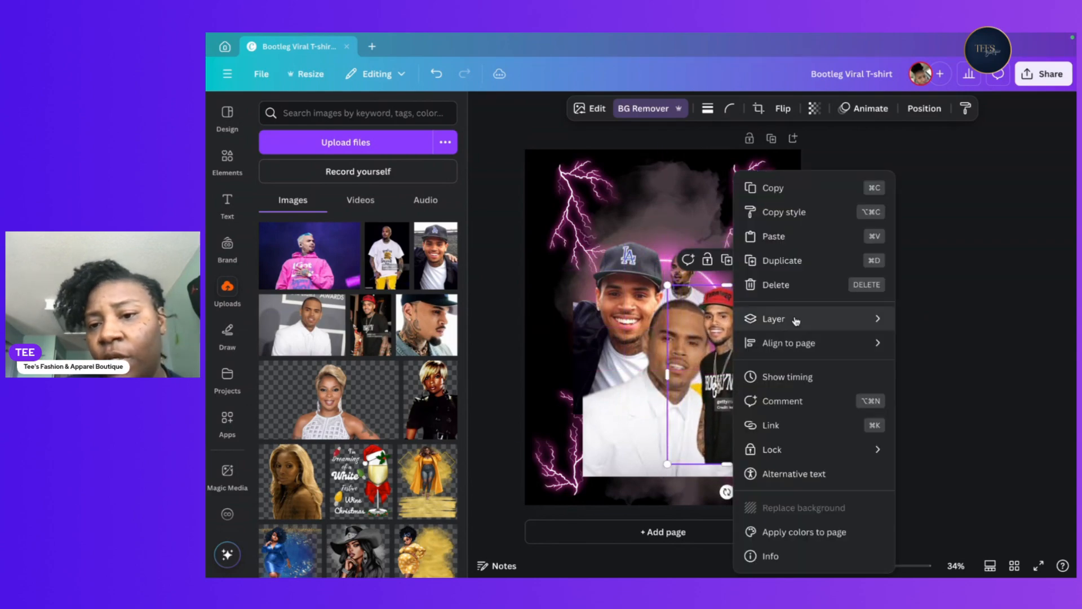
click(823, 321)
click(969, 366)
drag(729, 349, 739, 355)
click(684, 219)
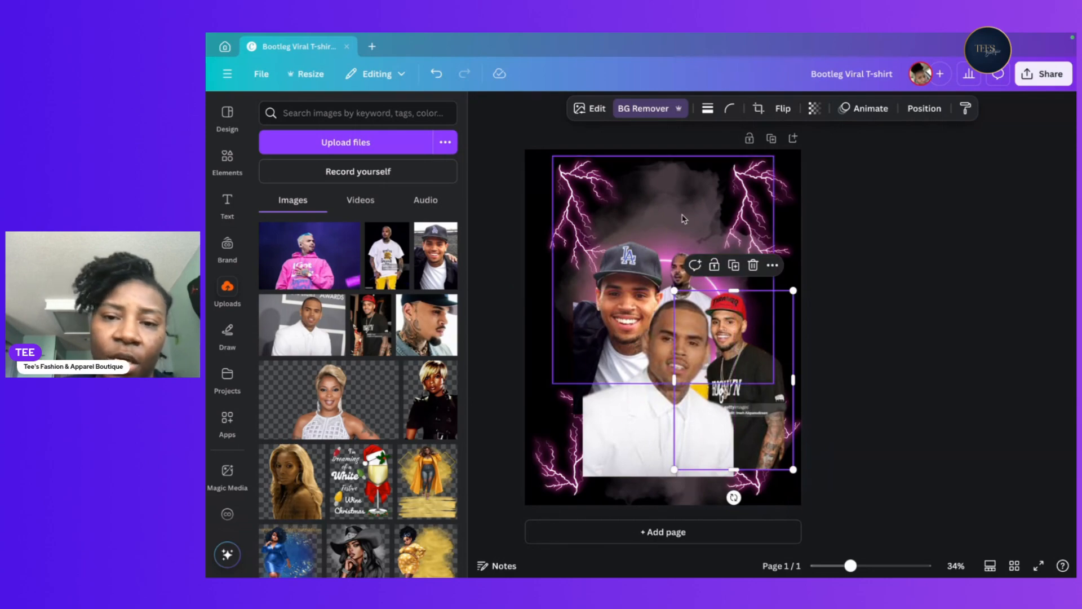
Add the uploaded pink-hoodie photo, remove its background, crop its sides and move it above the other photos.
click(428, 324)
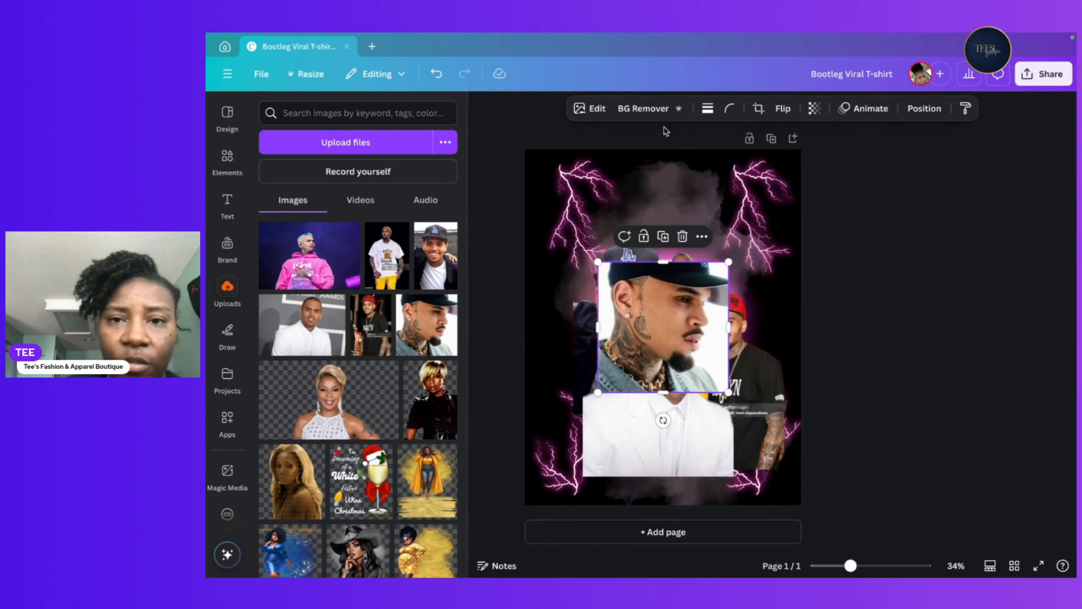
click(683, 237)
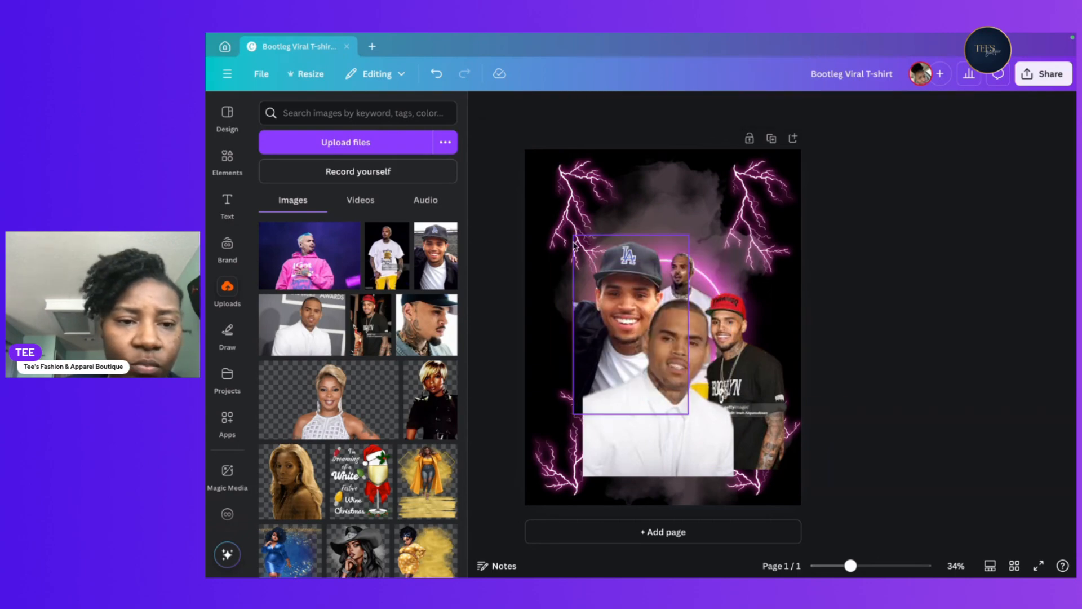
click(315, 261)
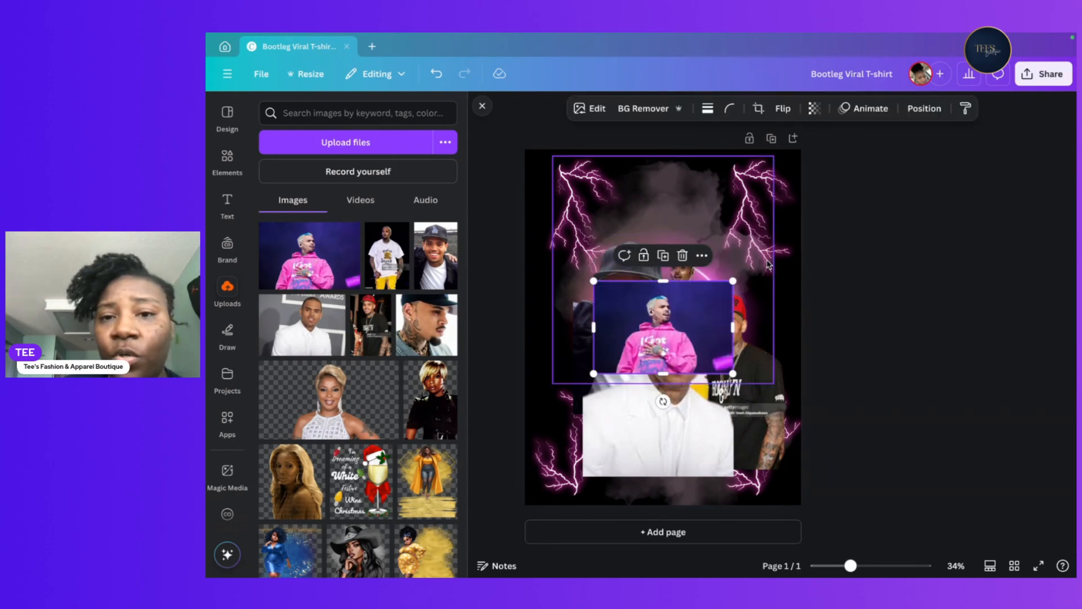
click(640, 110)
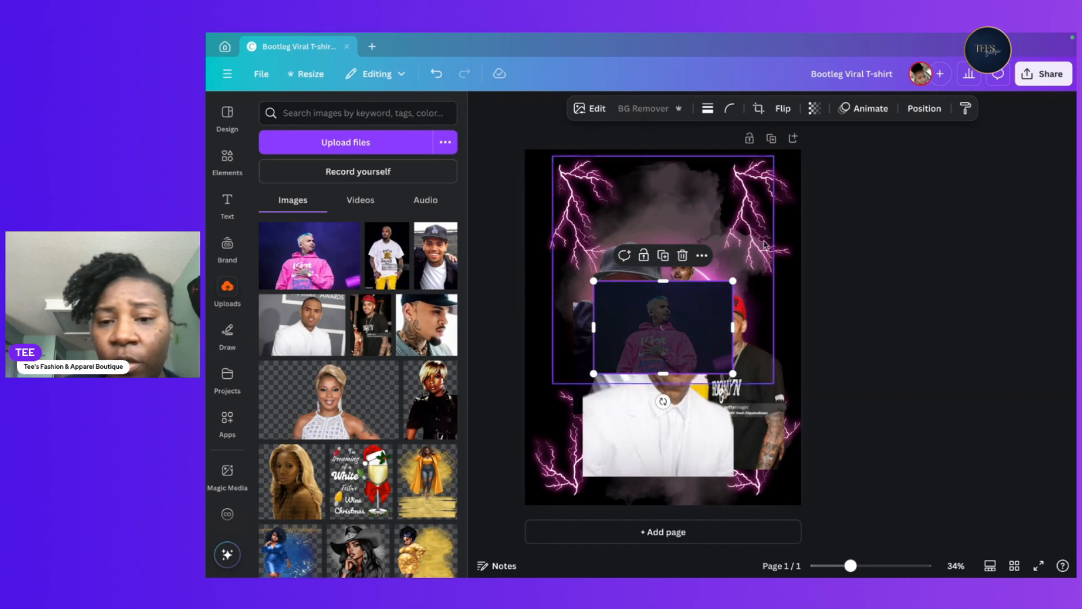
drag(595, 330, 616, 330)
drag(732, 327, 669, 214)
Send the pink-hoodie photo behind the other photos and lower it to just above the English Dream T-shirt photo.
click(706, 146)
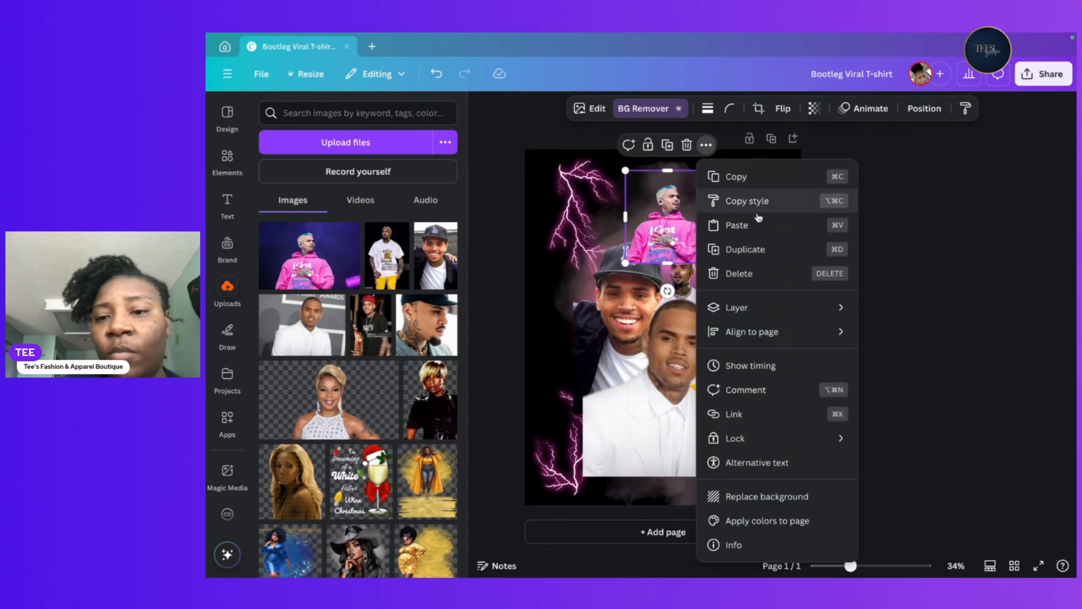
mouse_move(809, 314)
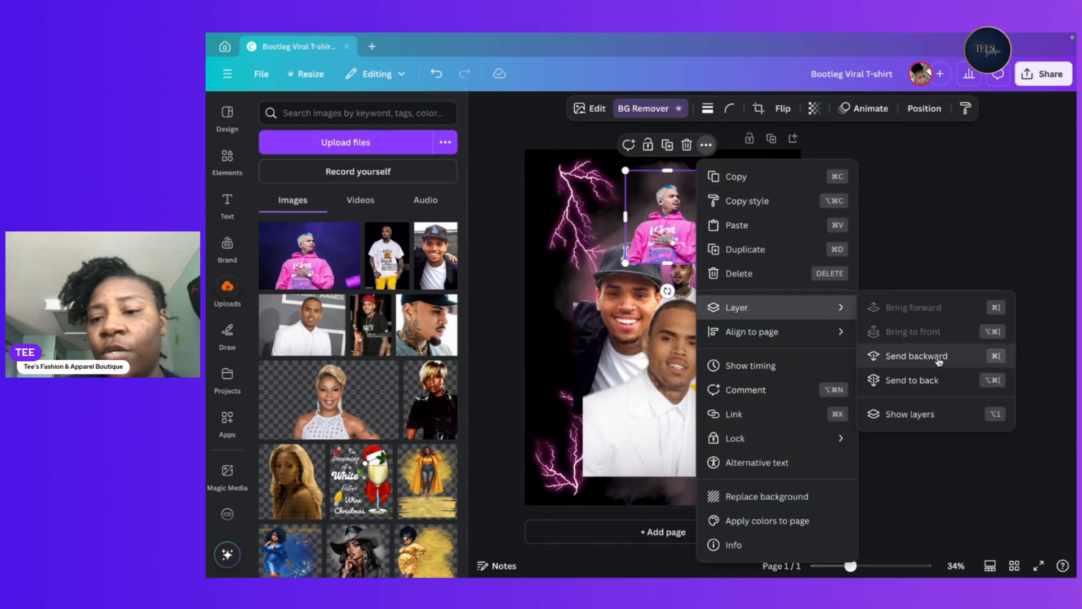
click(924, 380)
drag(668, 236, 675, 271)
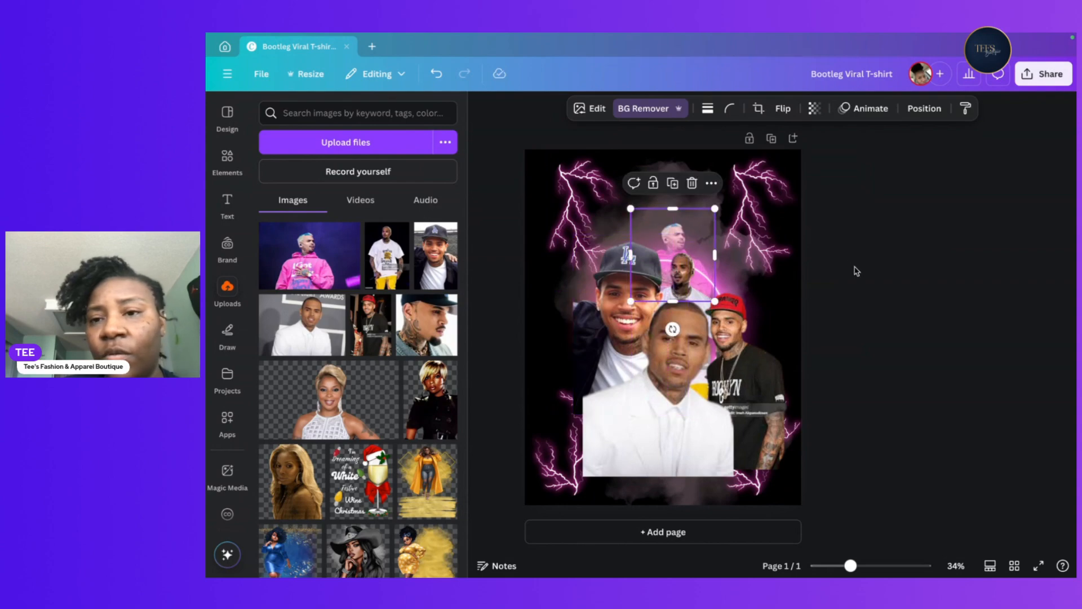
click(856, 271)
Adjust the transparency of the upper smoke graphic around the pink-hoodie photo.
click(676, 232)
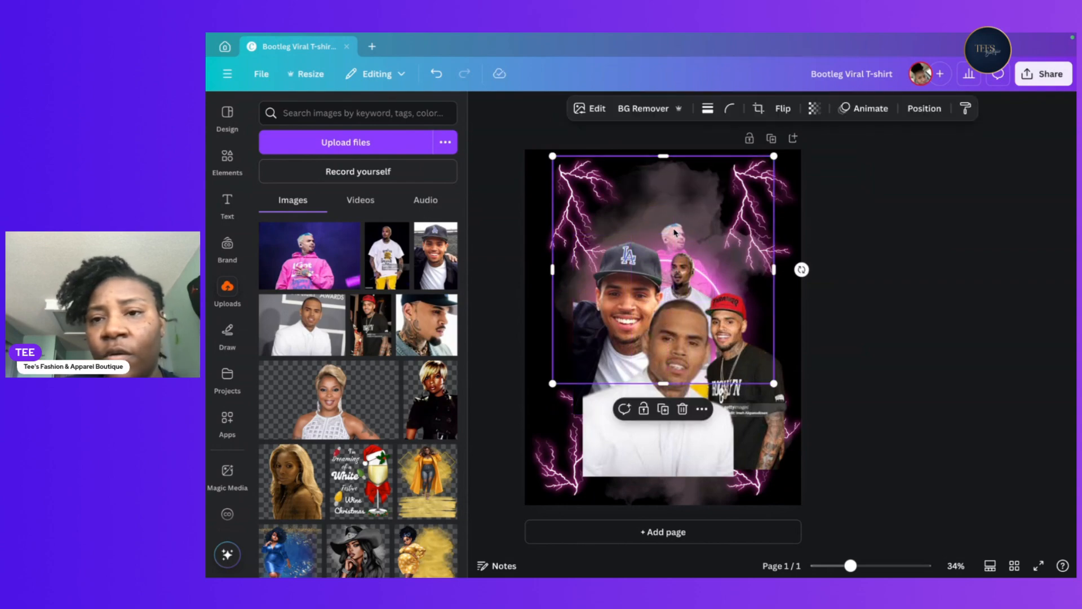
click(814, 108)
mouse_move(822, 159)
mouse_down()
mouse_move(795, 162)
mouse_move(804, 162)
mouse_up()
click(909, 298)
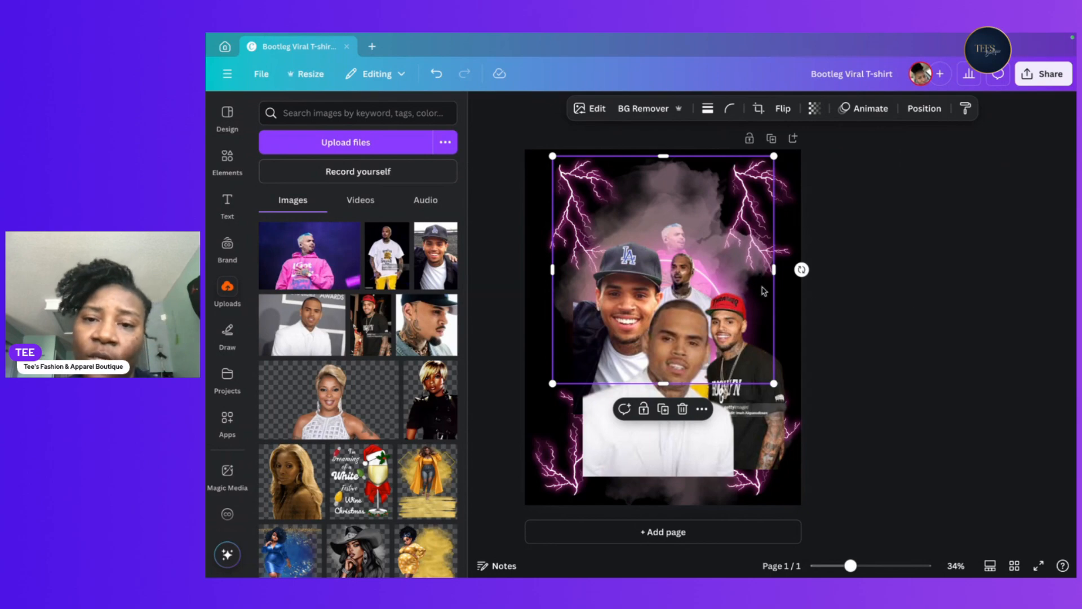
click(924, 320)
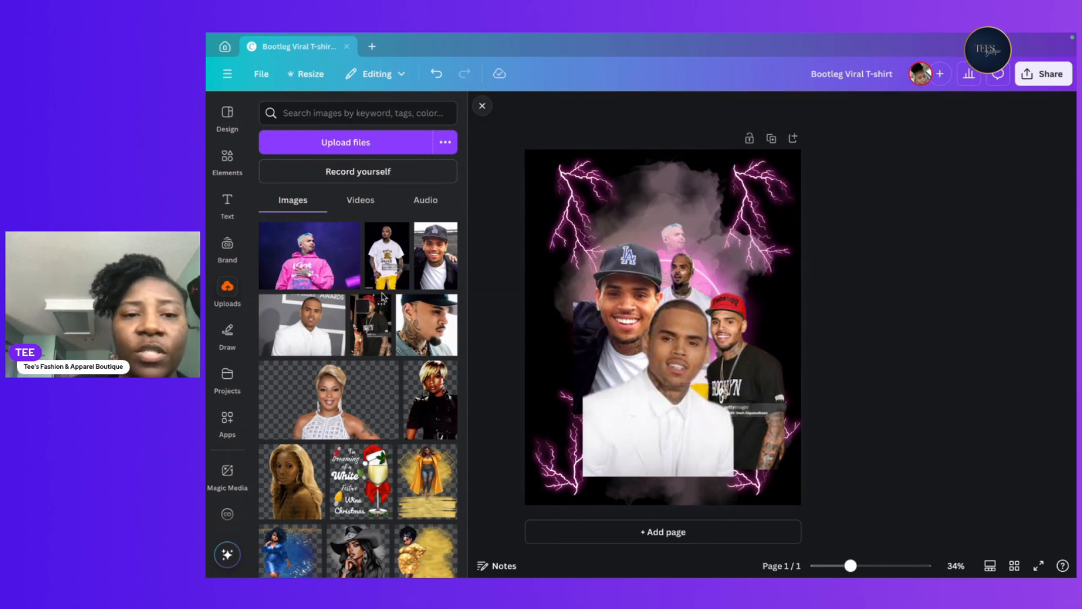
Add the uploaded side-profile photo in the black cap, remove its background and move it to the upper part of the page.
click(404, 304)
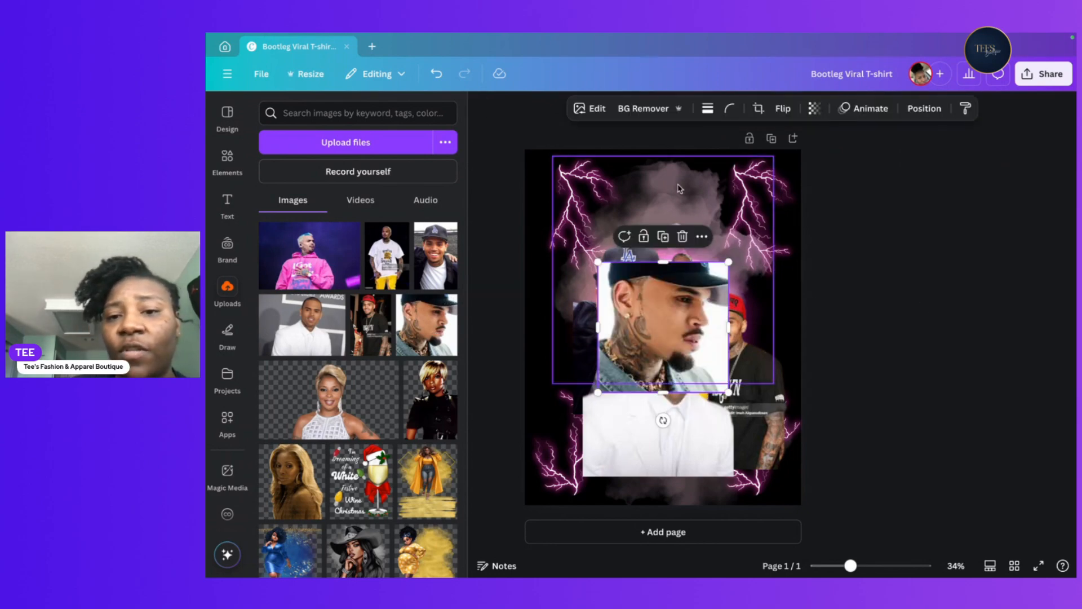
click(656, 107)
drag(690, 310, 671, 213)
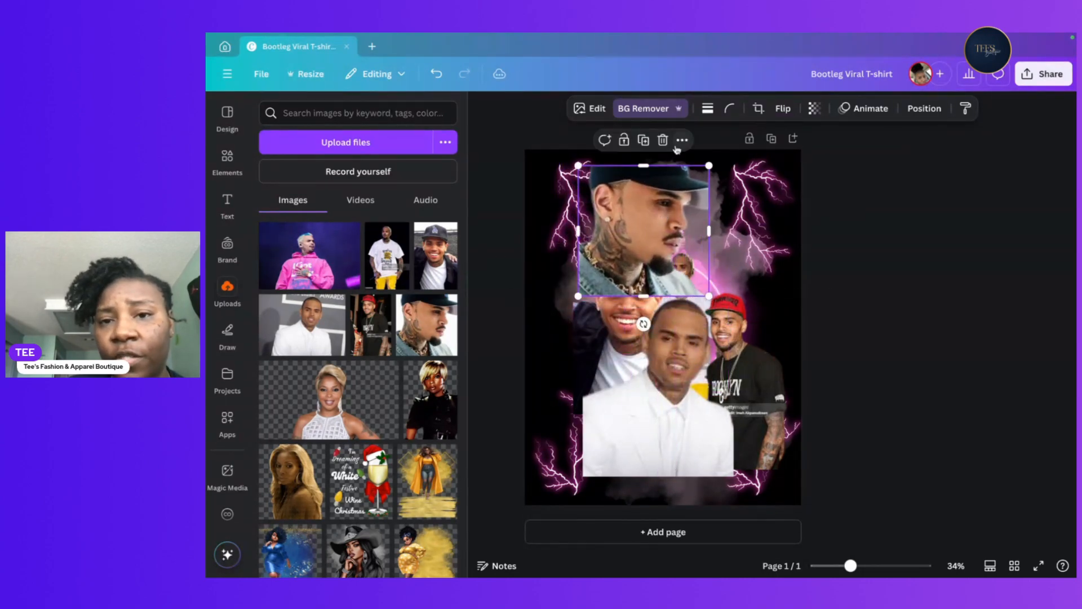
Layer the side-profile photo behind the LA-cap and red-cap photos and move it above the red-cap photo.
click(682, 139)
mouse_move(755, 312)
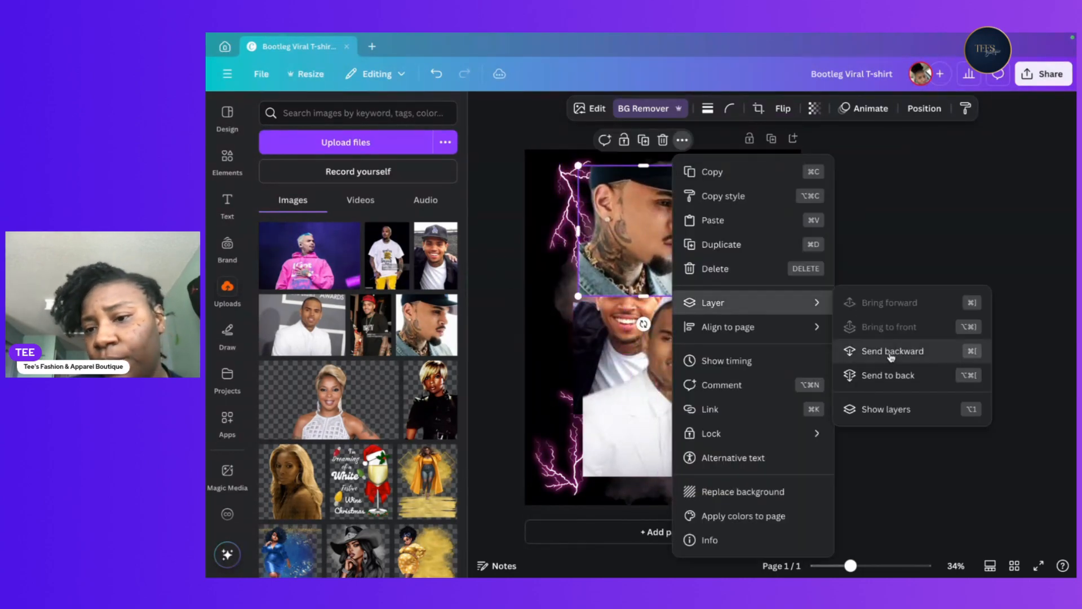
click(892, 375)
mouse_move(634, 220)
mouse_down()
mouse_move(747, 240)
mouse_move(621, 206)
mouse_up()
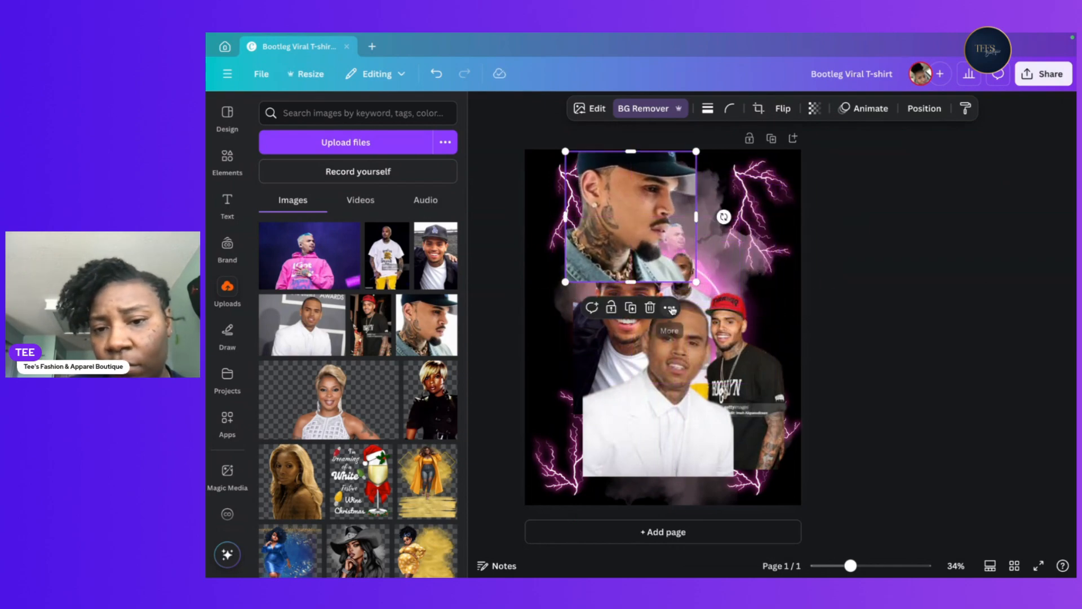
click(671, 309)
mouse_move(759, 477)
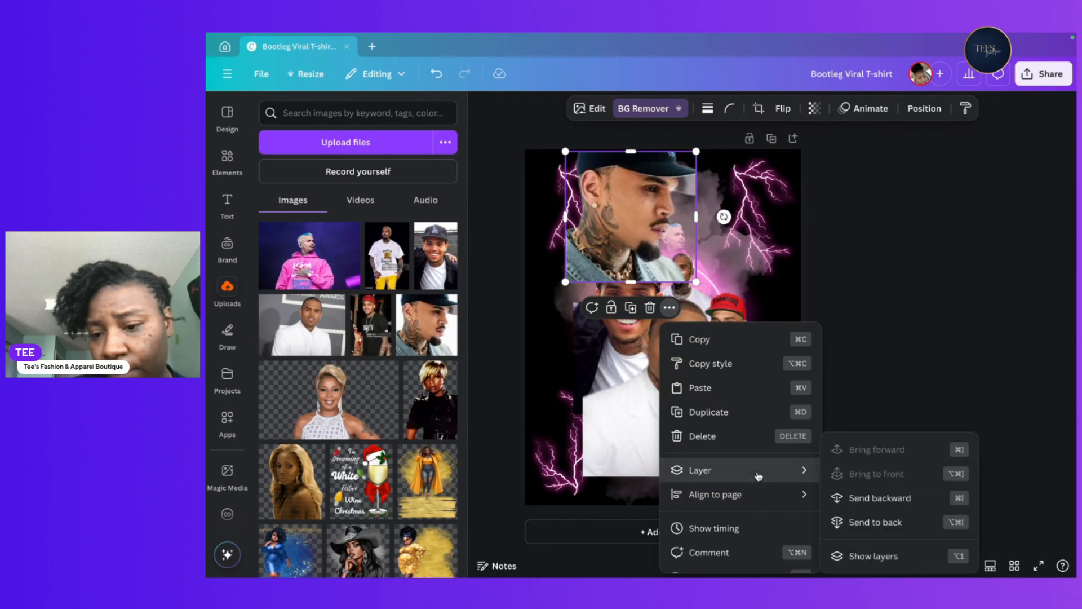
click(888, 498)
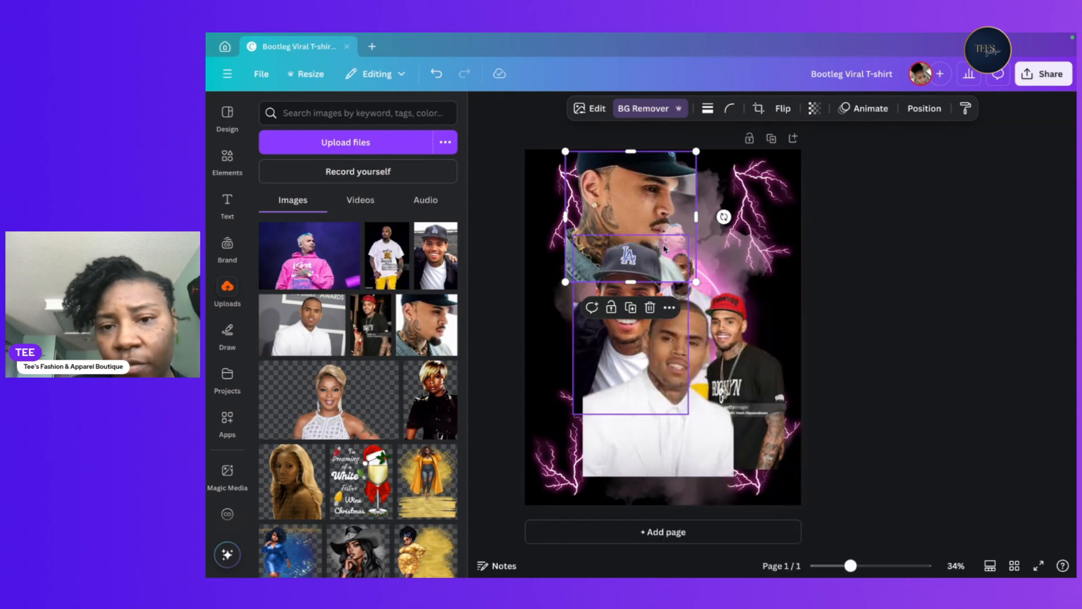
drag(641, 207, 742, 268)
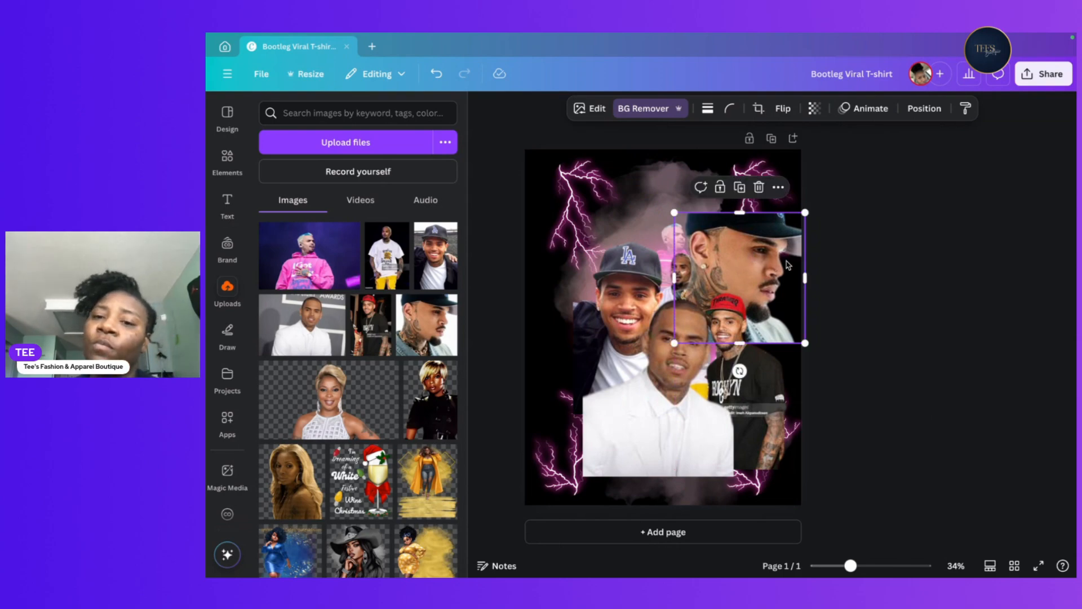
Flip the side-profile photo horizontally and shrink it slightly above the red-cap photo.
click(783, 110)
click(792, 141)
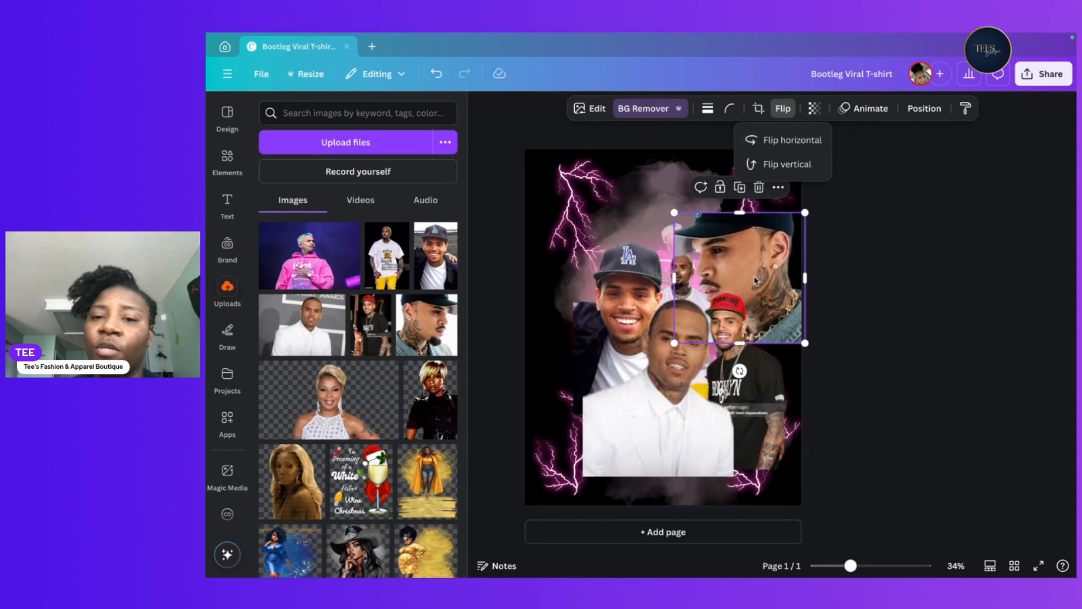
drag(675, 213, 690, 242)
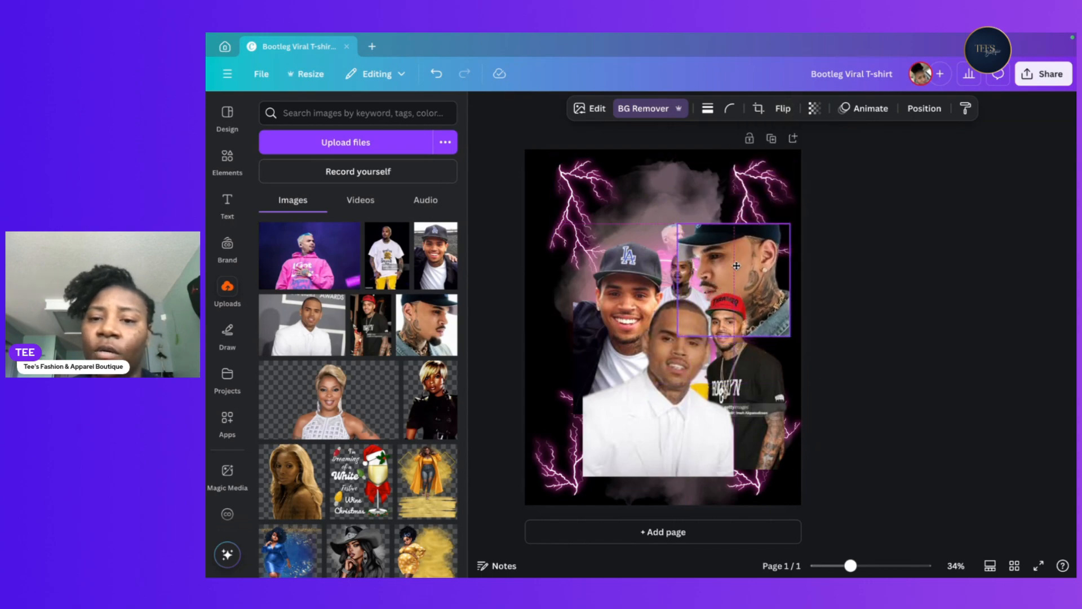
Shift the upper smoke graphic slightly left and up.
click(669, 234)
drag(670, 229, 660, 225)
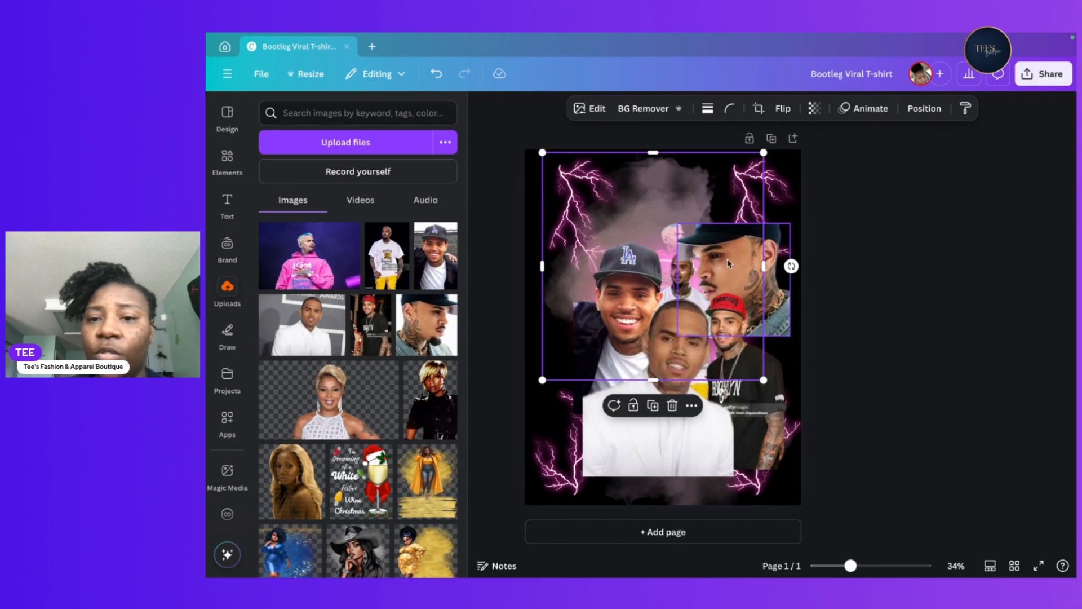
Pick the pink-hoodie photo from the layer list and move it up and left, above the LA-cap photo.
click(925, 108)
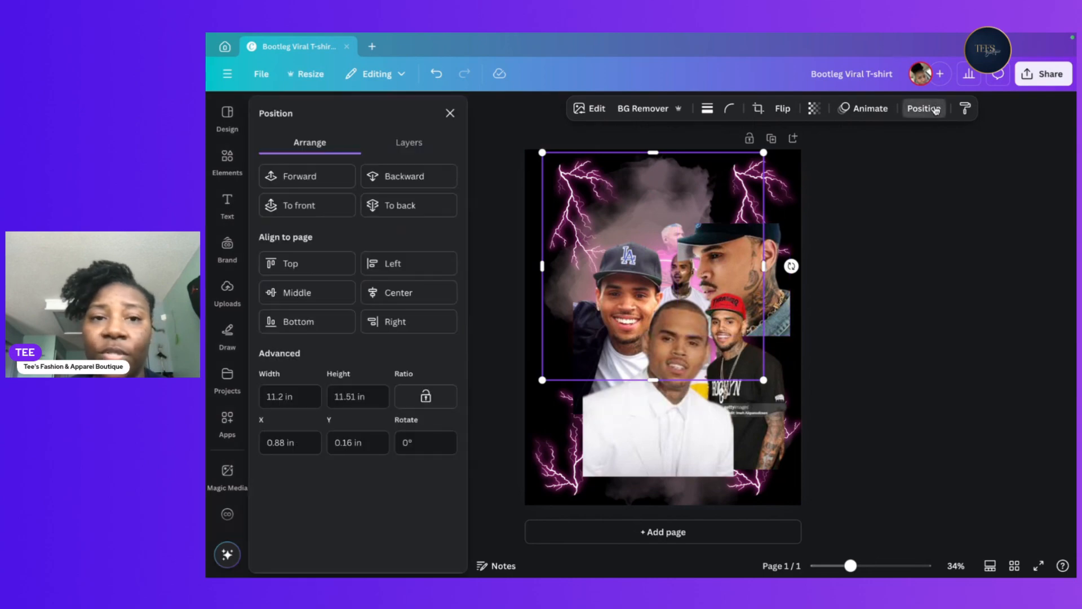
click(403, 146)
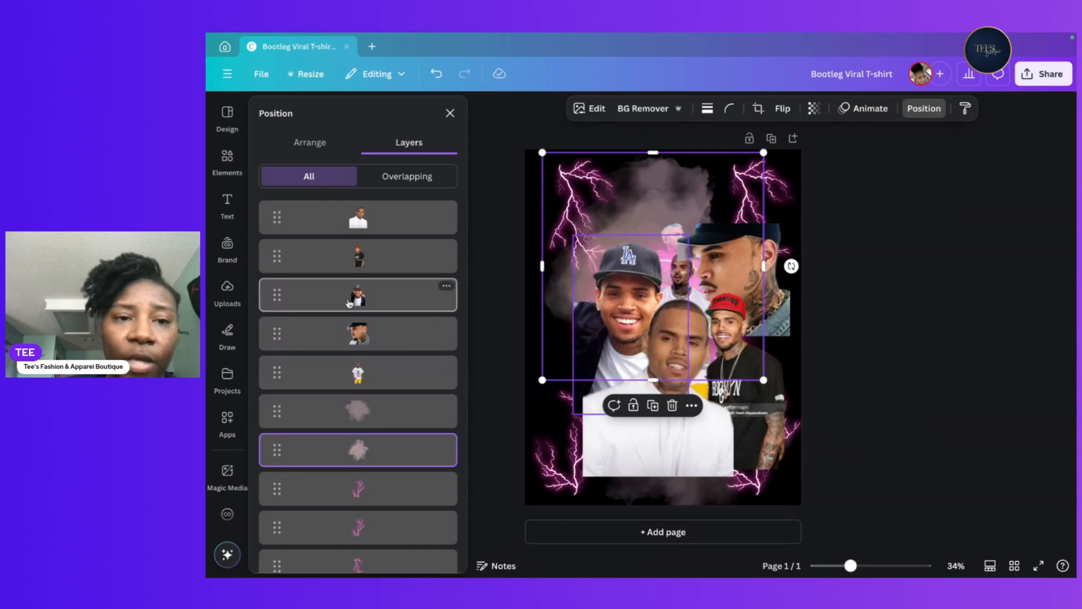
scroll(350, 297, down, 5)
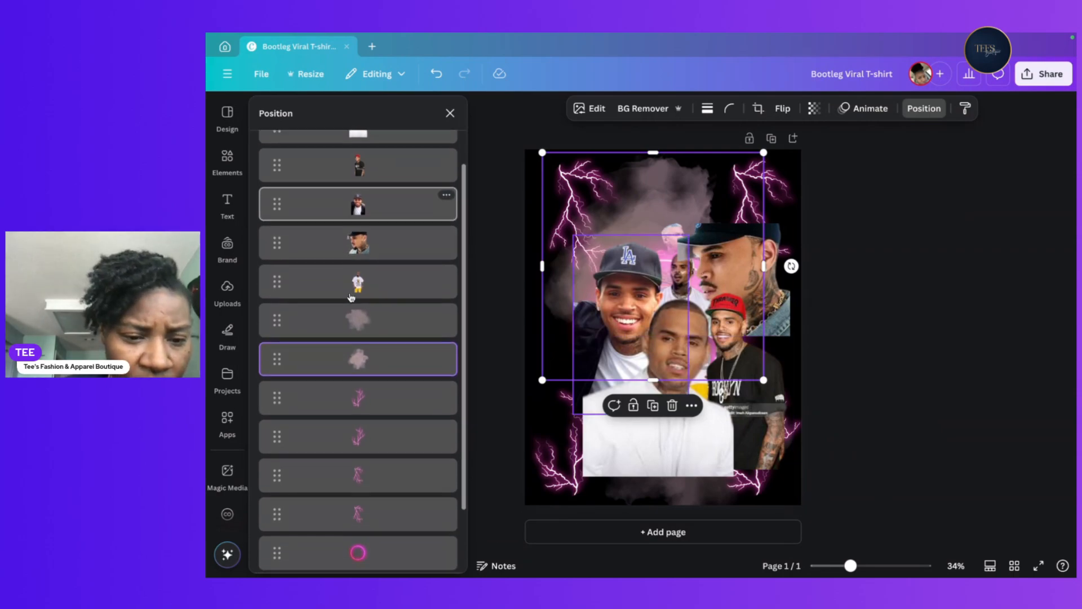
click(359, 509)
drag(673, 225, 575, 168)
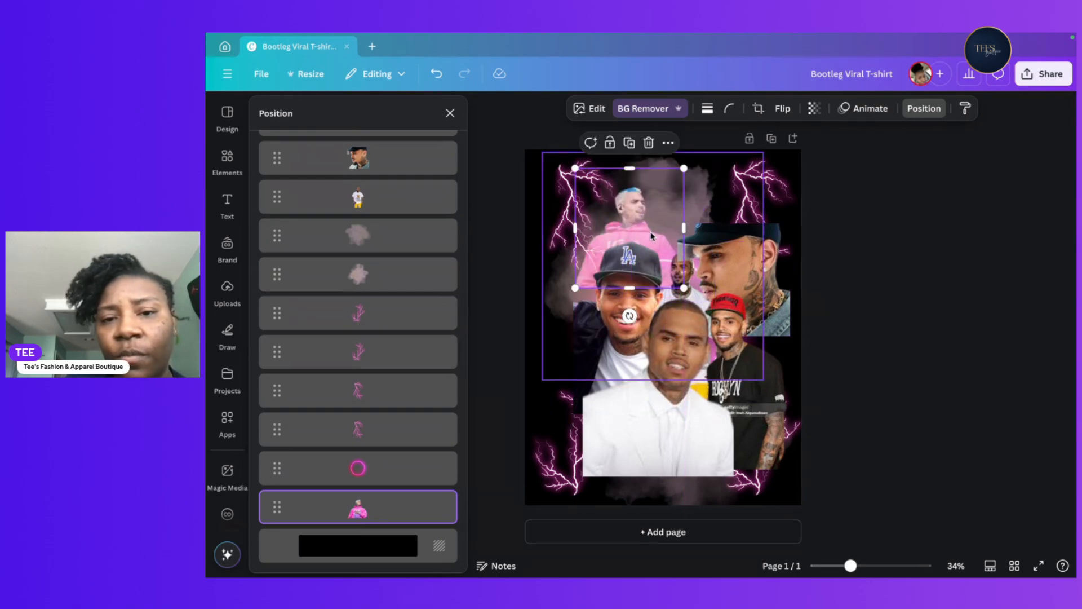
drag(645, 231, 649, 236)
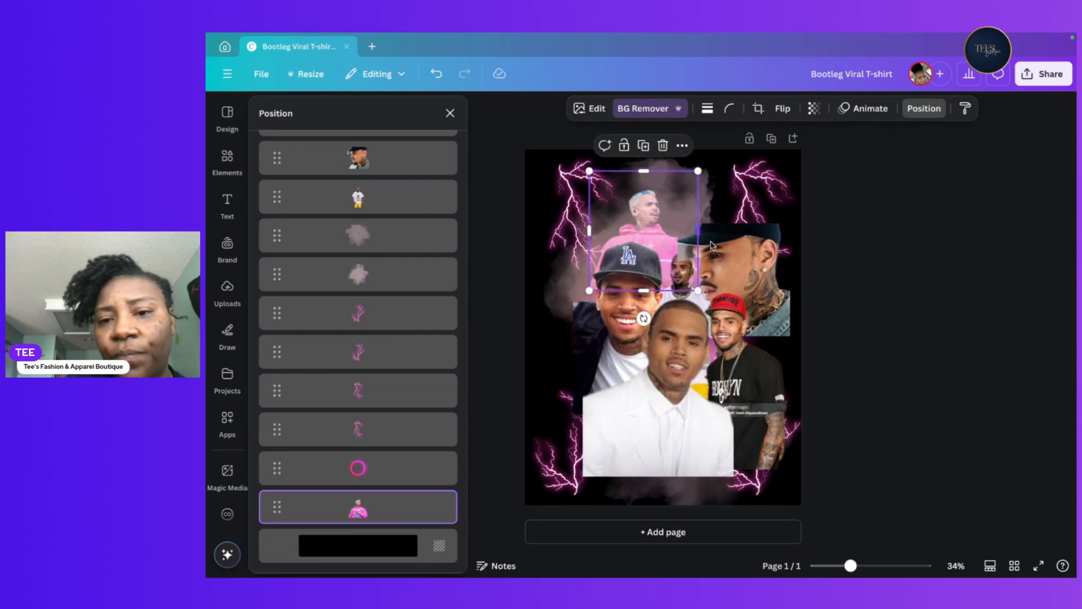
Reduce the side-profile photo slightly and reposition it above the red-cap photo.
drag(733, 249, 724, 248)
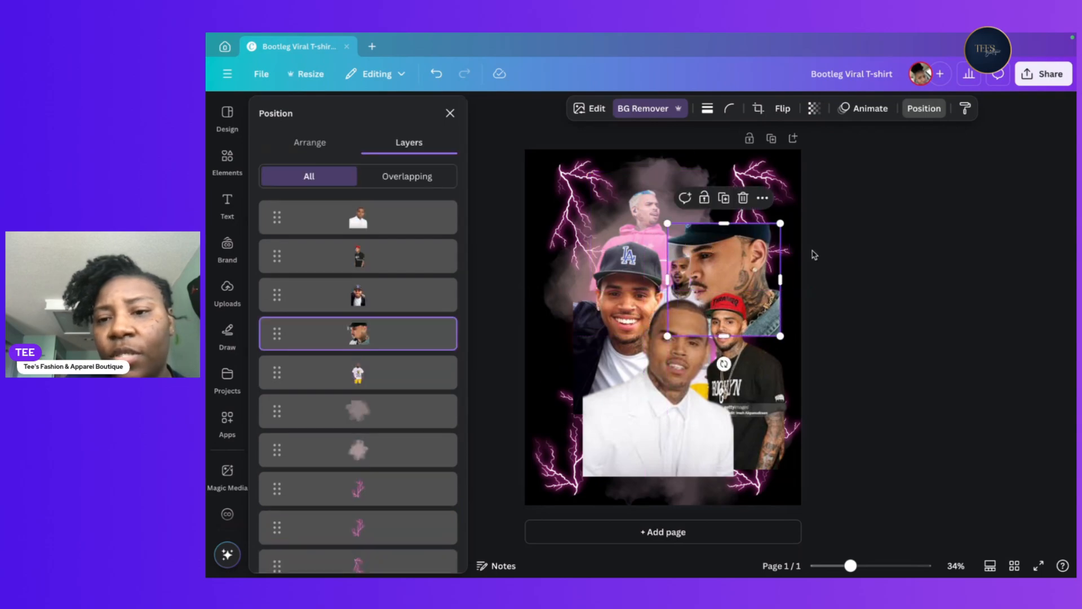
click(799, 259)
click(716, 238)
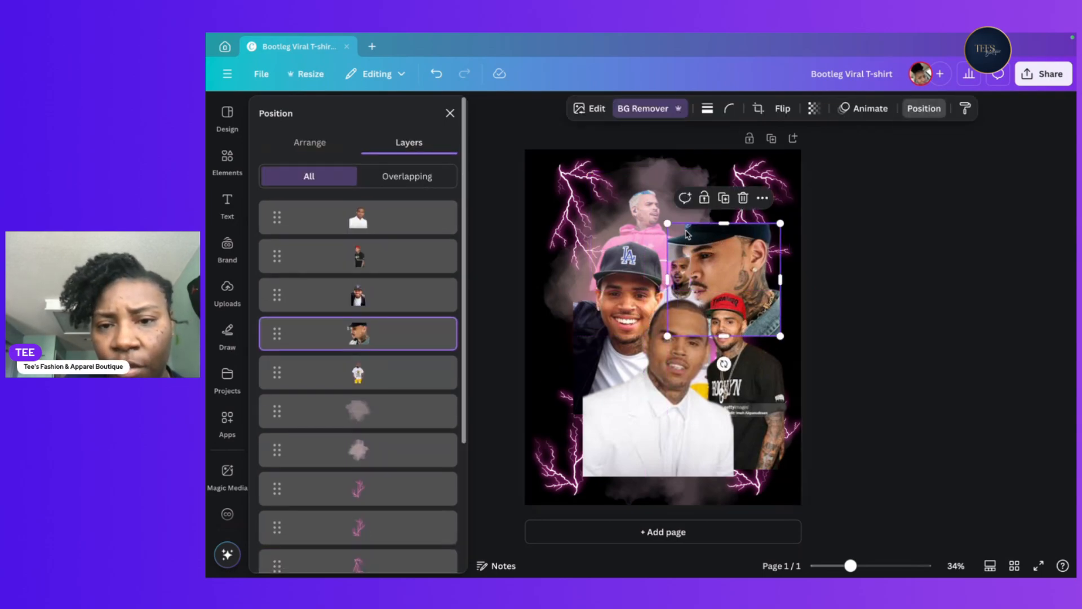
drag(669, 224, 688, 228)
drag(722, 261, 743, 269)
key(Escape)
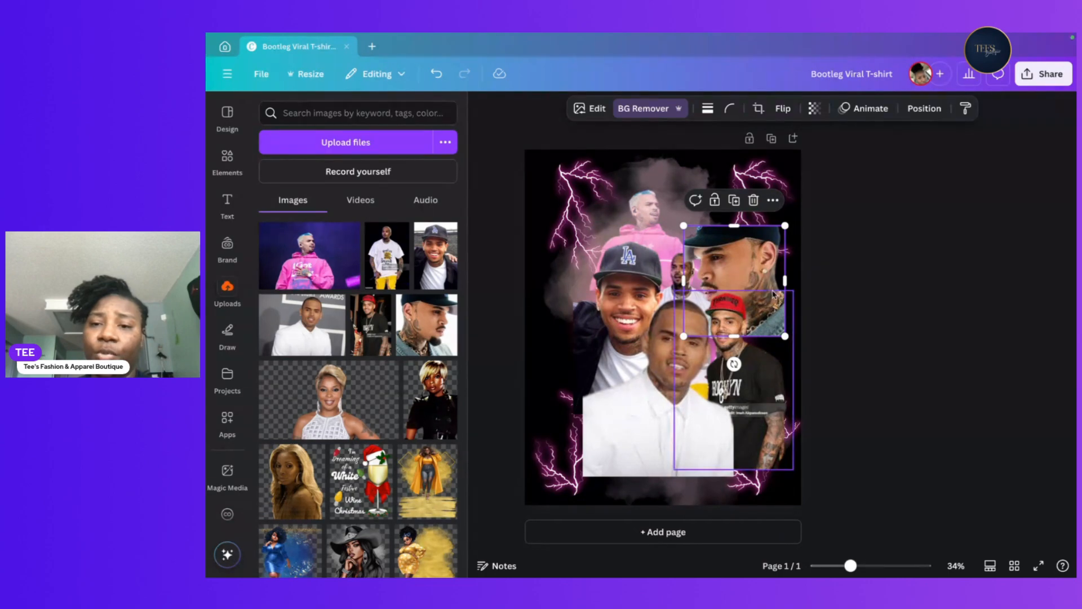
Trim the right edge of the side-profile photo and shift it slightly down and right.
drag(786, 281, 783, 283)
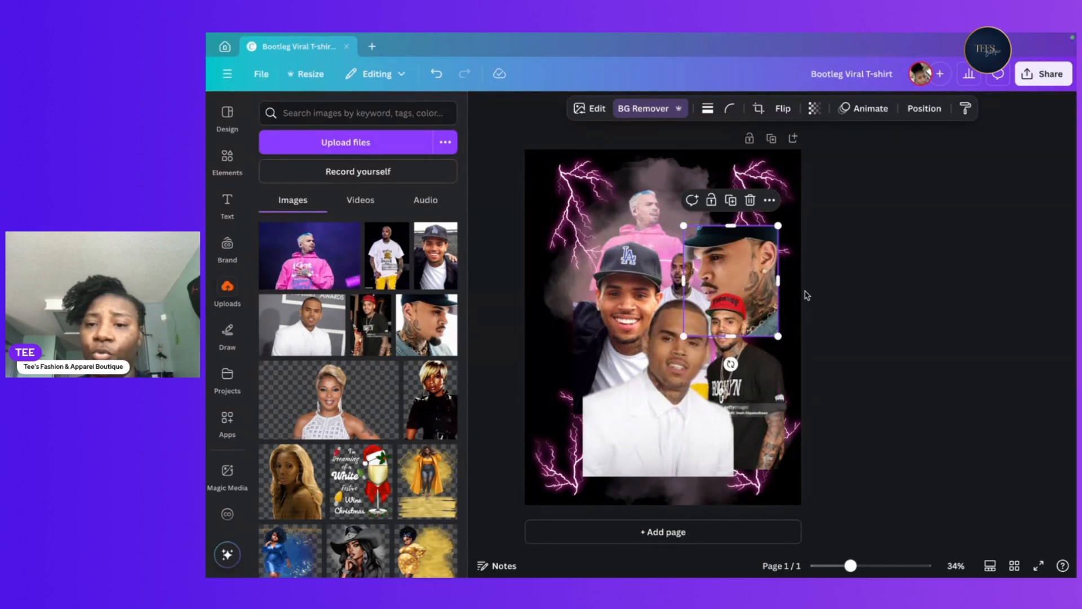
click(789, 296)
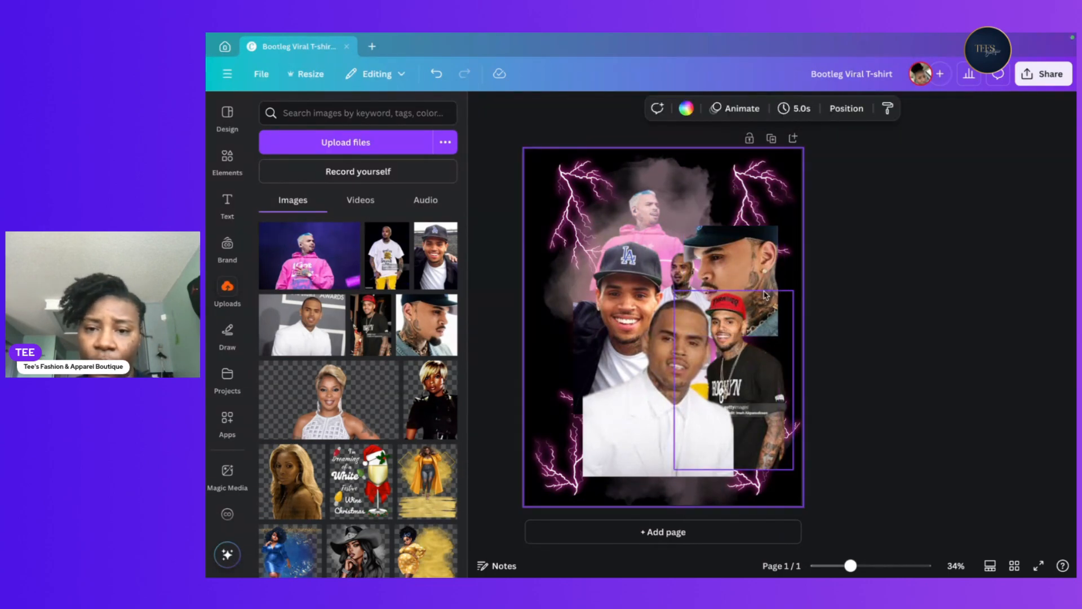
click(759, 244)
drag(756, 246, 761, 254)
click(876, 326)
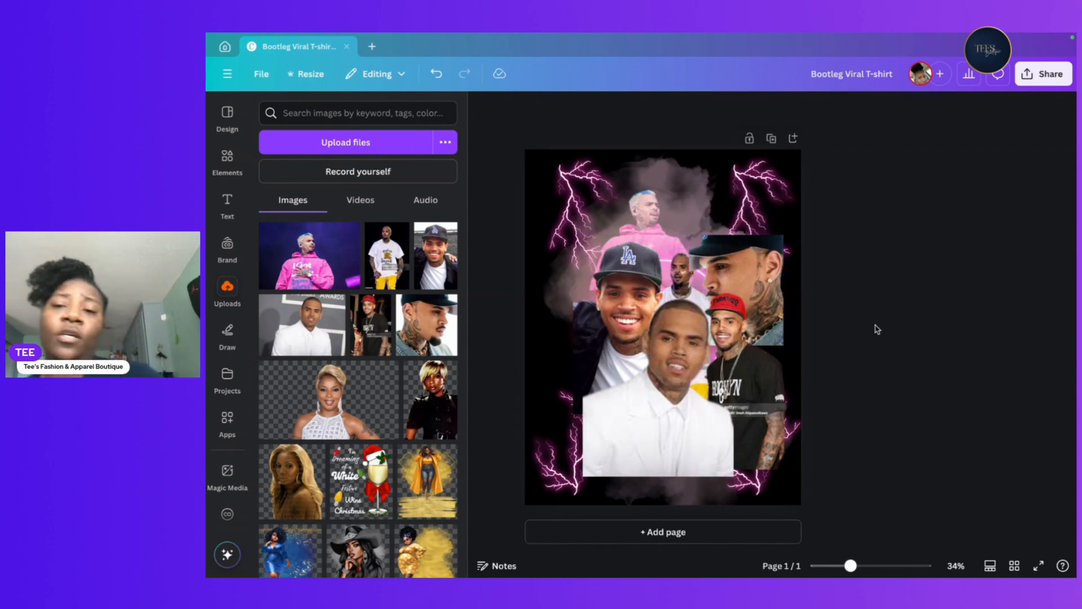
Extend the side-profile photo's top edge upward and nudge it right, leaving the white-suit photo selected.
click(766, 260)
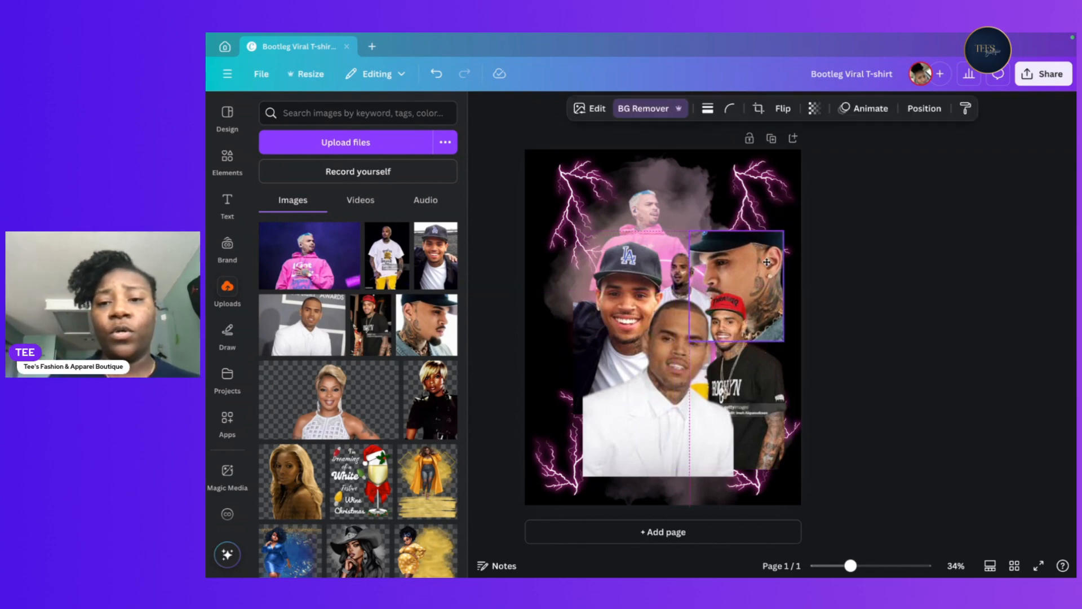
drag(735, 231, 736, 217)
click(811, 300)
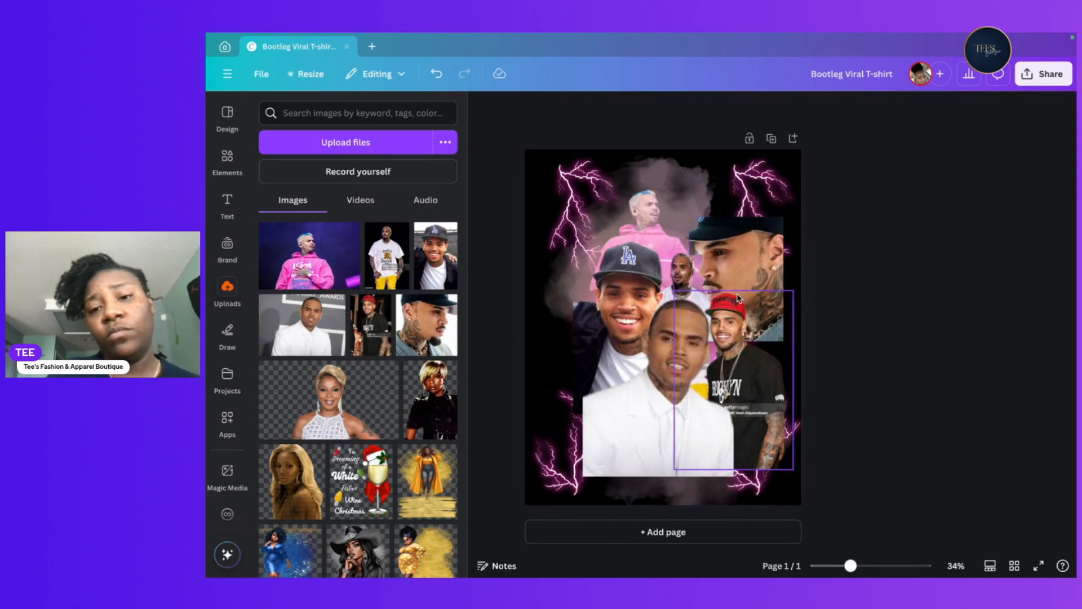
click(746, 269)
drag(750, 270, 756, 271)
click(620, 418)
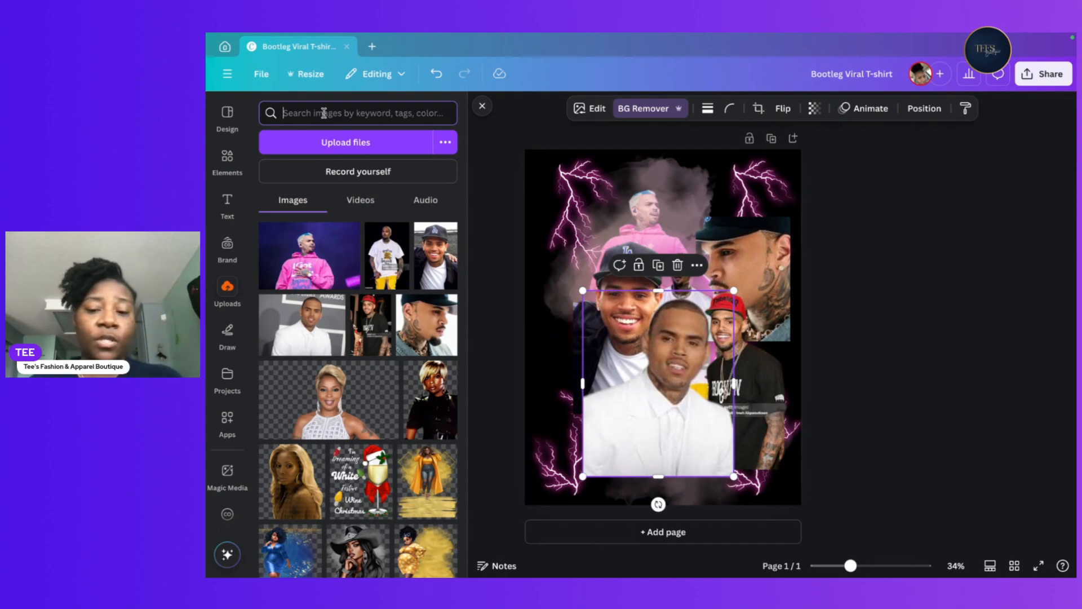
click(324, 114)
text(im)
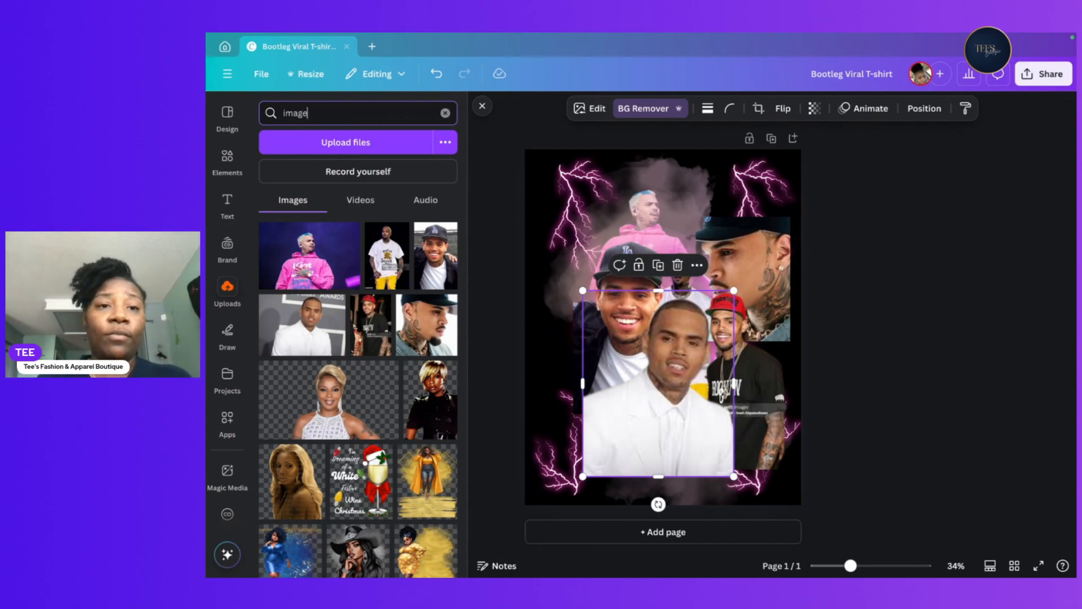
text(age)
click(445, 112)
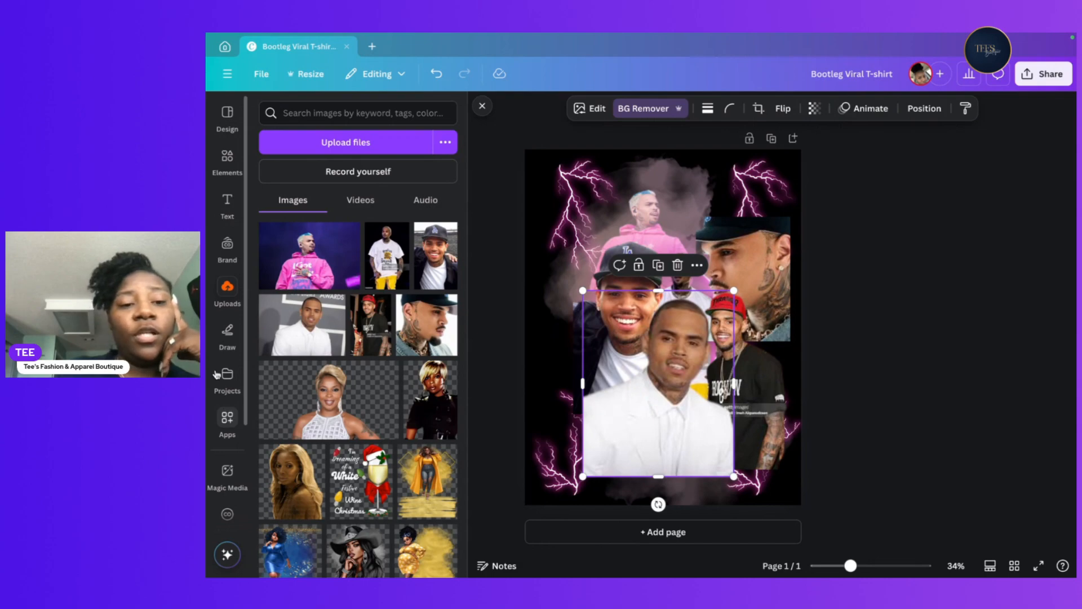
Search the Canva apps for "image upscaler" and open the Image Upscaler app.
click(227, 423)
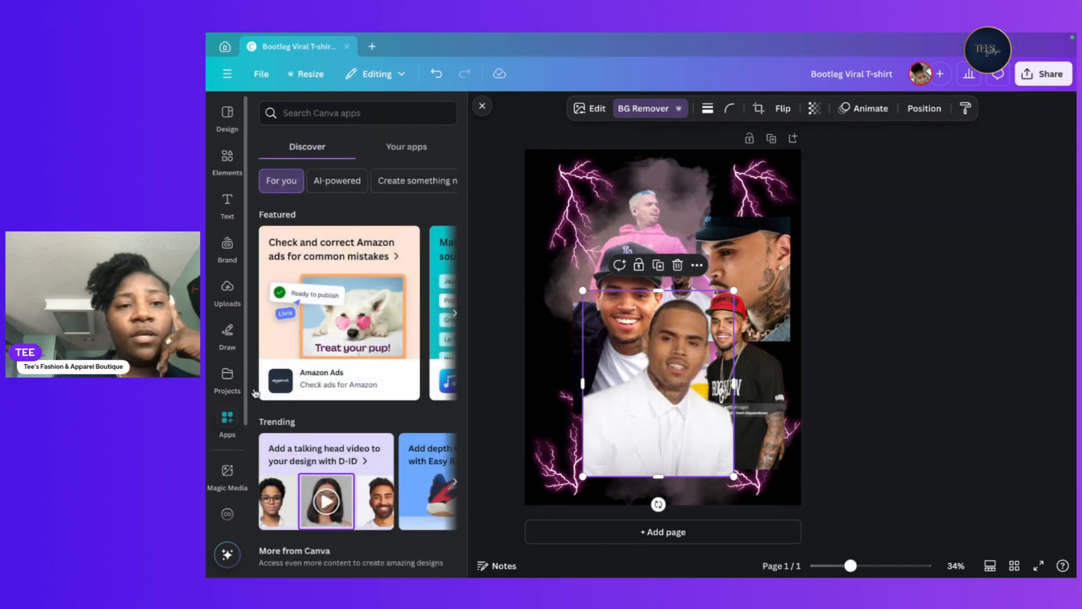
click(347, 115)
text(image upsc)
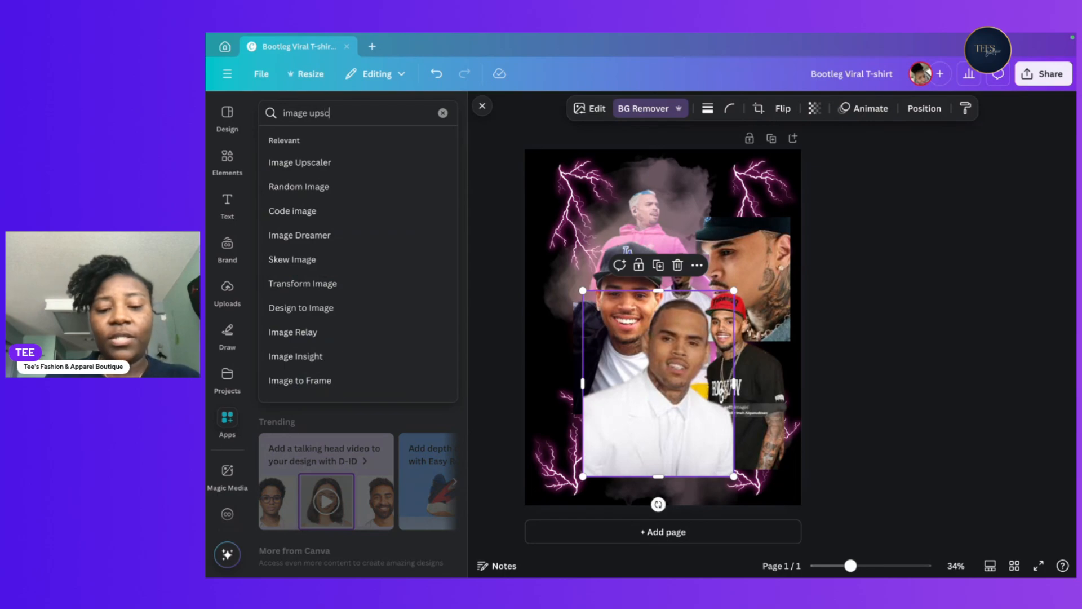
text(aler)
key(Return)
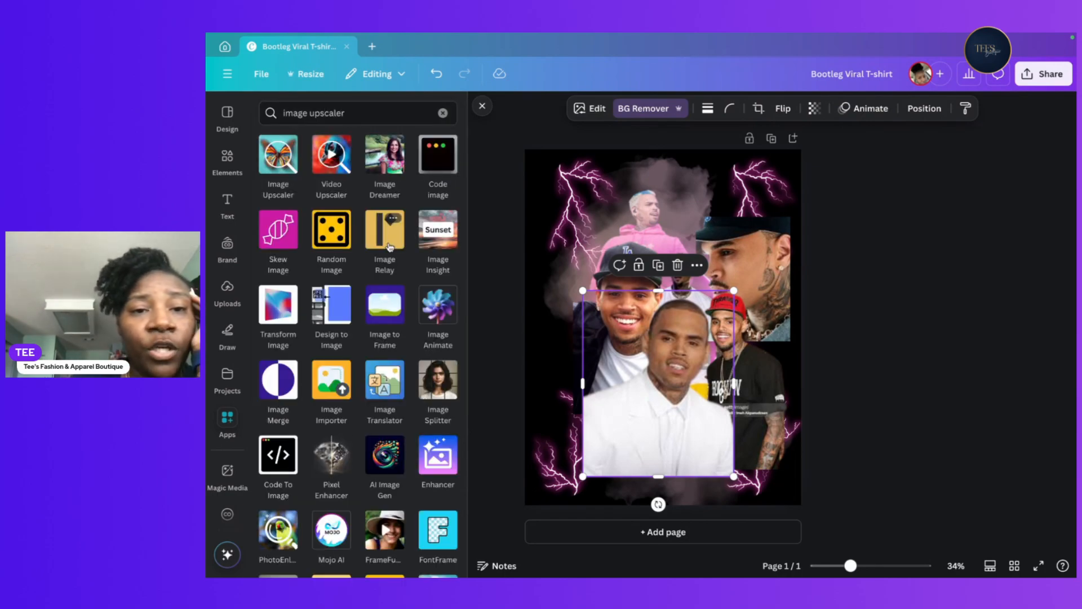
scroll(389, 247, down, 1)
scroll(387, 246, up, 1)
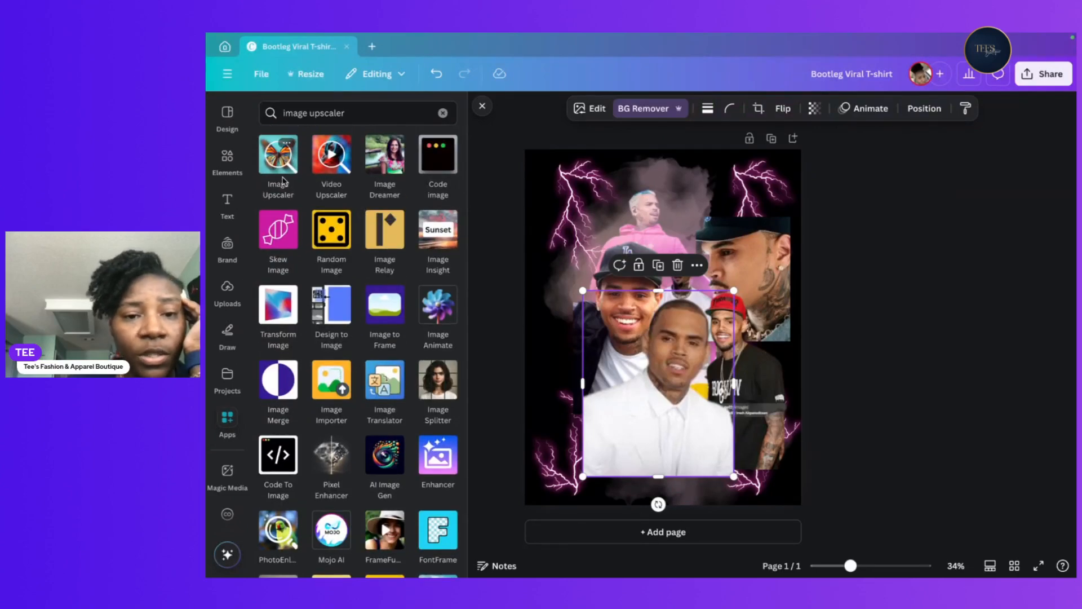
scroll(336, 254, down, 1)
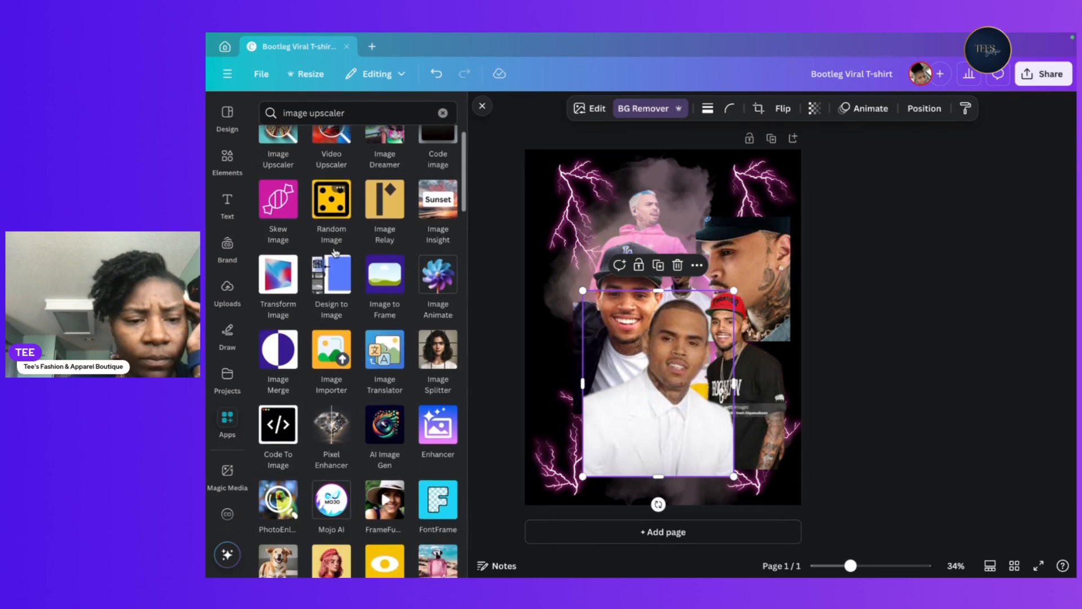
scroll(335, 253, down, 1)
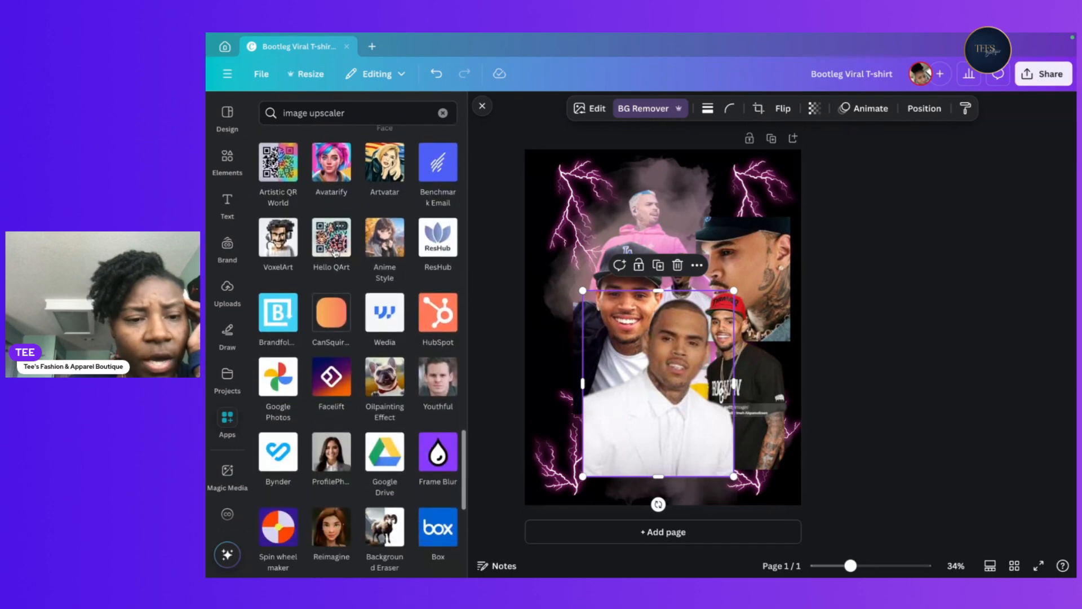
scroll(335, 253, up, 15)
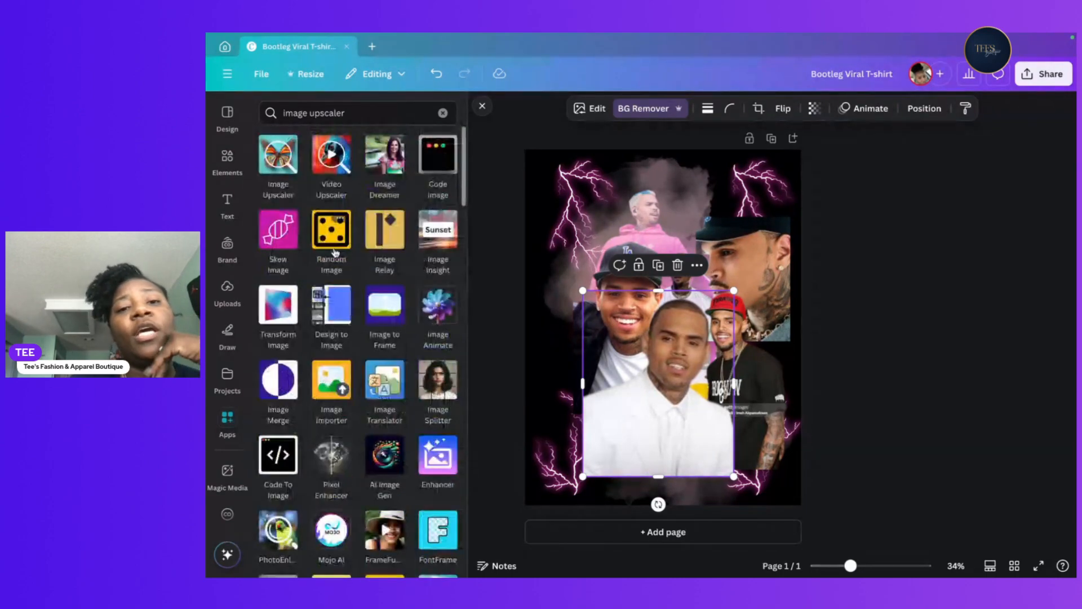
click(275, 159)
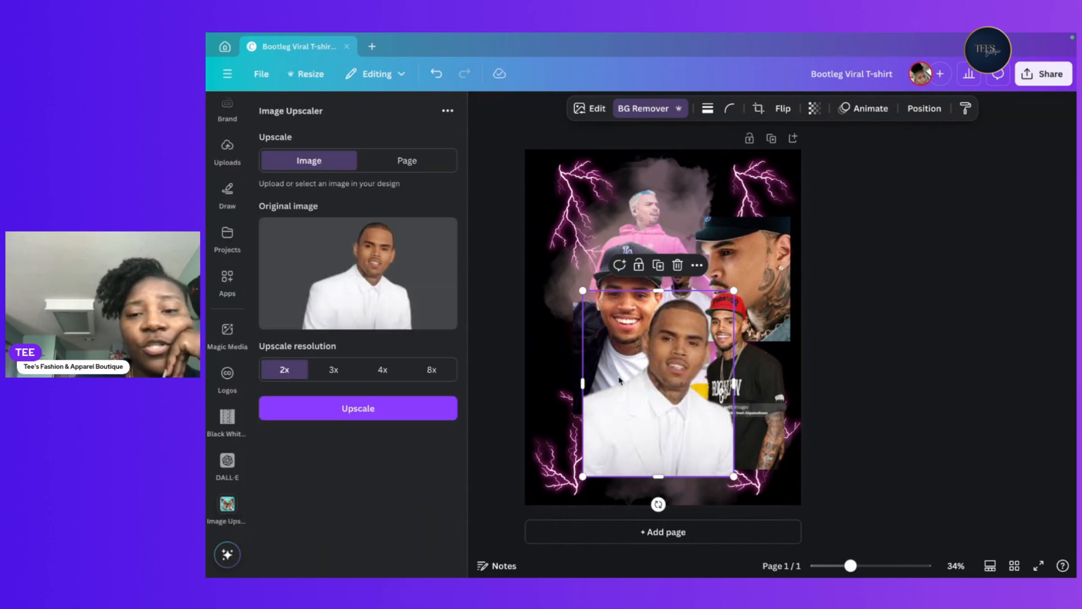
Upscale the white-suit photo at 8x, replace it in the design and shift it slightly down and right.
click(431, 369)
click(406, 409)
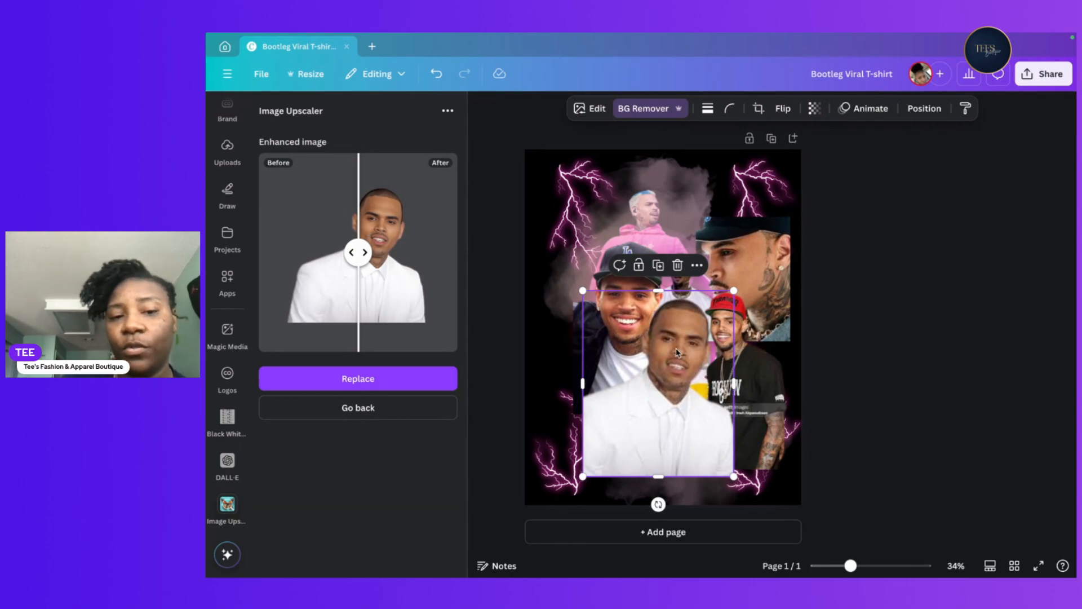
click(381, 378)
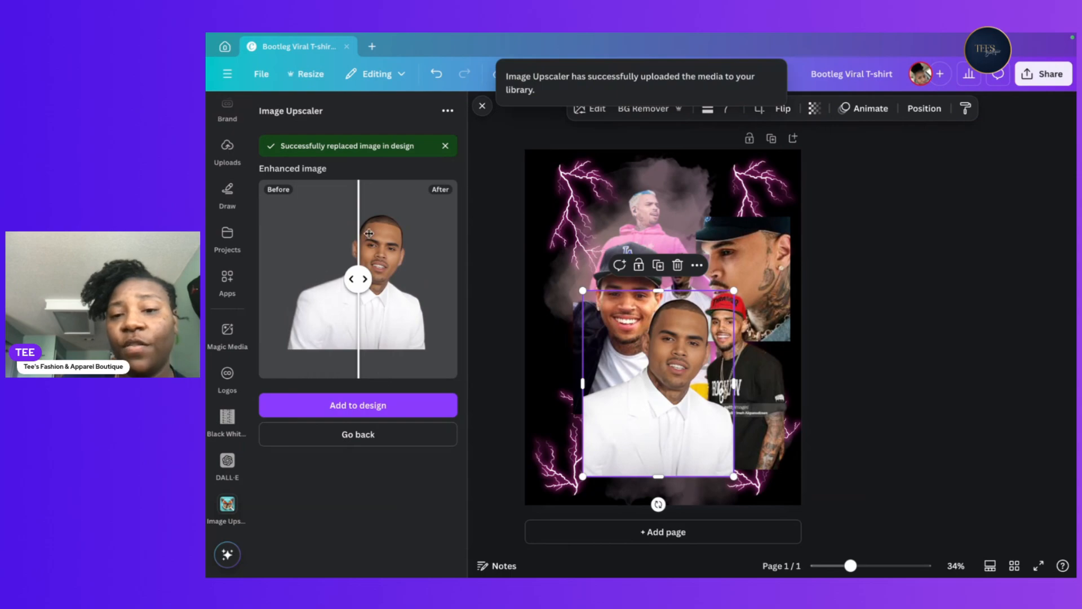
drag(666, 370, 669, 383)
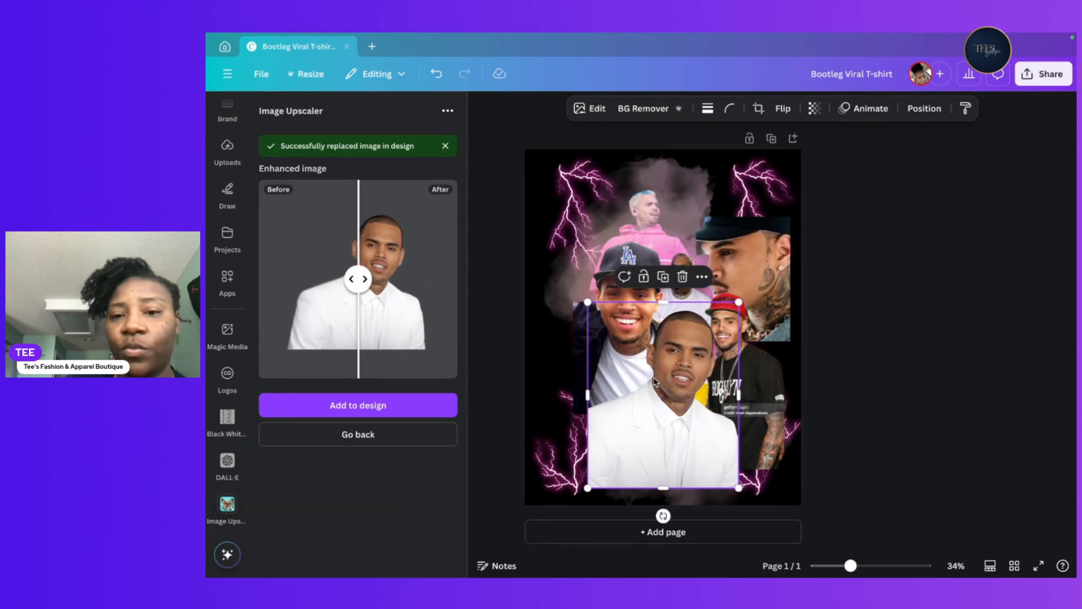
Upscale the side-profile photo at 8x and replace it in the design with the enhanced version.
click(329, 435)
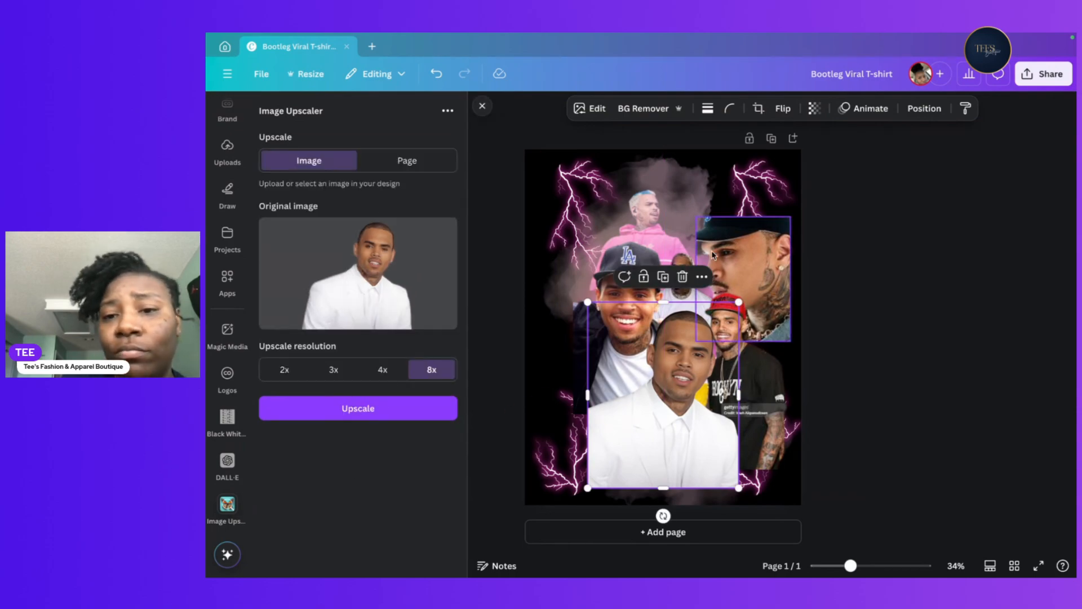
click(751, 260)
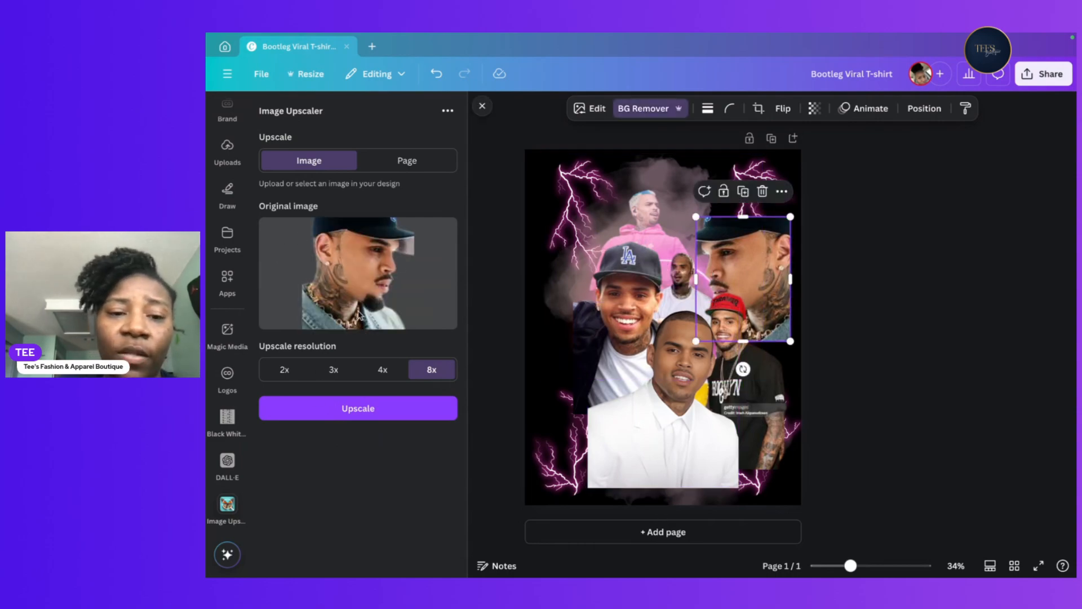
click(378, 416)
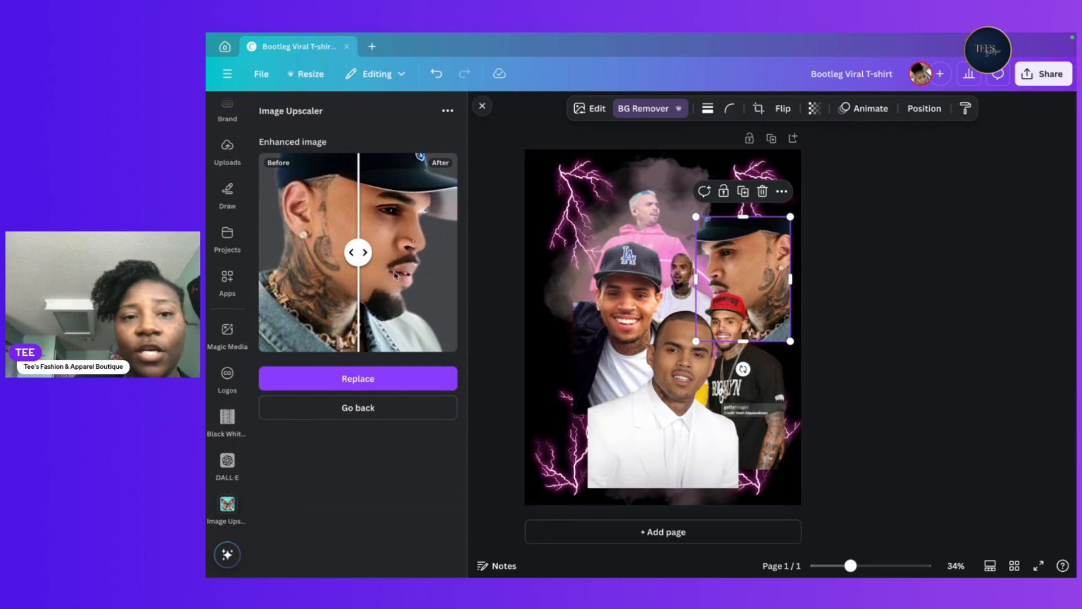
click(389, 378)
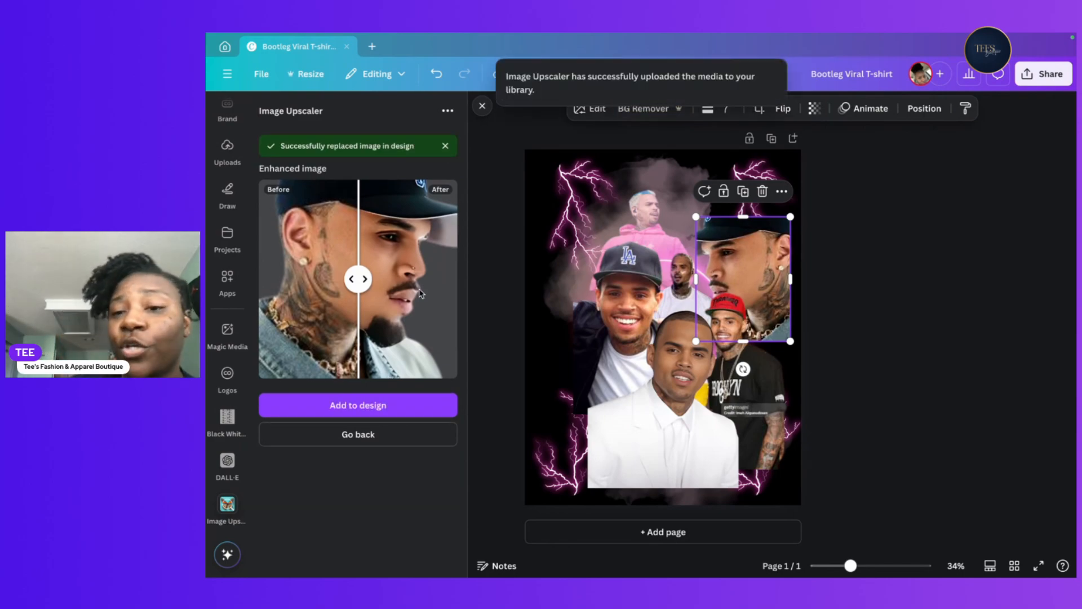
click(950, 277)
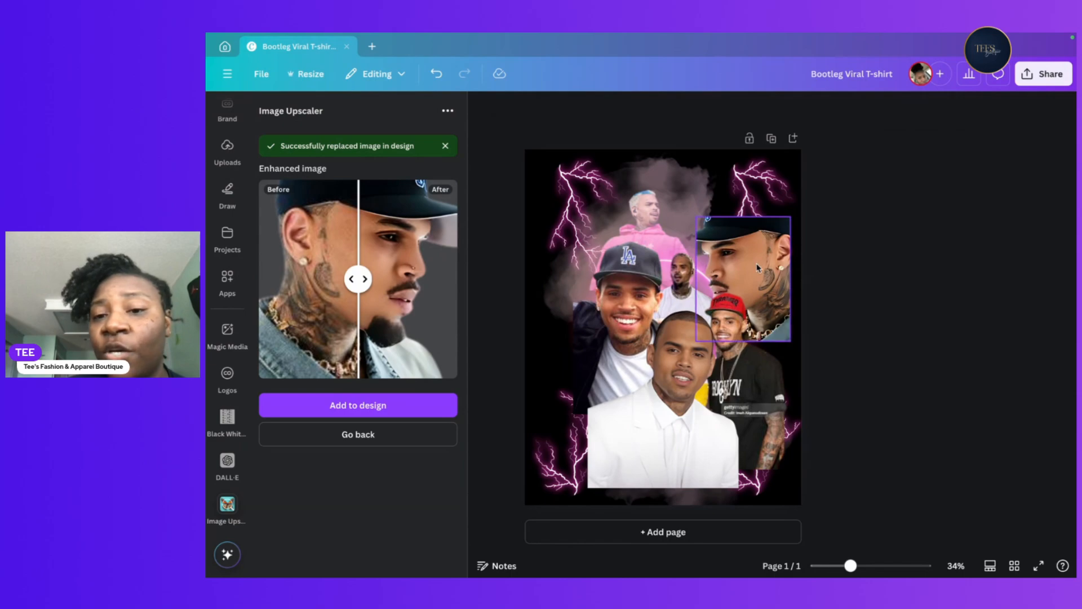
Upscale the red-cap photo at 8x and replace it in the design with the enhanced version.
click(758, 268)
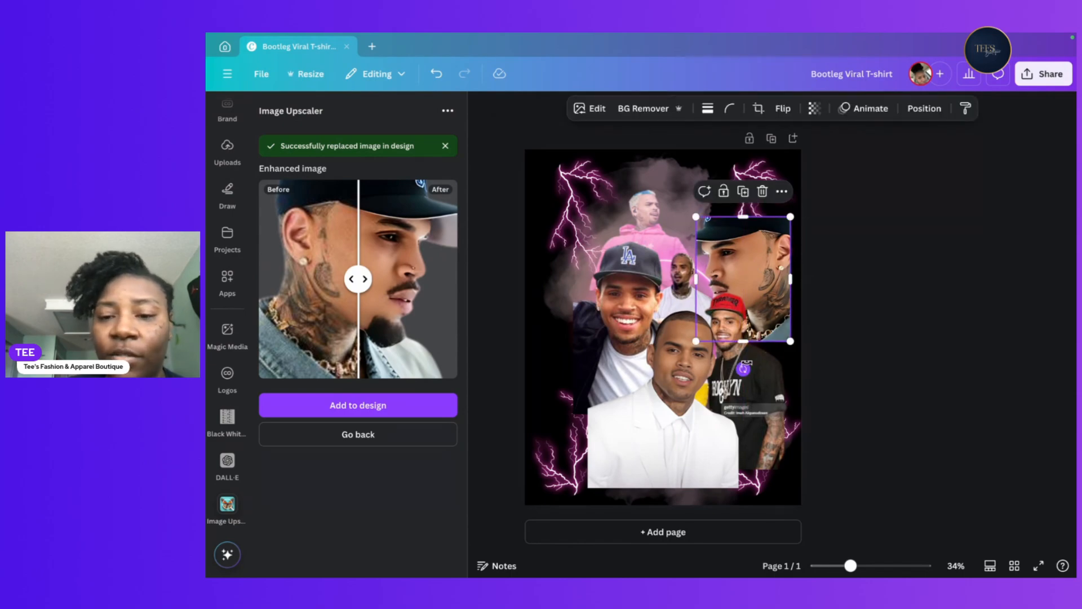
click(744, 372)
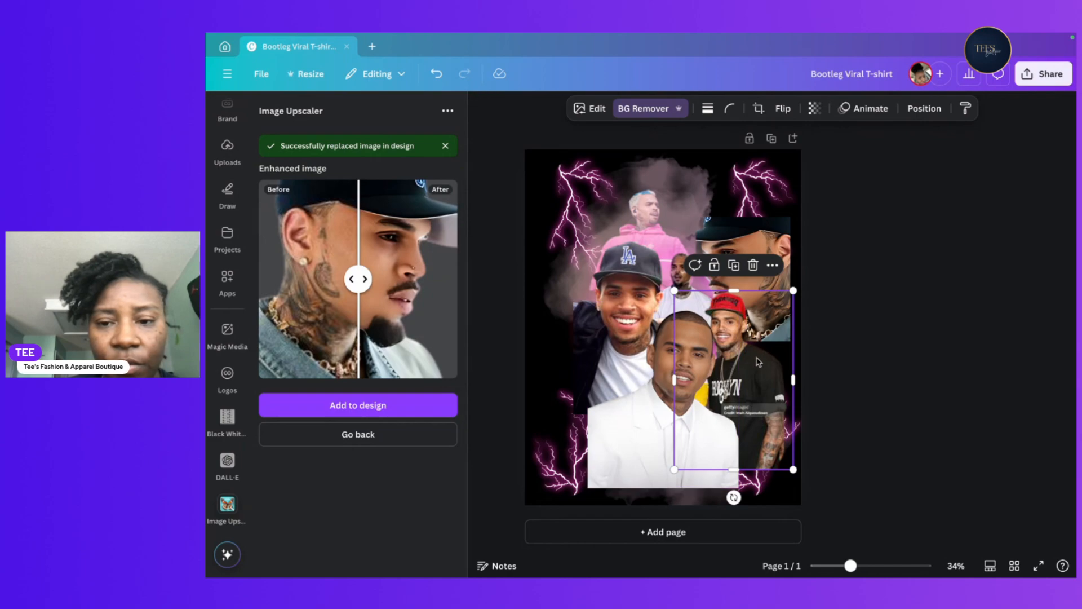
click(339, 442)
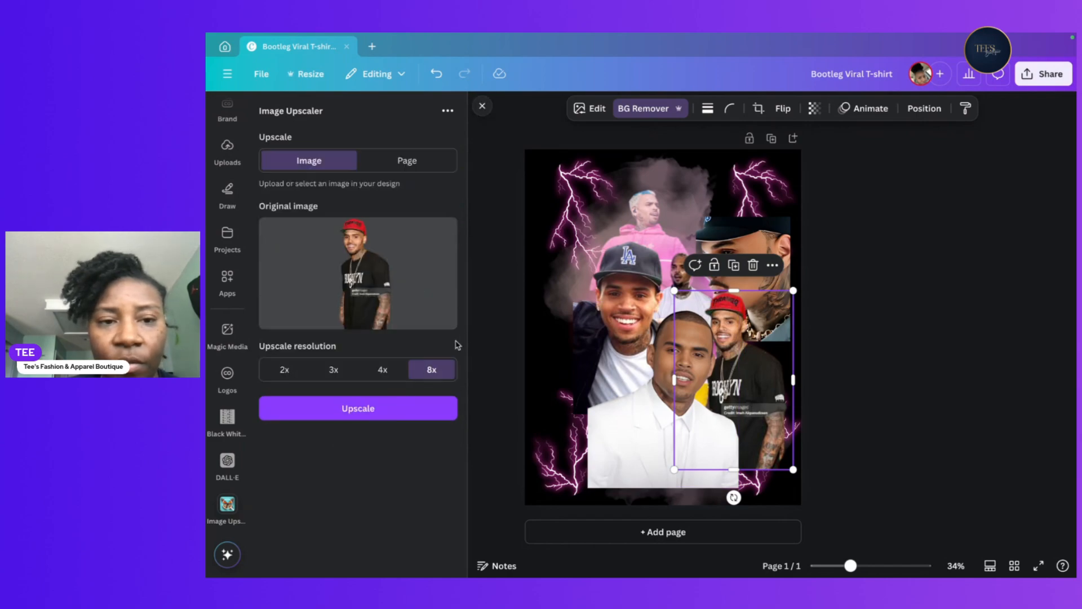
click(379, 408)
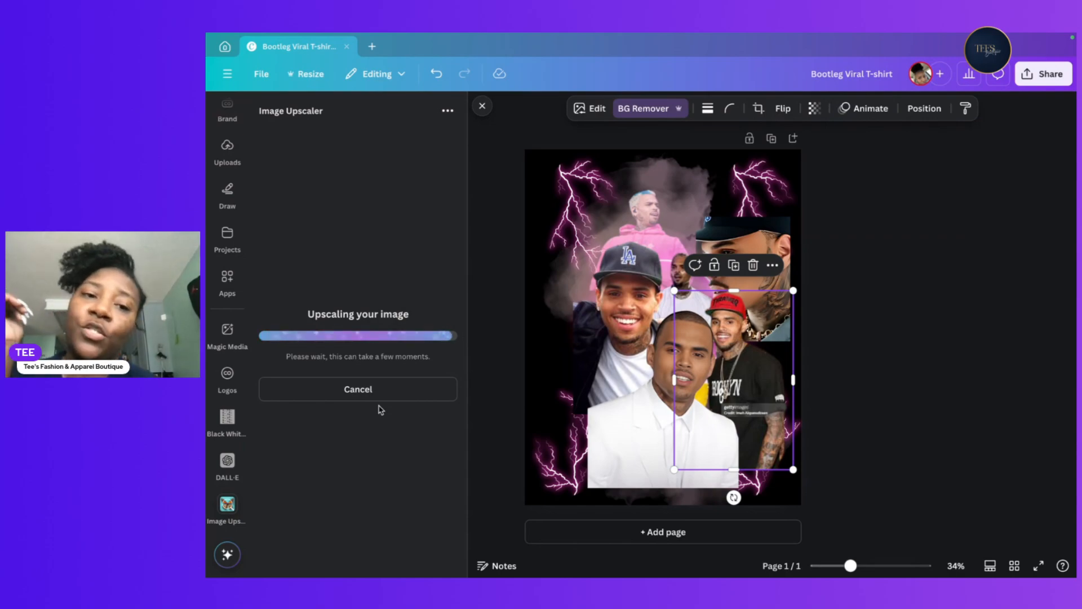
click(361, 376)
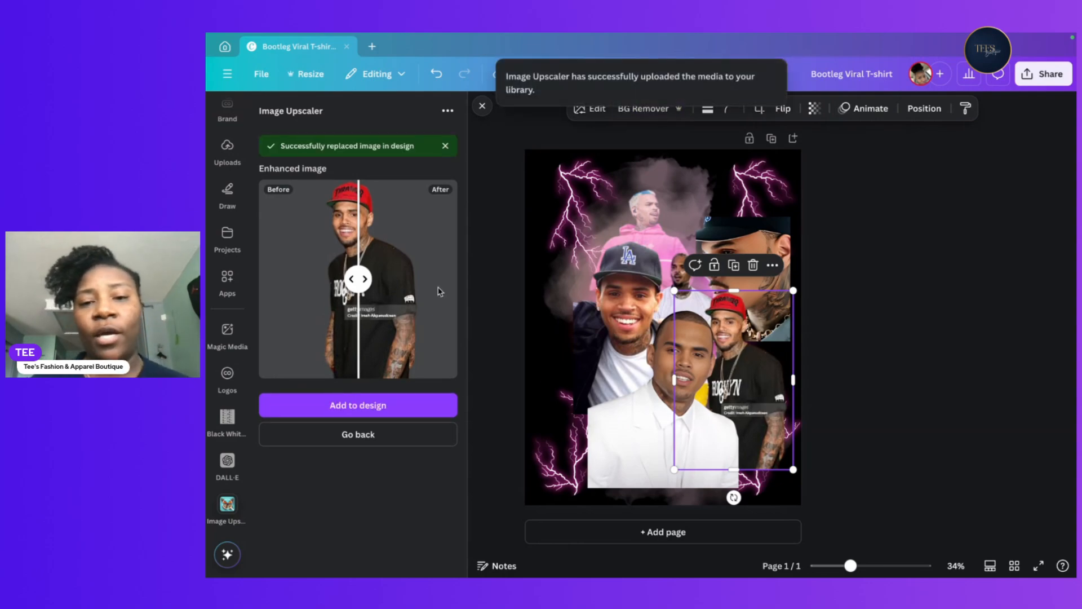
Upscale the LA-cap photo and replace it in the design with the enhanced version.
click(377, 439)
click(617, 287)
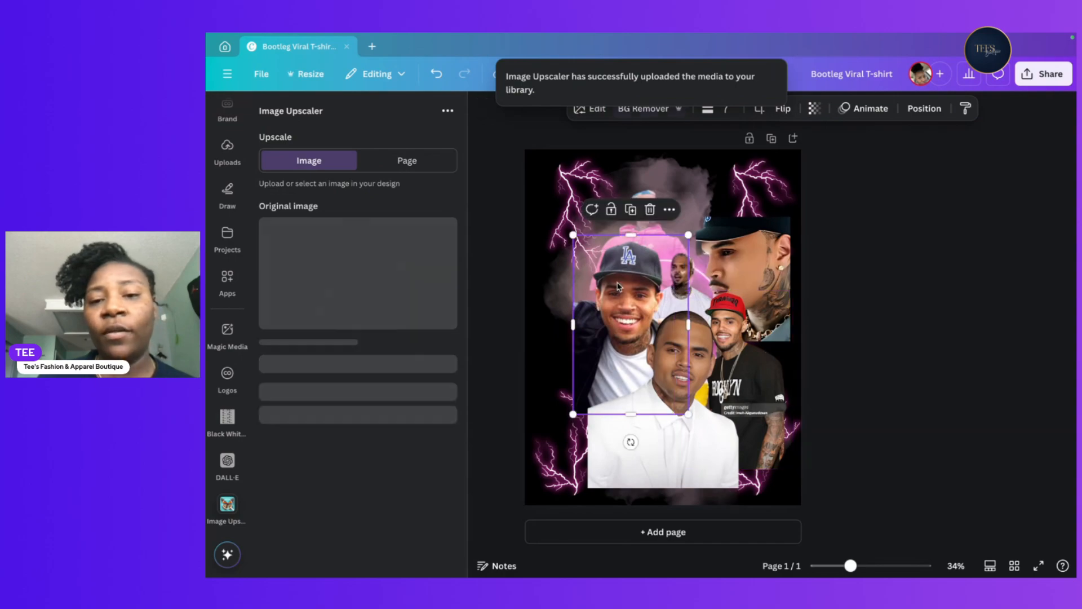
click(377, 408)
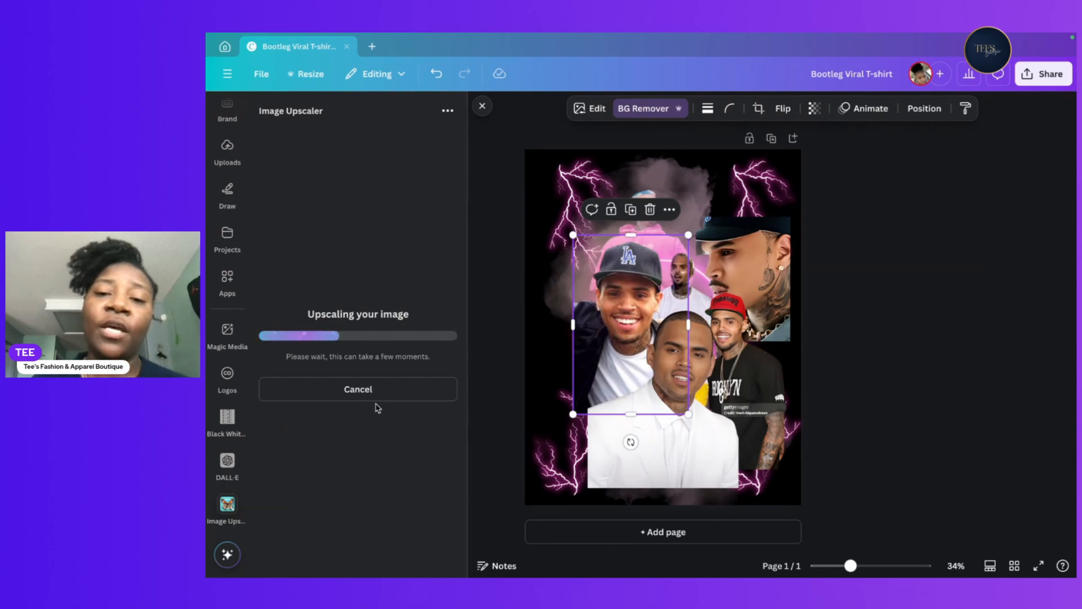
click(312, 377)
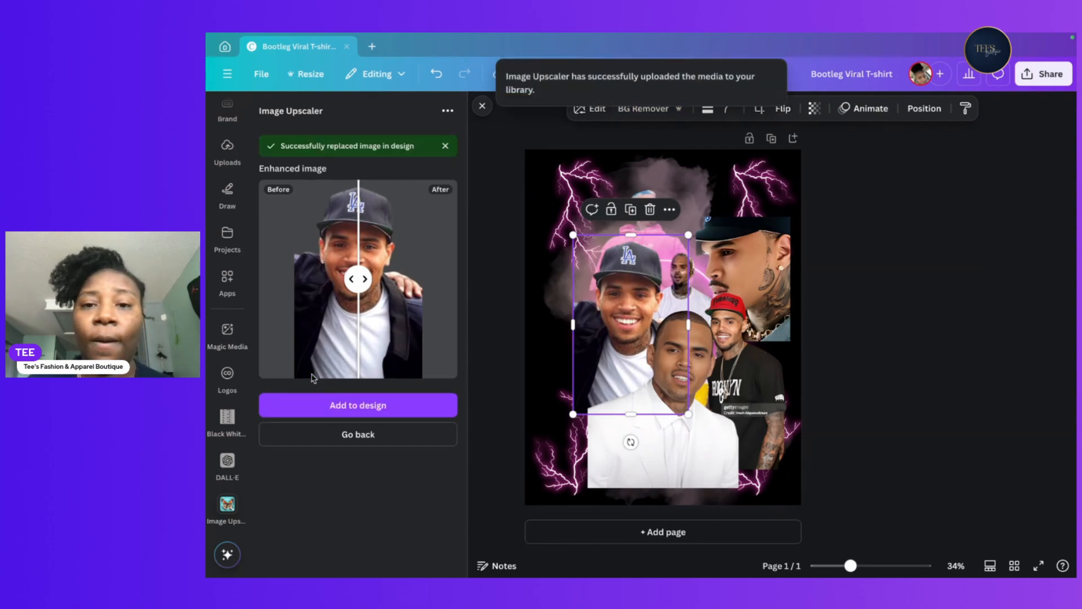
Select the white-T-shirt photo hidden behind the other photos by using the layer list.
click(697, 194)
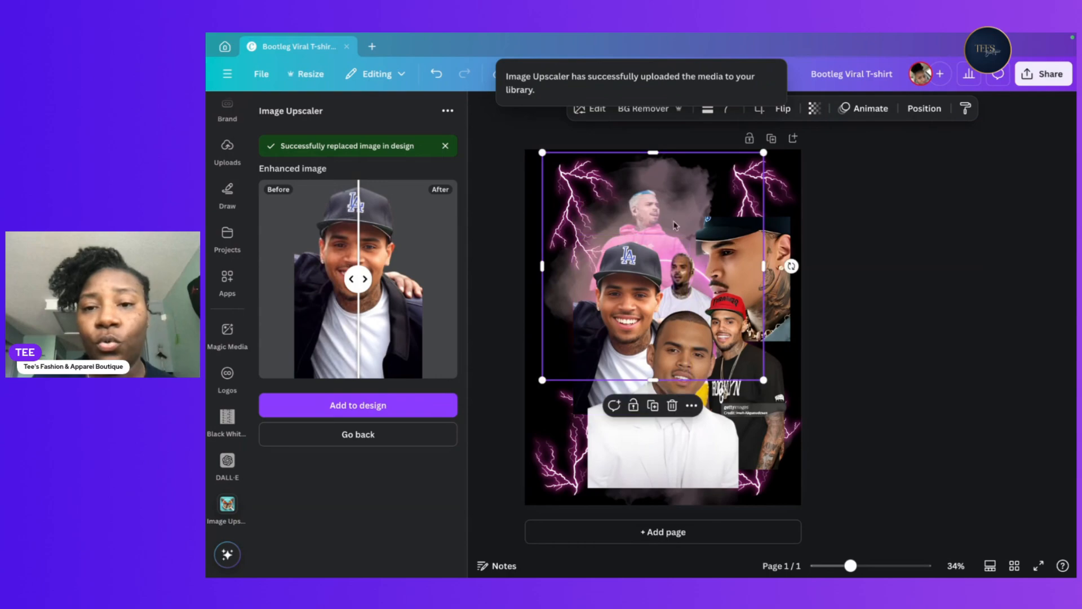
click(696, 281)
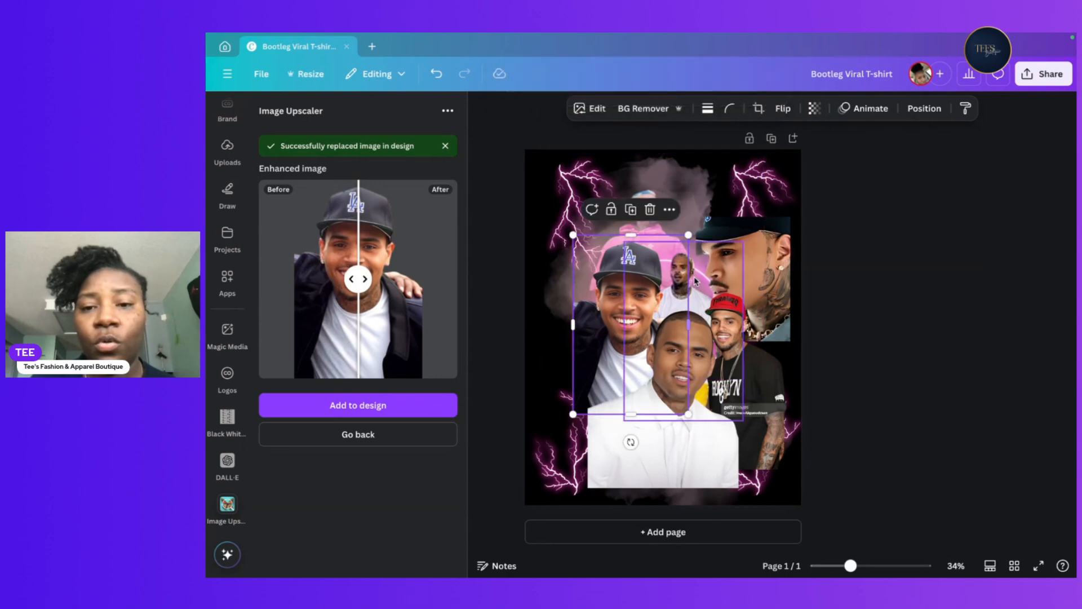
click(696, 295)
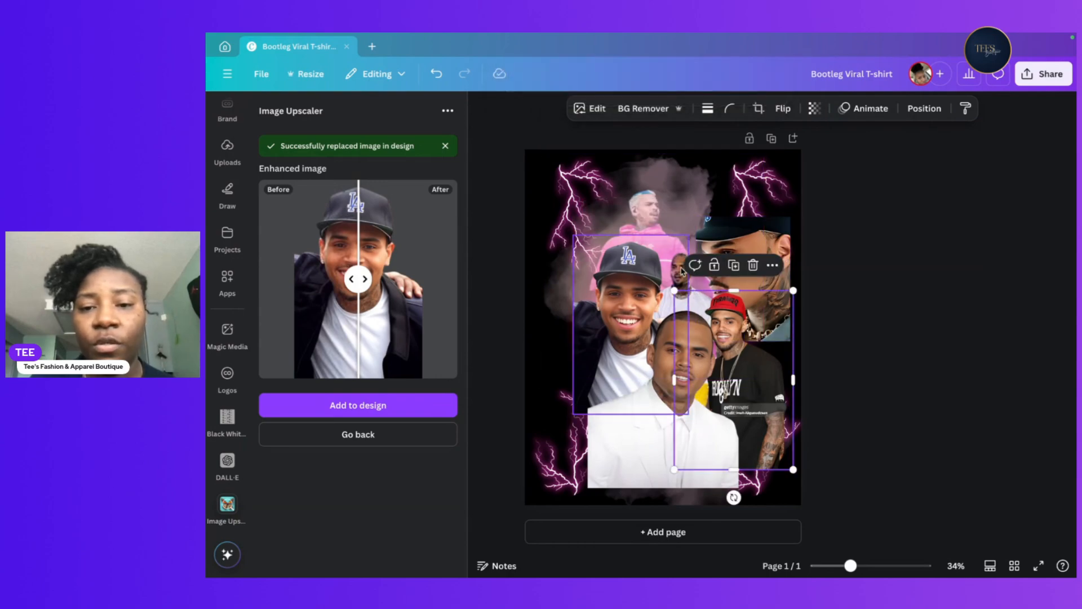
click(682, 272)
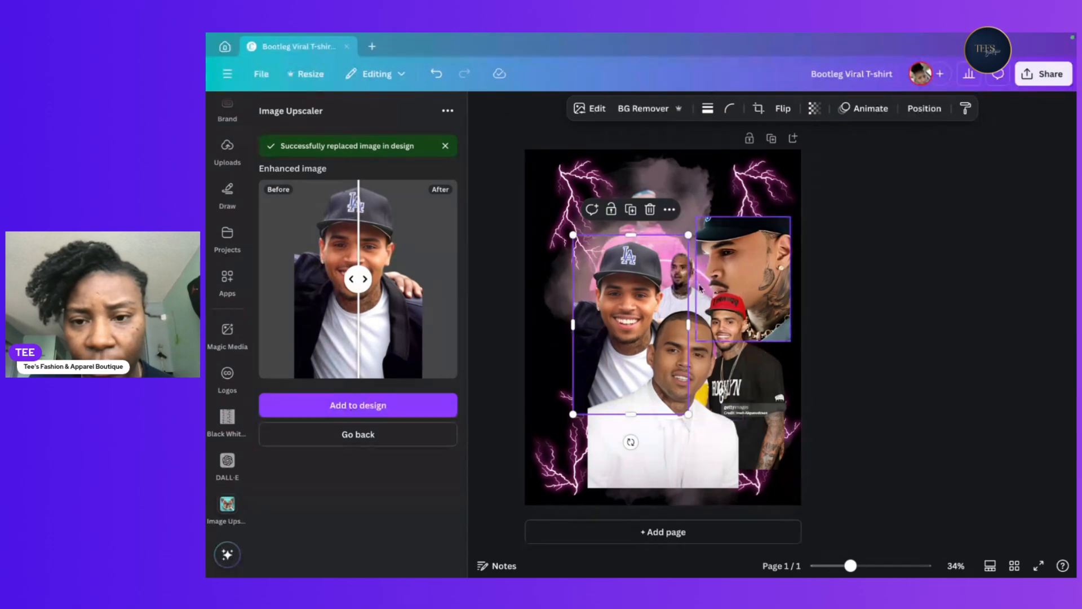
click(706, 302)
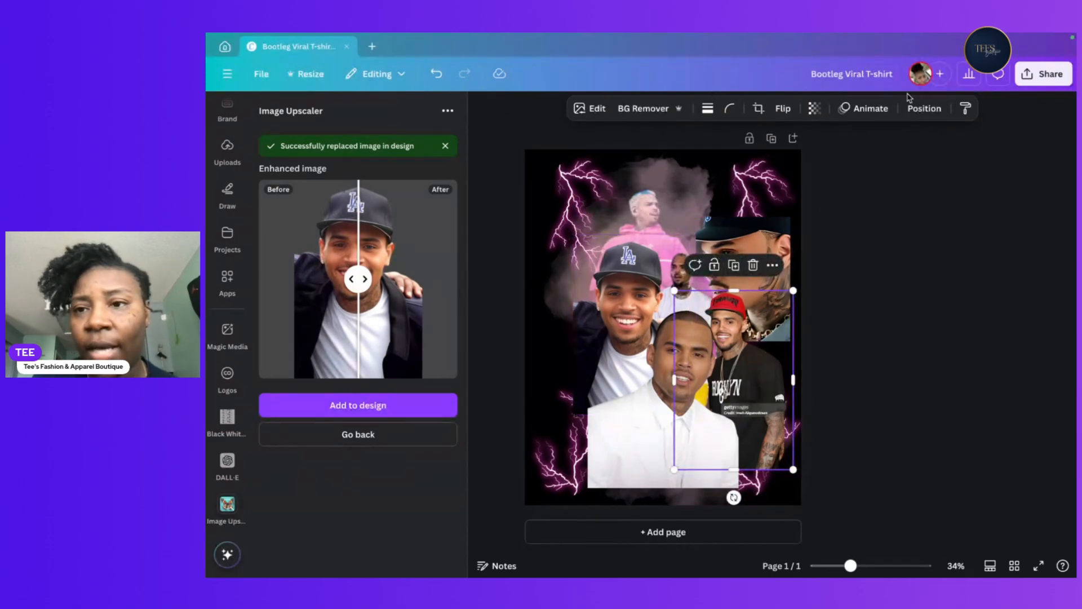
click(773, 266)
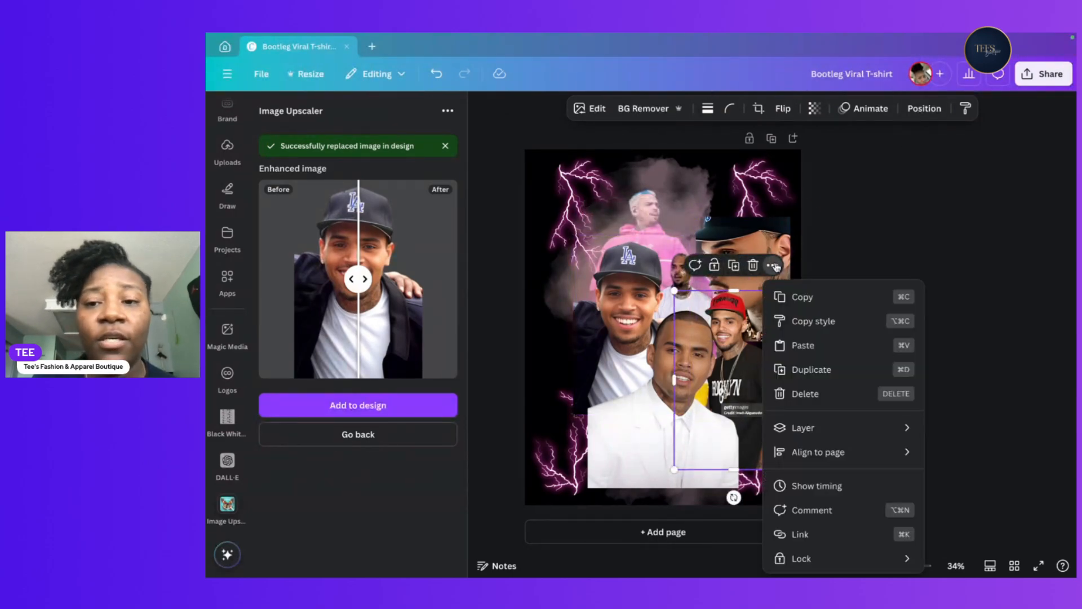
mouse_move(836, 437)
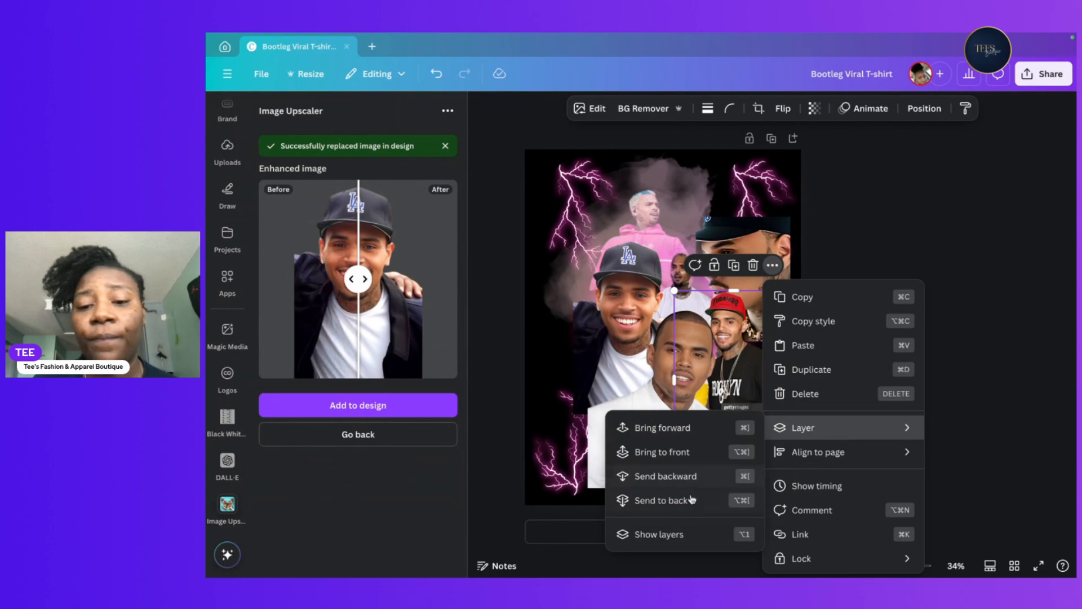
click(679, 536)
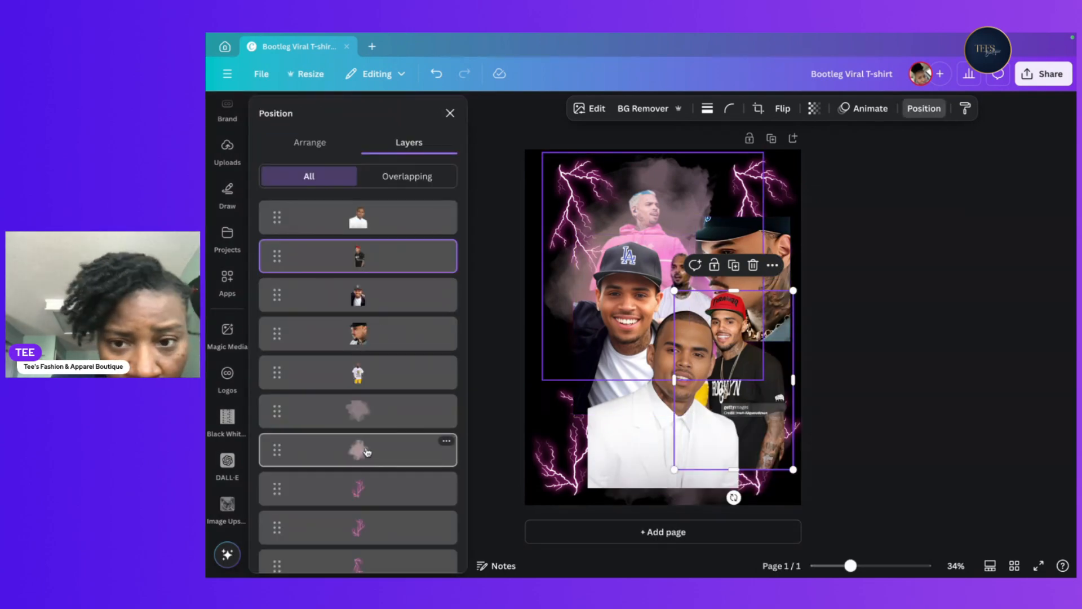
click(365, 373)
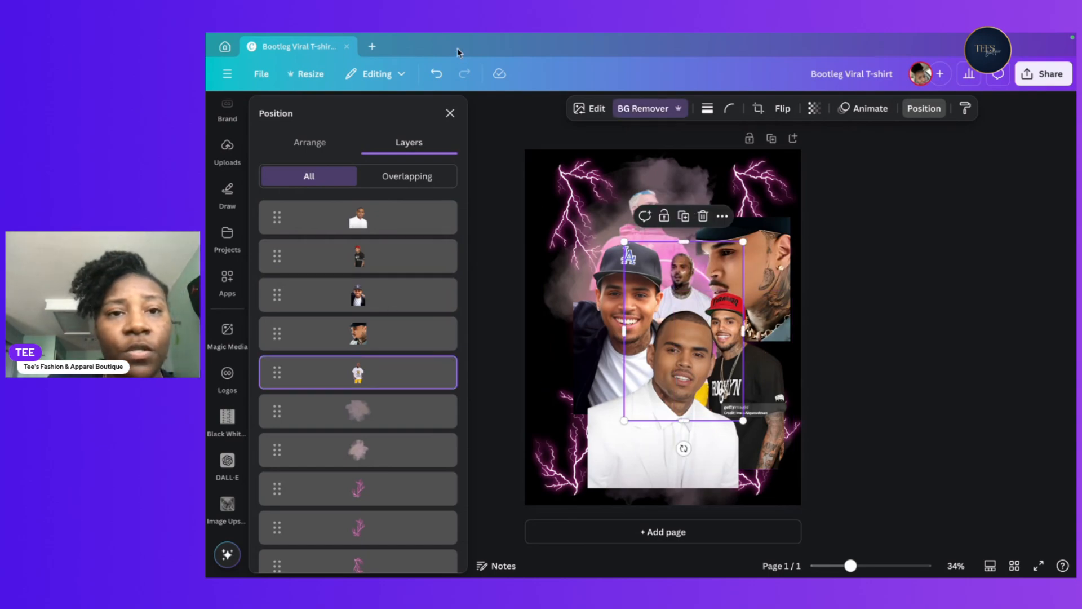
click(449, 113)
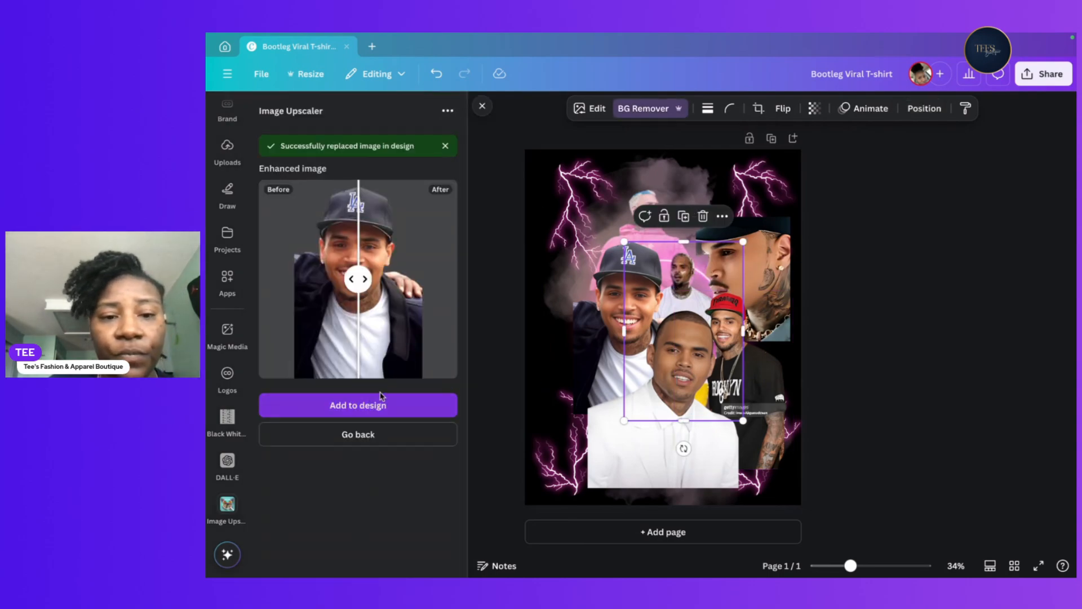
Upscale the white-T-shirt photo at 8x and replace it in the design with the enhanced version.
click(368, 435)
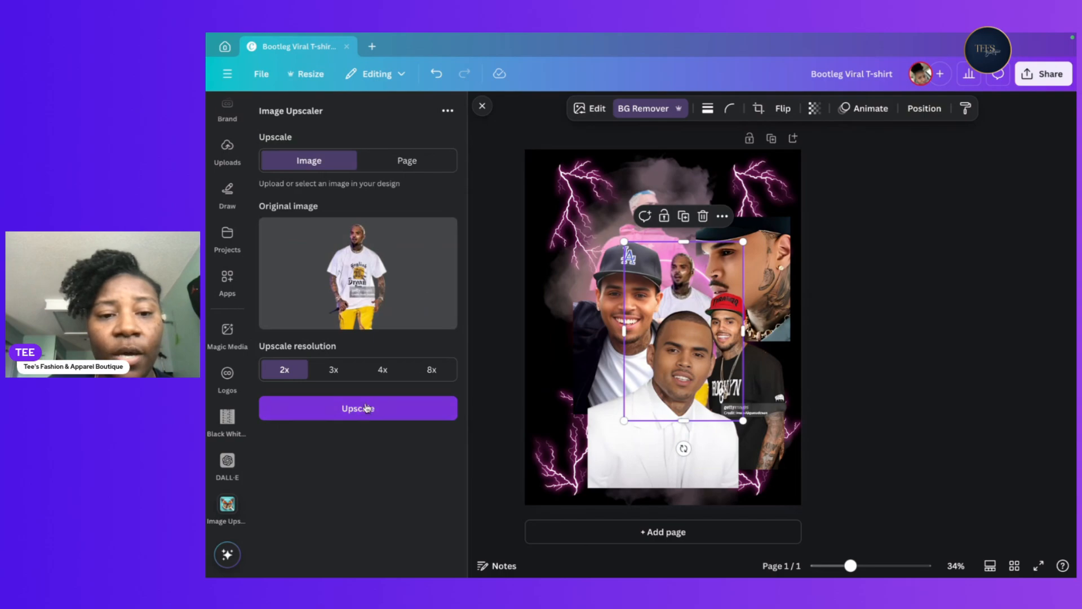
click(432, 369)
click(372, 410)
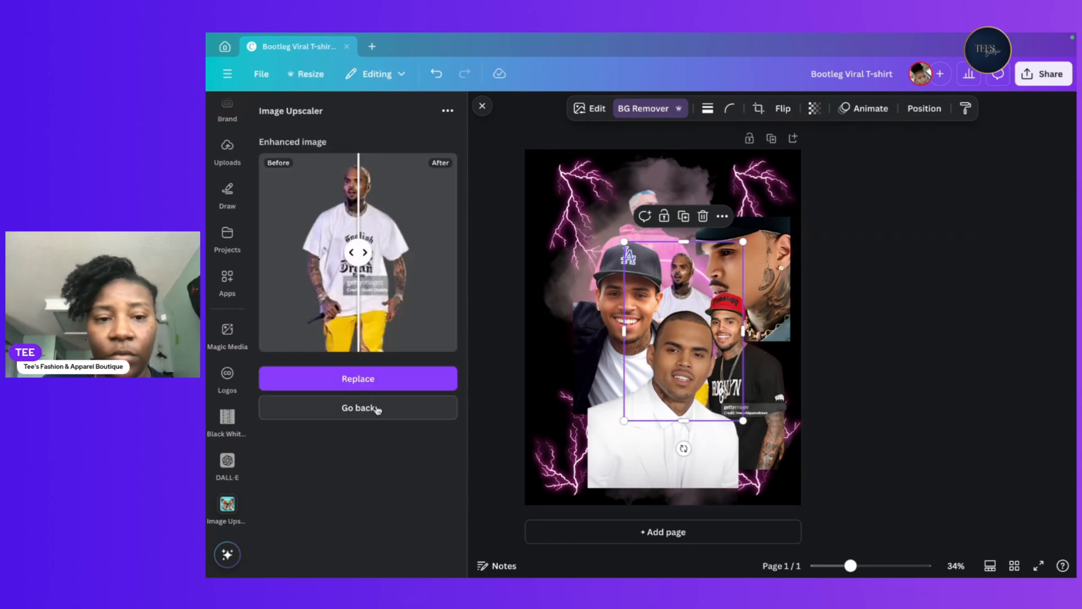
click(388, 375)
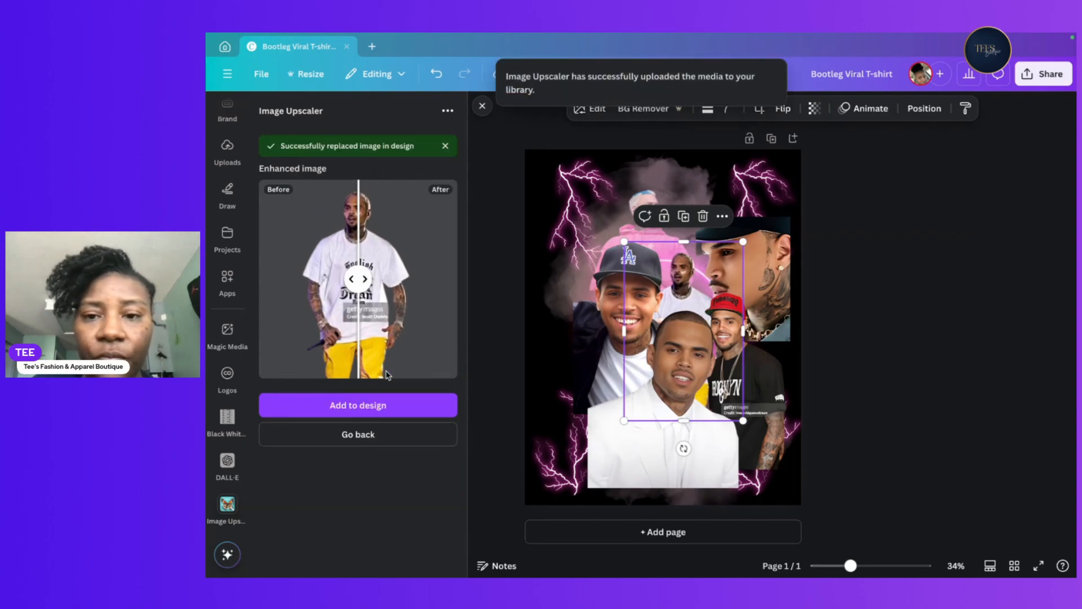
Move the white-suit photo down and right to the page's bottom edge, and the red-cap photo left between it and the LA-cap photo.
mouse_move(633, 448)
mouse_down()
mouse_move(644, 447)
mouse_move(644, 461)
mouse_up()
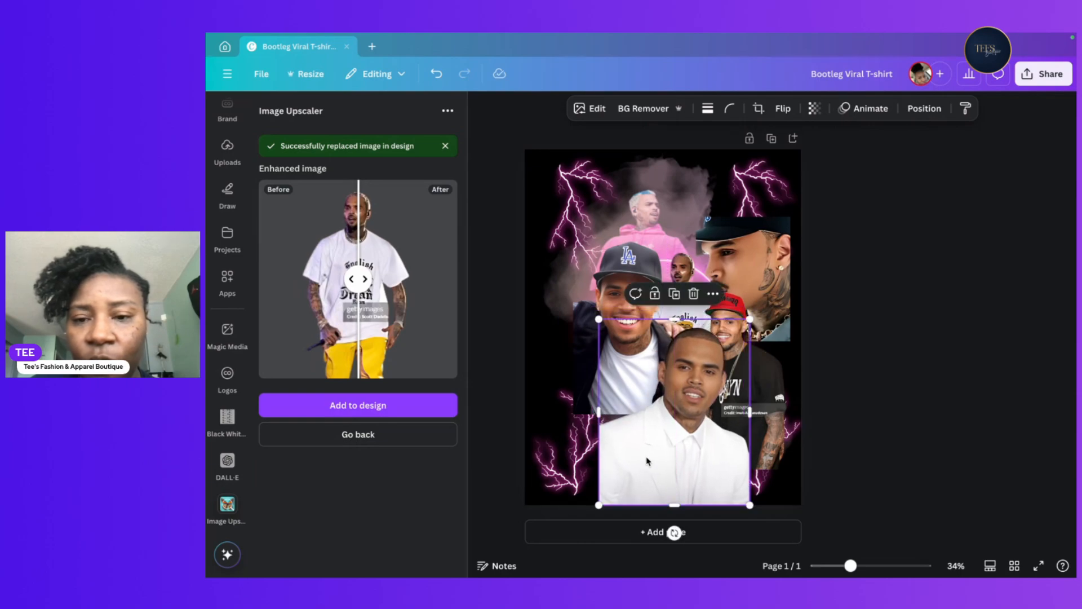
click(733, 326)
drag(729, 306, 676, 302)
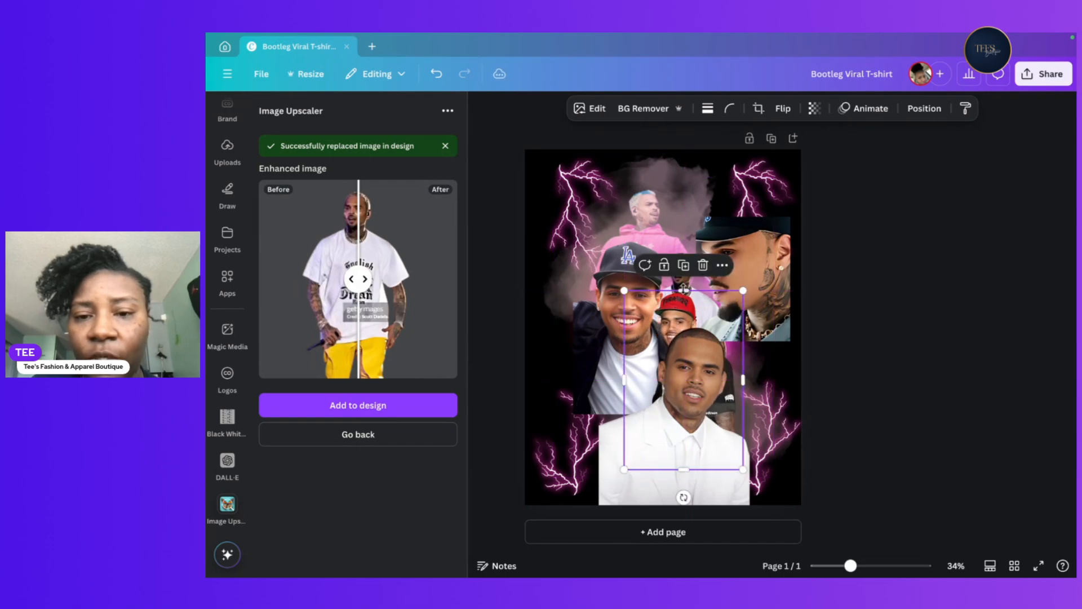
click(692, 258)
click(685, 316)
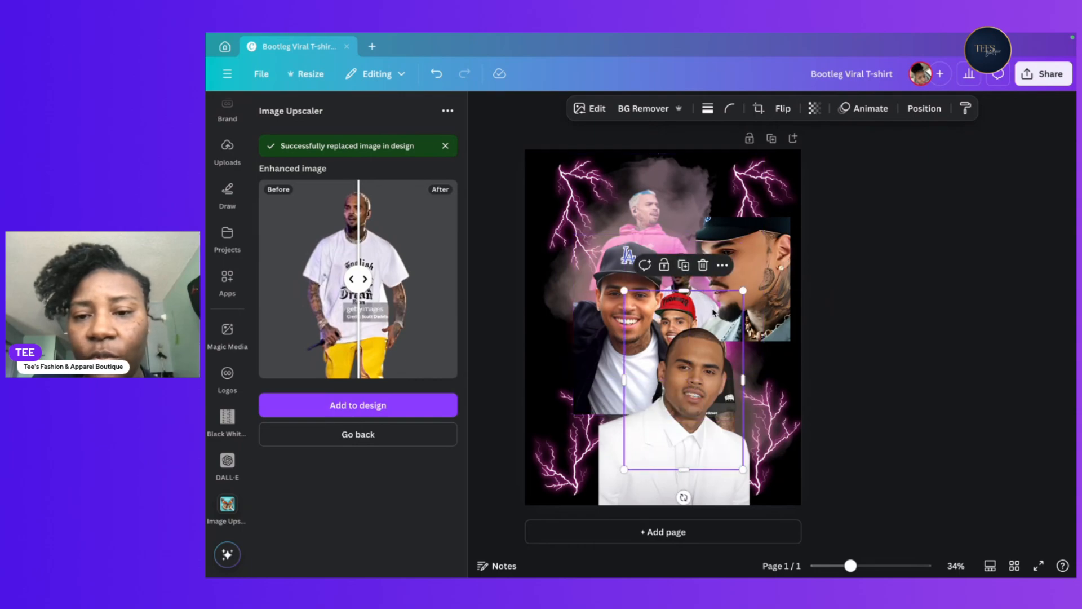
click(688, 279)
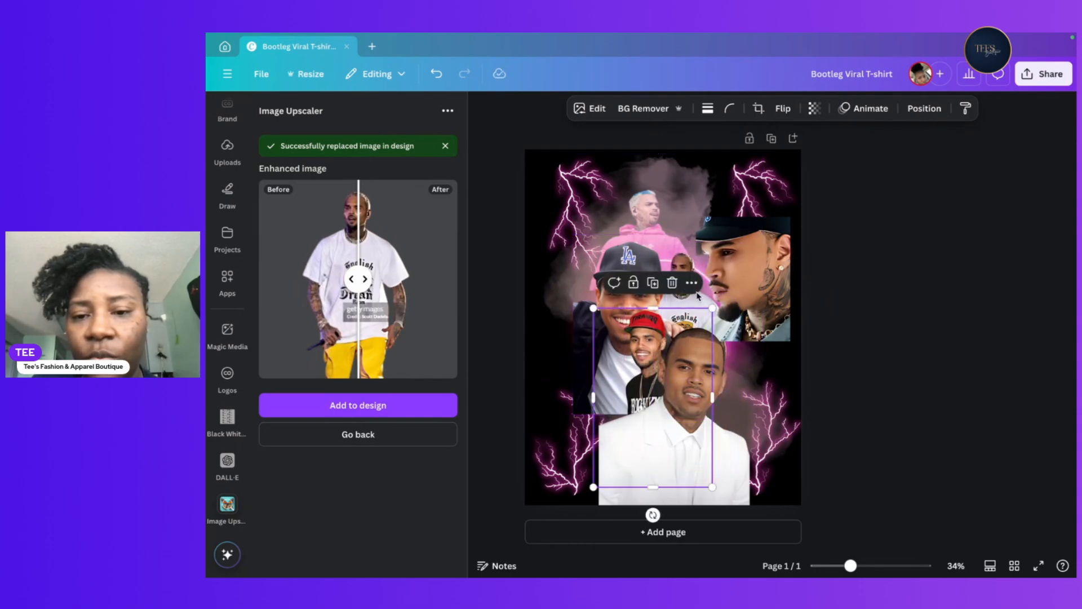
Raise the white-T-shirt photo above the group and shift the LA-cap photo down and left.
click(706, 299)
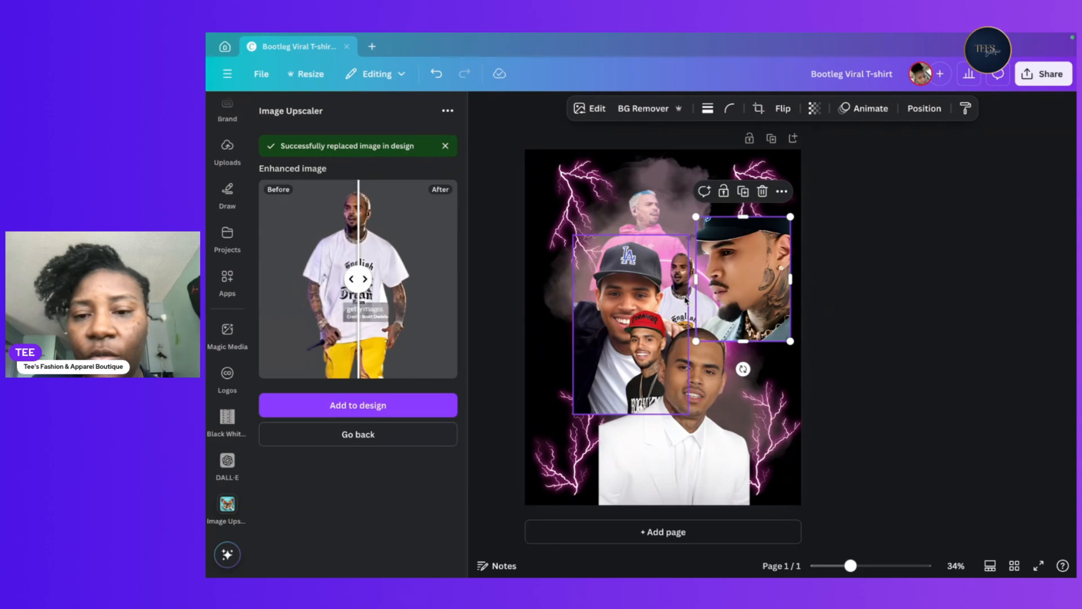
click(686, 300)
drag(687, 303, 687, 264)
drag(601, 275, 592, 300)
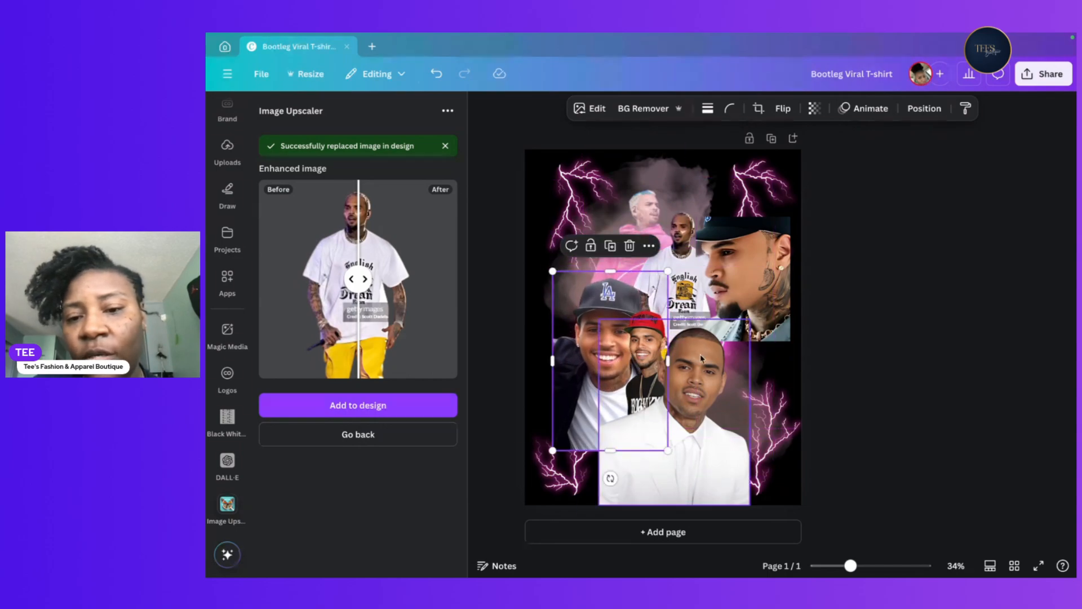
Move the side-profile photo lower, against the page's right edge and above the white-suit photo's shoulder.
drag(757, 280, 723, 354)
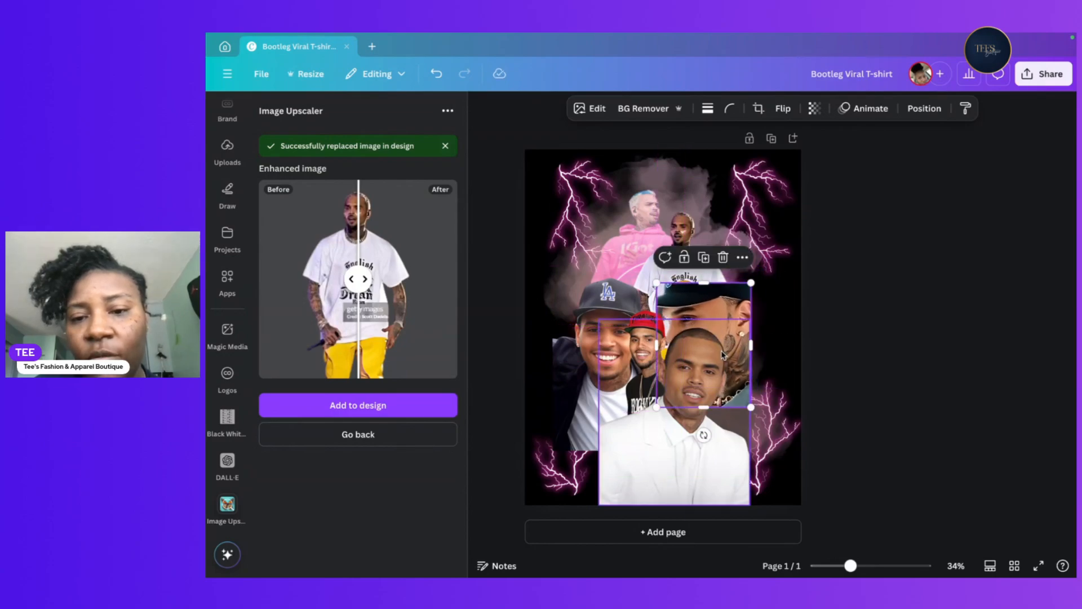
drag(717, 300, 757, 267)
drag(791, 316, 800, 316)
Shift the red-cap photo right behind the white-suit photo, and move the white-suit photo left and down past the page's bottom edge.
mouse_move(646, 338)
mouse_down()
mouse_move(668, 323)
mouse_move(653, 331)
mouse_move(661, 336)
mouse_up()
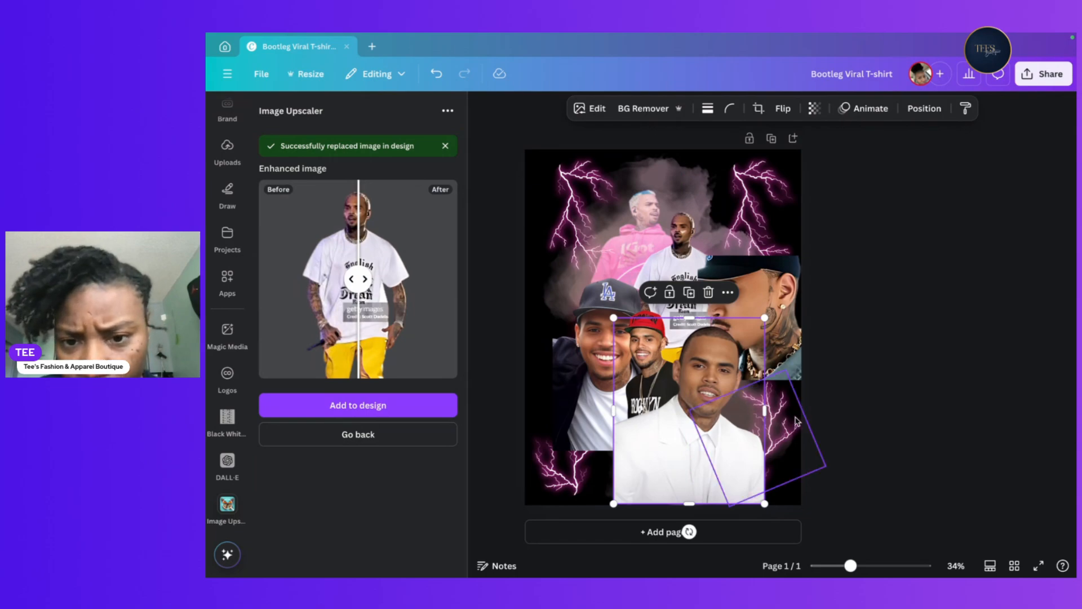
click(748, 407)
click(636, 381)
drag(644, 385, 710, 383)
click(640, 370)
drag(761, 475, 724, 448)
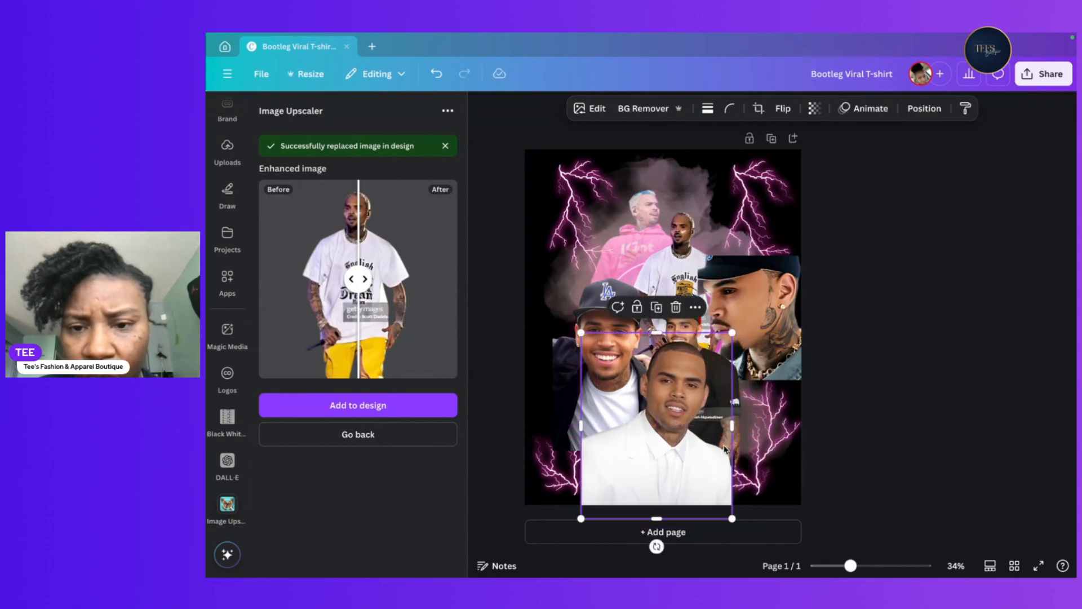
Extend the red-cap photo's top edge upward, keeping the white-suit photo in front at the page's bottom edge.
click(679, 313)
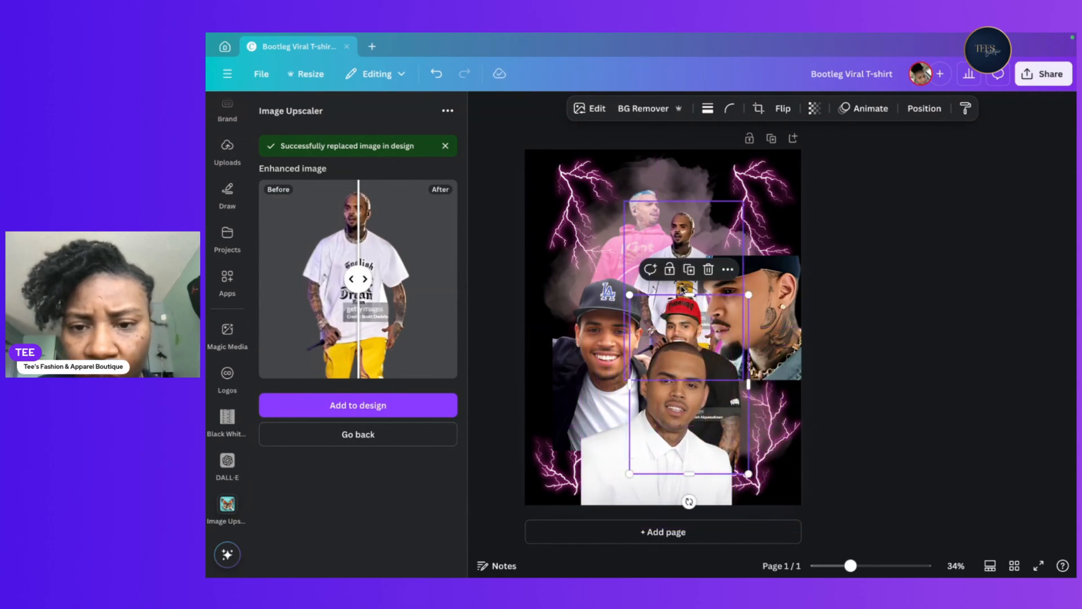
drag(688, 291, 688, 270)
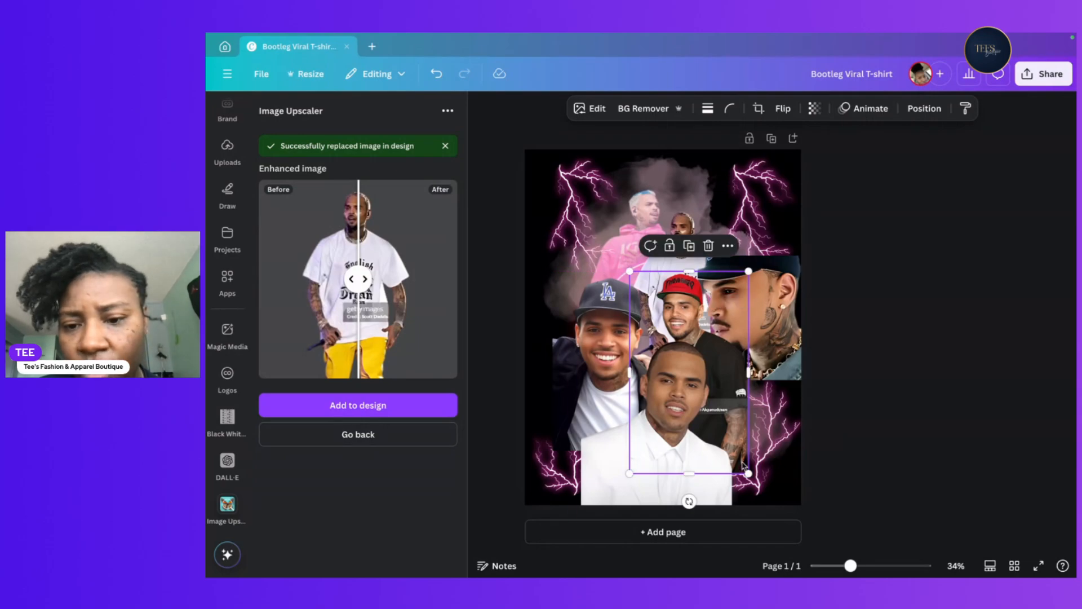
click(779, 461)
drag(718, 493, 689, 443)
click(843, 458)
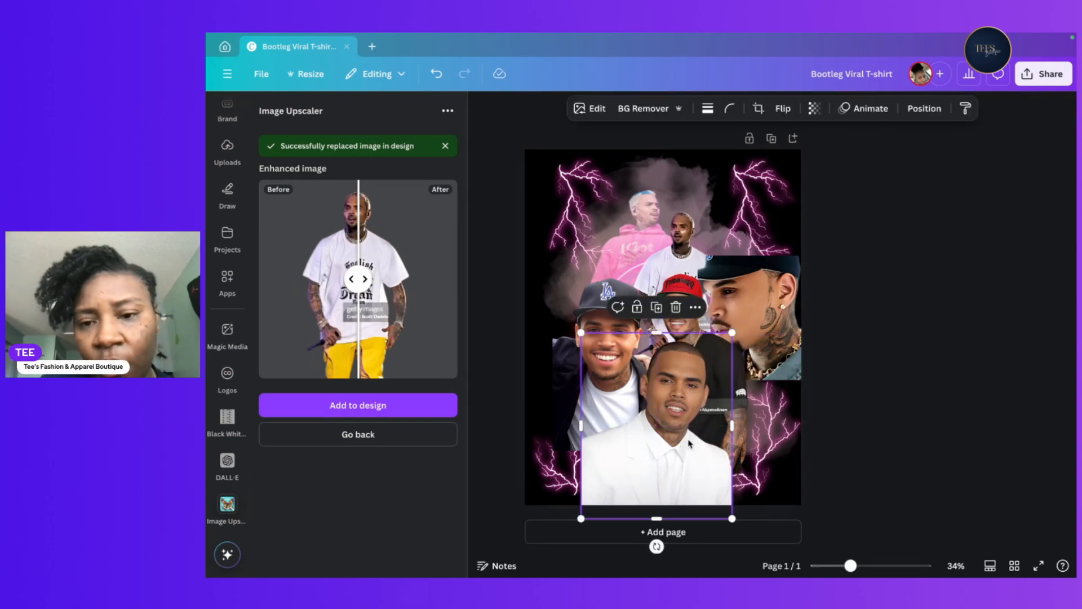
Move the side-profile photo up to the page's upper right and send it one layer backward, behind the white-T-shirt photo.
click(774, 306)
drag(785, 313, 774, 231)
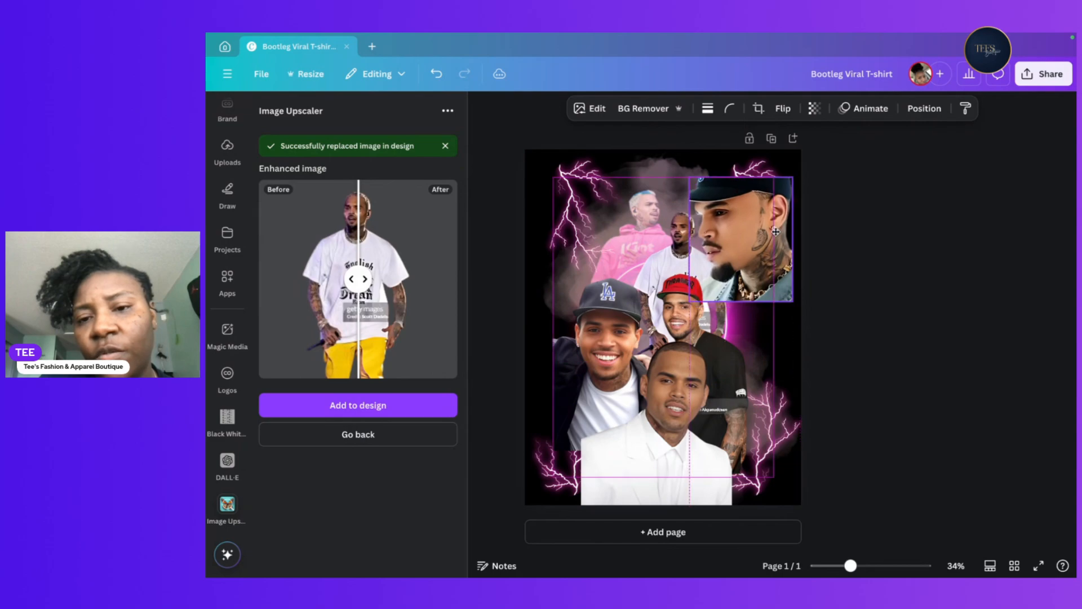
click(940, 110)
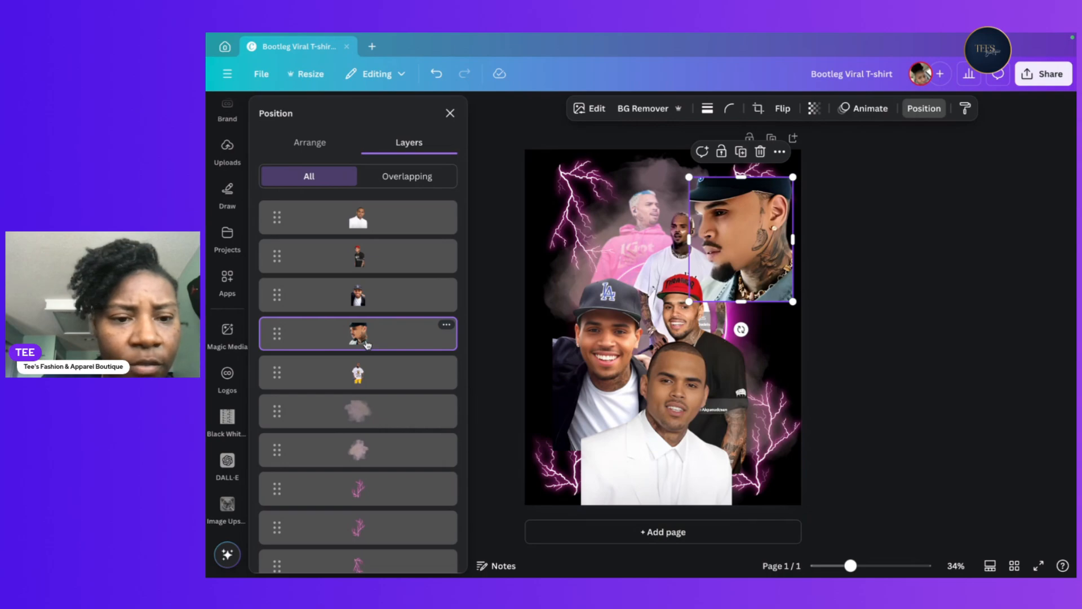
drag(370, 342, 362, 370)
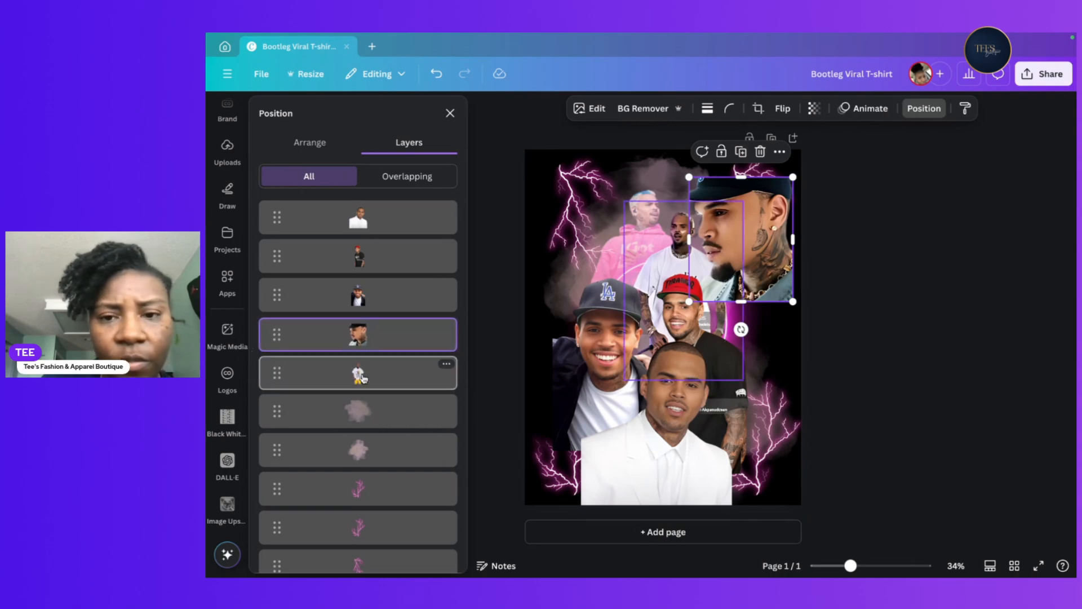
drag(784, 225, 776, 226)
drag(394, 342, 378, 375)
mouse_move(745, 217)
mouse_down()
mouse_move(762, 249)
mouse_move(750, 225)
mouse_up()
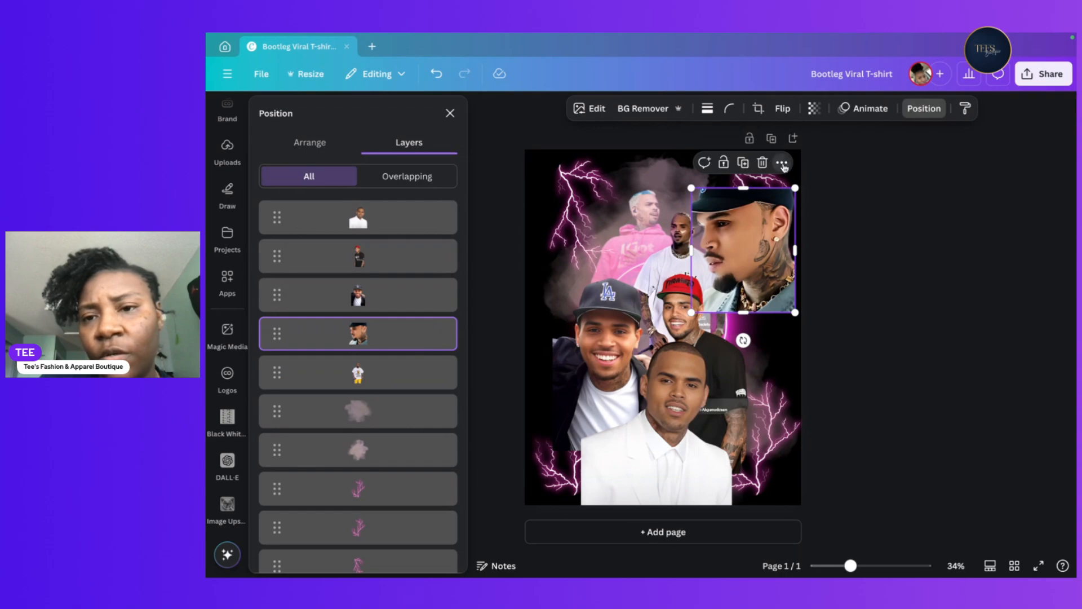
click(782, 164)
mouse_move(837, 327)
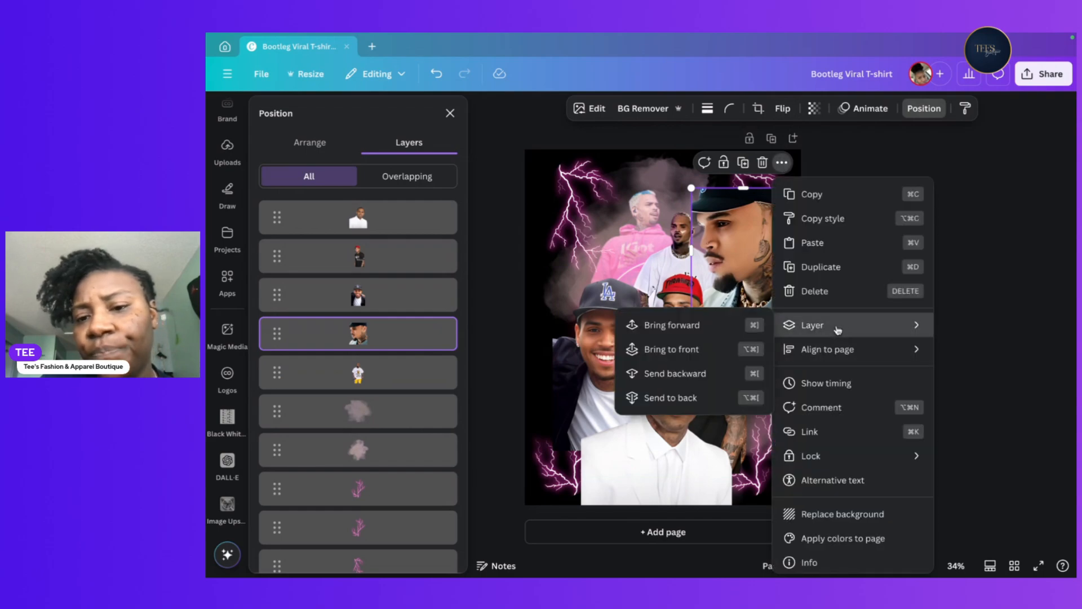
click(708, 373)
Move the side-profile photo to the page's upper left and flip it horizontally.
drag(733, 242, 593, 225)
click(783, 108)
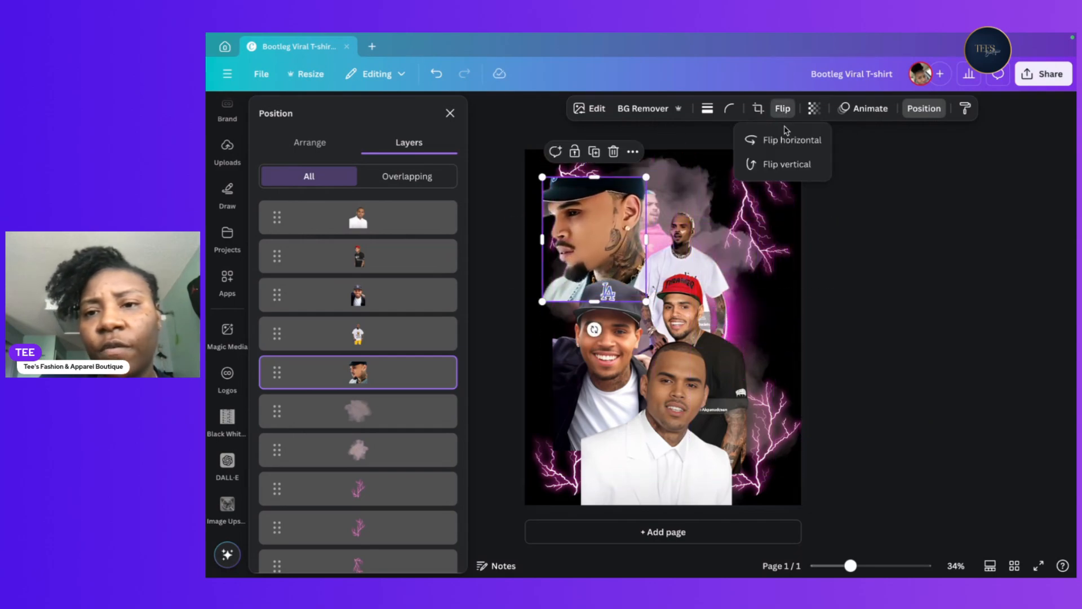
click(792, 140)
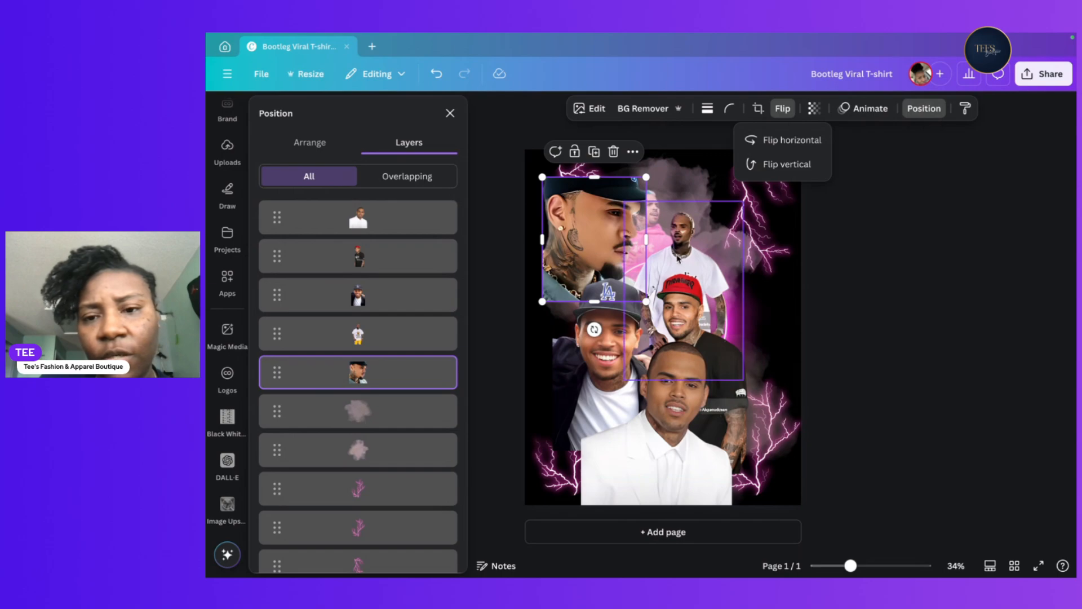
Lower the white-T-shirt photo slightly, and move the pink-hoodie photo down and right behind it, shifting the side-profile photo and smoke aside.
drag(689, 260, 690, 280)
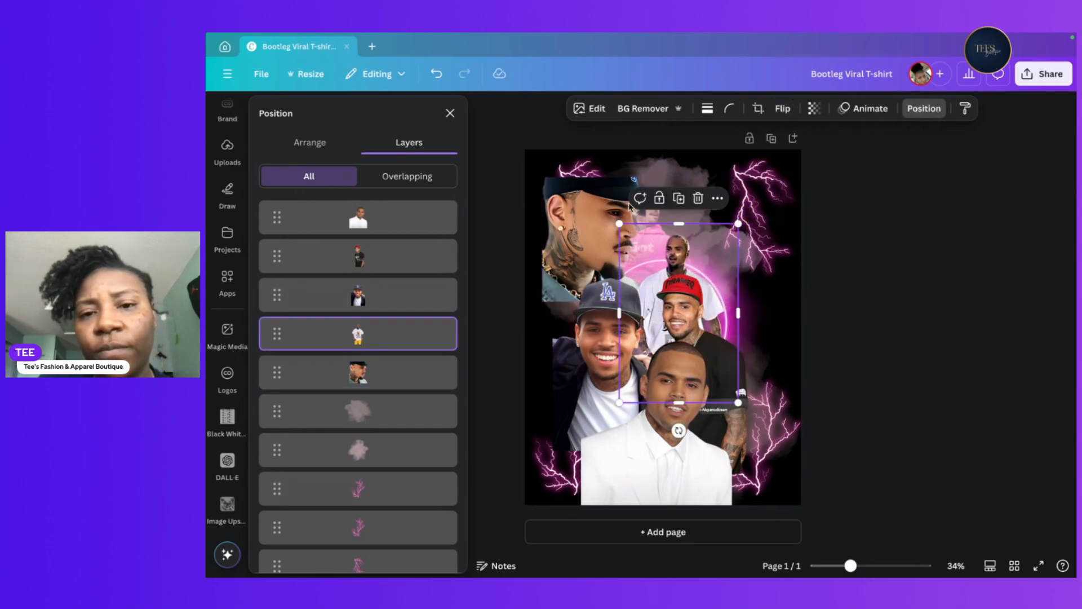
drag(595, 190, 545, 190)
click(656, 219)
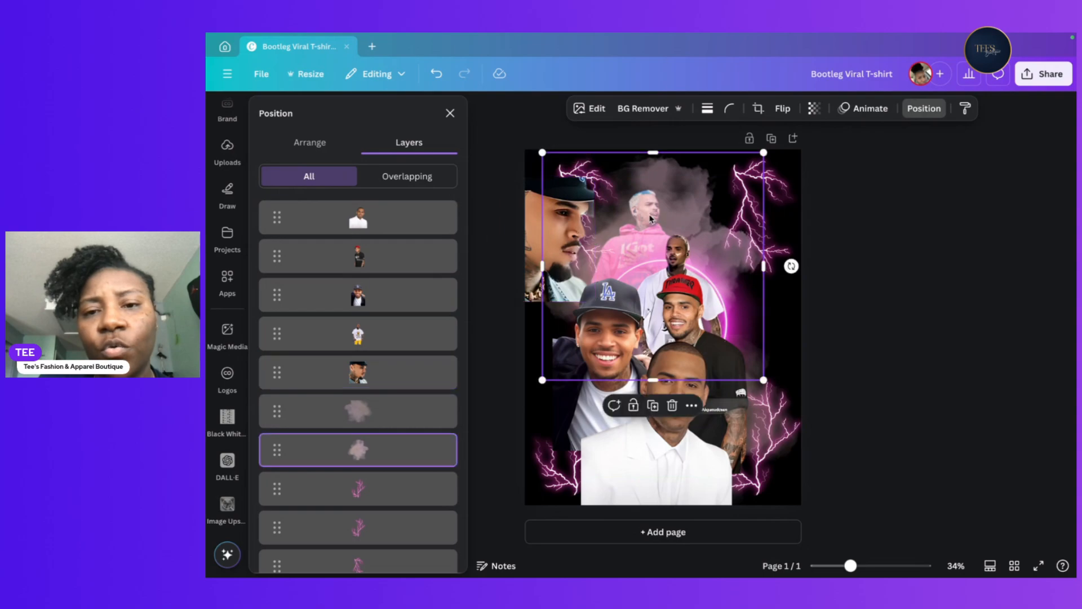
drag(649, 214, 530, 203)
drag(662, 218, 735, 276)
Move the side-profile photo right, above the LA-cap photo, and bring the smoke back behind it.
drag(568, 212, 654, 213)
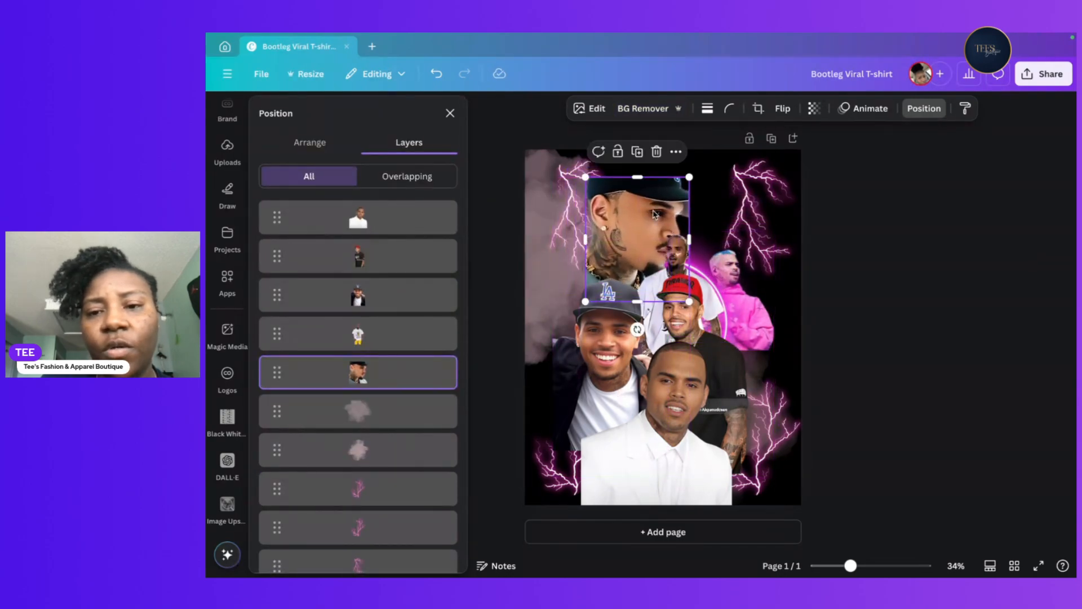
click(548, 220)
drag(581, 223, 662, 215)
Upscale the pink-hoodie photo at 8x with Image Upscaler and replace the original in the design.
click(763, 322)
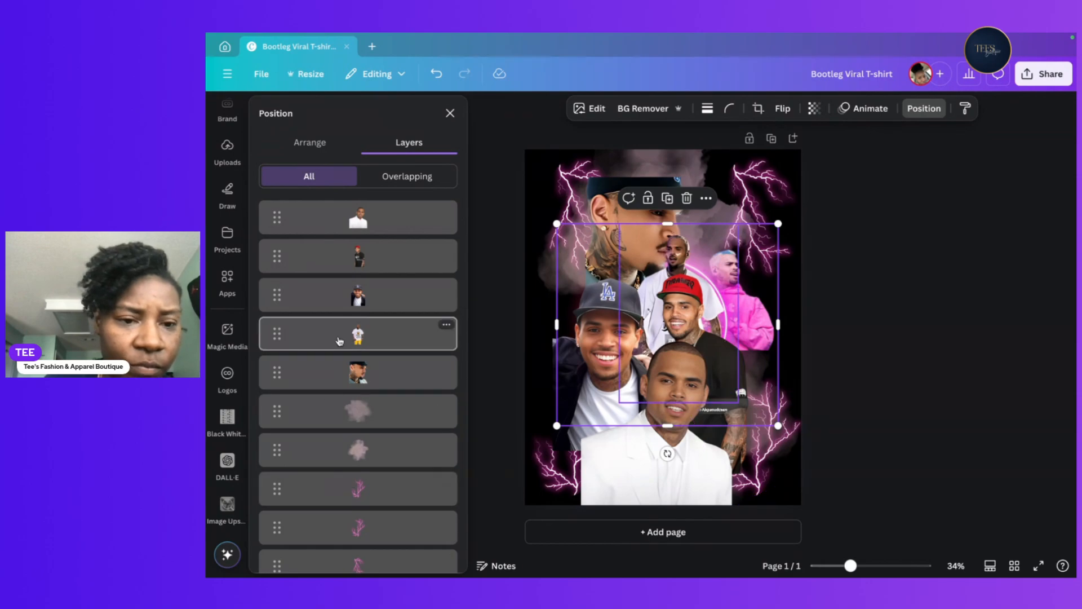
scroll(340, 341, down, 3)
click(354, 510)
click(451, 111)
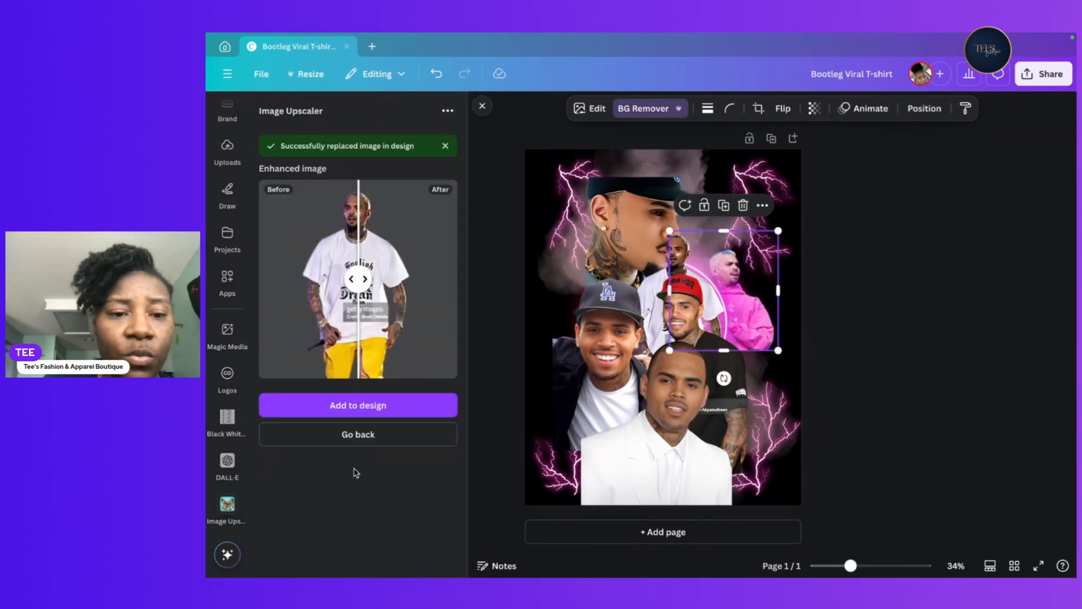
click(363, 433)
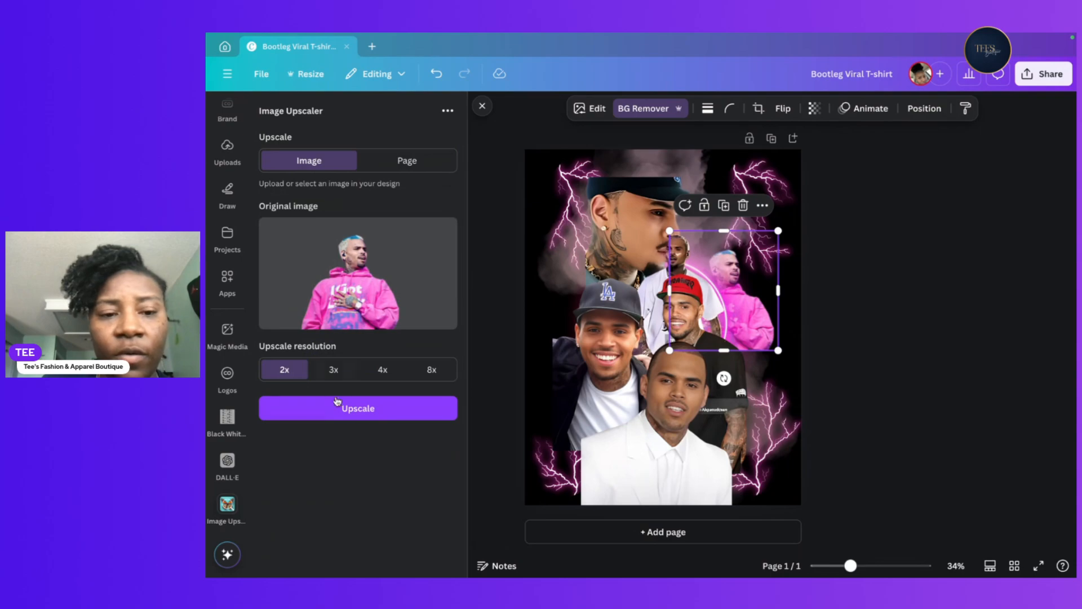
click(432, 370)
click(411, 410)
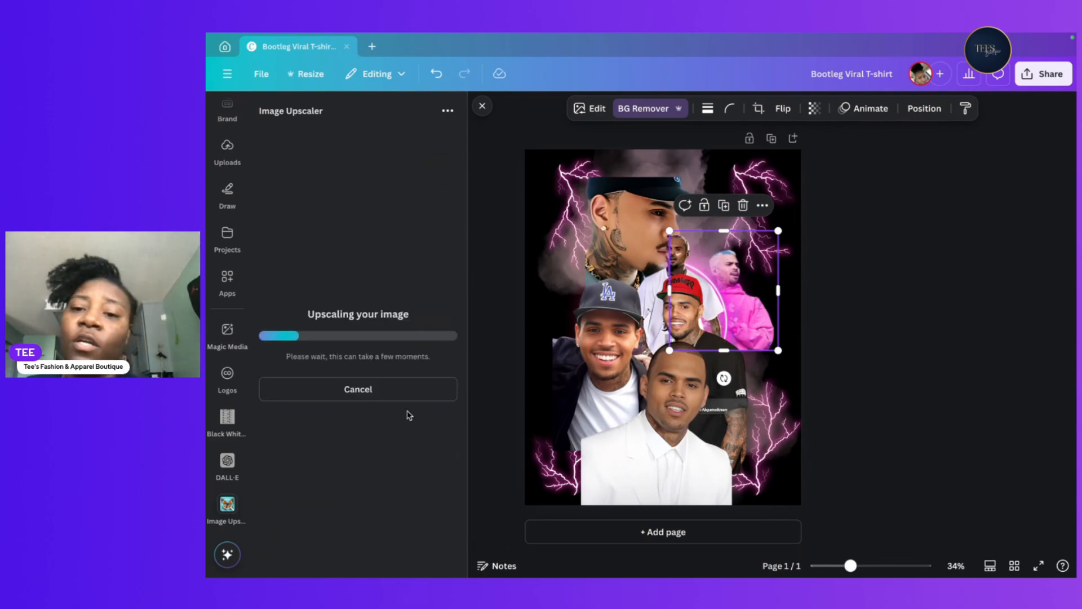
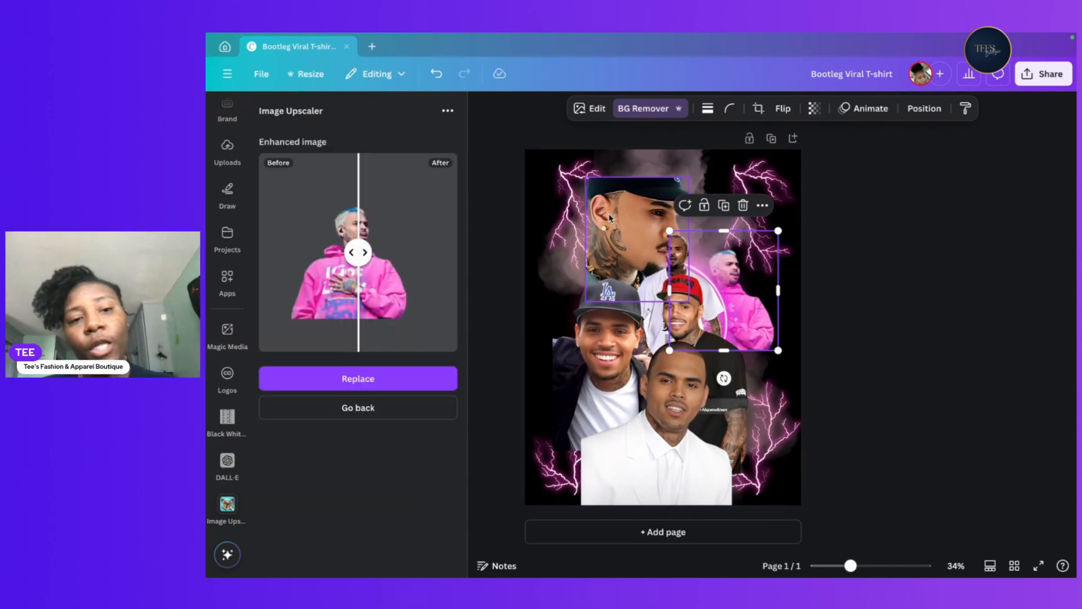
click(365, 383)
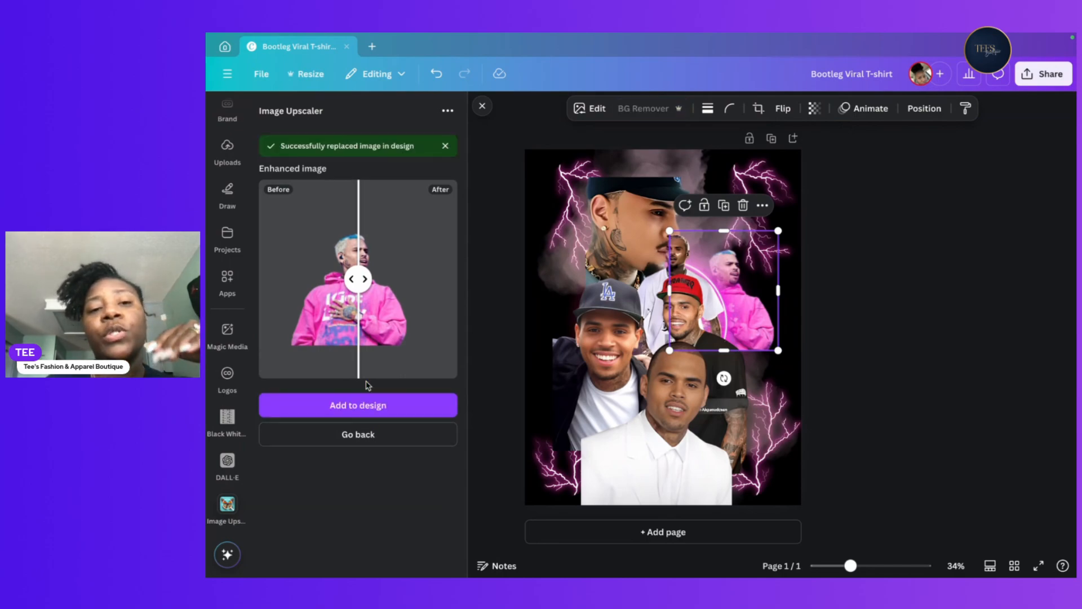
Move the side-profile photo slightly up and set its transparency to 53.
click(845, 286)
click(648, 210)
drag(648, 214, 648, 195)
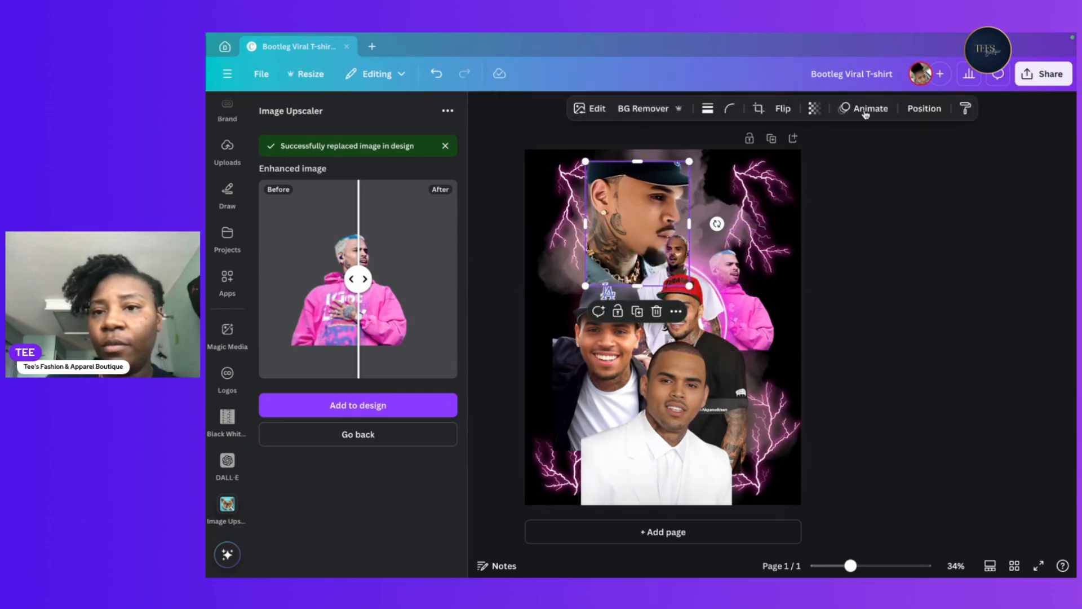
click(815, 109)
drag(844, 159, 800, 159)
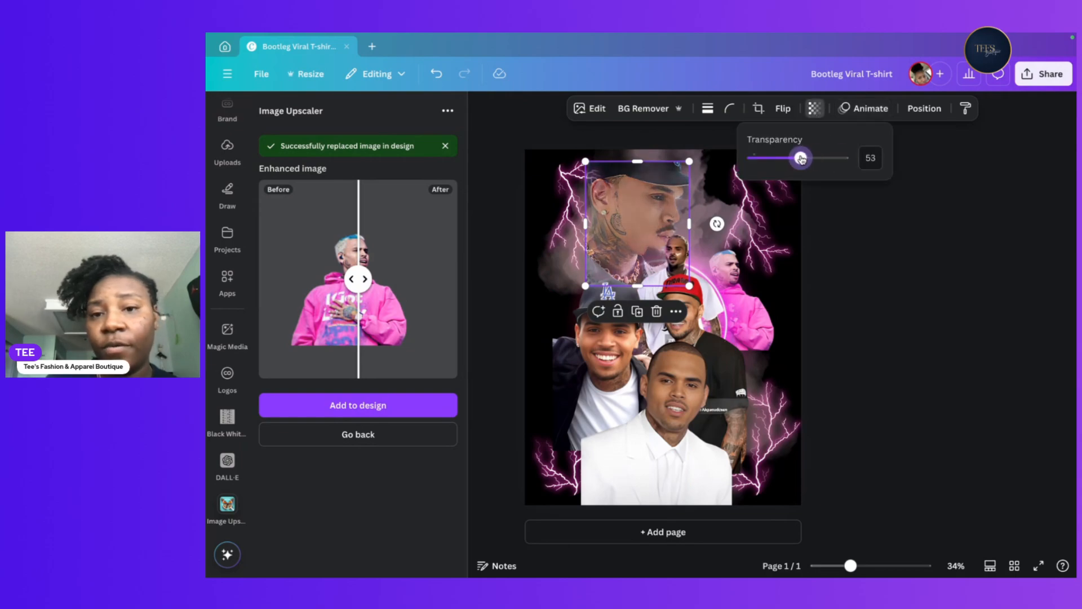
click(934, 276)
click(871, 290)
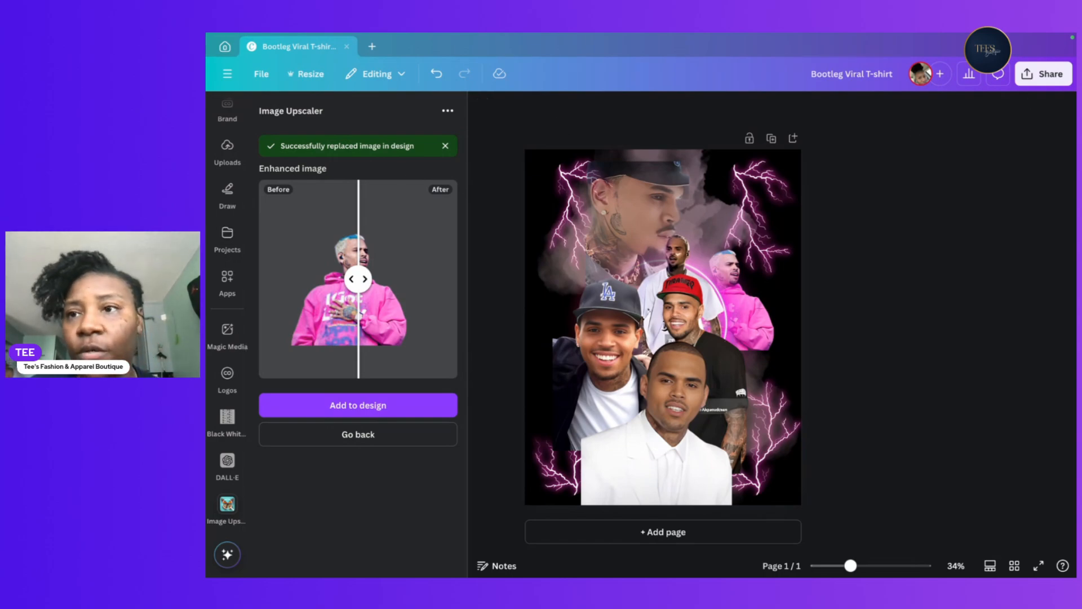
Search the elements library for "Pink line" and show all matching graphics.
mouse_move(923, 37)
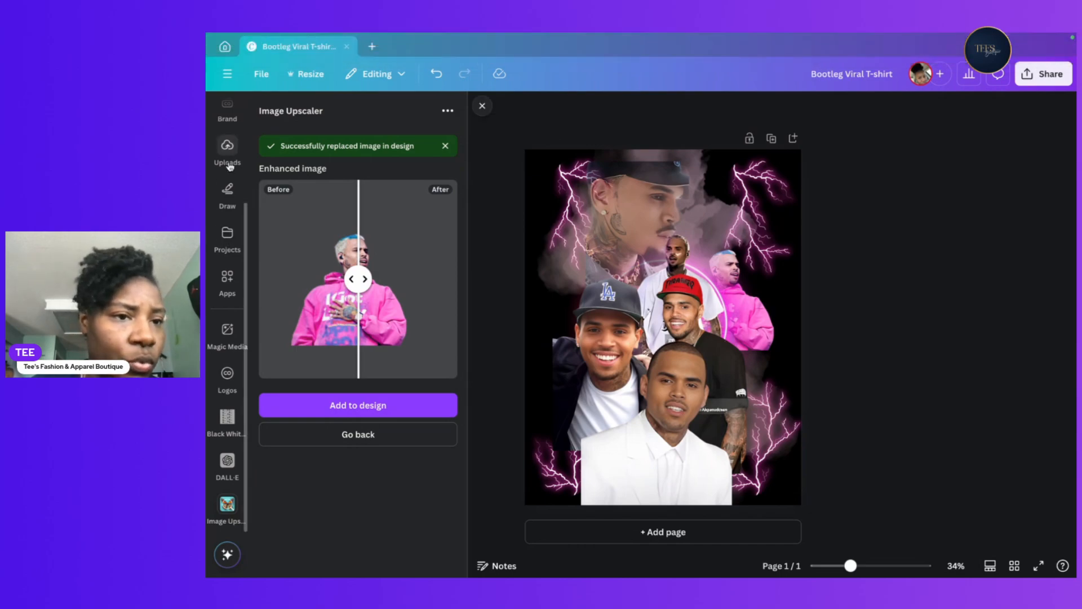
scroll(231, 156, up, 3)
click(228, 155)
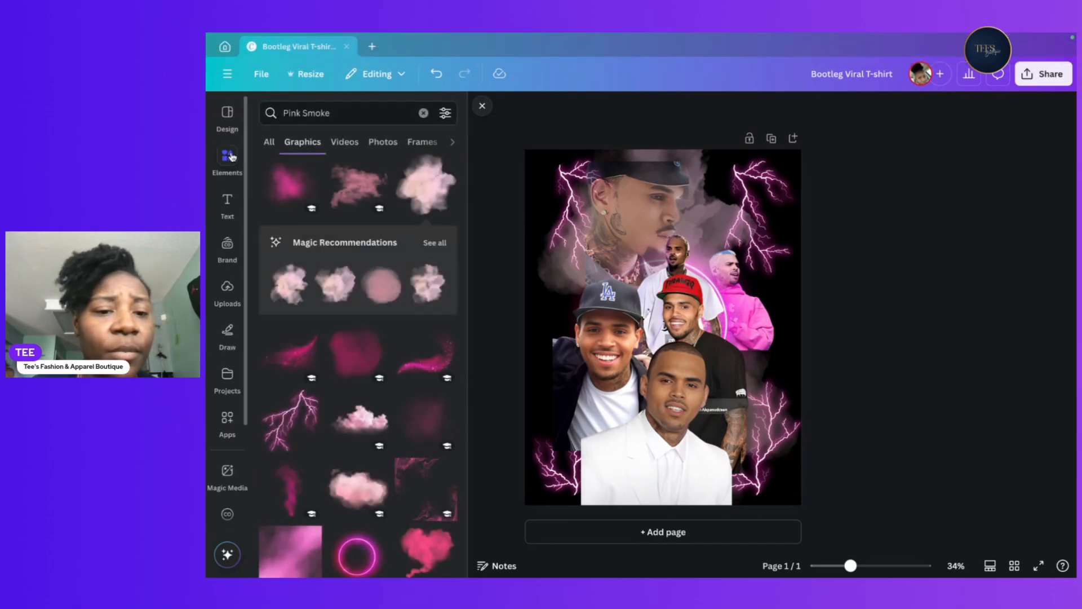
click(424, 115)
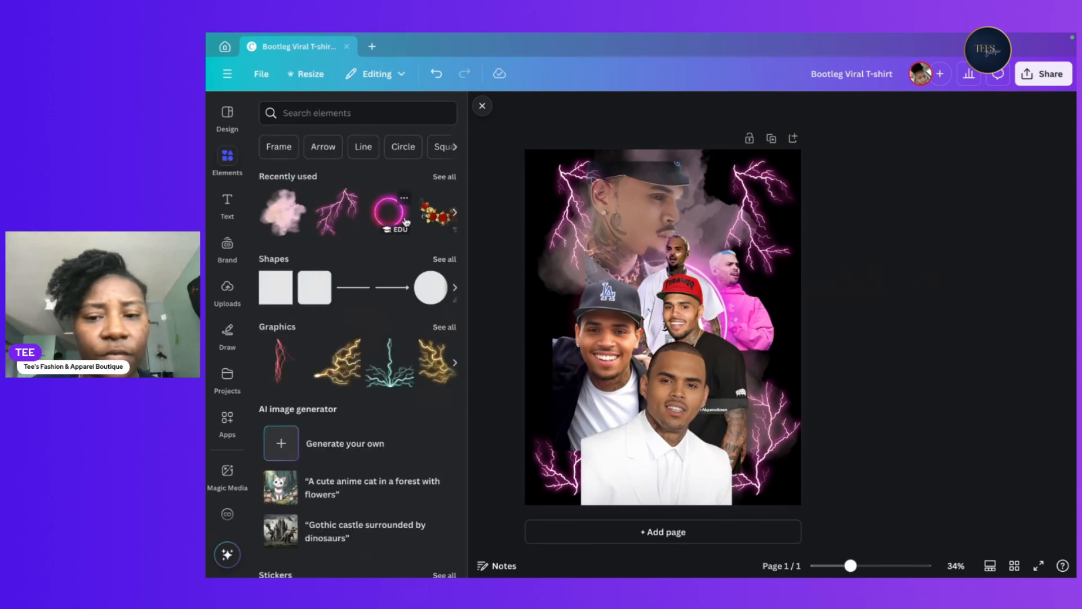
click(331, 113)
text(Pink)
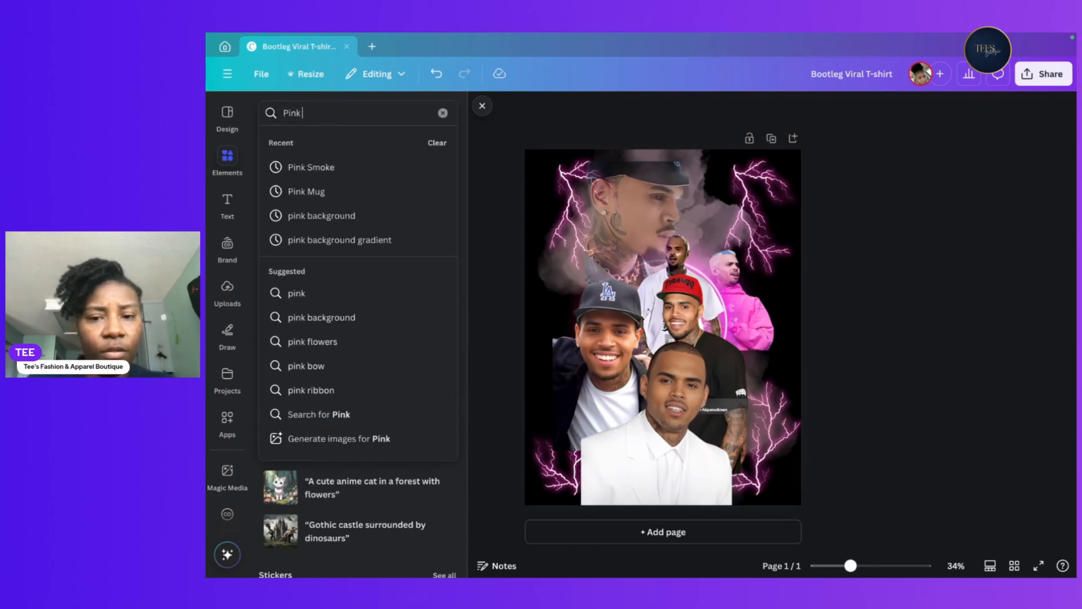
text( line)
key(Return)
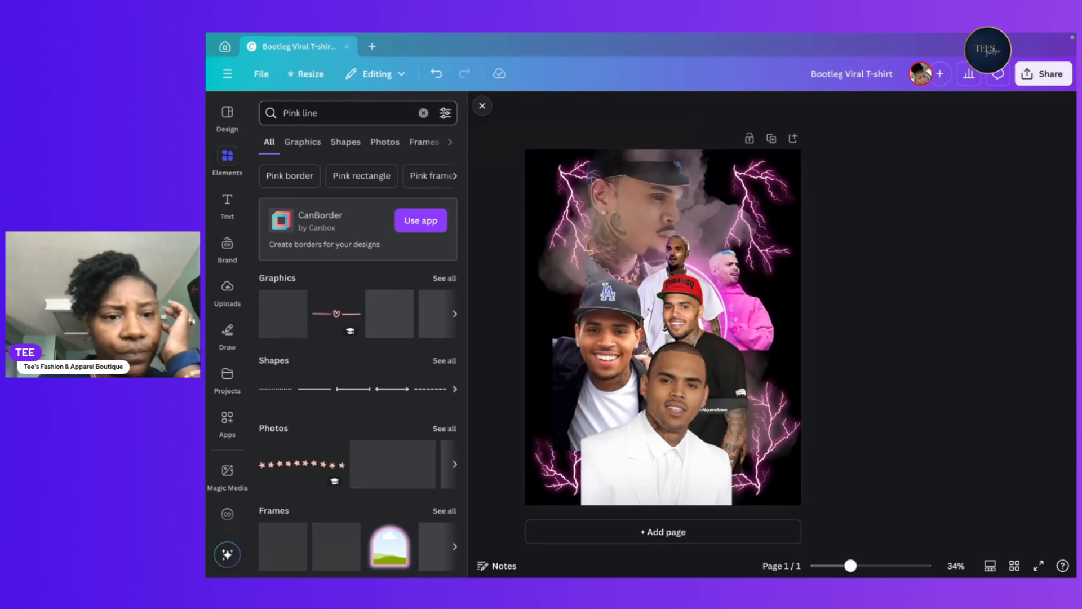
click(444, 279)
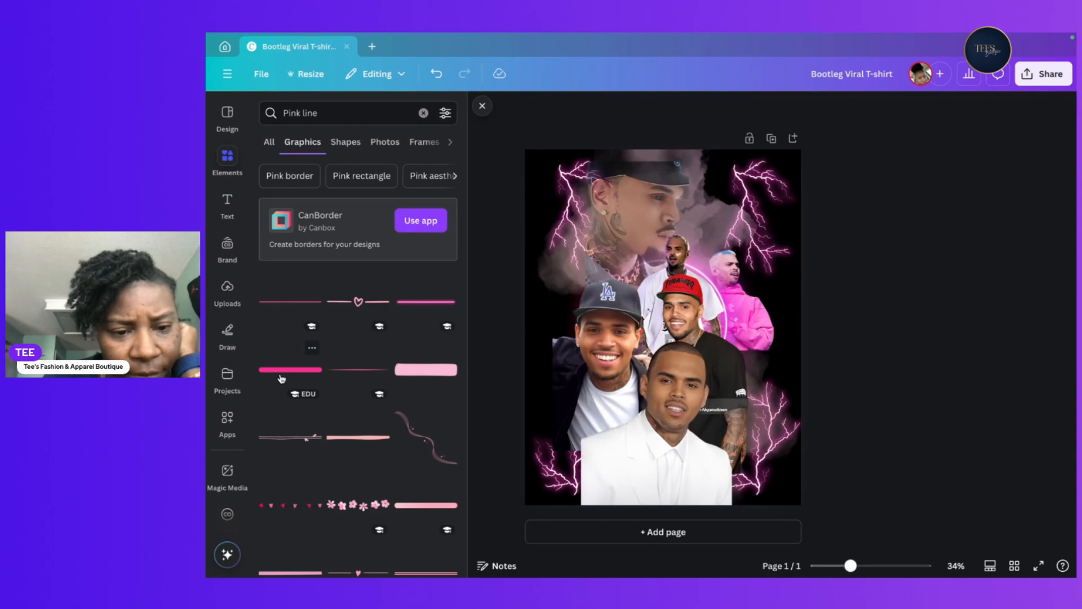
Add the pink scalloped rectangle graphic and enlarge it across the bottom of the page, over the white-suit photo.
scroll(282, 374, down, 5)
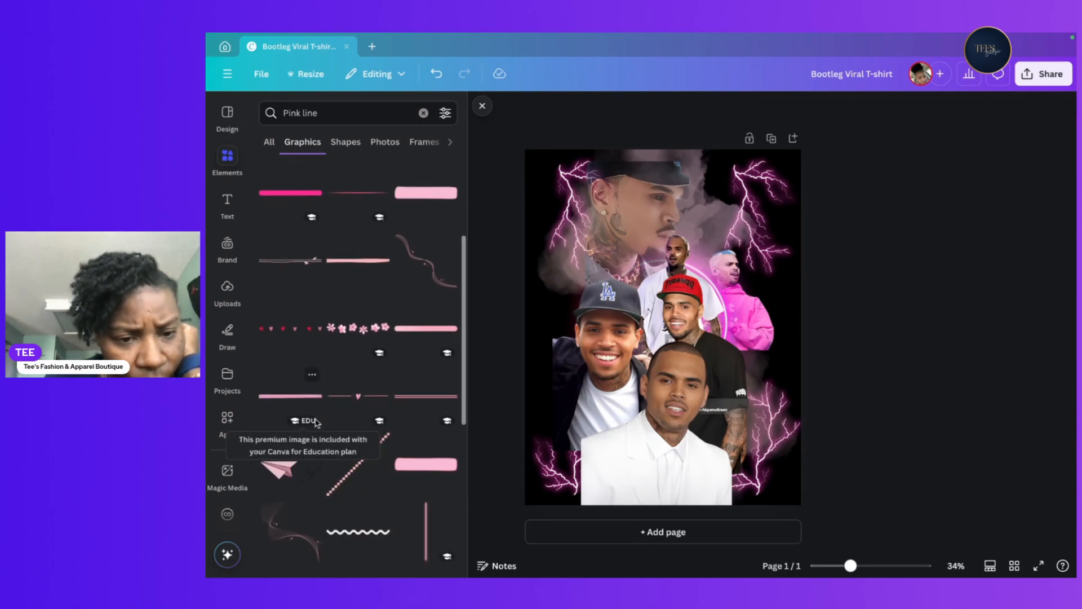
scroll(316, 423, down, 4)
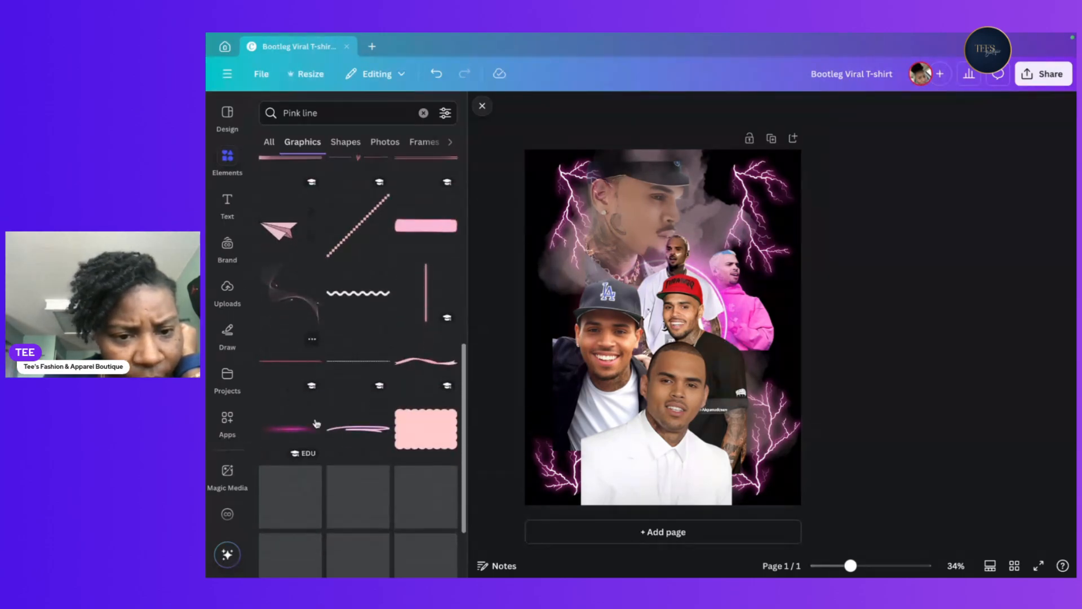
scroll(316, 423, down, 1)
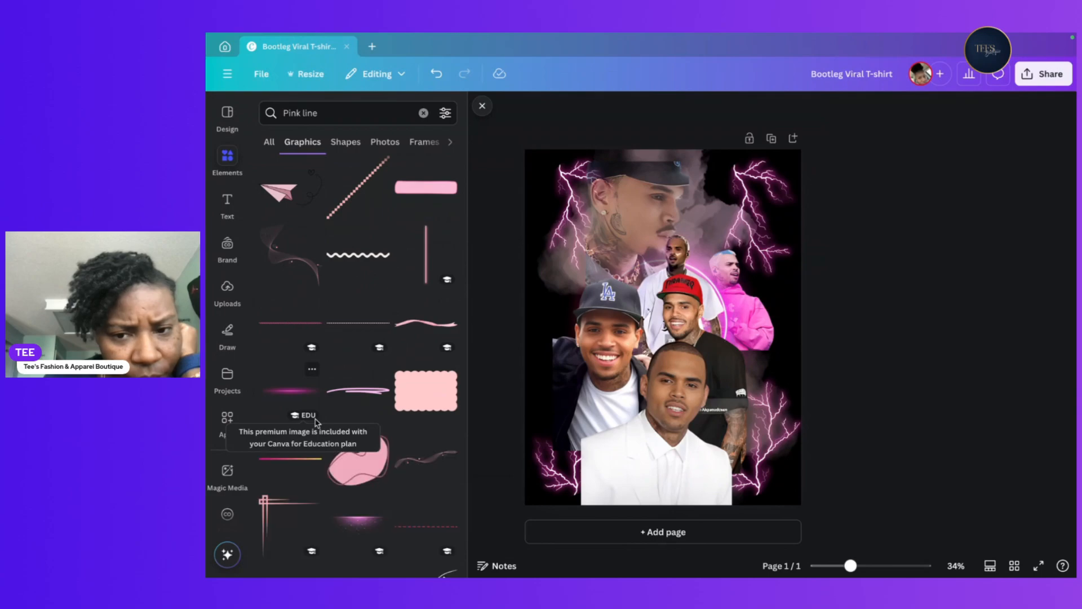
click(451, 400)
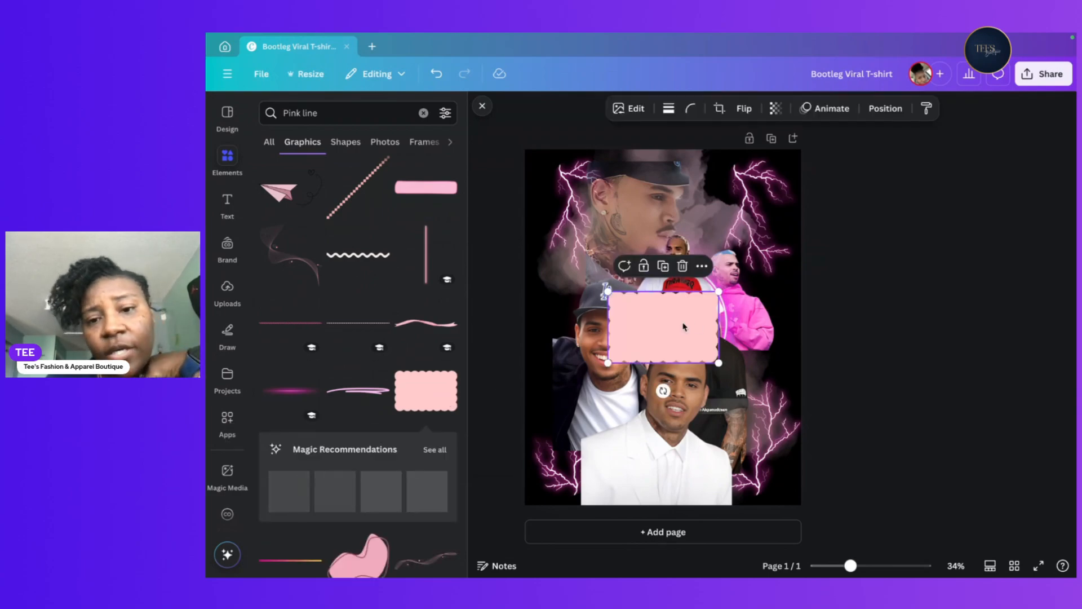
drag(715, 327, 661, 459)
drag(620, 458, 891, 482)
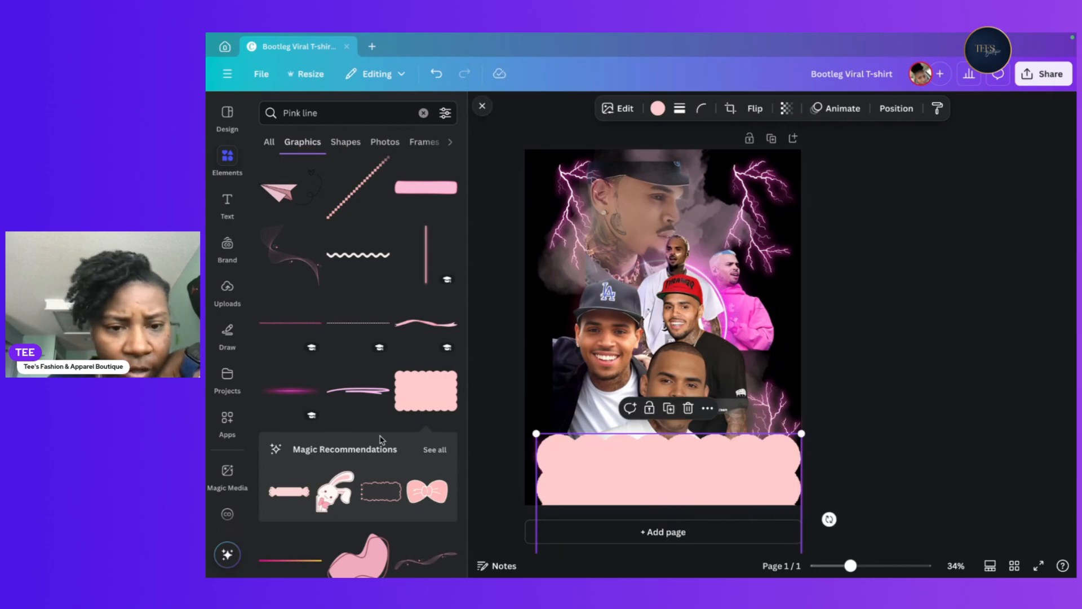
Browse further through the "Pink line" graphics for other banner shapes.
scroll(310, 338, down, 2)
scroll(310, 338, down, 2)
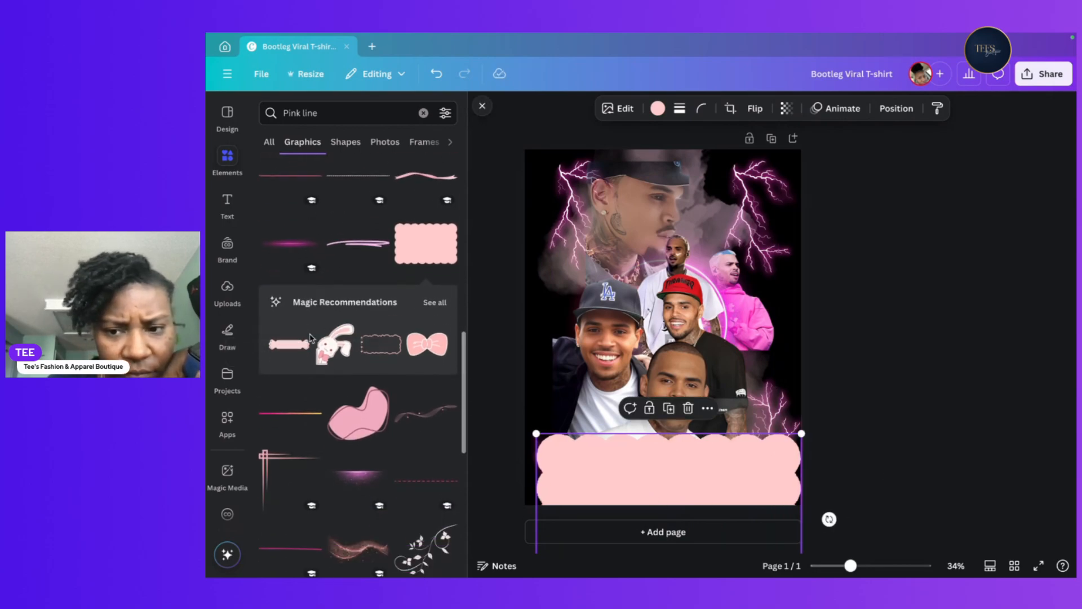
scroll(310, 338, down, 6)
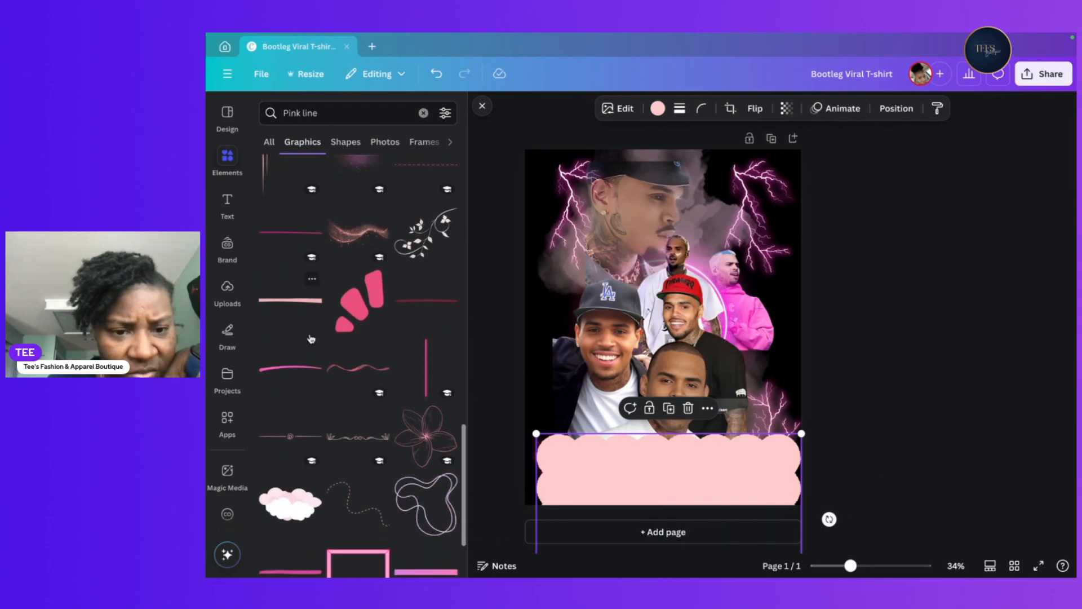
scroll(310, 338, down, 5)
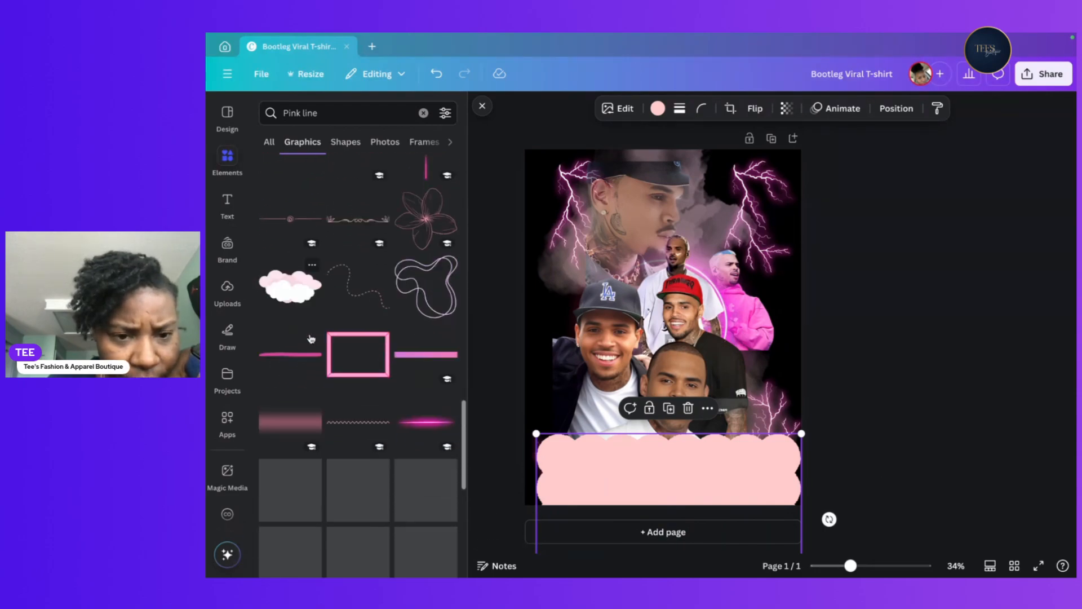
scroll(311, 338, down, 1)
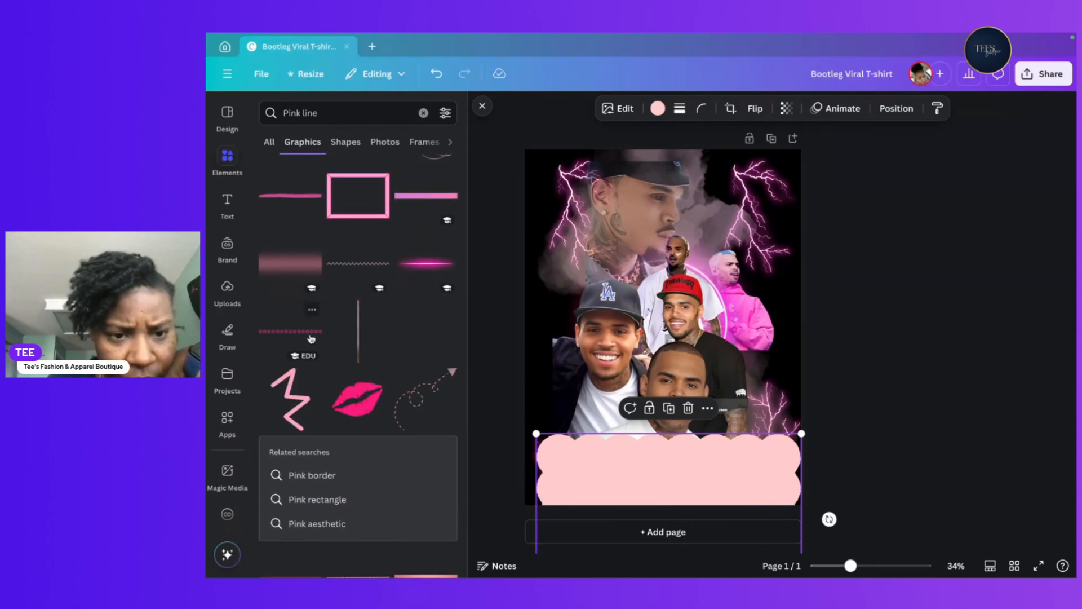
scroll(311, 339, down, 4)
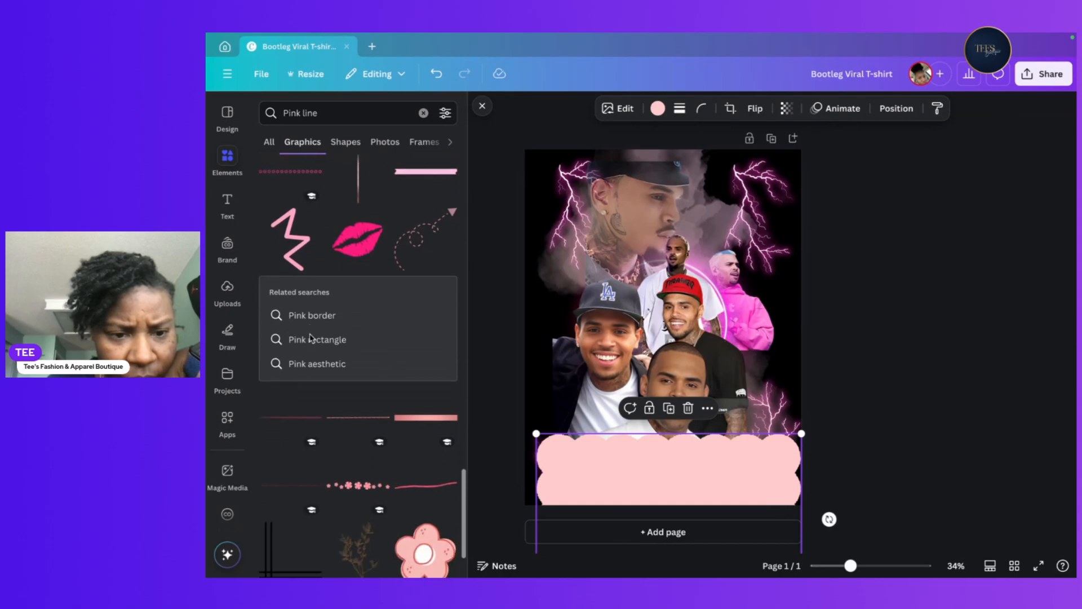
Recolor the scalloped rectangle at the page bottom with the magenta photo color from the pink-hoodie picture.
click(664, 109)
click(339, 355)
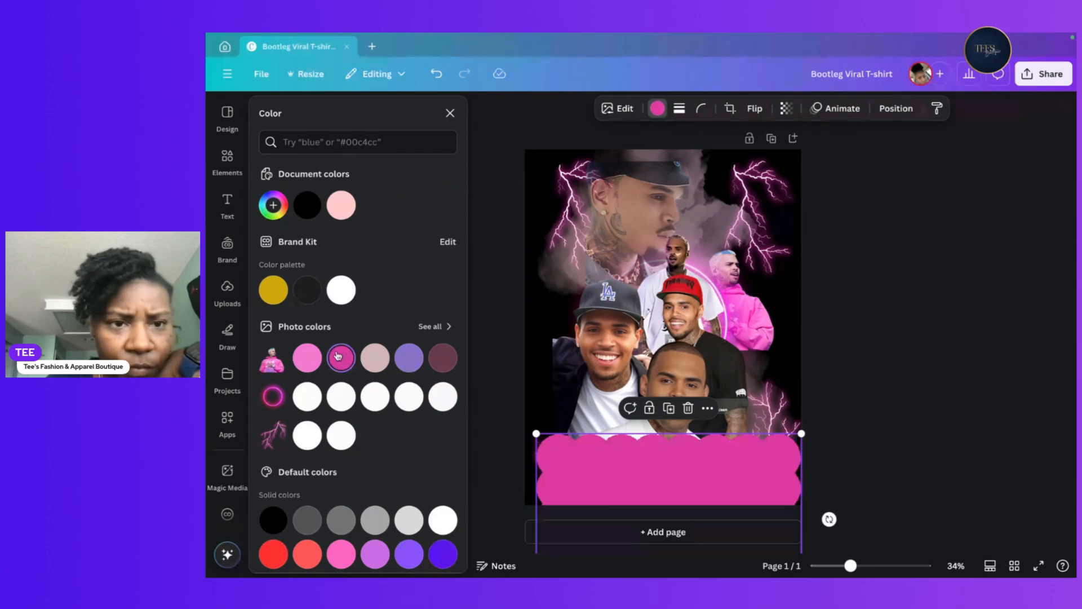
click(450, 114)
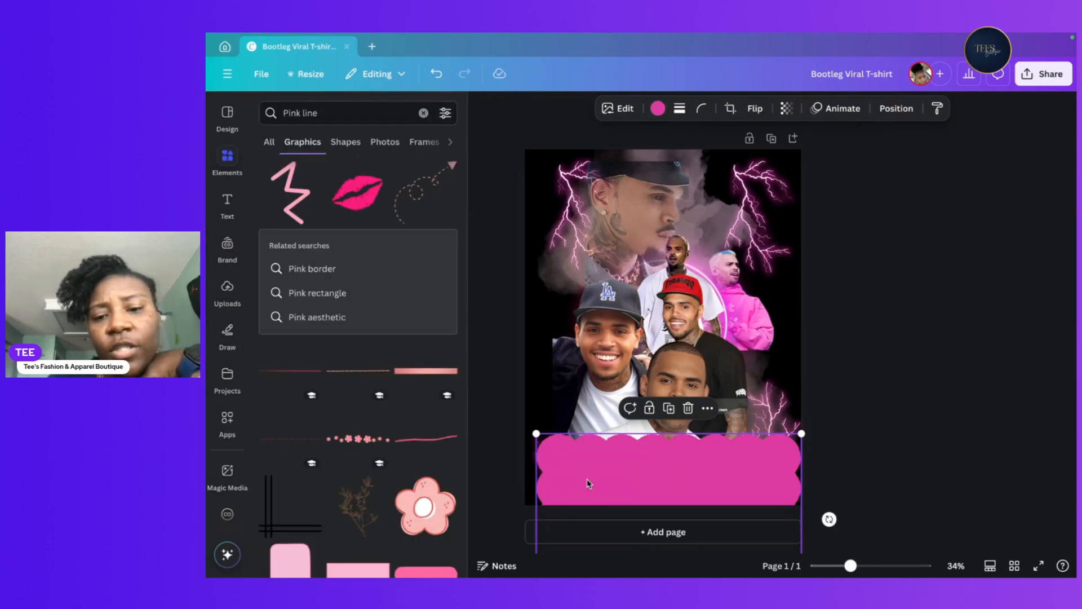
scroll(860, 388, down, 2)
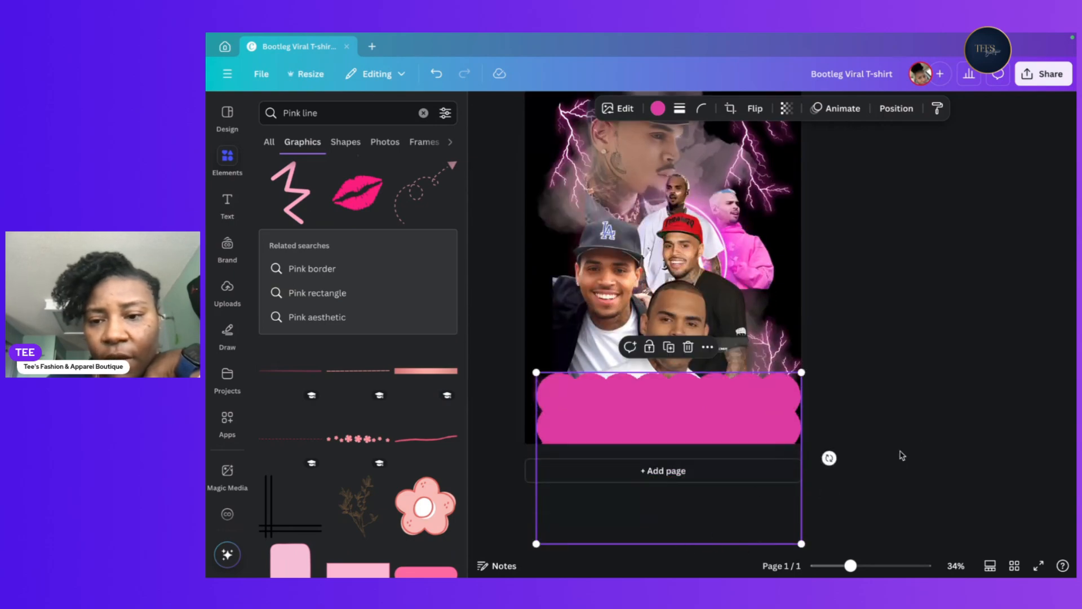
click(922, 437)
scroll(922, 436, up, 2)
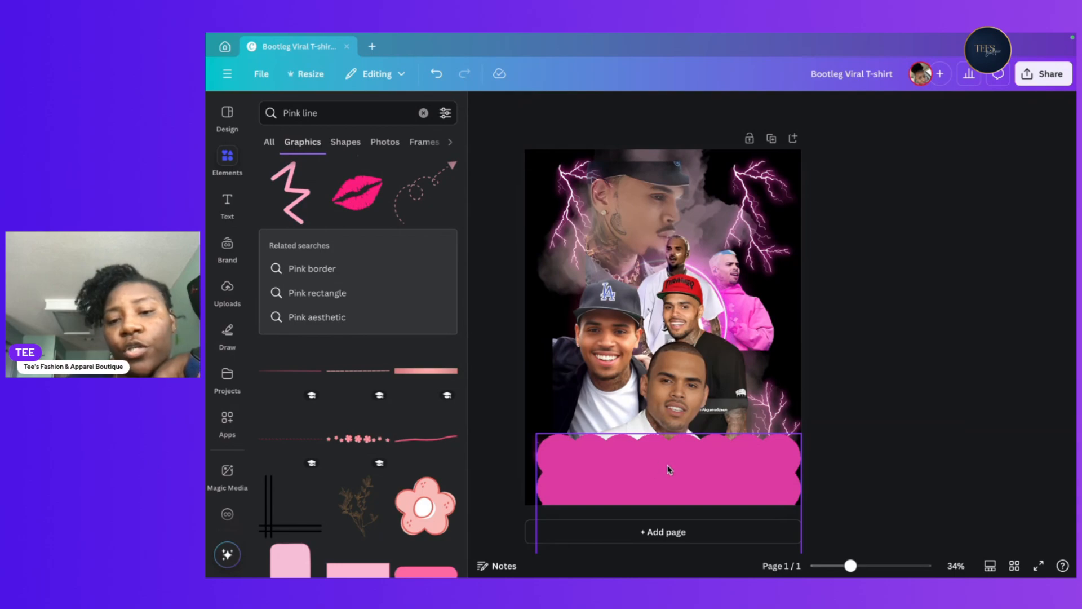
Move the white-suit photo slightly up and delete the scalloped rectangle from the page.
drag(680, 394, 678, 384)
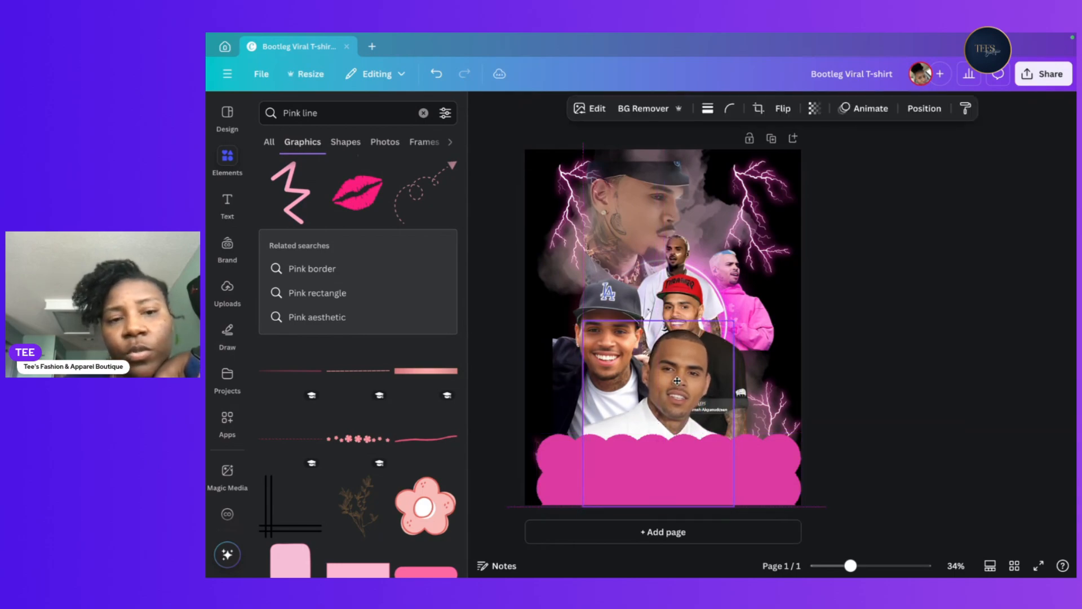
scroll(288, 339, down, 5)
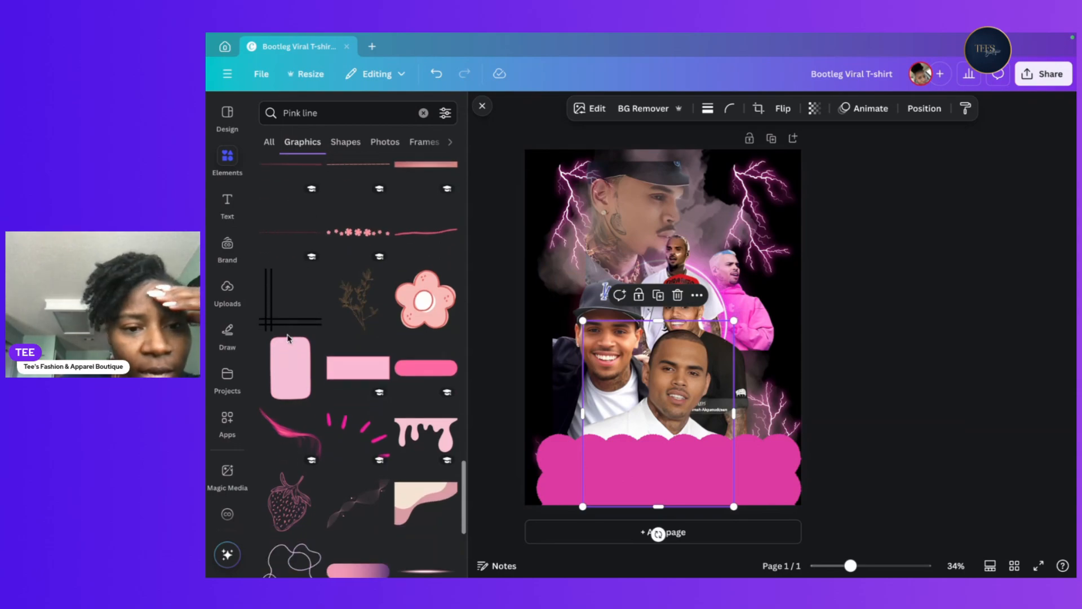
click(749, 460)
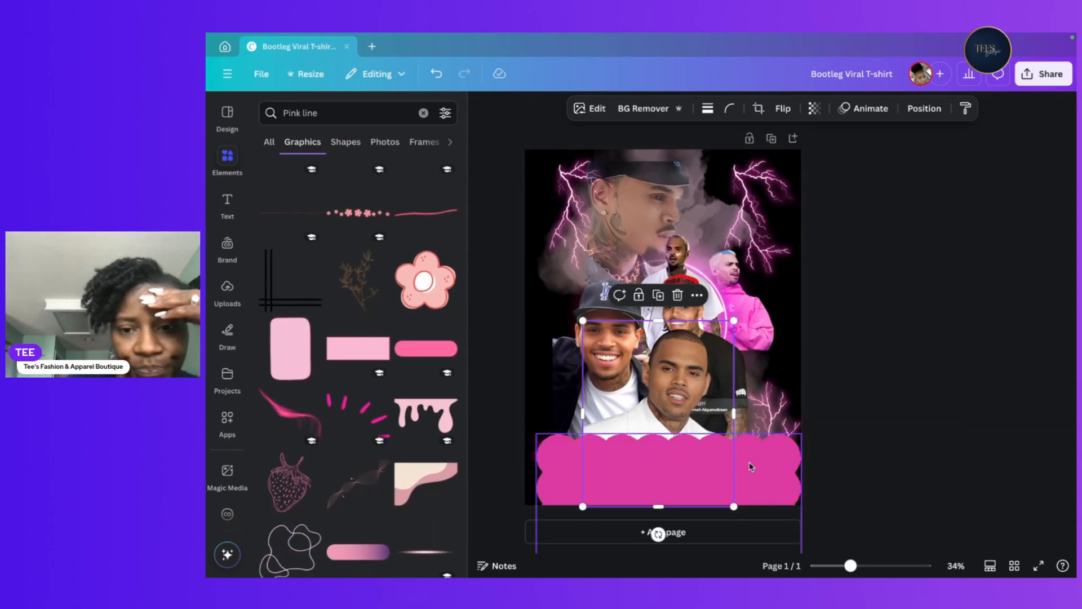
click(688, 408)
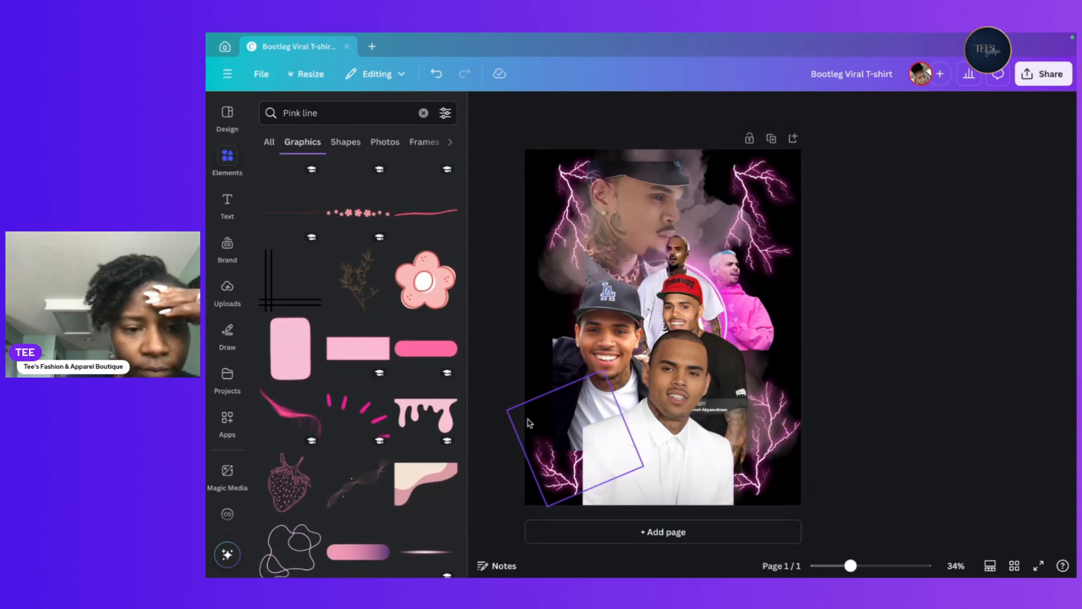
Add the hot-pink rounded bar graphic at the bottom-left corner of the page, keeping the white-suit photo in place.
scroll(398, 383, down, 10)
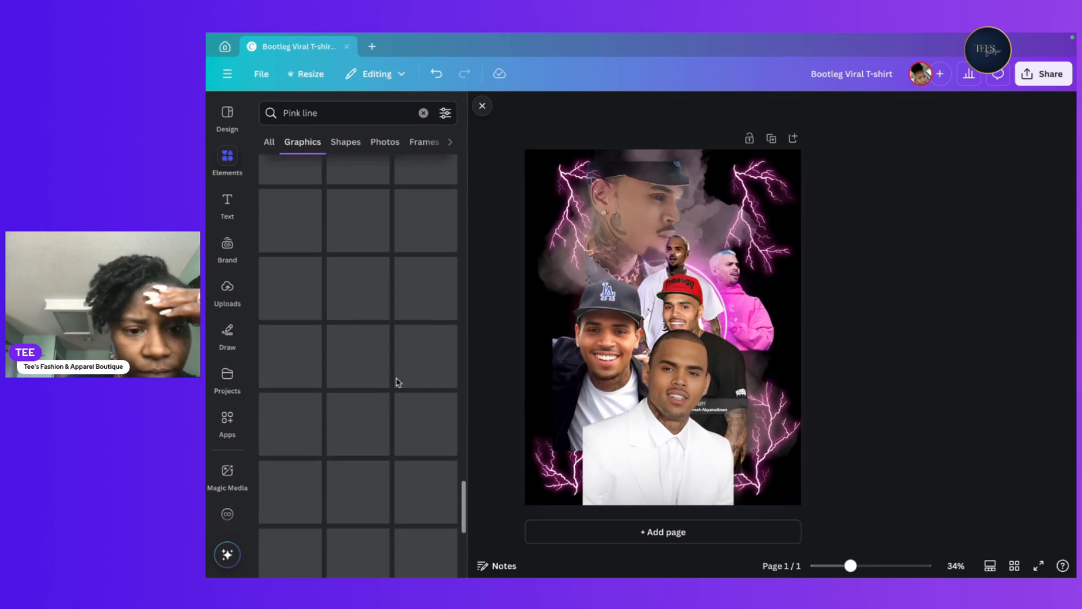
scroll(397, 383, down, 3)
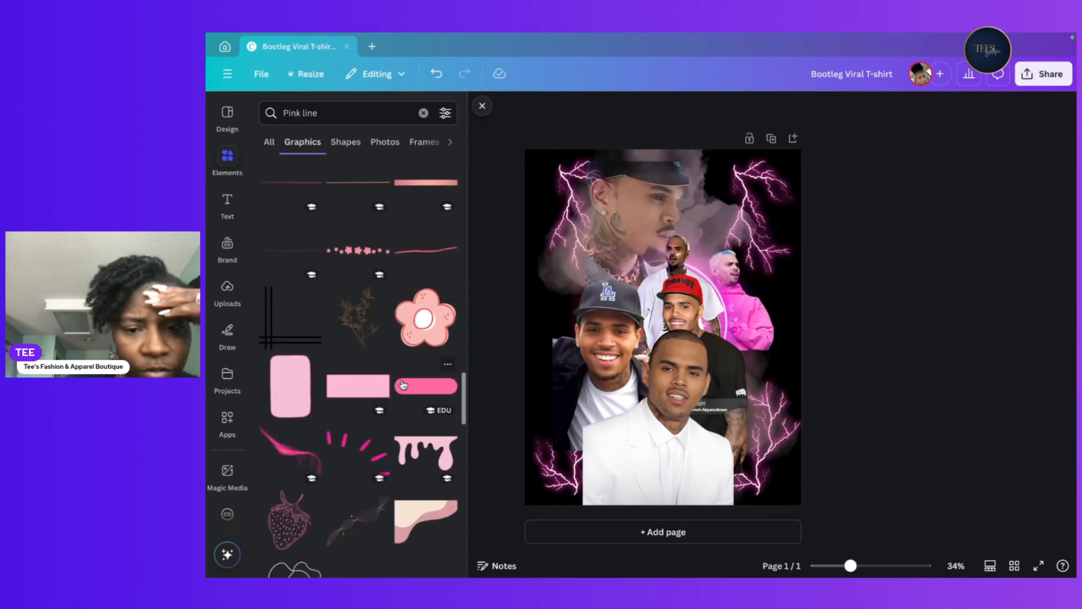
click(400, 385)
drag(693, 325, 664, 494)
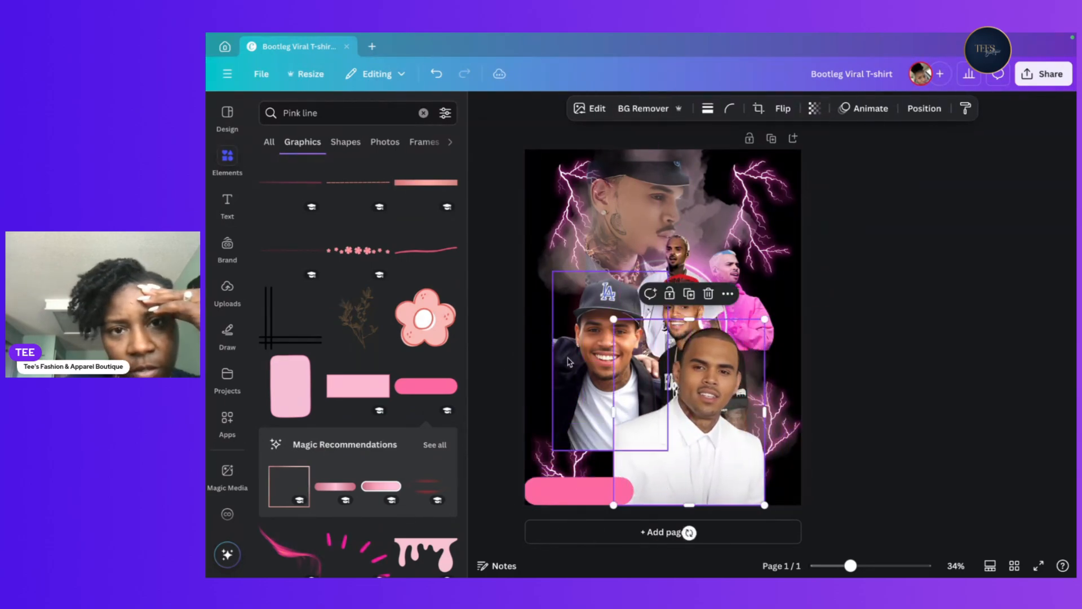
click(435, 75)
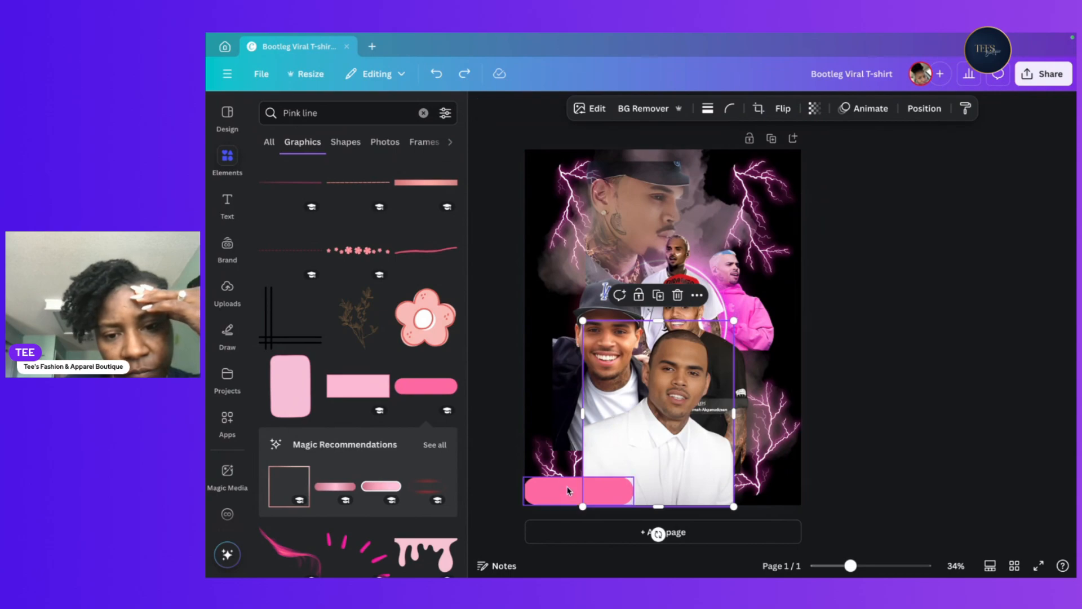
click(563, 488)
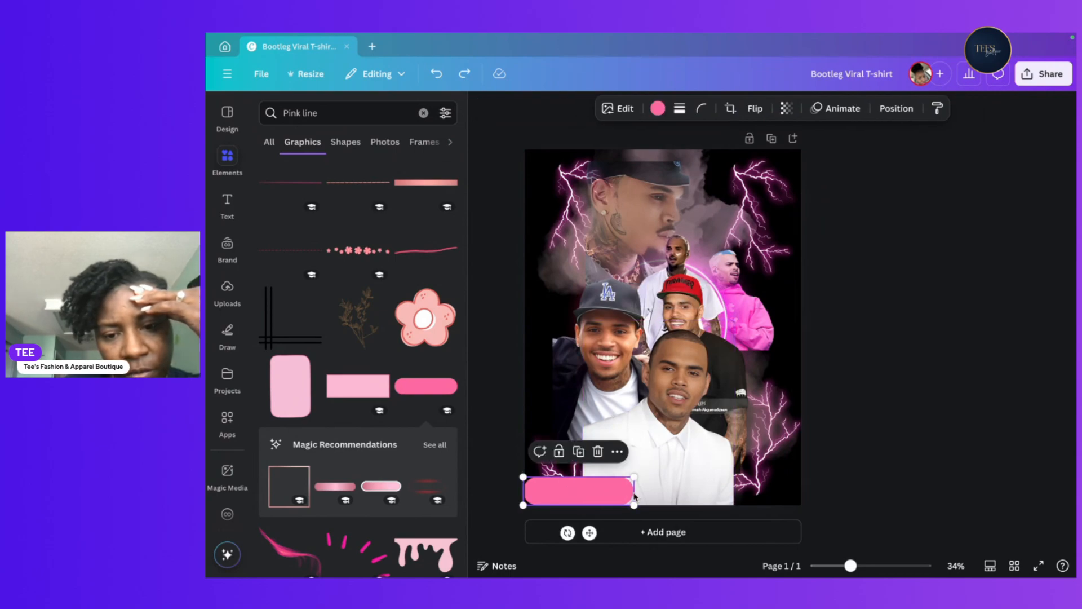
Enlarge the pink rounded bar across the bottom of the page and align it with the page's right edge.
drag(633, 503, 827, 509)
drag(701, 488, 701, 452)
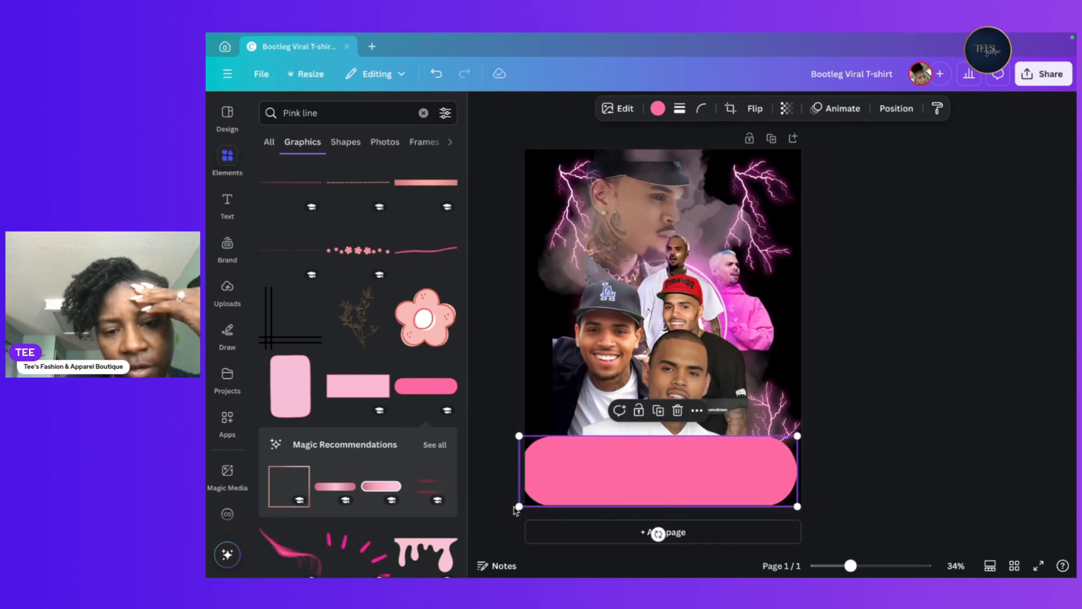
drag(515, 505, 525, 506)
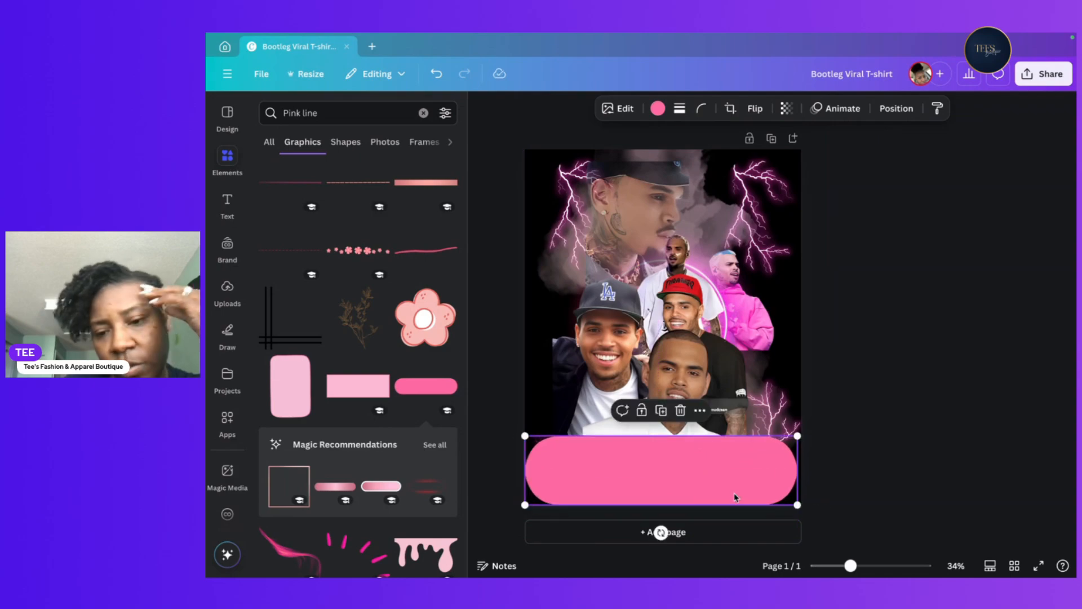
click(812, 476)
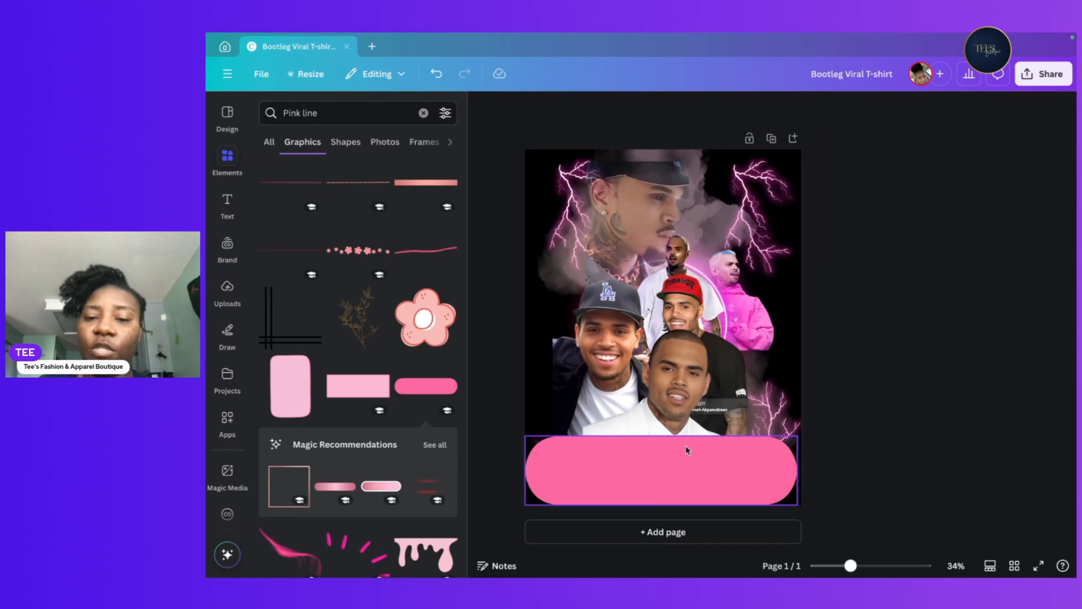
click(666, 443)
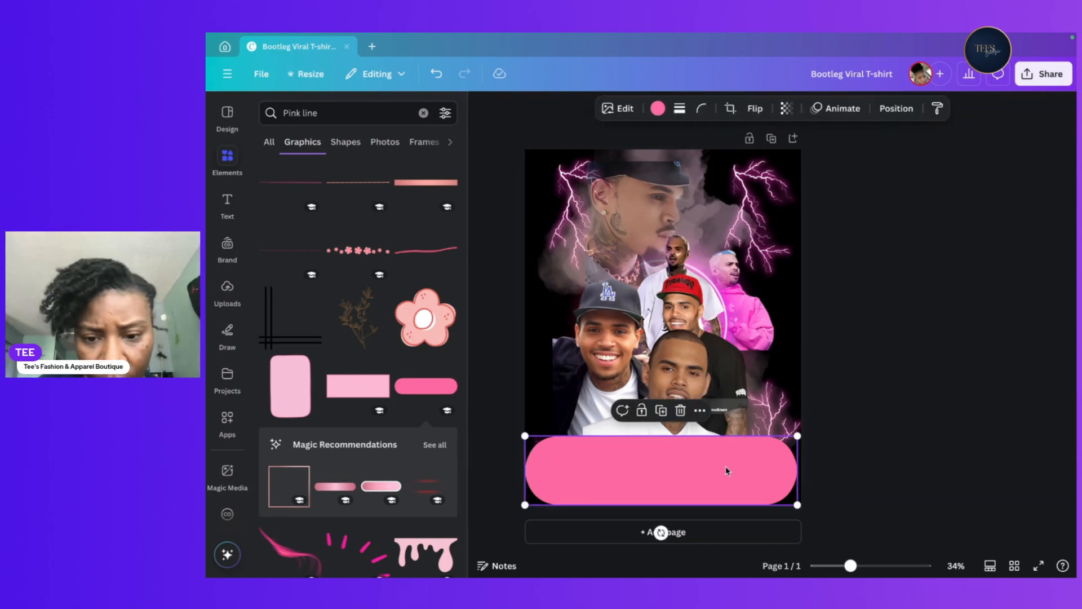
drag(736, 467, 729, 467)
click(896, 403)
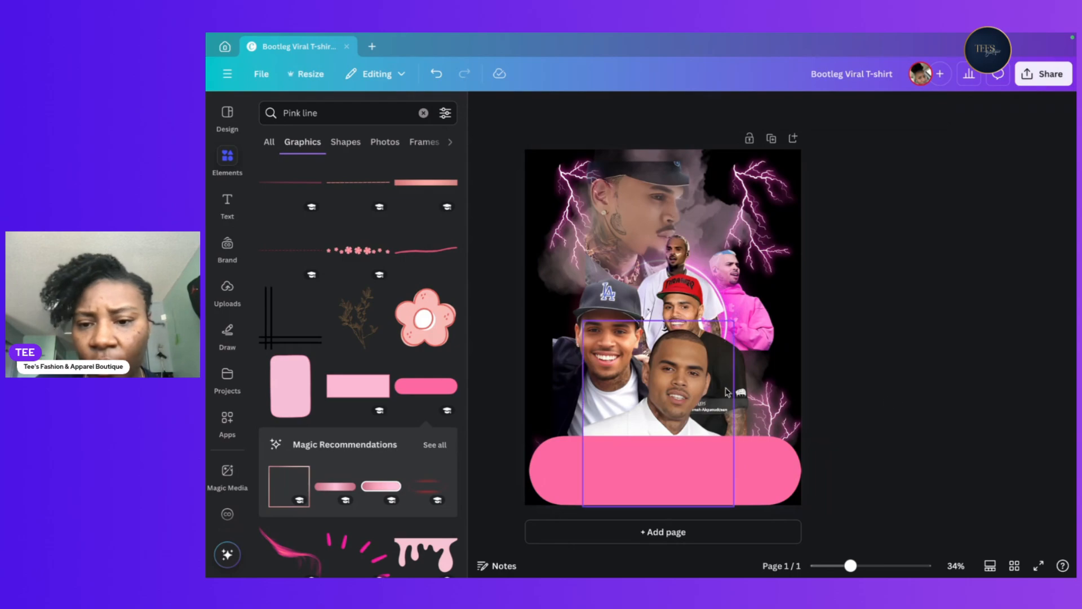
Reposition the smoke beside the black T-shirt photo and show the design's layer list.
click(774, 413)
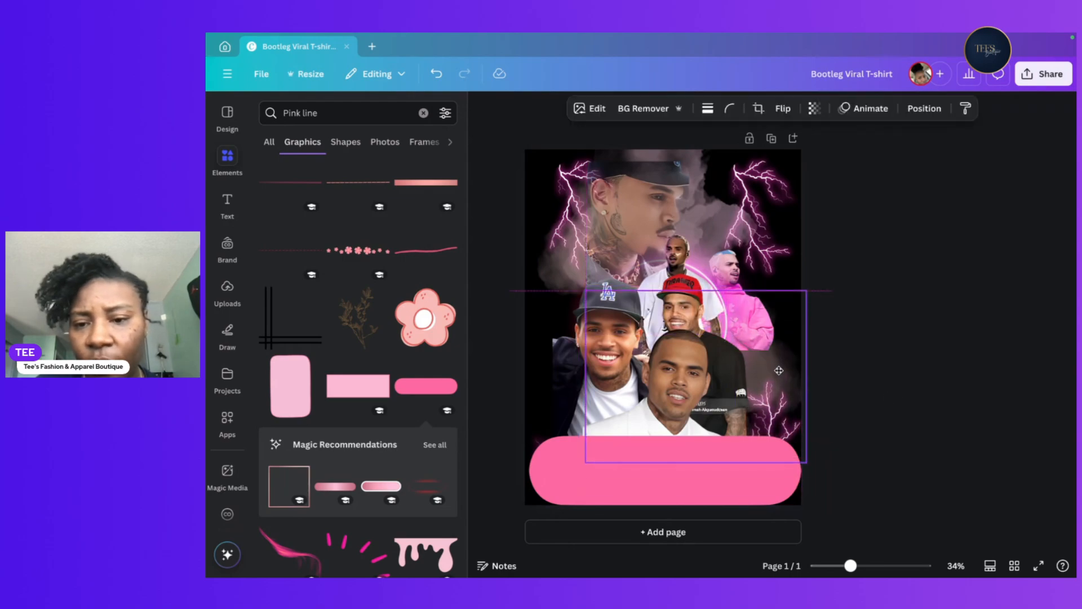
drag(778, 387, 784, 394)
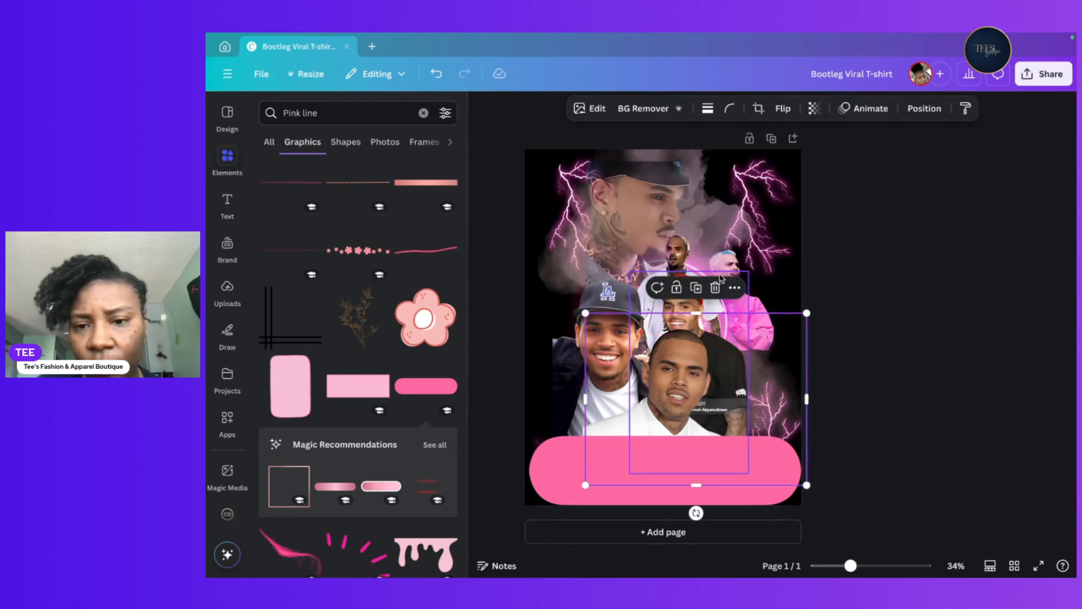
click(734, 288)
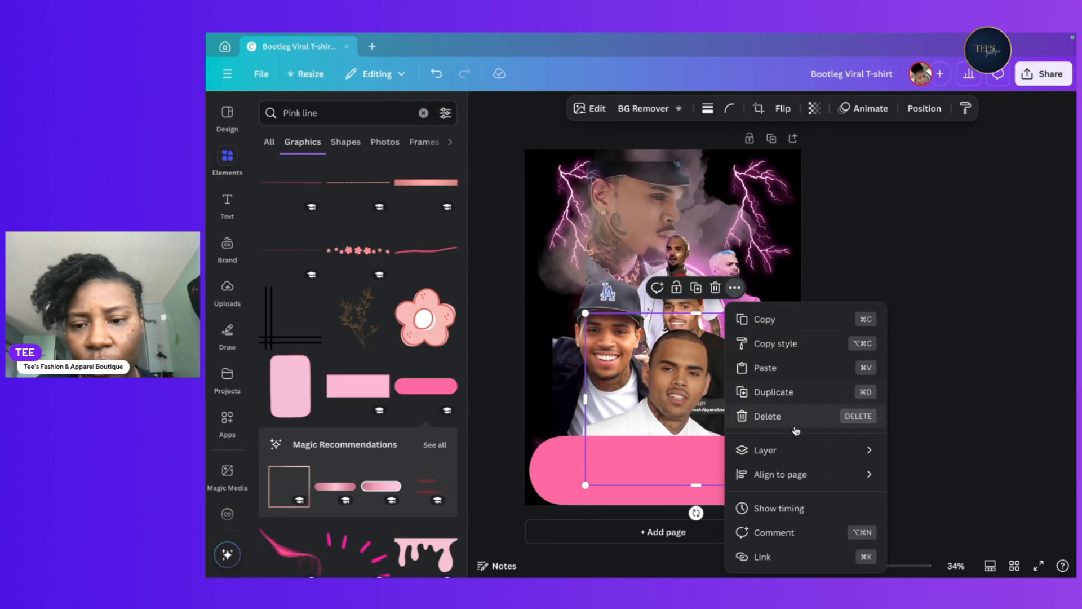
mouse_move(794, 451)
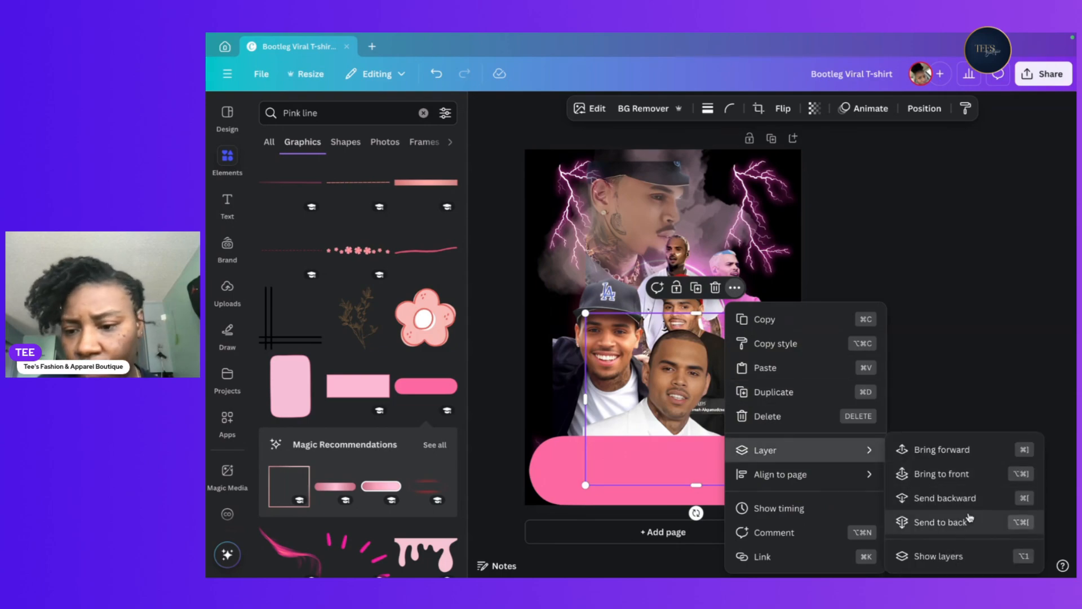
click(962, 557)
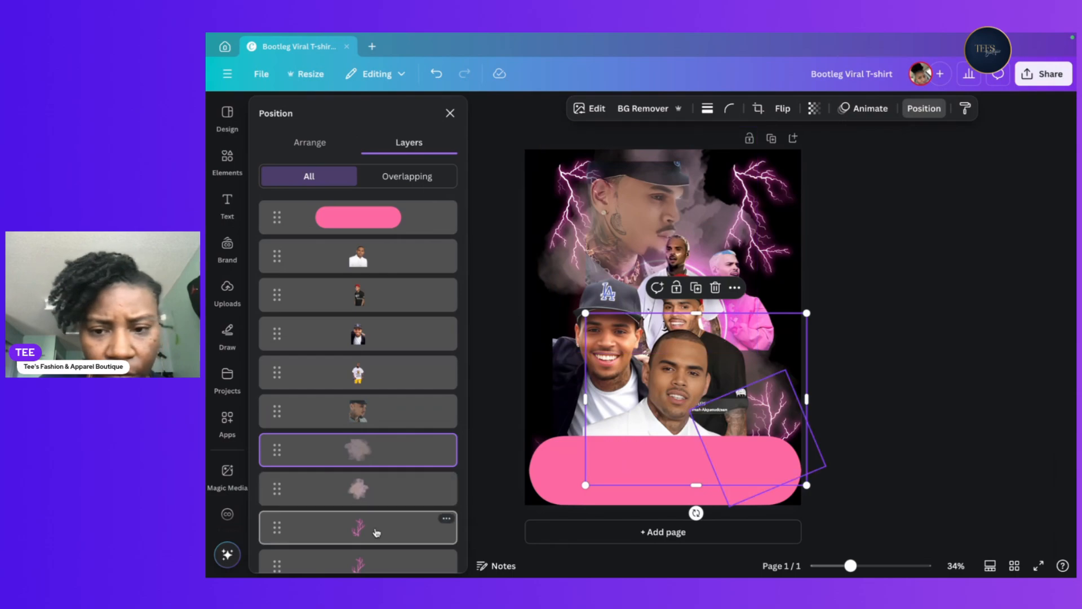
Place a copy of the pink lightning over the LA-cap photo's left side and bring it to the front.
click(376, 532)
drag(784, 411, 566, 290)
key(ctrl+alt+])
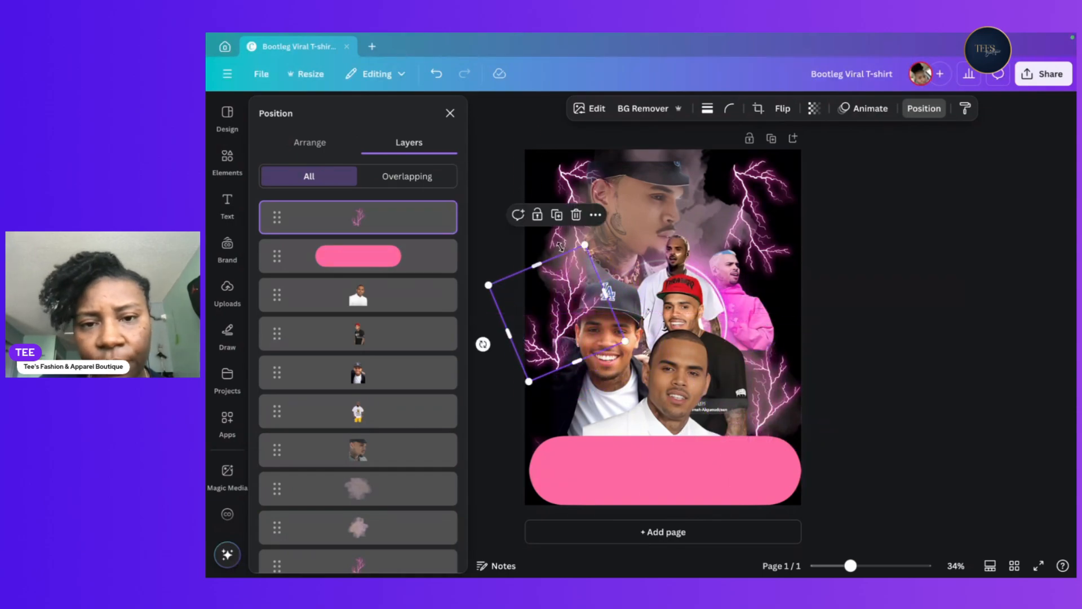
Try flipping the copied lightning horizontally and vertically.
click(788, 110)
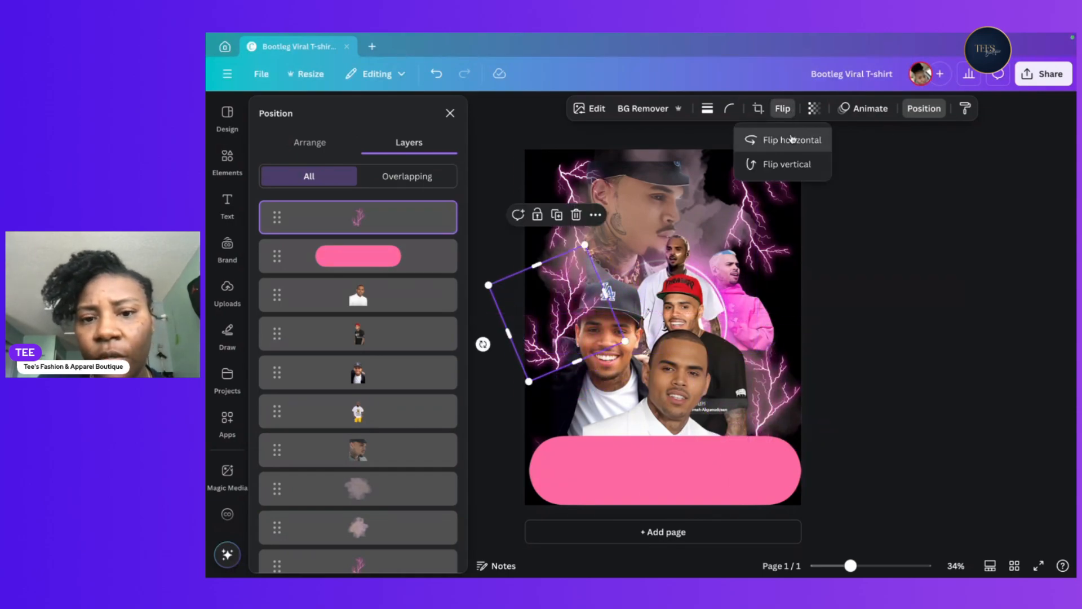
click(792, 140)
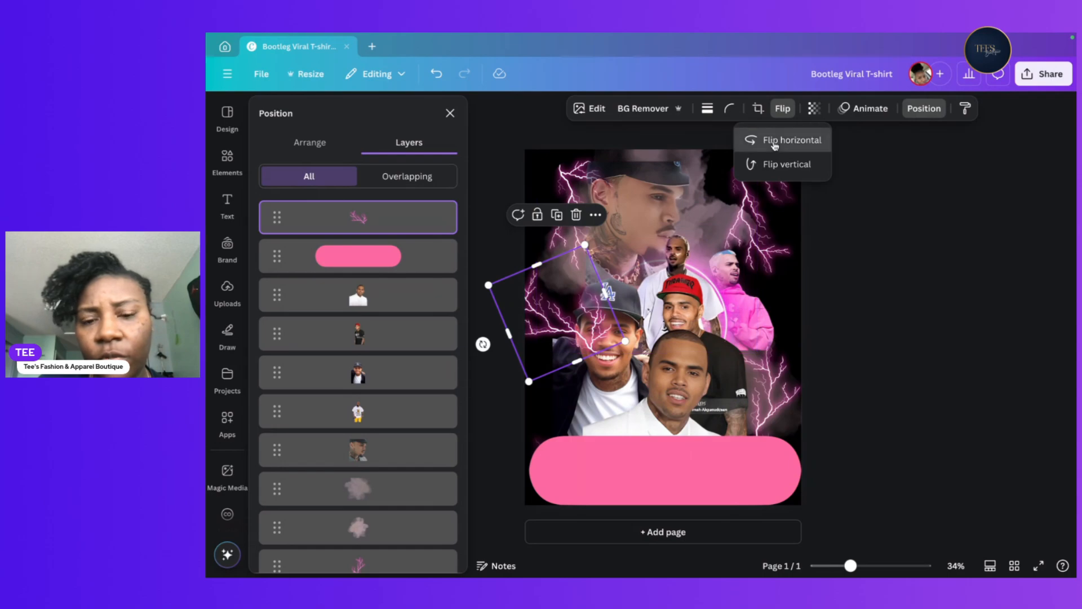
click(785, 139)
click(767, 175)
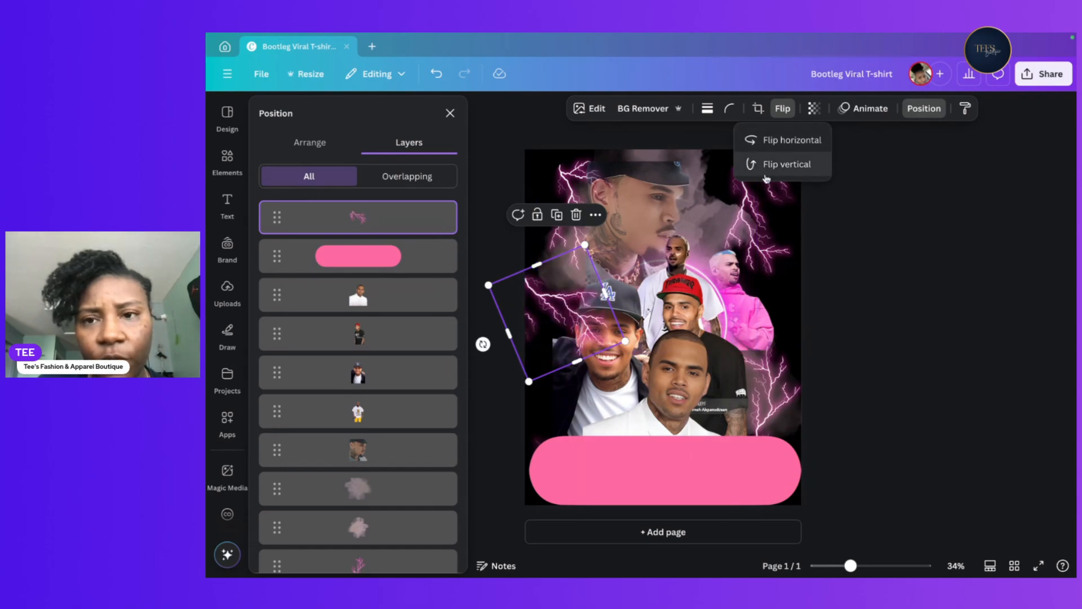
click(774, 166)
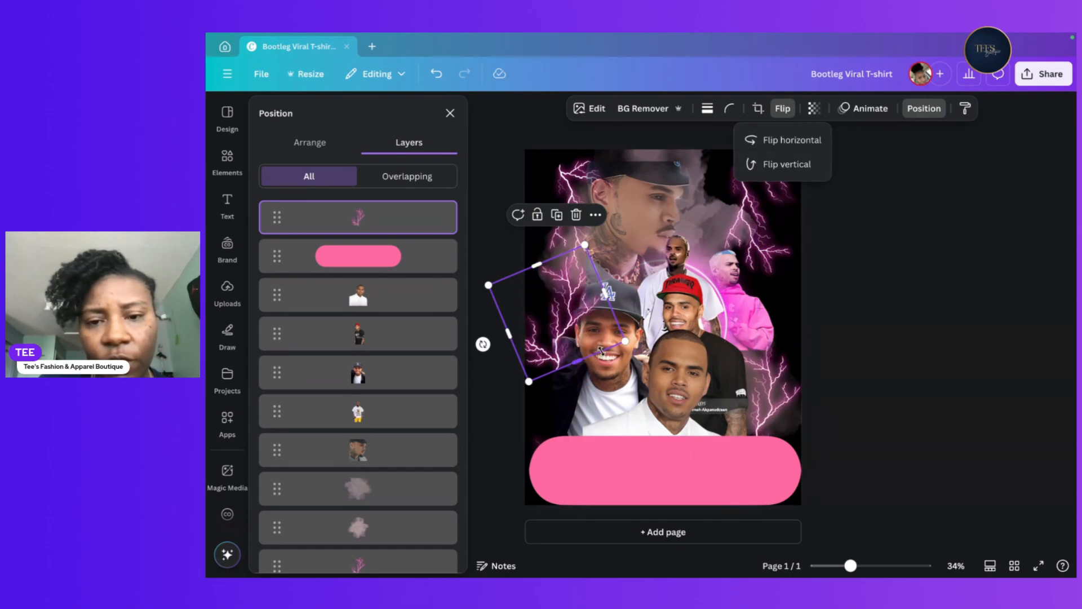
Shrink the copied lightning so it sits beside the LA-cap photo, clear of the face.
drag(626, 342, 556, 341)
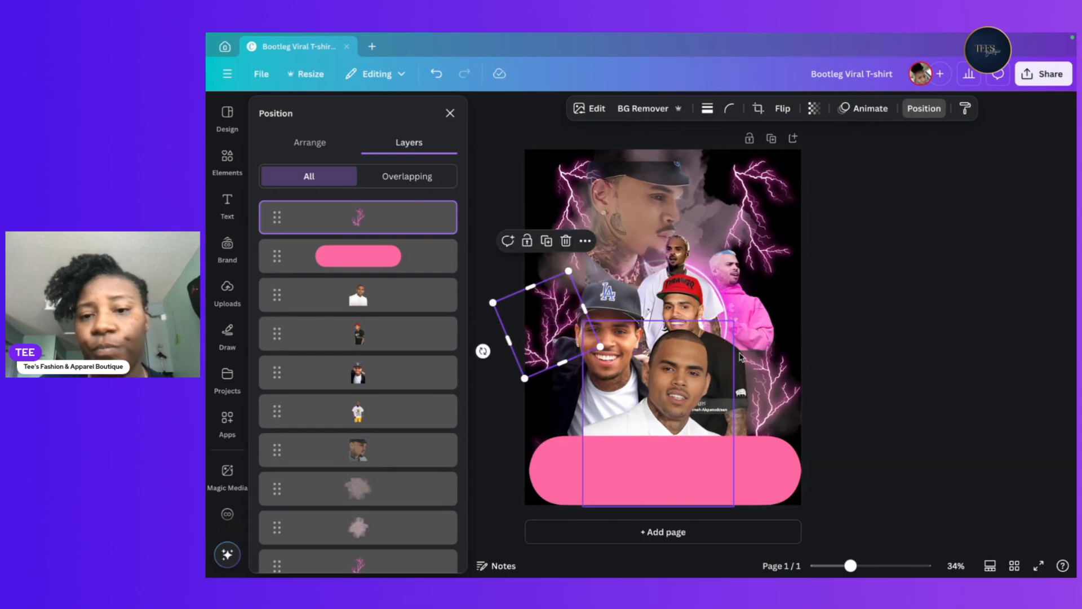
click(906, 371)
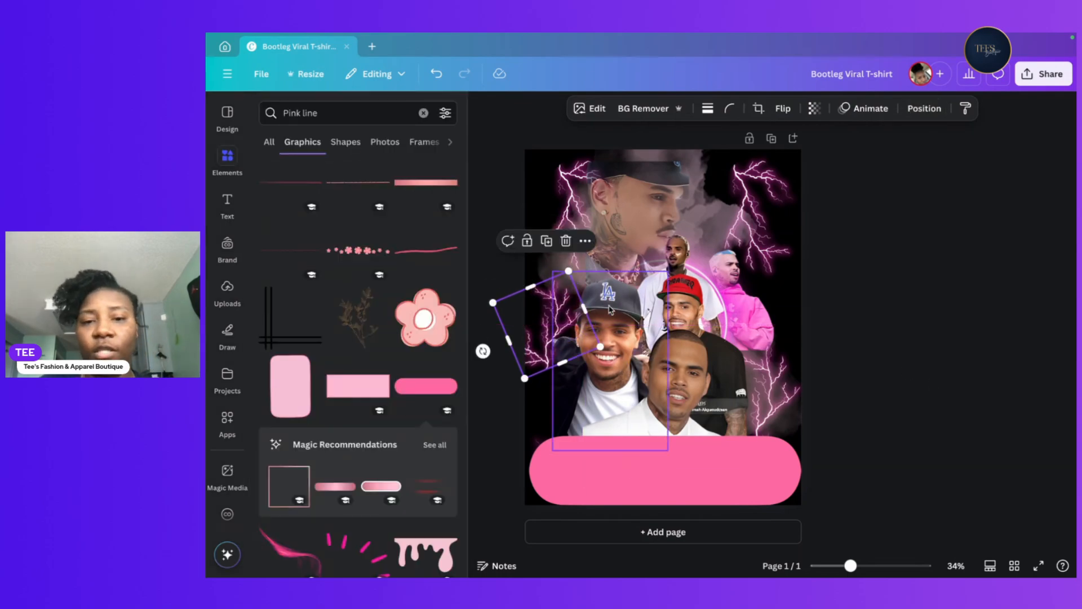
Duplicate the small pink lightning beside the LA-cap photo and place the copy over the pink-hoodie photo's outer side.
right_click(564, 314)
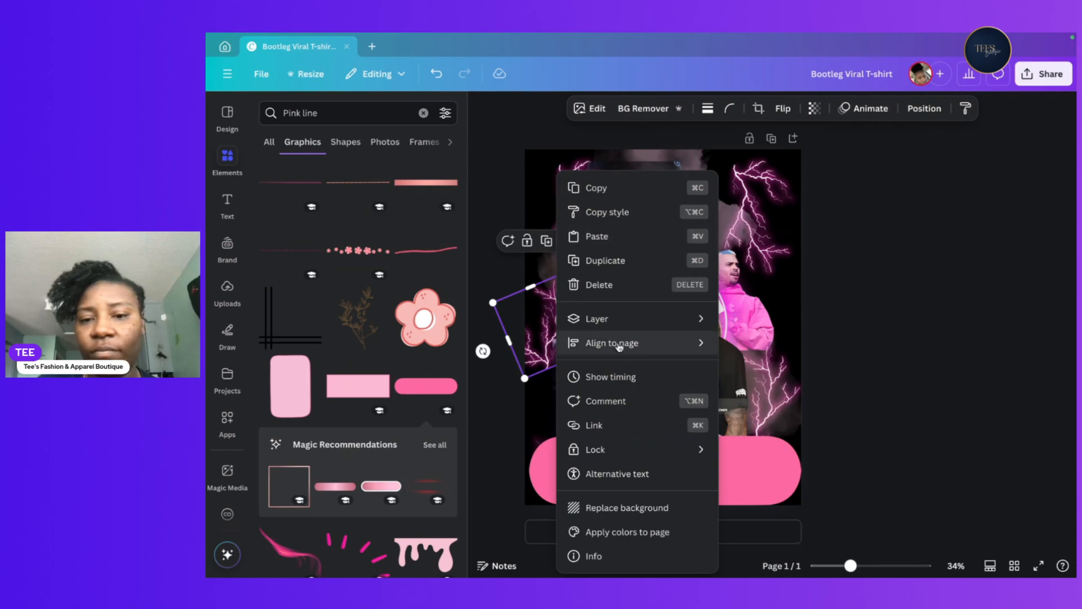
click(600, 260)
drag(558, 325, 779, 304)
click(872, 305)
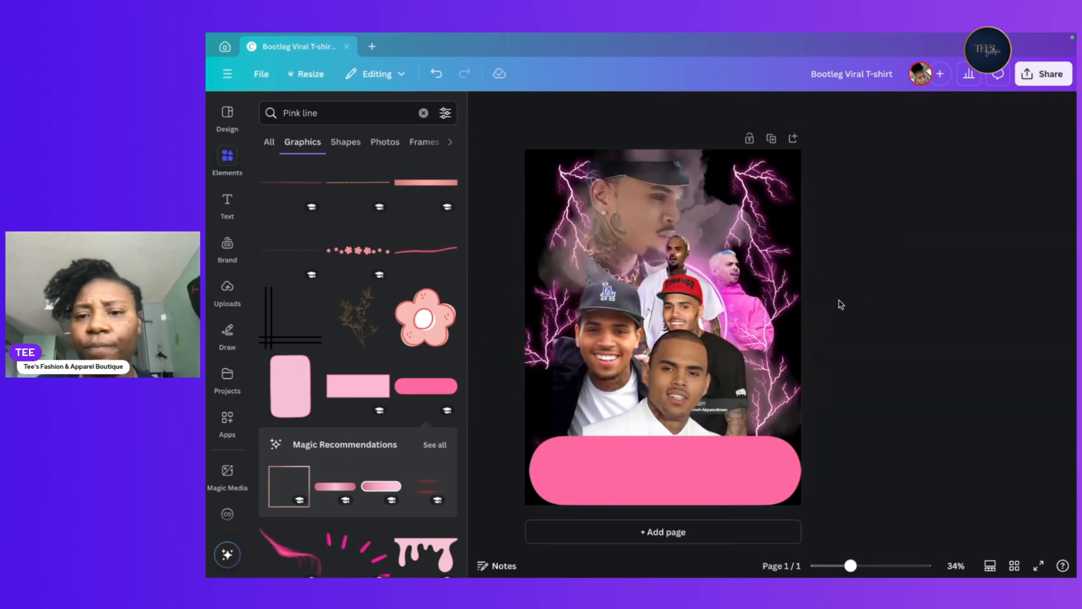
Send the lightning copy on the pink-hoodie photo one layer backward and finally all the way to the back.
click(777, 303)
click(803, 223)
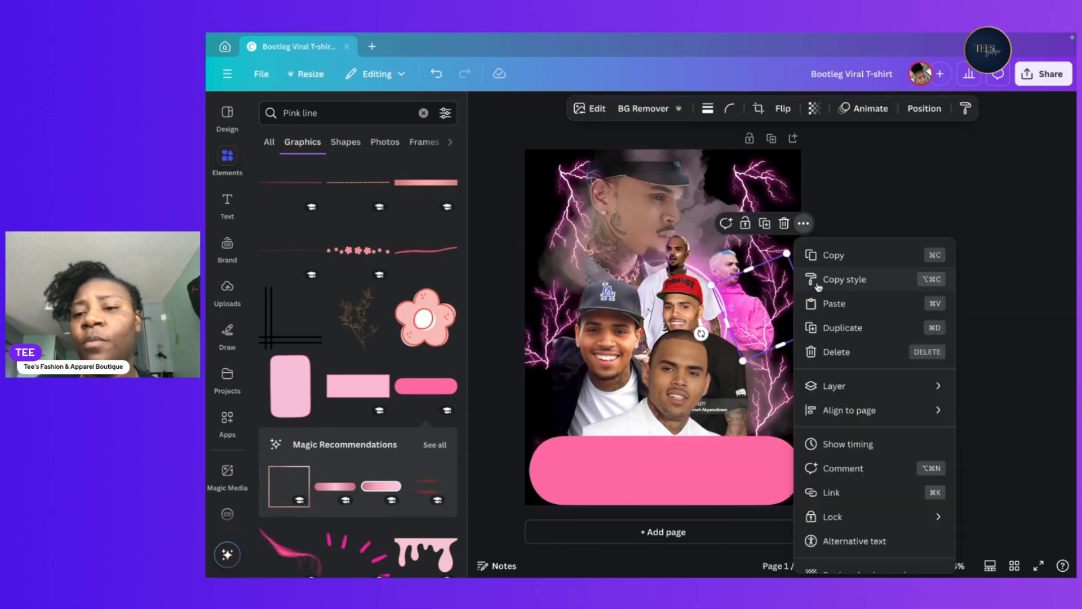
mouse_move(952, 392)
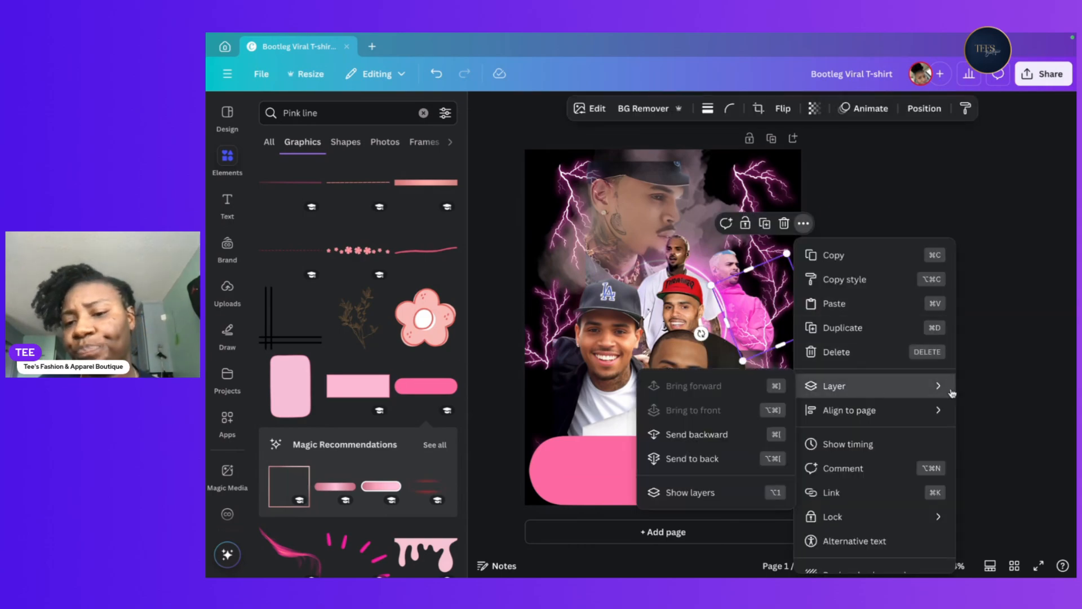
click(731, 432)
click(885, 362)
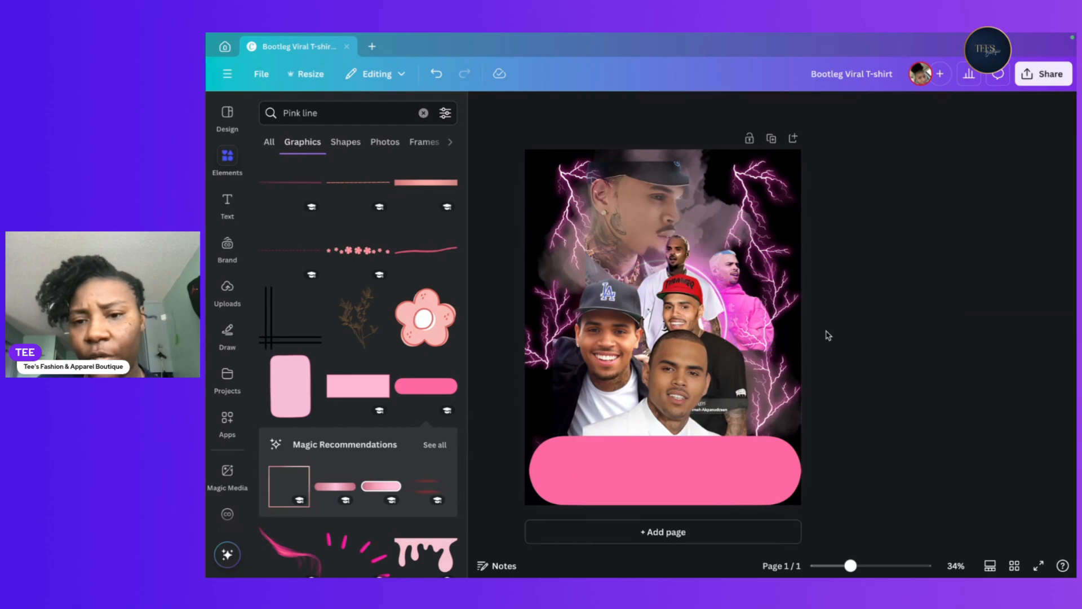
click(774, 305)
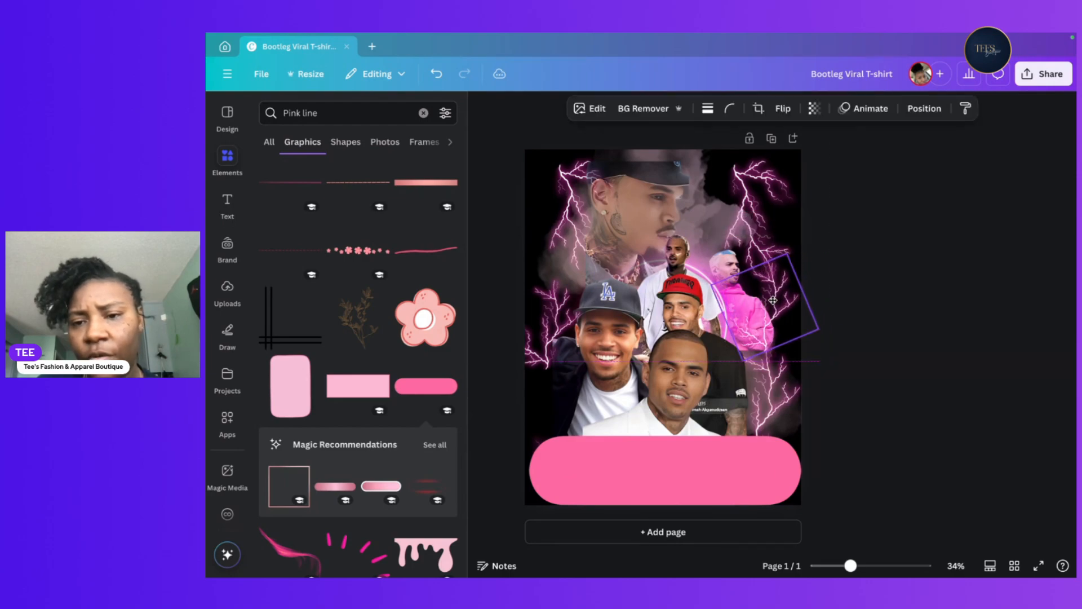
right_click(774, 304)
mouse_move(841, 325)
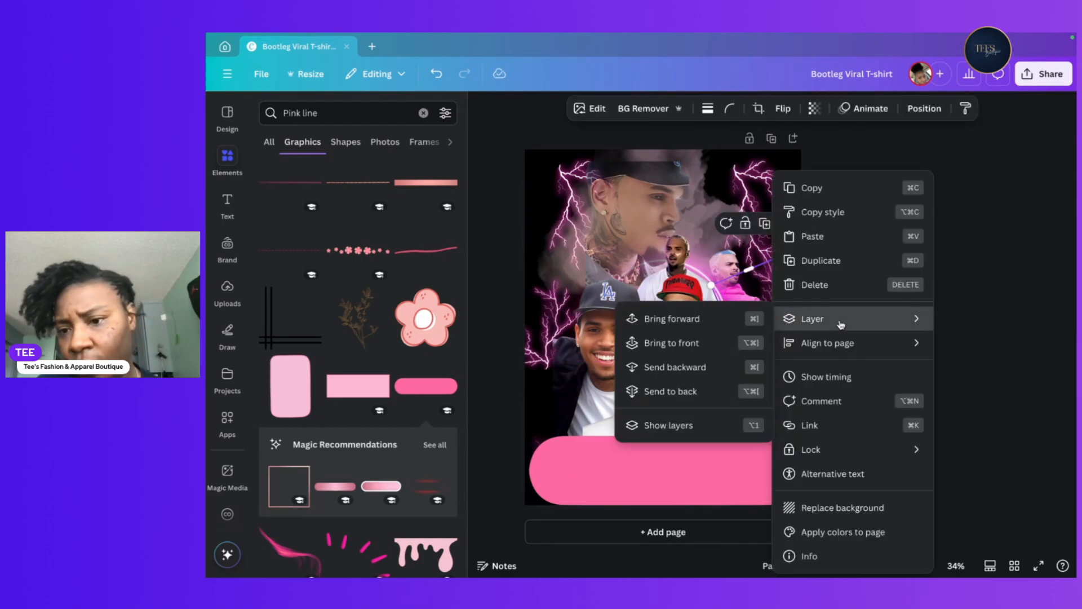
click(654, 390)
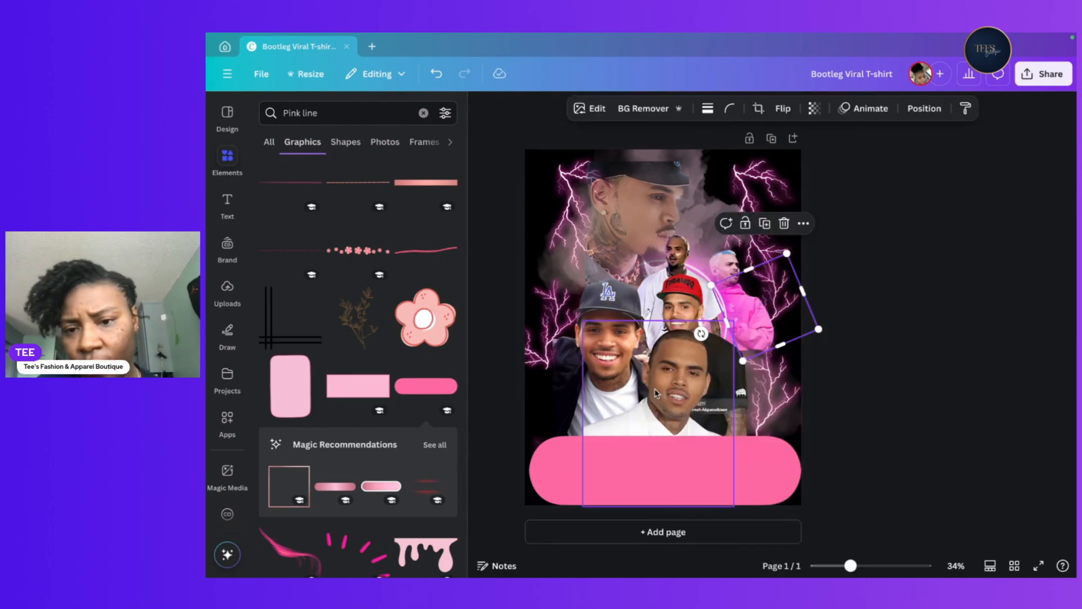
click(863, 354)
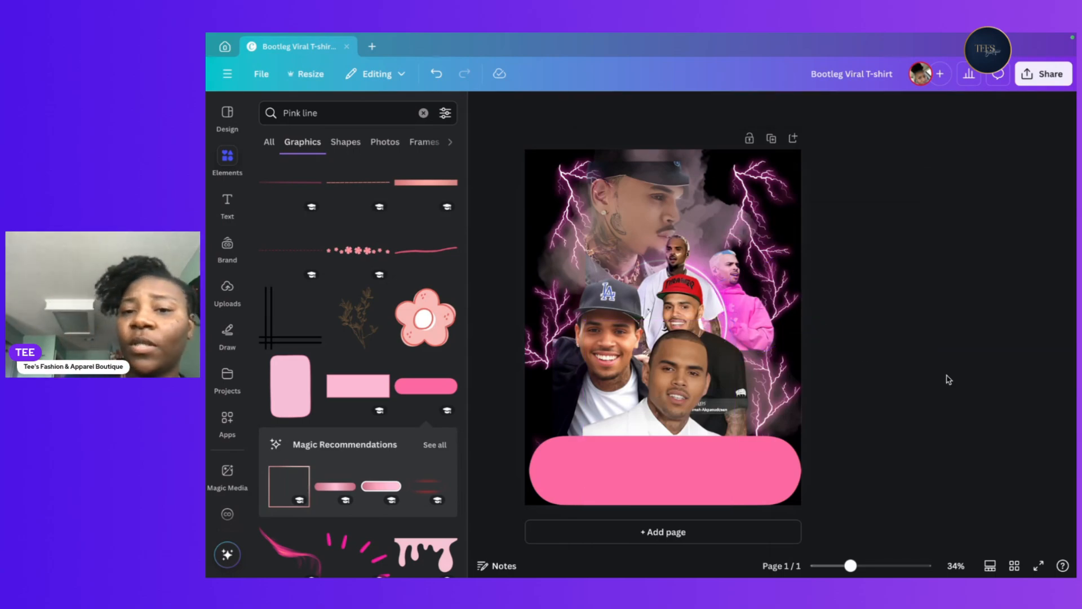
Add a heading to the design that reads "Chris Breezy".
click(614, 502)
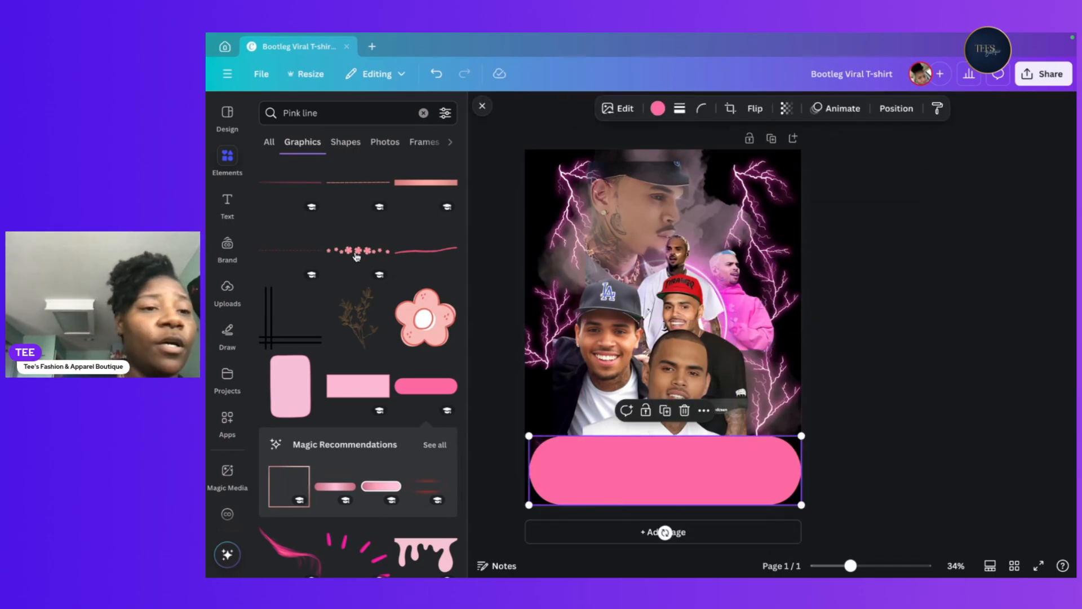
click(233, 216)
click(337, 291)
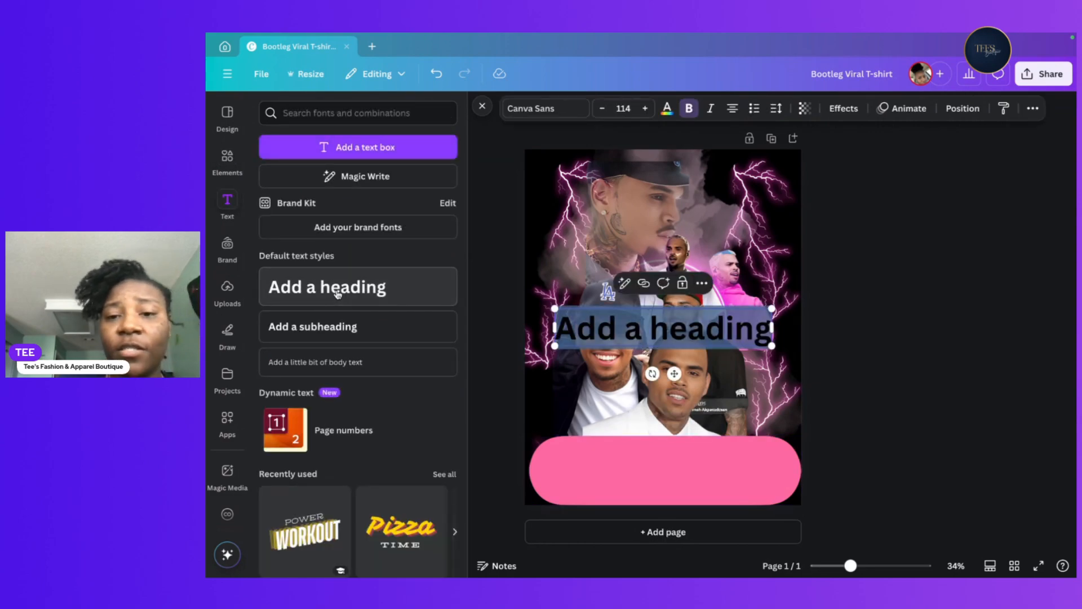
text(C)
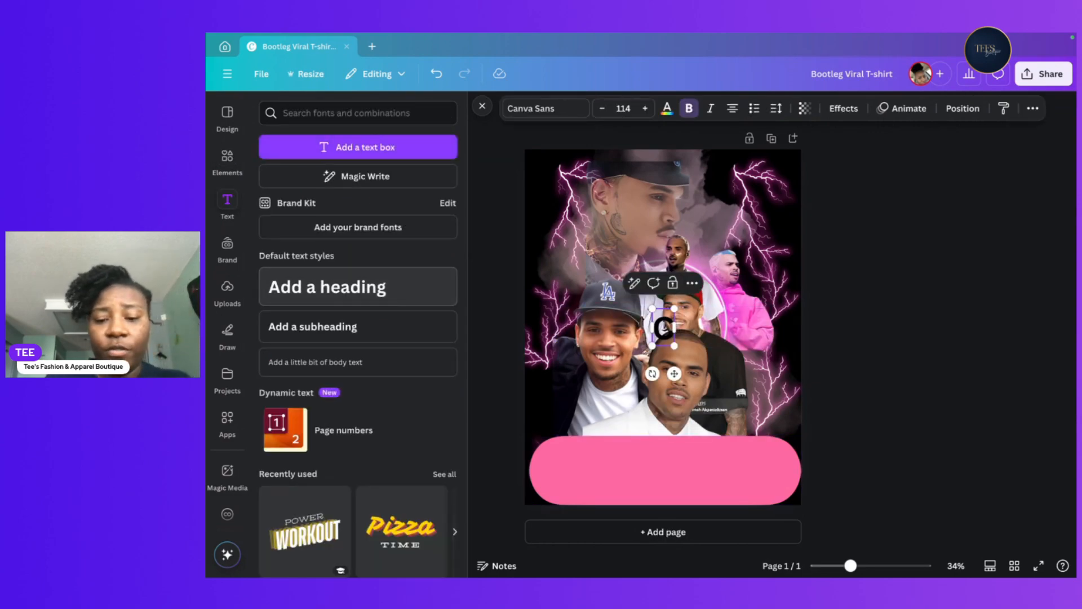
text(hris Breezy)
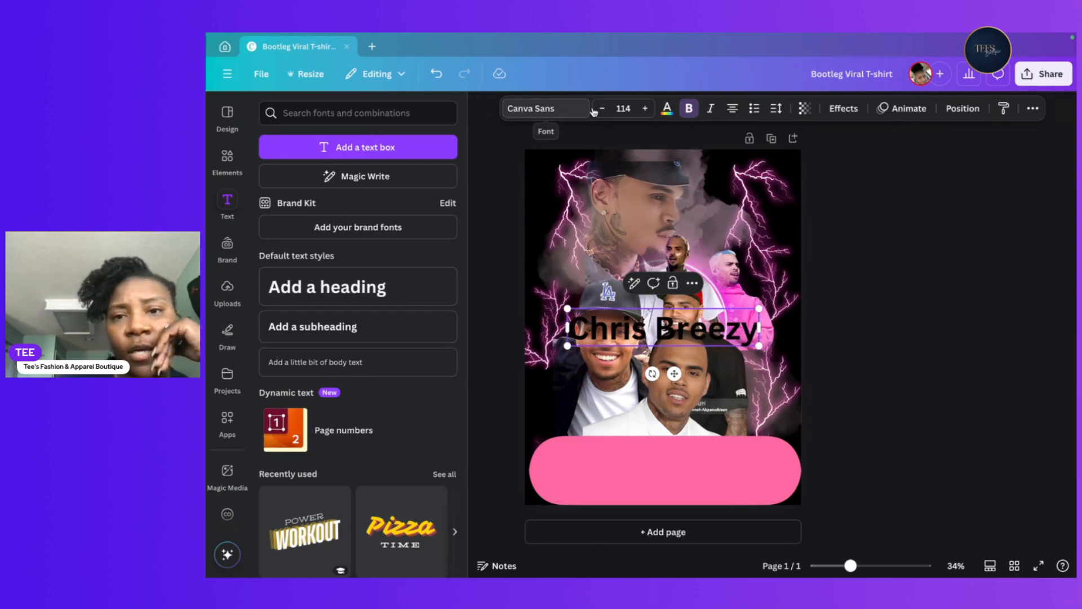
Change the "Chris Breezy" heading's text color to white.
click(667, 108)
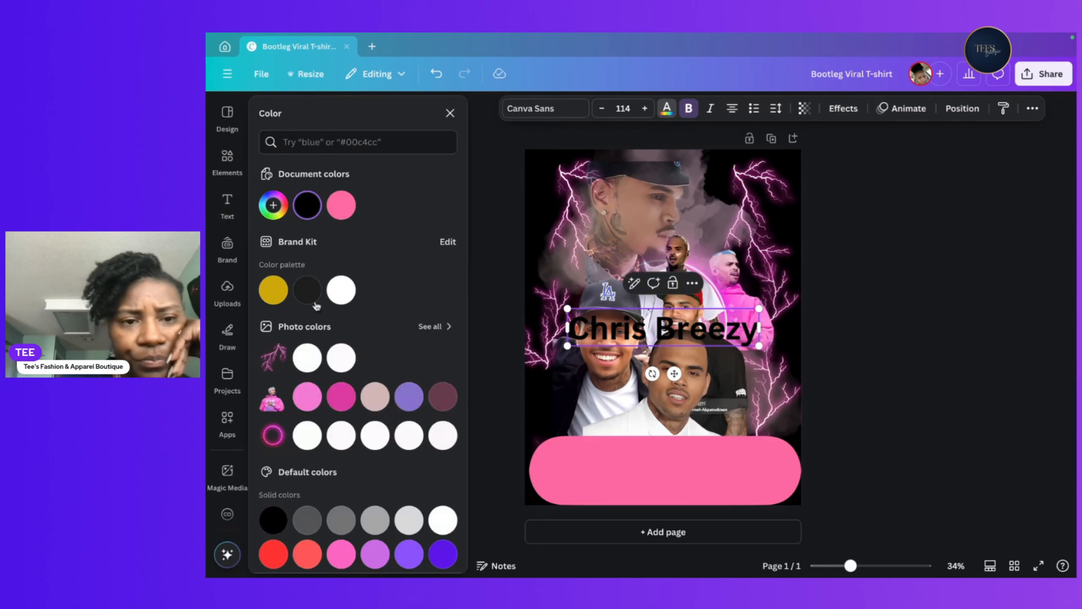
click(337, 294)
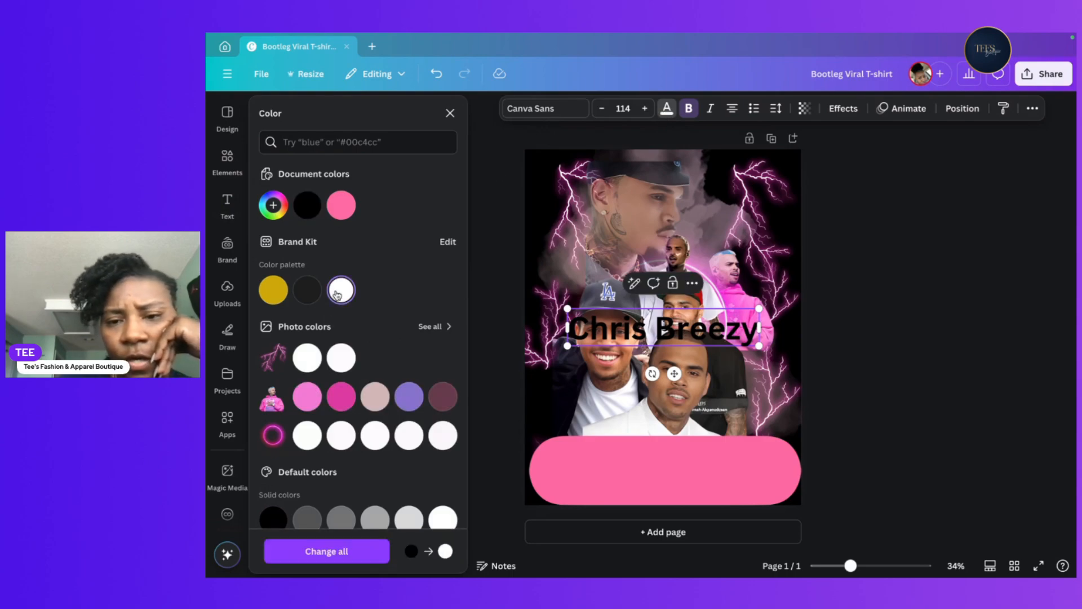
click(581, 329)
mouse_move(574, 326)
mouse_down()
mouse_move(759, 326)
mouse_move(572, 328)
mouse_up()
click(336, 290)
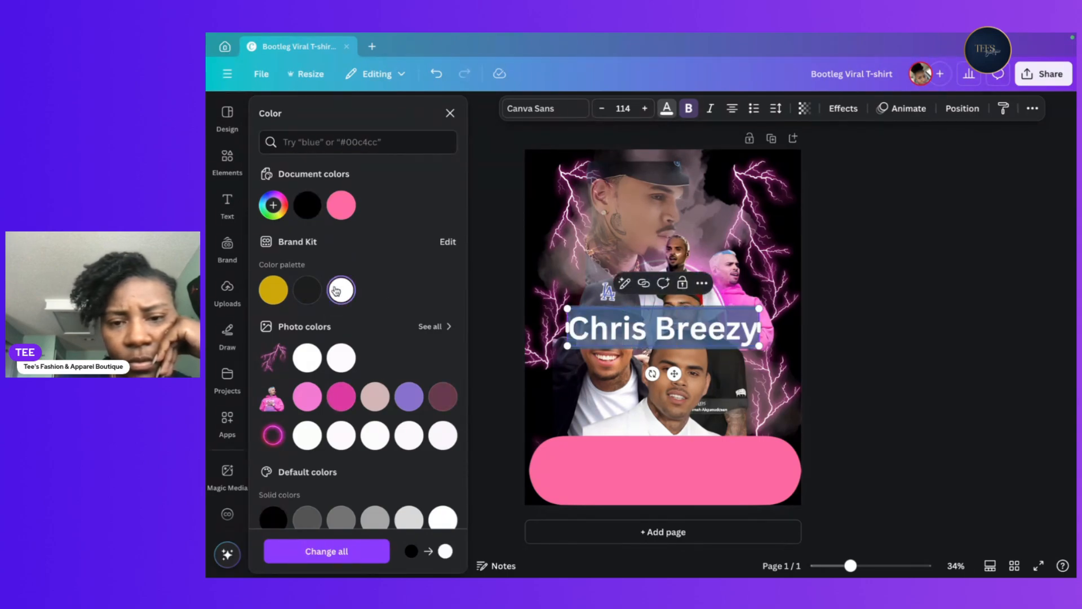
click(691, 333)
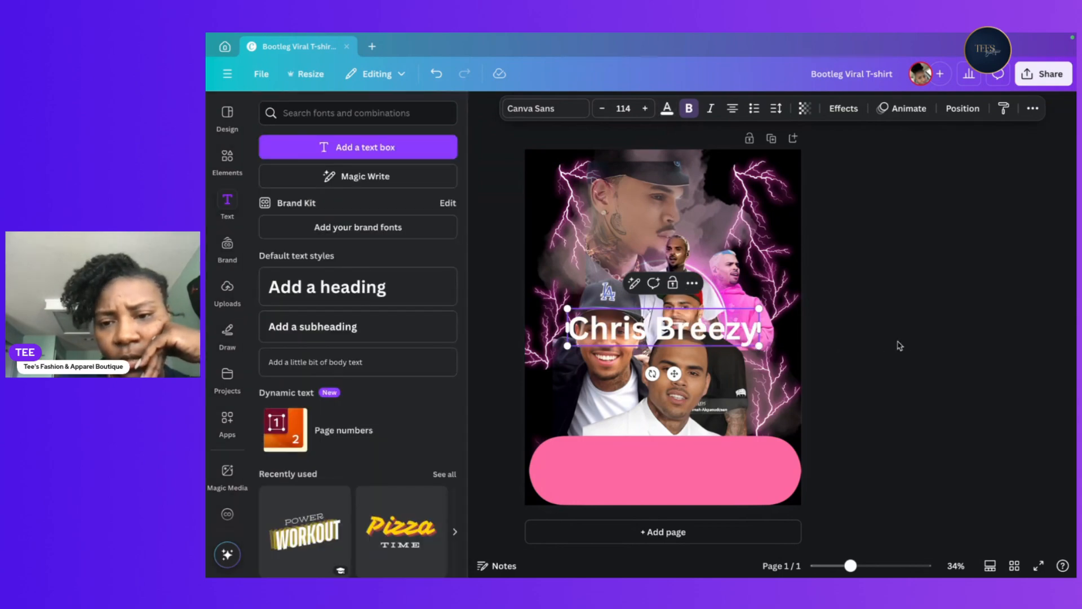
click(878, 346)
Move the "Chris Breezy" heading onto the pink banner and enlarge it to font size 127.
click(679, 333)
drag(664, 331, 670, 475)
drag(761, 489, 783, 494)
drag(705, 476, 700, 470)
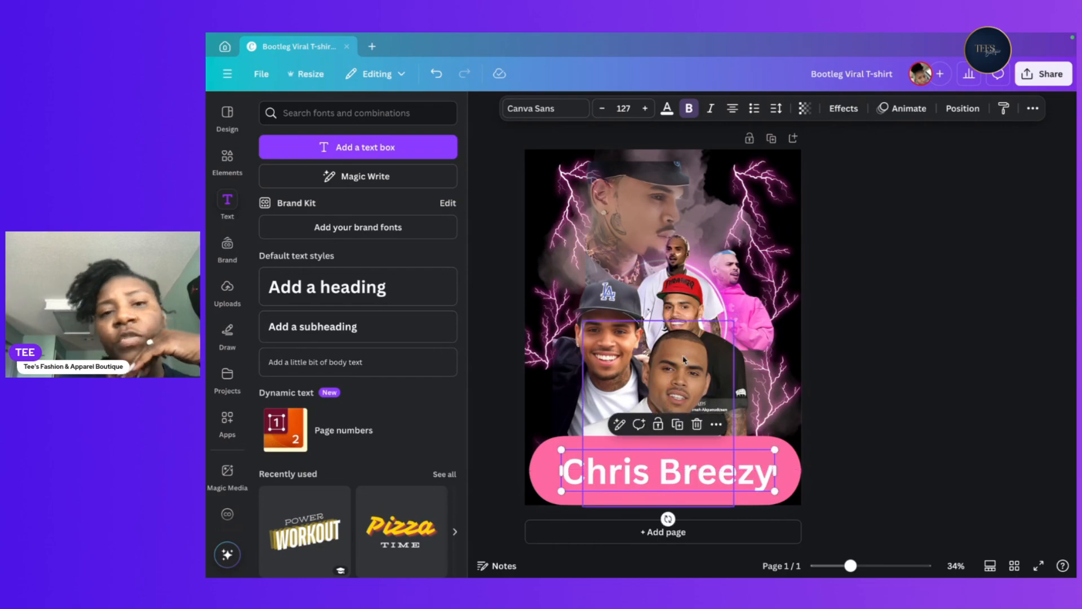
Set the heading in the Rustic Barn font after trying Chubby and Rabbits Junior, and enlarge it to size 187 across the banner.
click(525, 111)
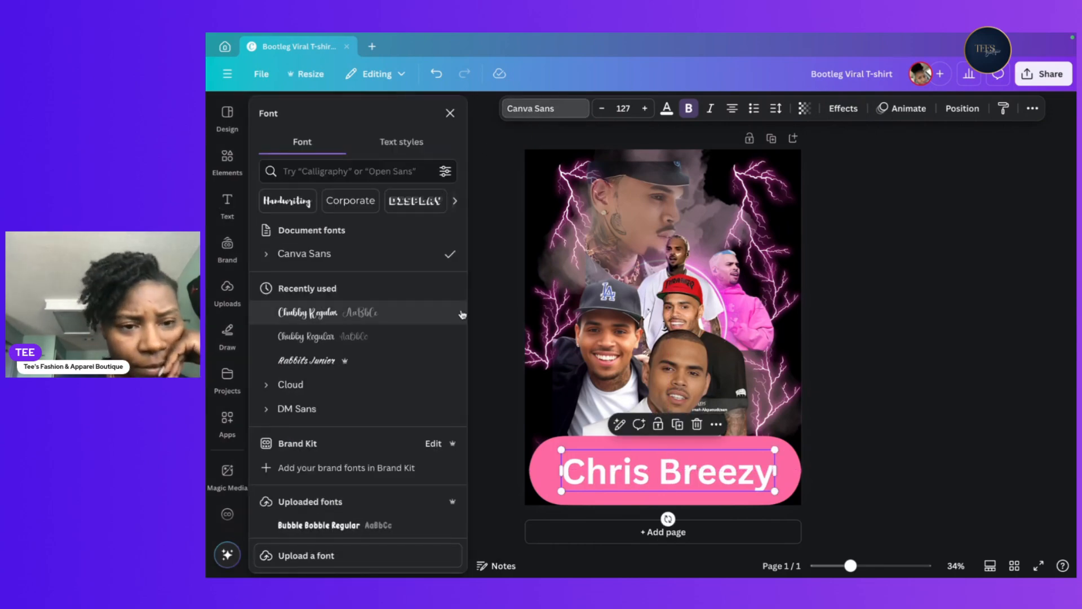
click(310, 315)
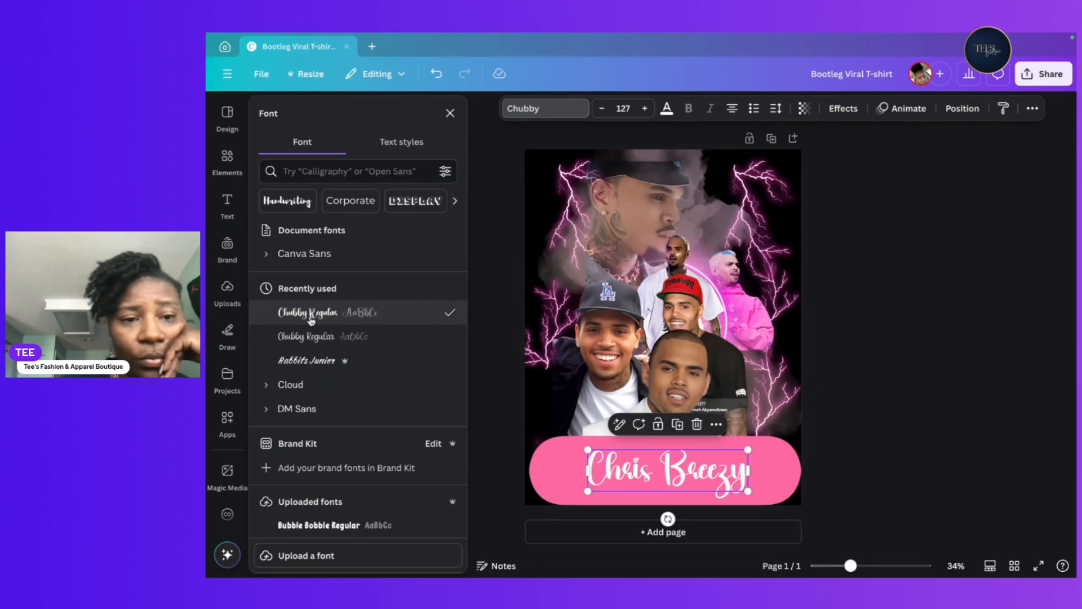
click(309, 362)
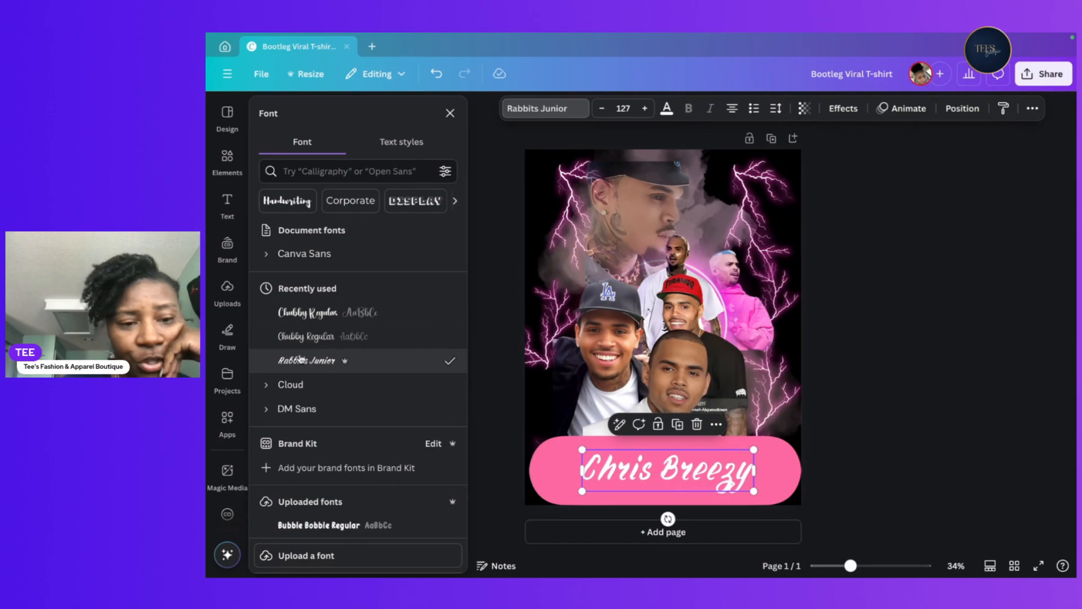
scroll(323, 361, down, 3)
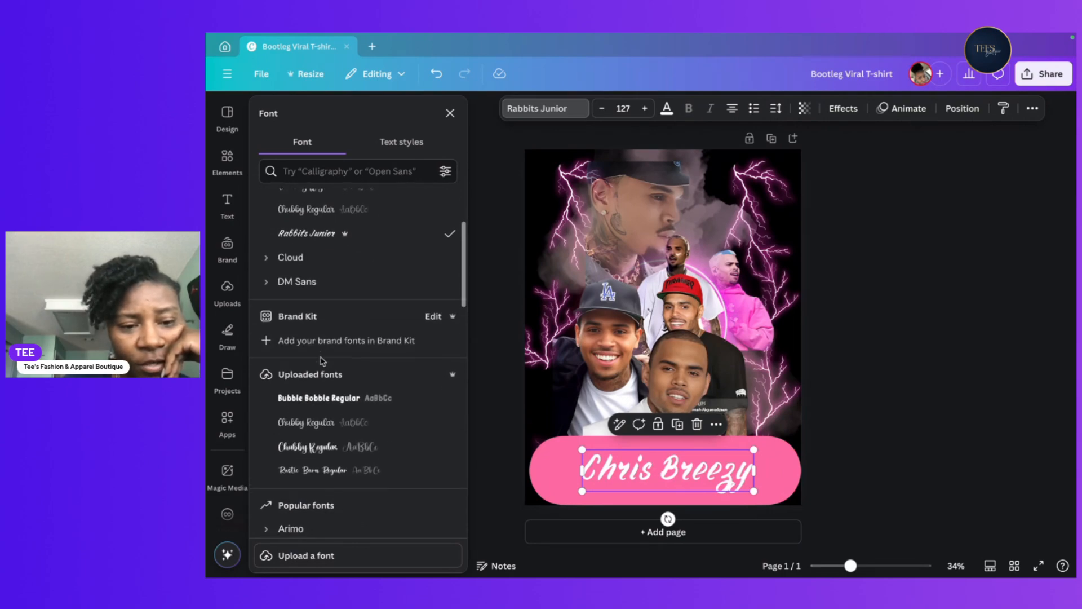
click(308, 477)
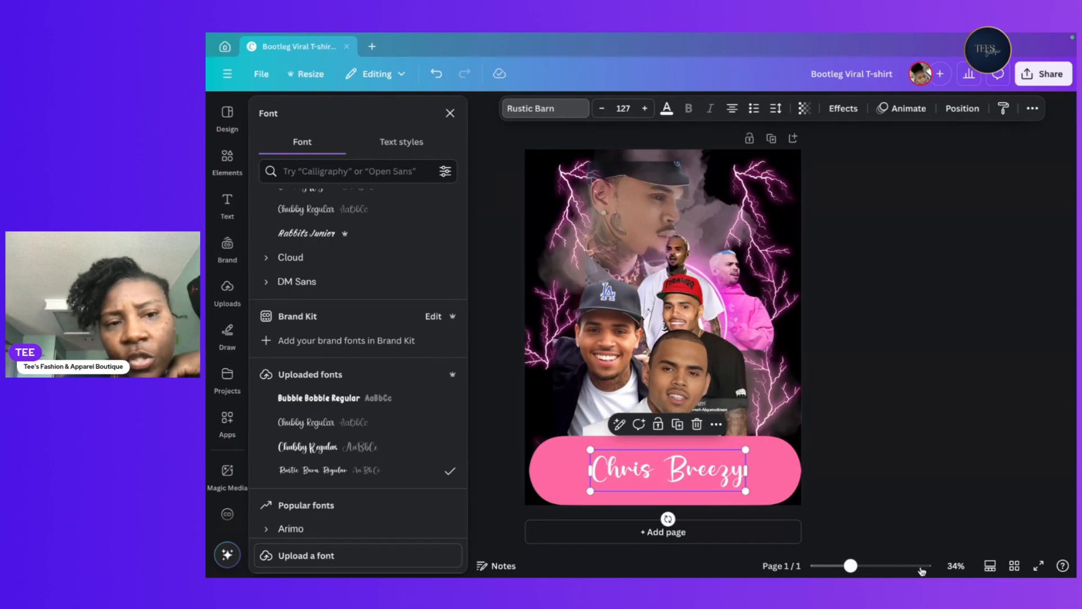
drag(747, 492, 823, 495)
drag(728, 473, 689, 461)
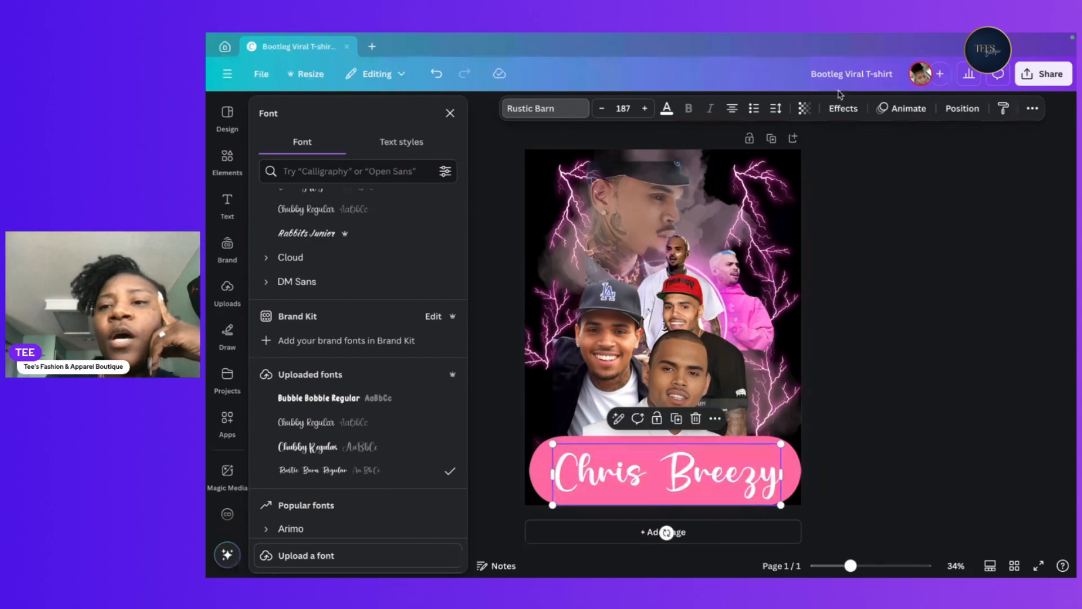
Add an Outline effect to the heading, sampling its color from the pink hoodie and deepening it to #E810B3.
click(843, 109)
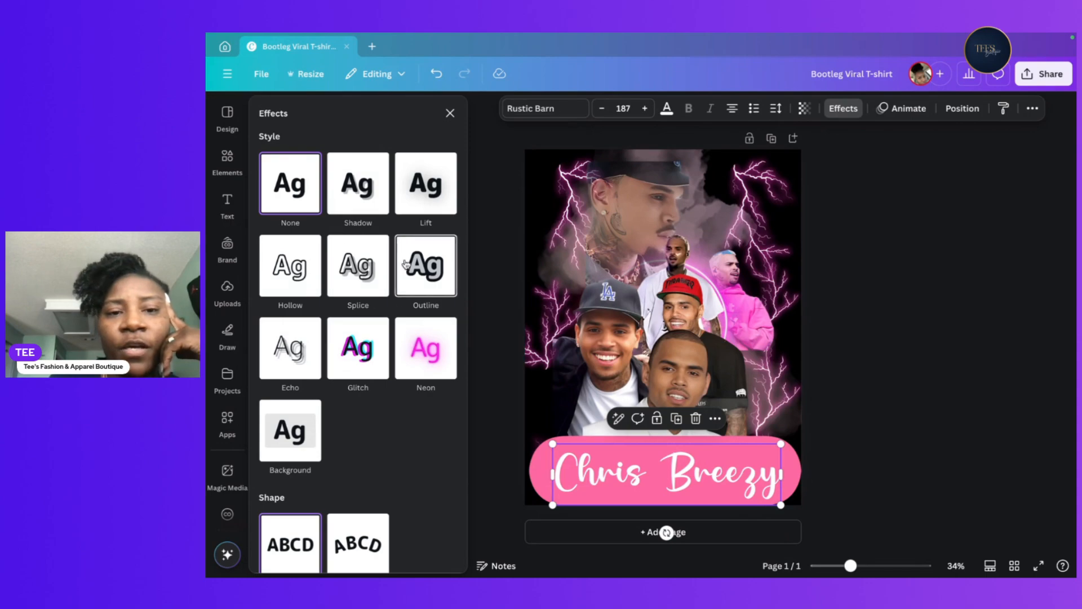
click(404, 265)
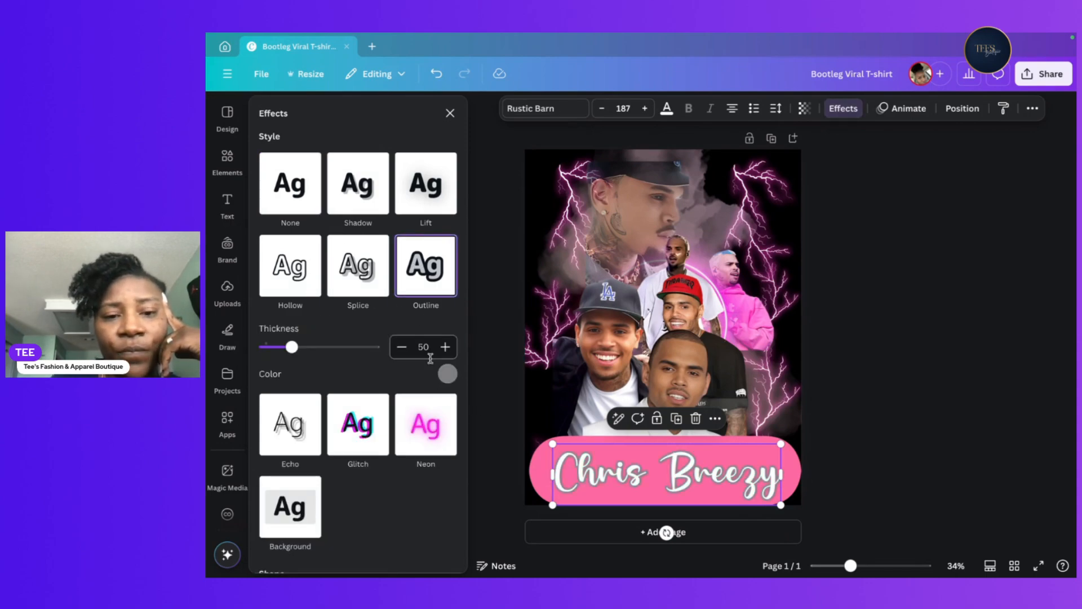
click(447, 374)
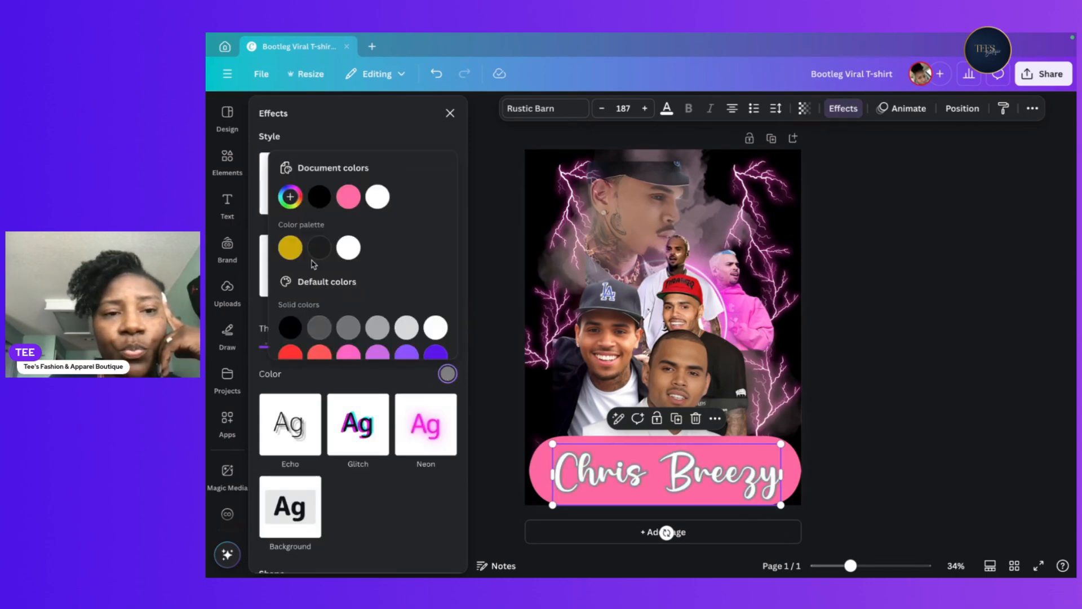
click(290, 197)
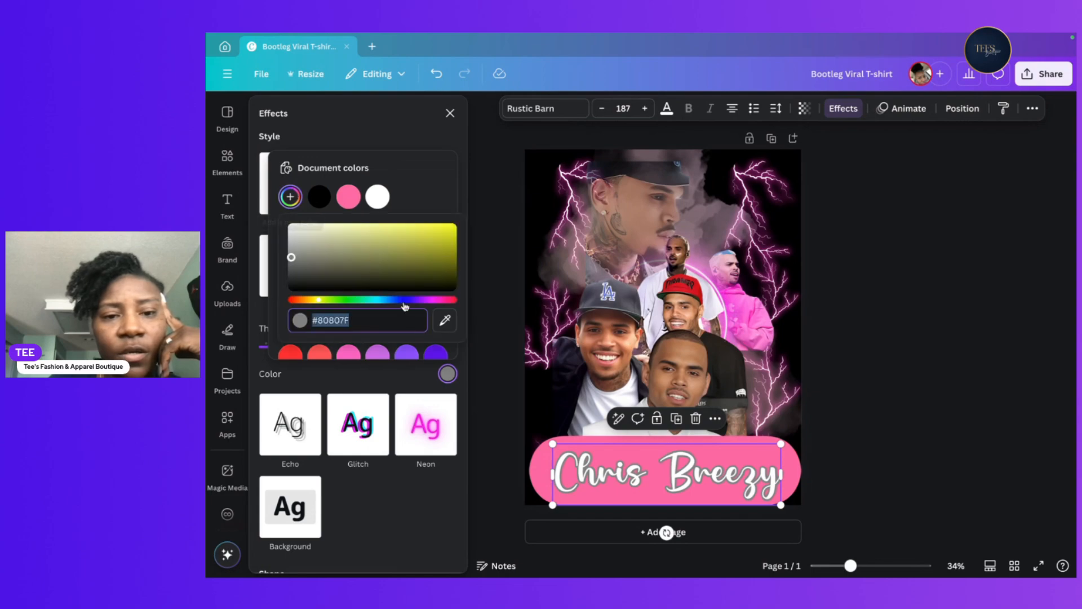
click(446, 329)
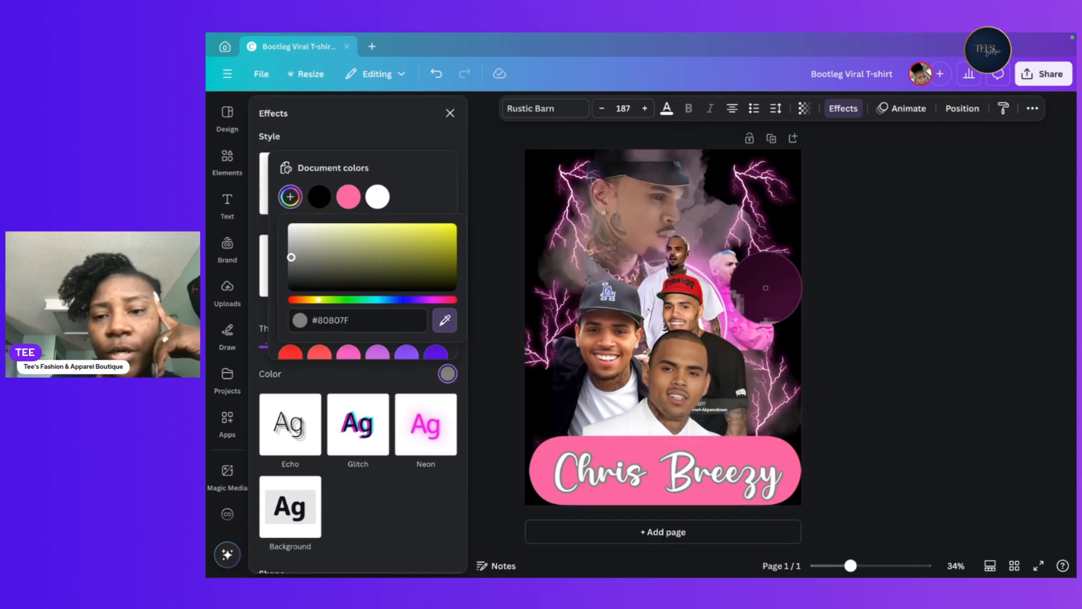
click(753, 304)
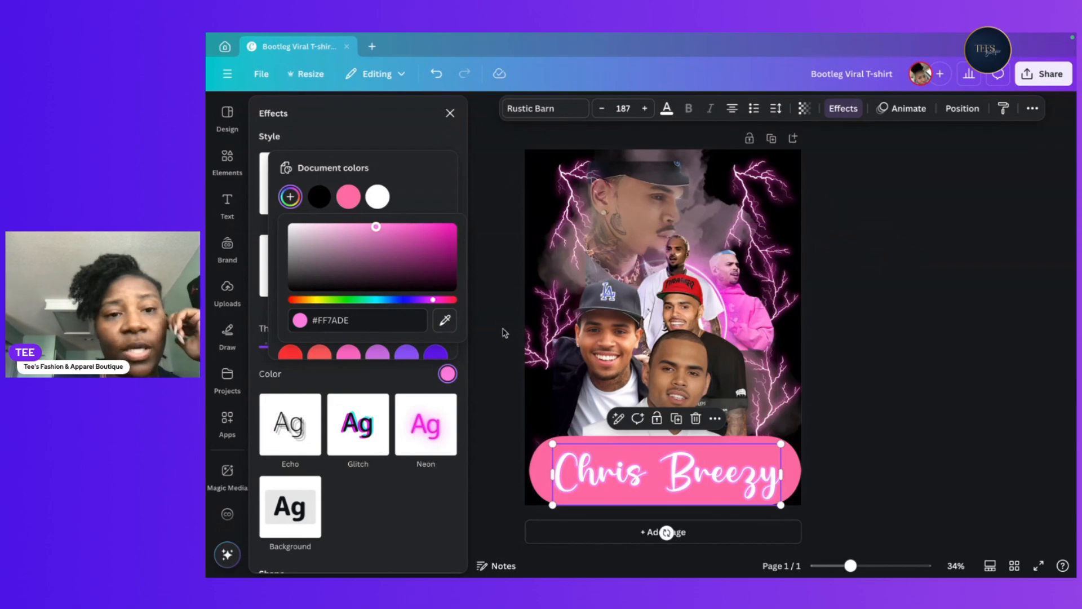
click(446, 229)
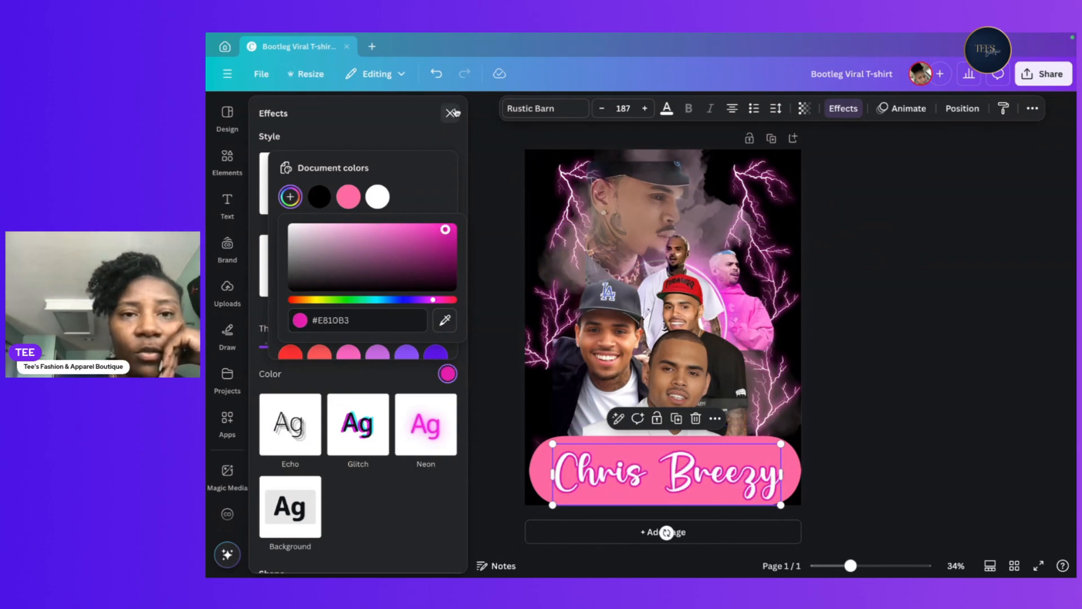
click(451, 113)
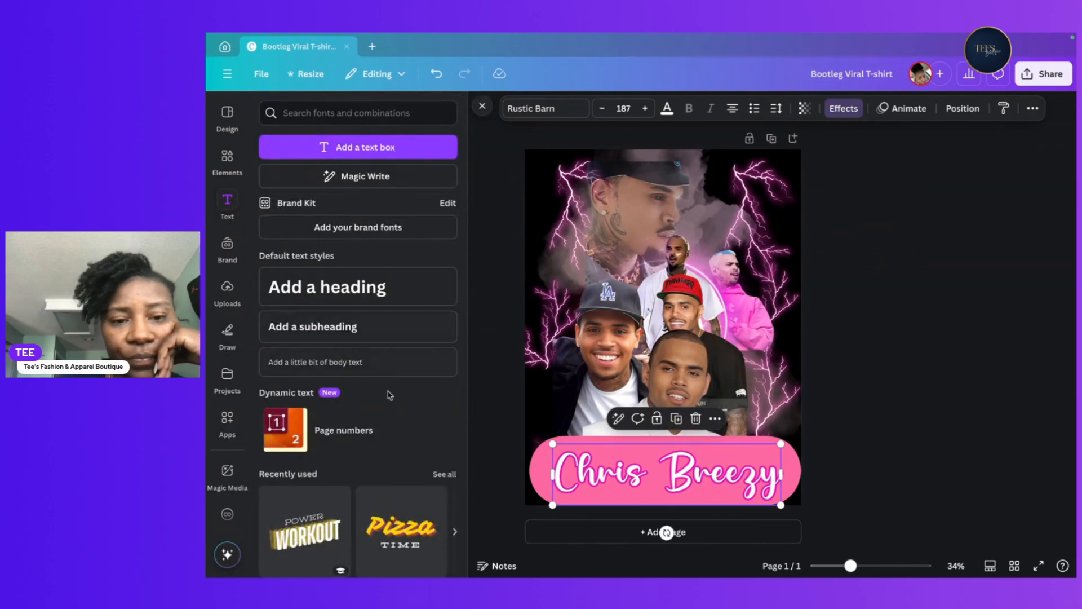
Increase the thickness of the heading's outline to 73.
click(844, 108)
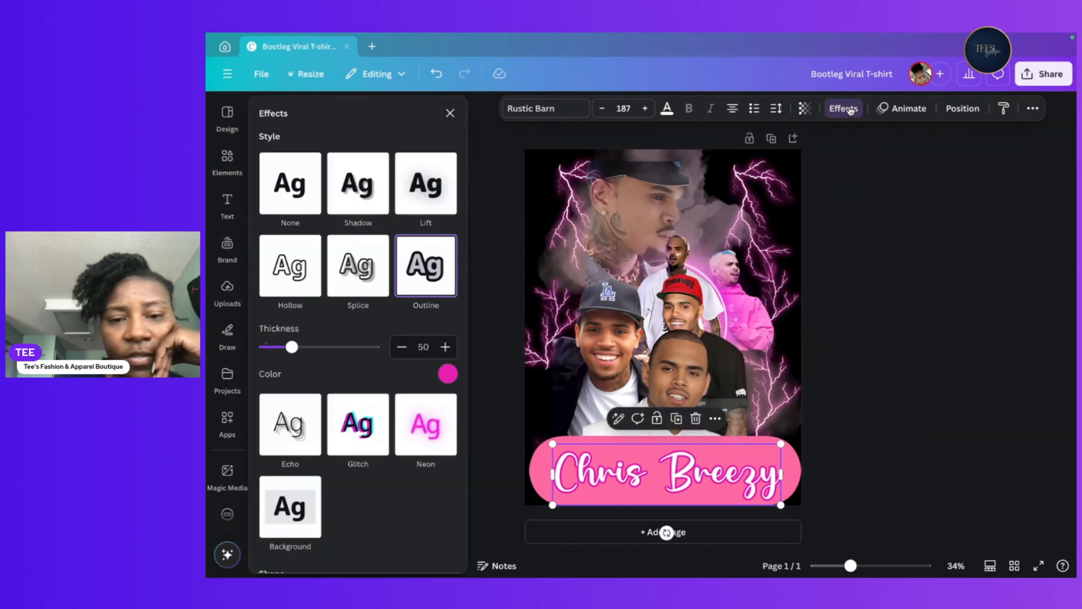
drag(291, 346, 304, 351)
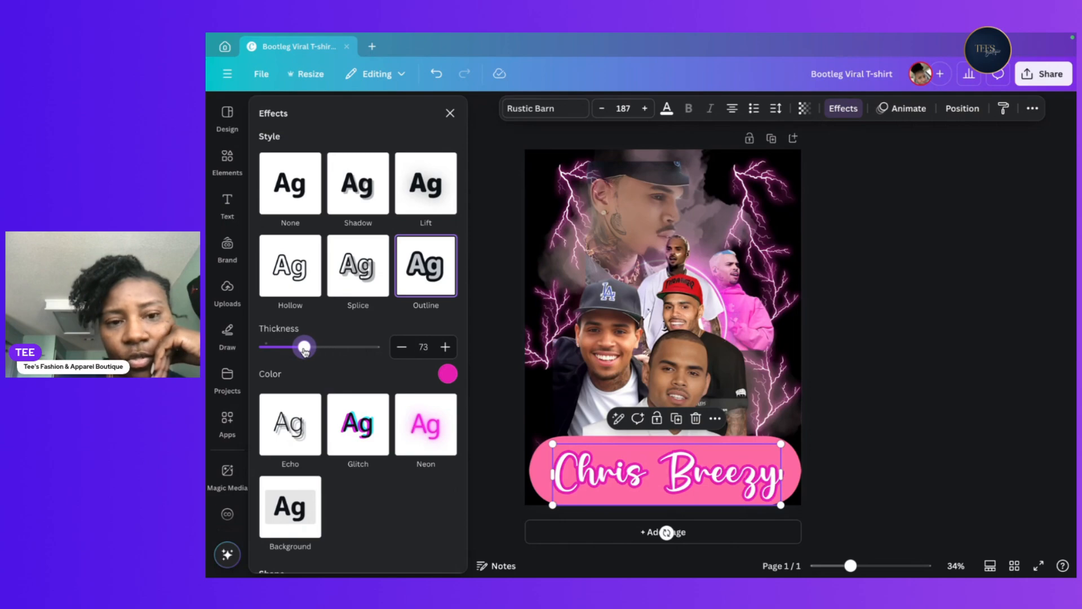
click(978, 370)
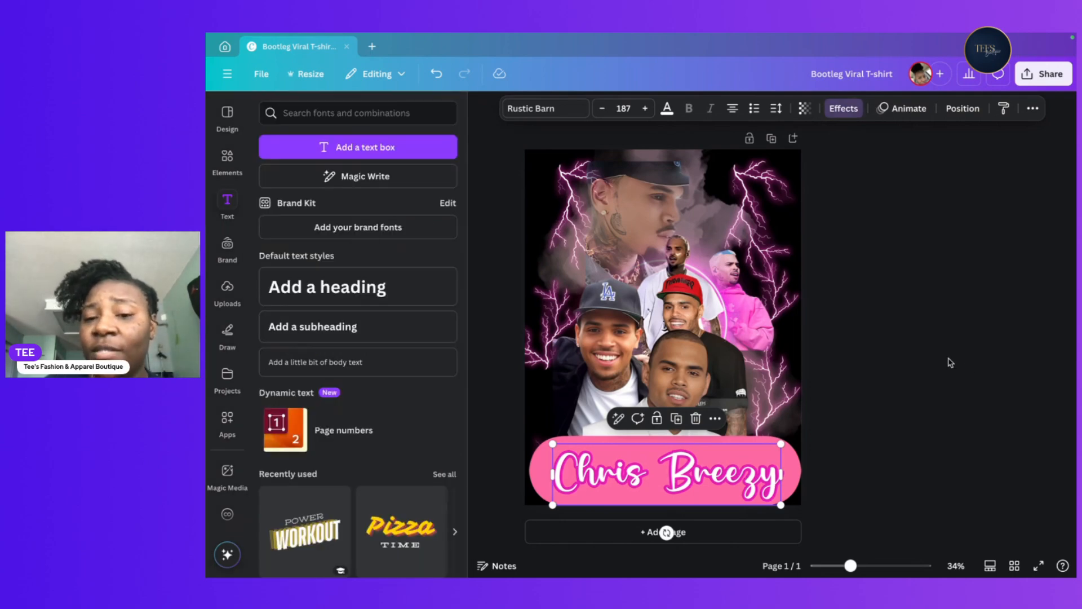
Group all the photos, lightning, smoke, banner and heading on the page into one object.
click(927, 291)
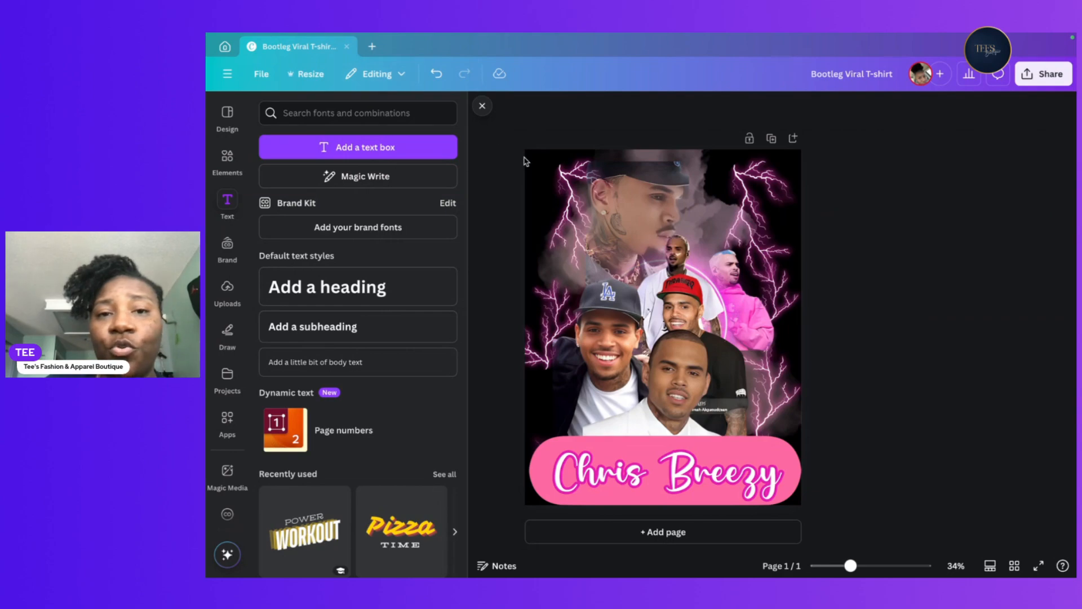
drag(788, 175, 807, 510)
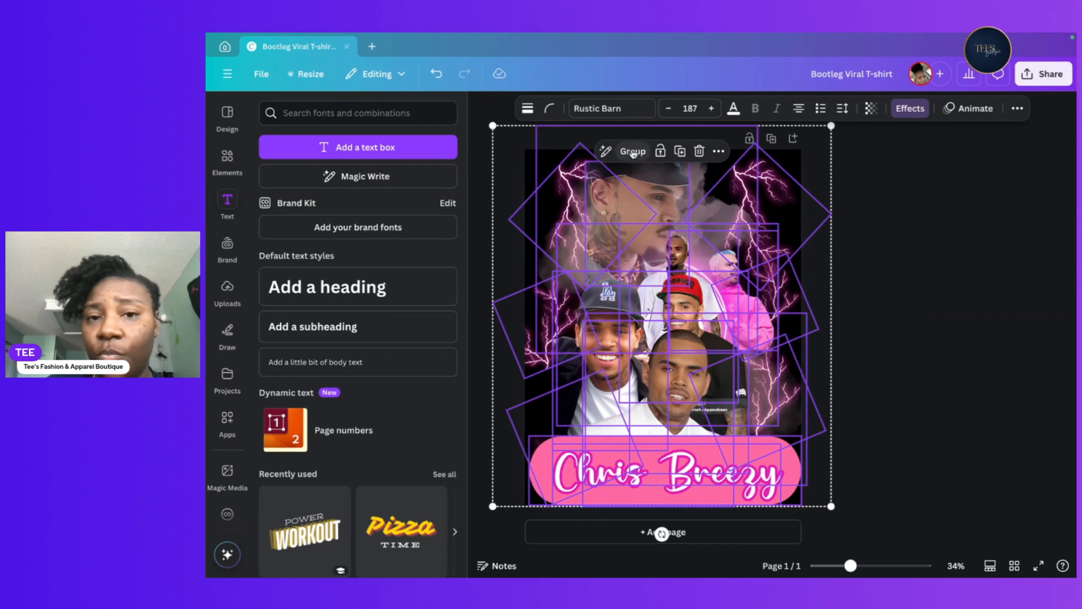
click(630, 152)
click(992, 268)
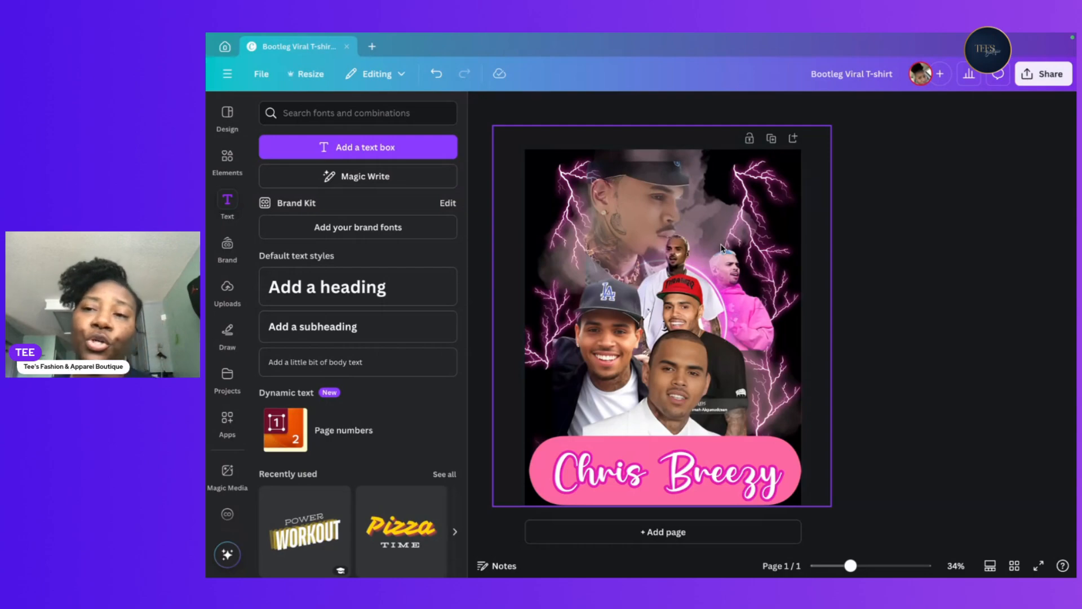
Download the design as a PNG at the maximum size multiplier of 3.125.
click(1037, 80)
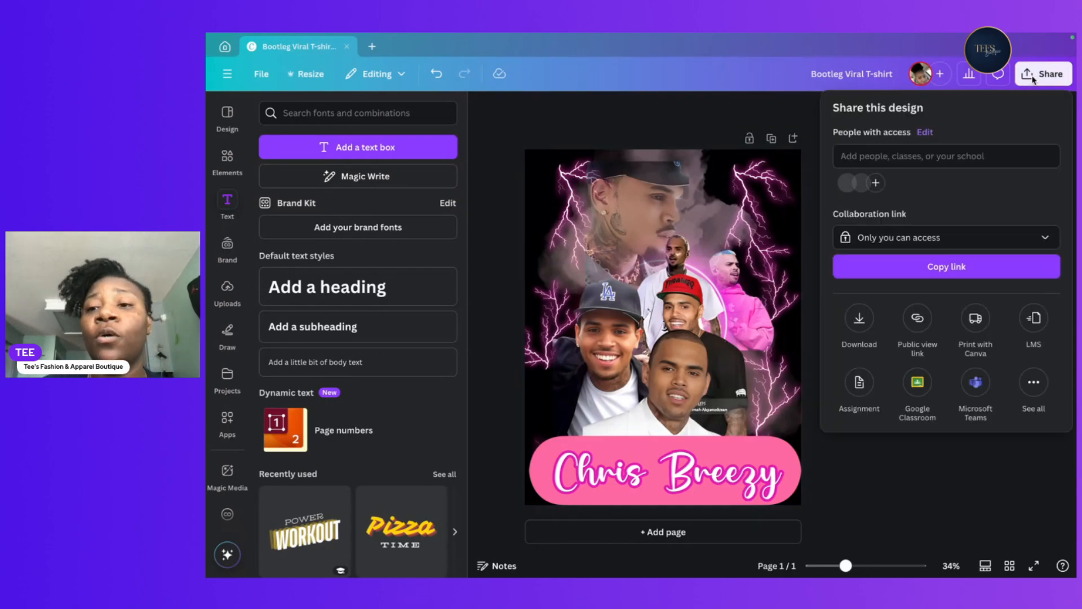
click(855, 343)
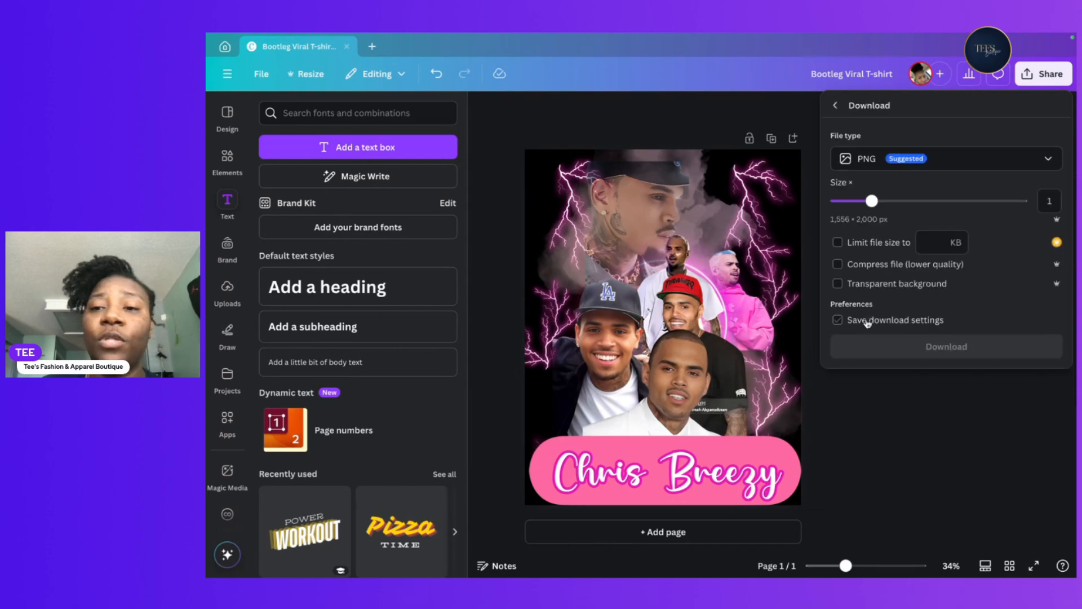
drag(875, 200, 1027, 206)
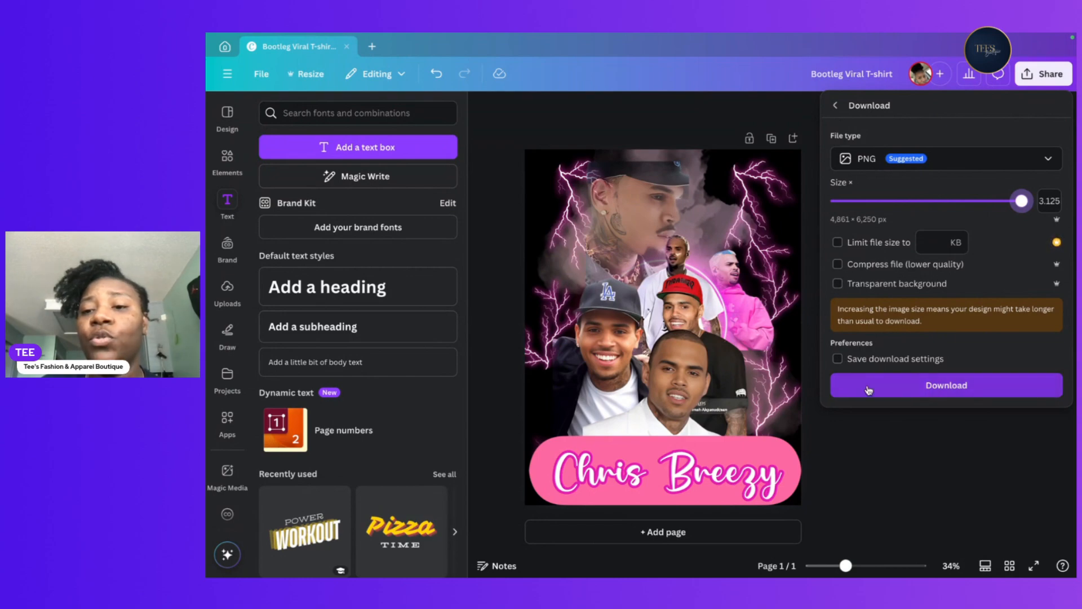
click(869, 389)
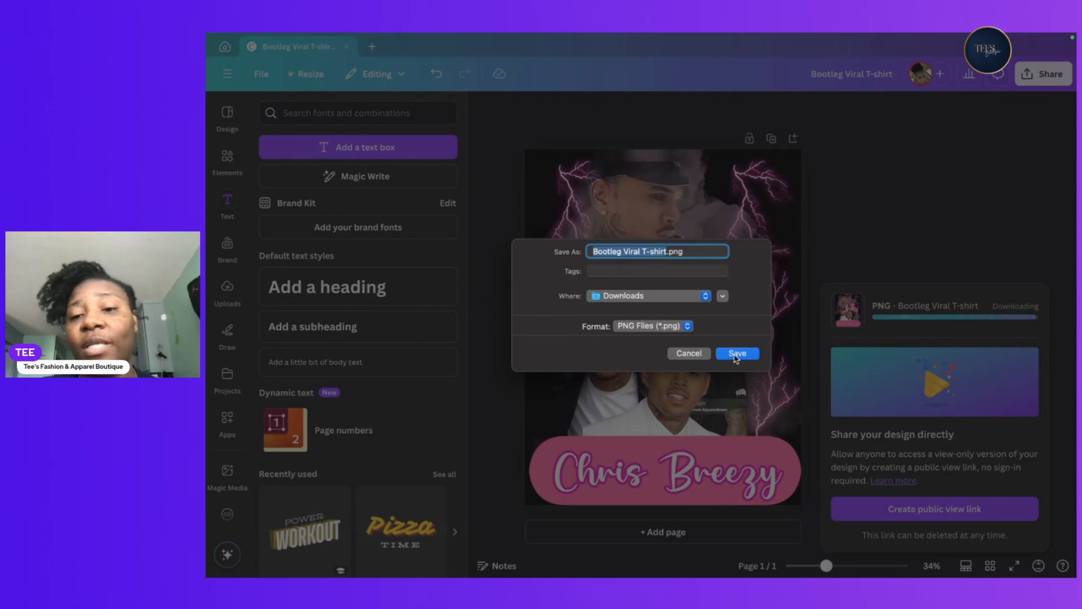
Save Bootleg Viral T-shirt.png to the iCloud Desktop folder in PNG format.
click(705, 296)
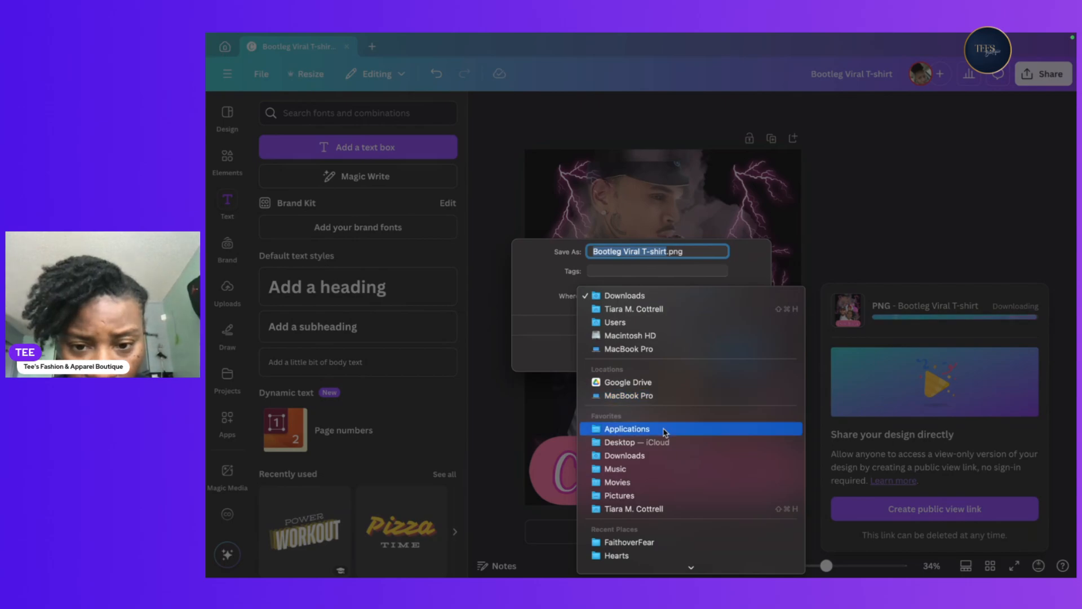
scroll(627, 449, down, 2)
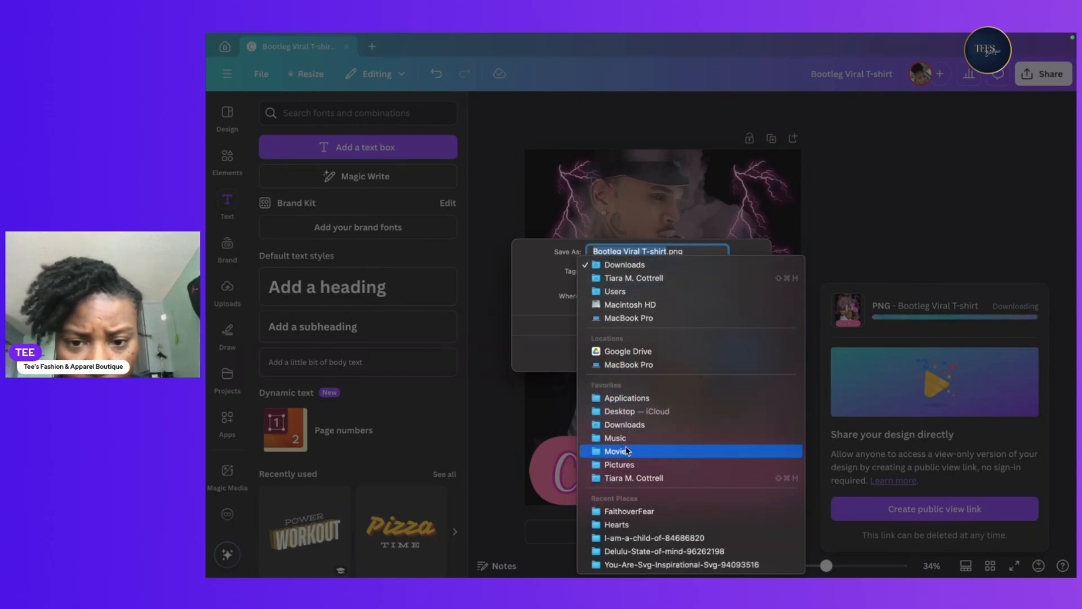
click(632, 412)
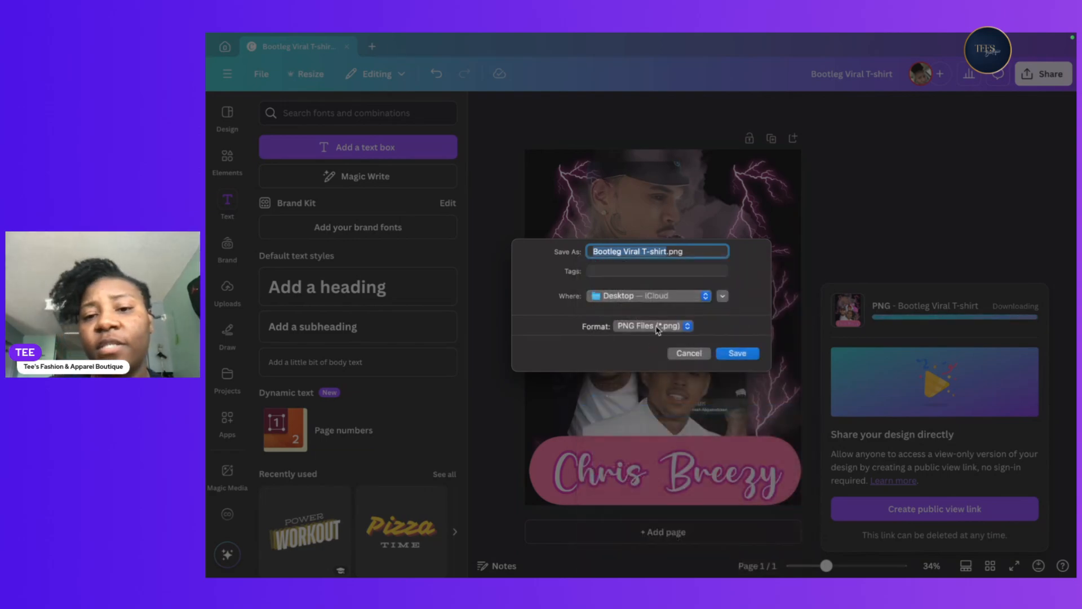
click(738, 354)
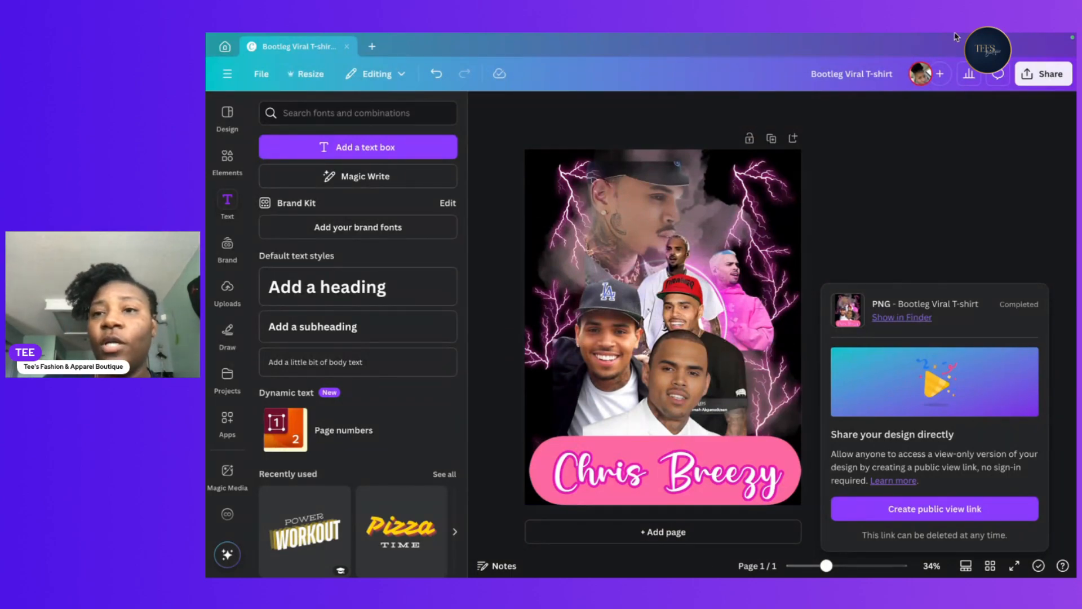
Take the design window out of full screen, switch to the StreamYard studio in Chrome and stop sharing the screen.
mouse_move(207, 36)
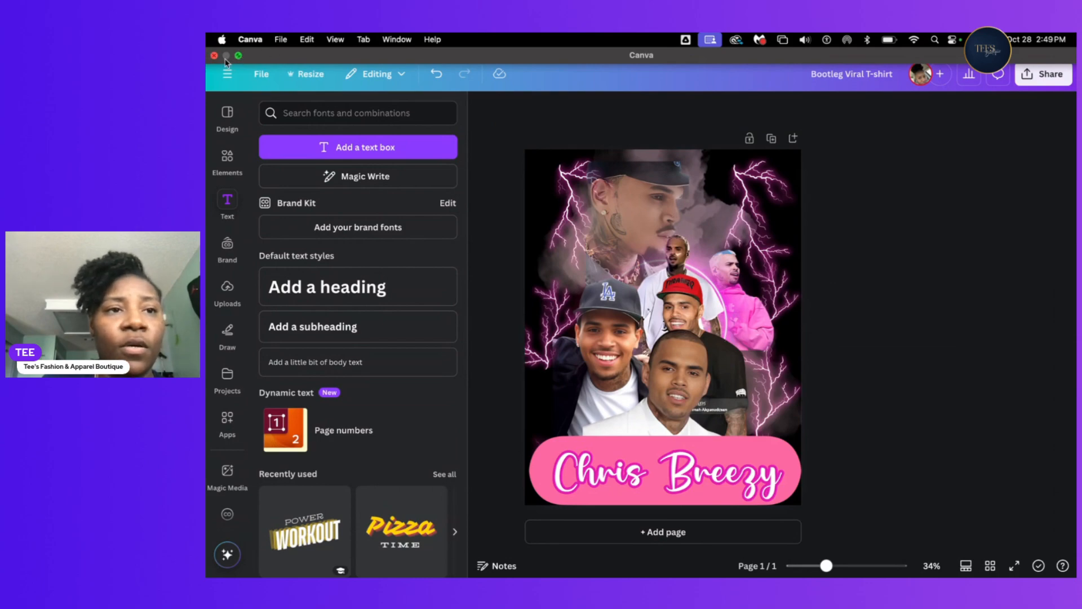
click(238, 56)
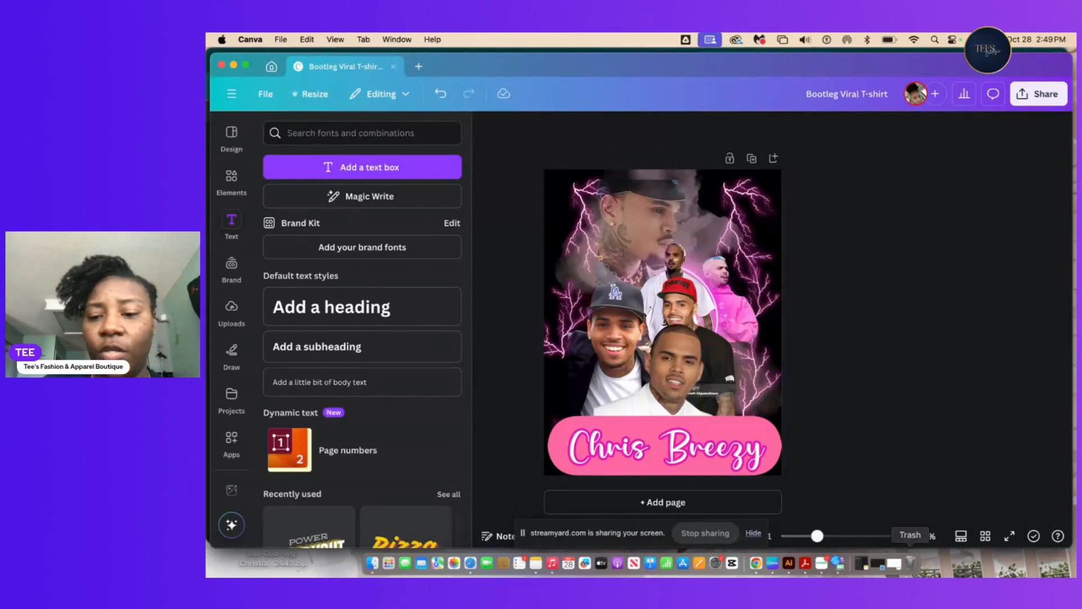
click(756, 563)
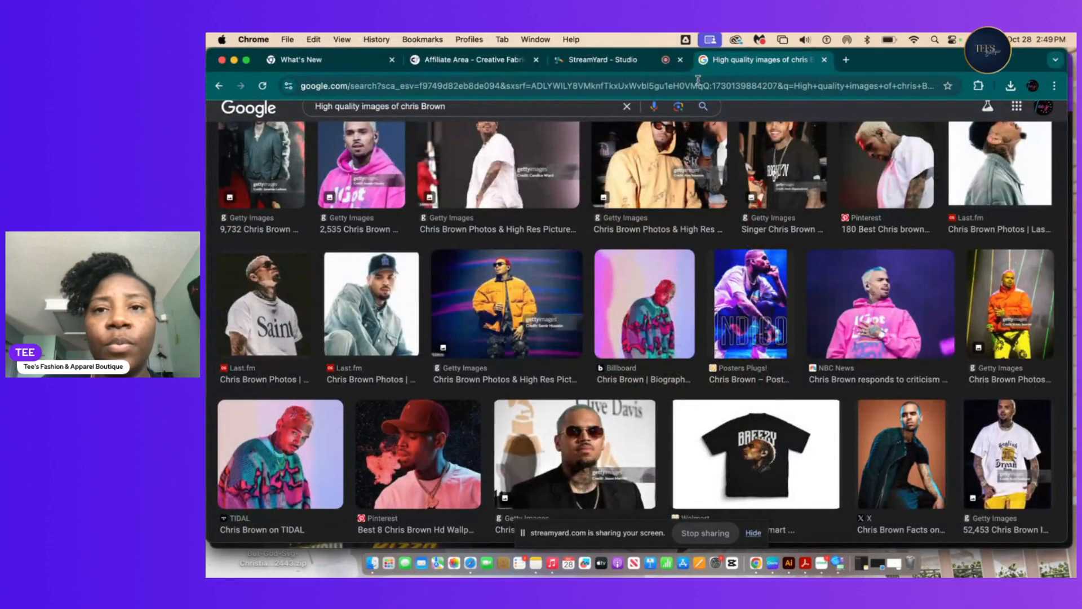
click(617, 61)
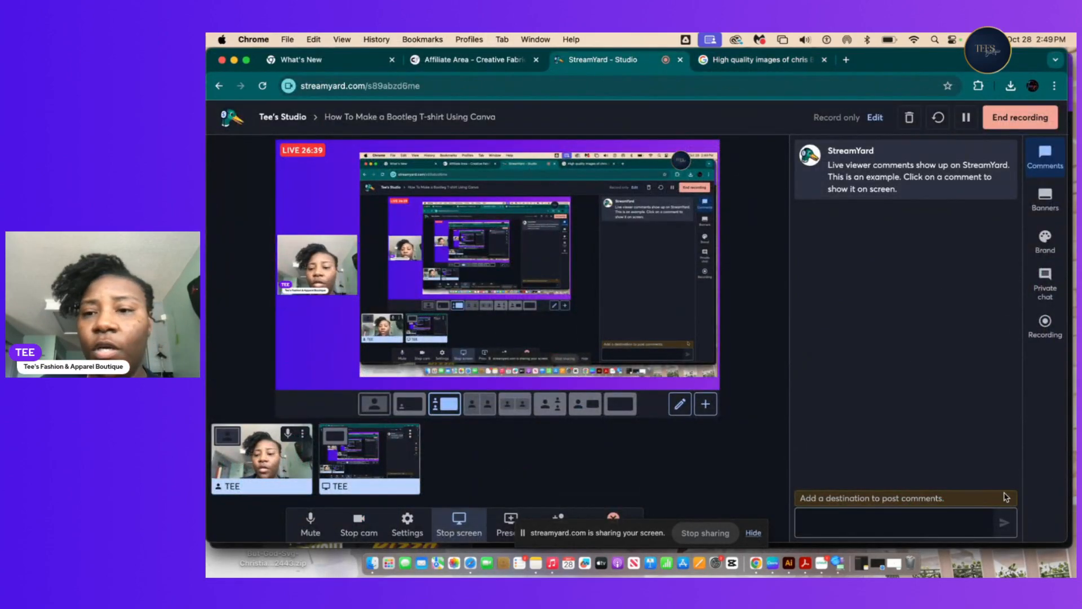
click(705, 532)
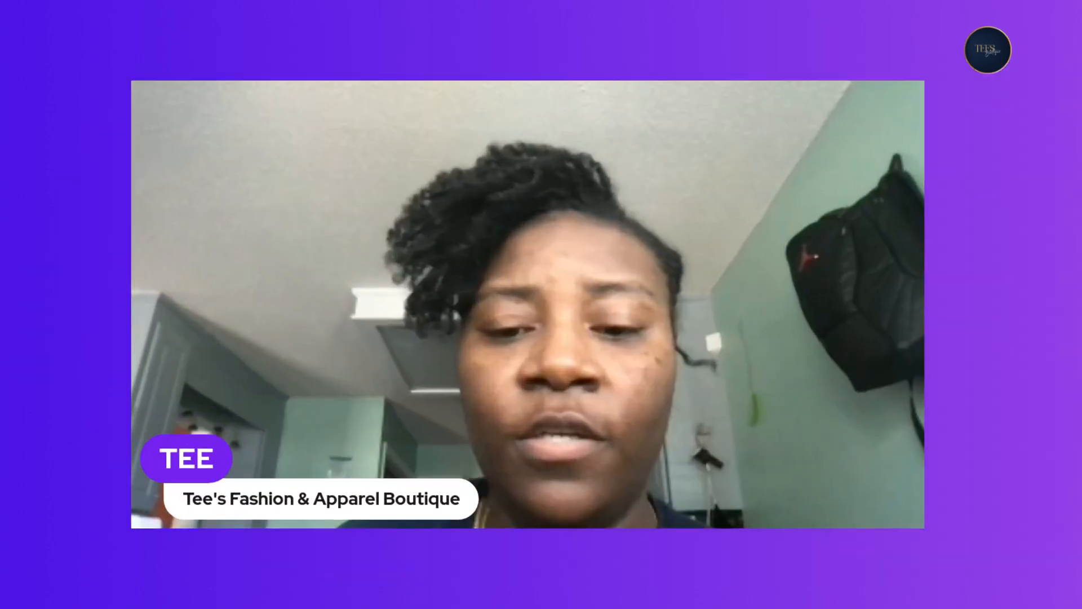